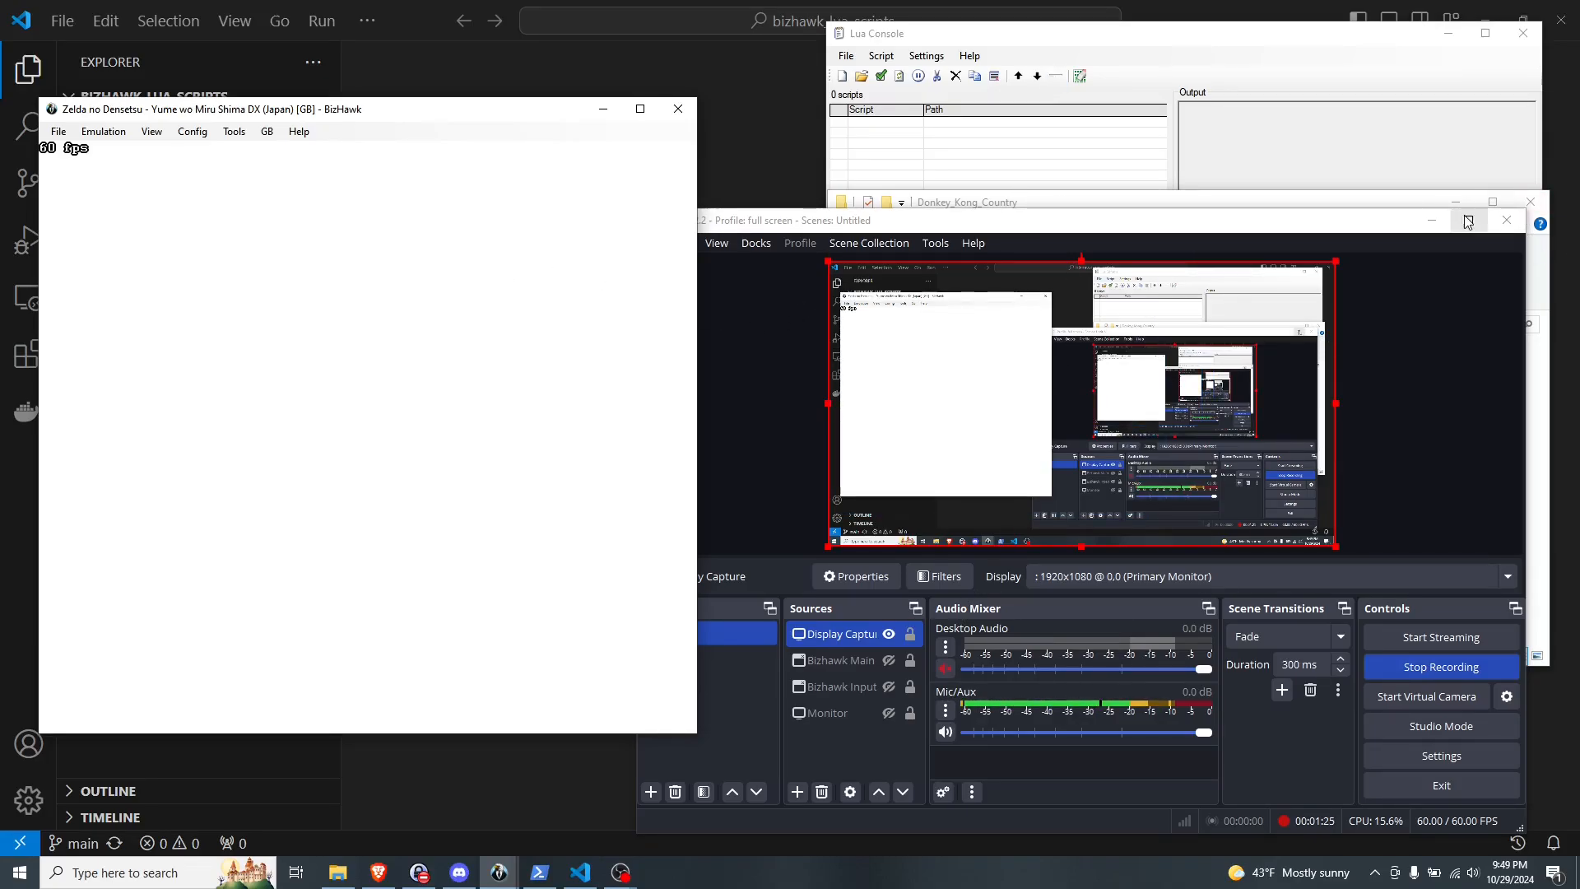
Step: Run the main Lua script from the Donkey_Kong_Country folder in BizHawk and place its Donkey Kong Running window beside the game
left_click(1431, 219)
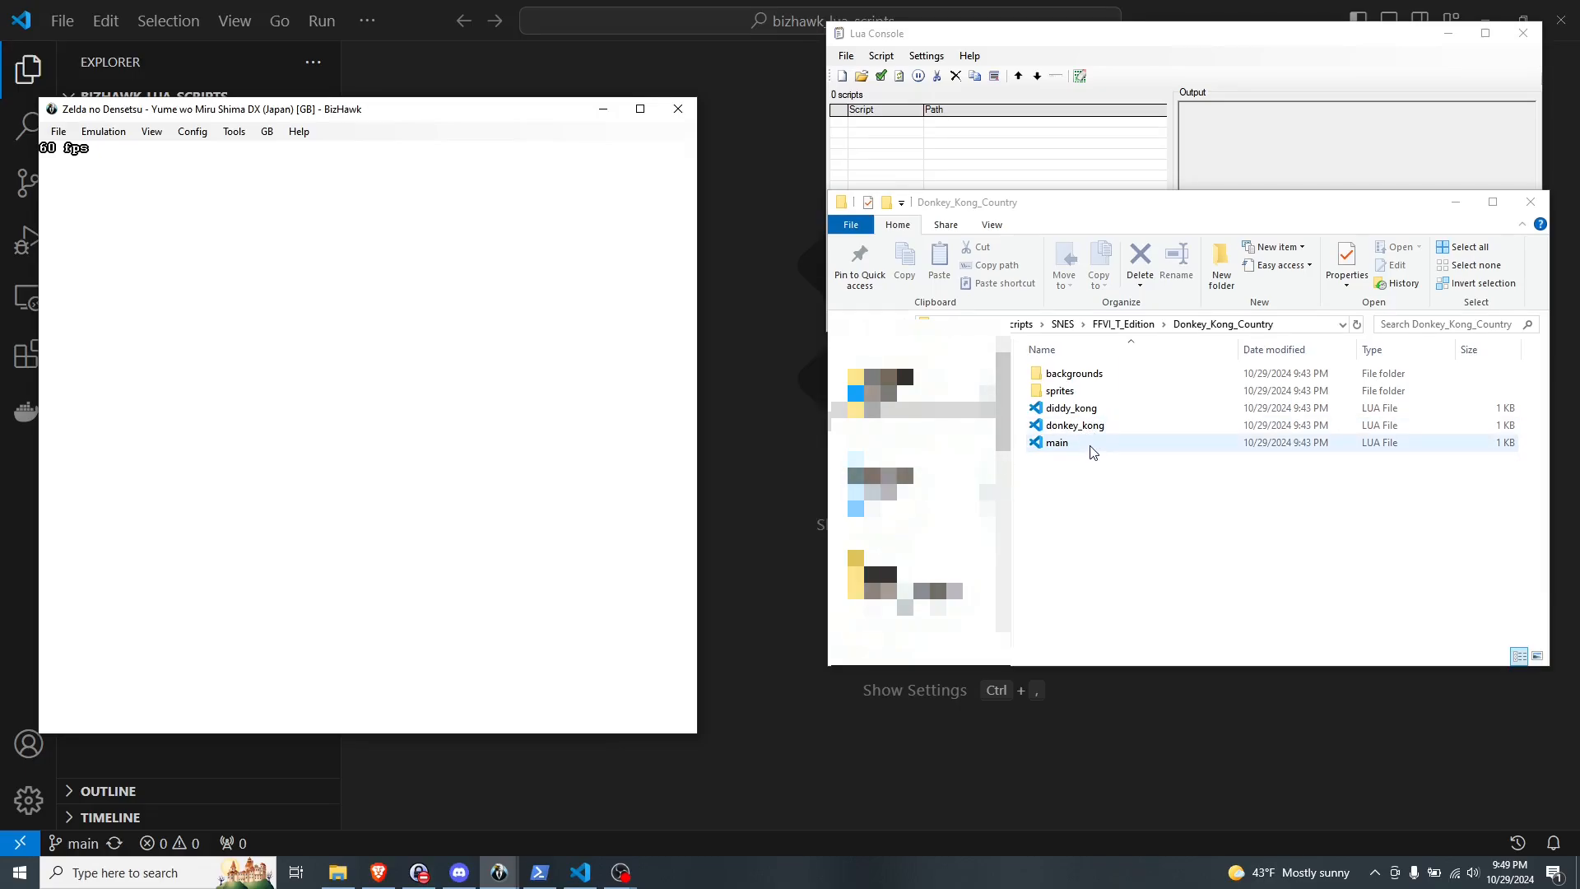
left_click_drag(1094, 445, 288, 354)
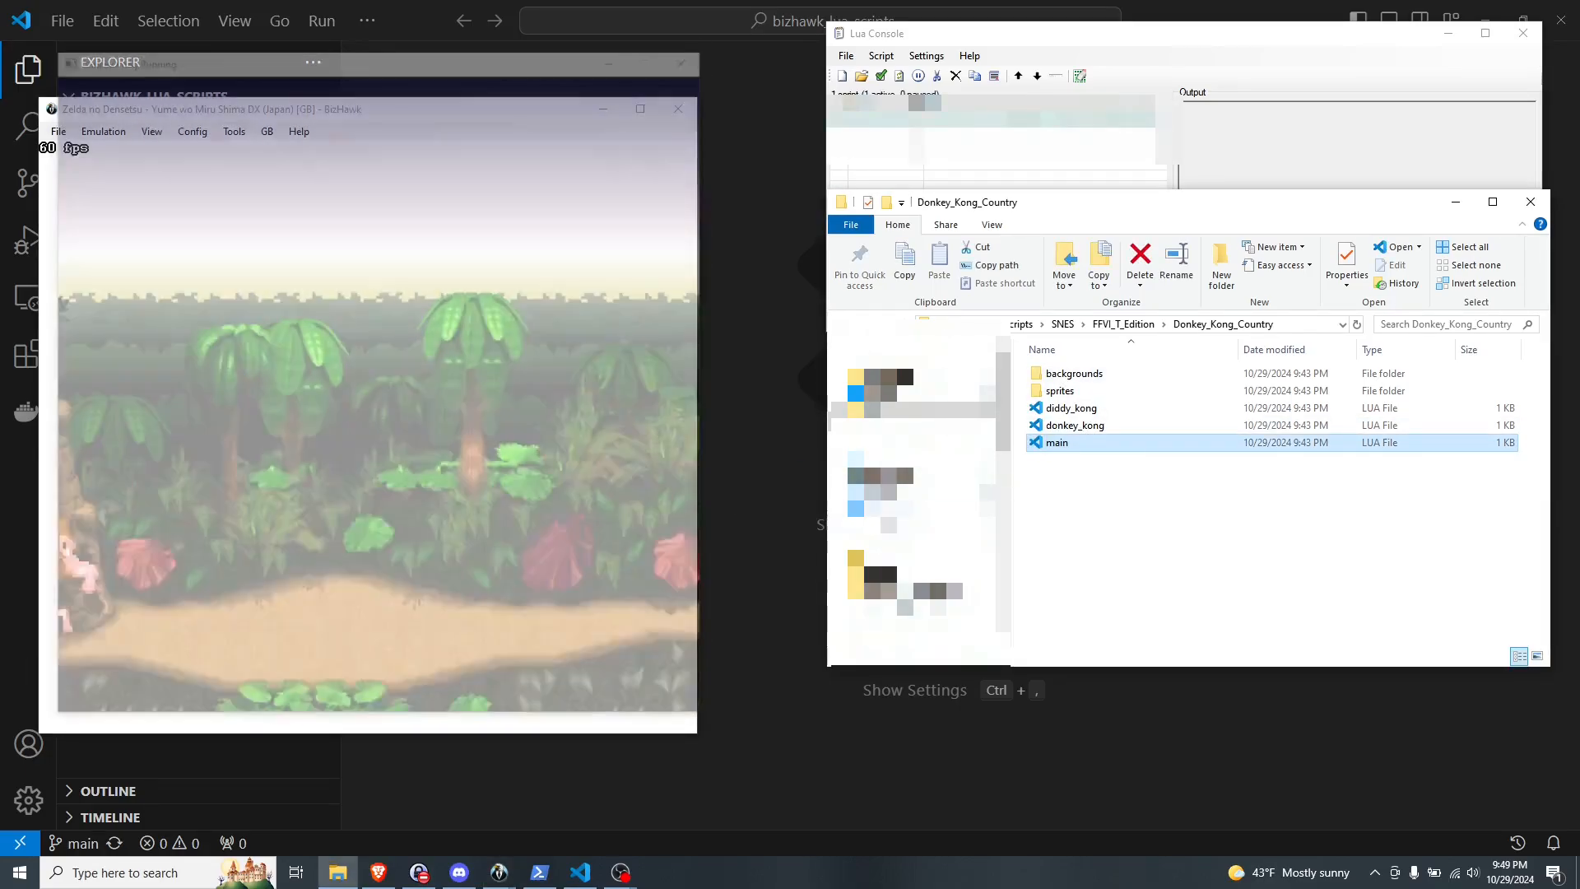
left_click_drag(167, 59, 836, 128)
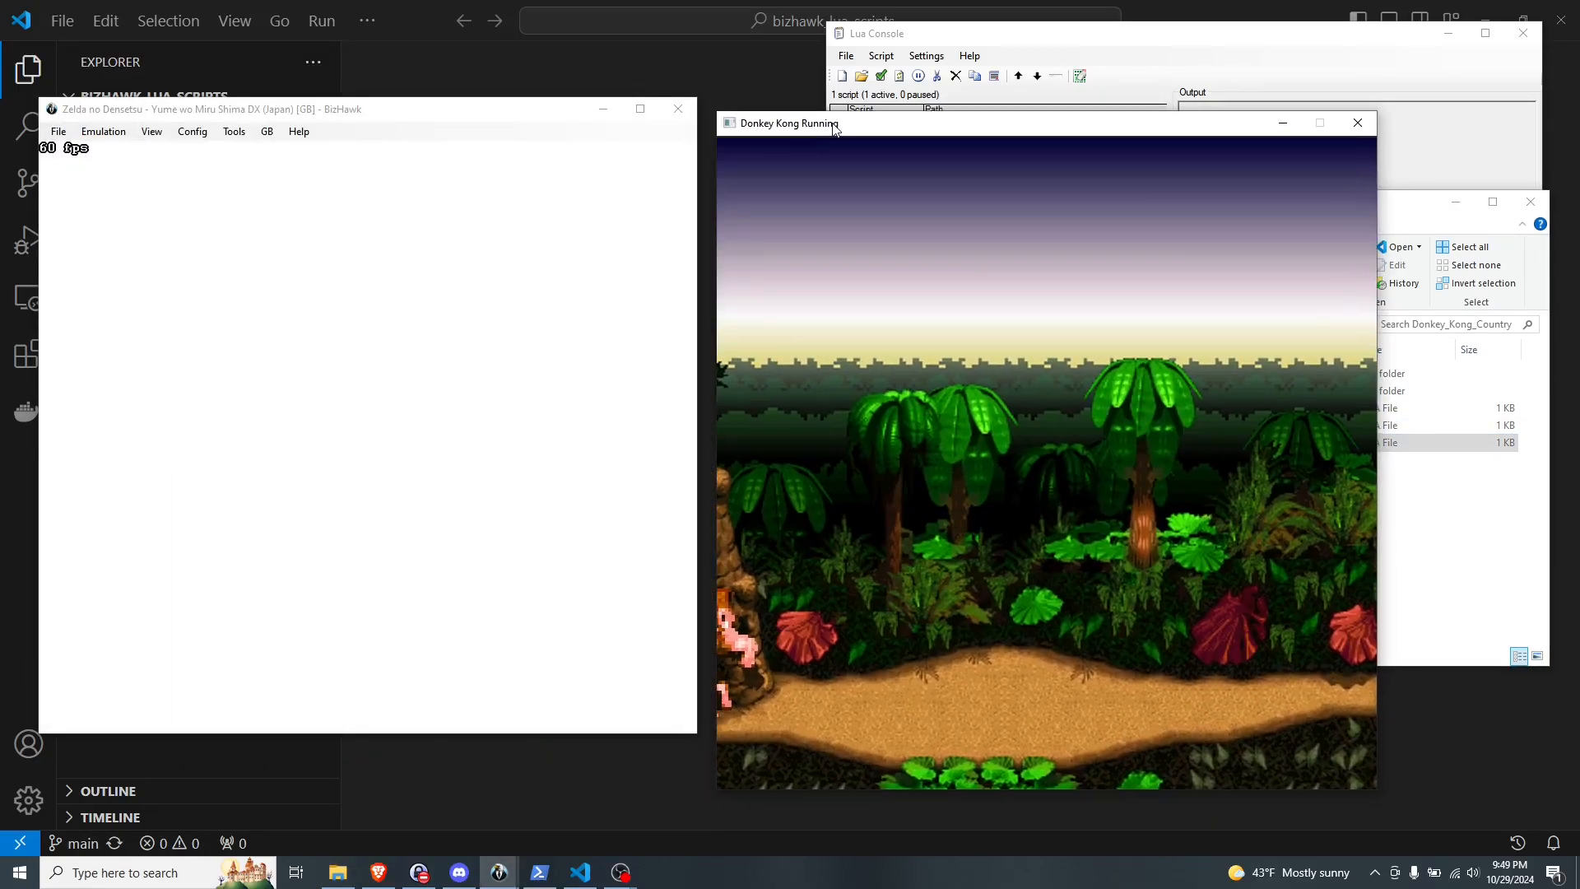
Step: Toggle the emulation pause to preview the running characters beside the game and close the emulator
left_click(103, 133)
left_click(117, 149)
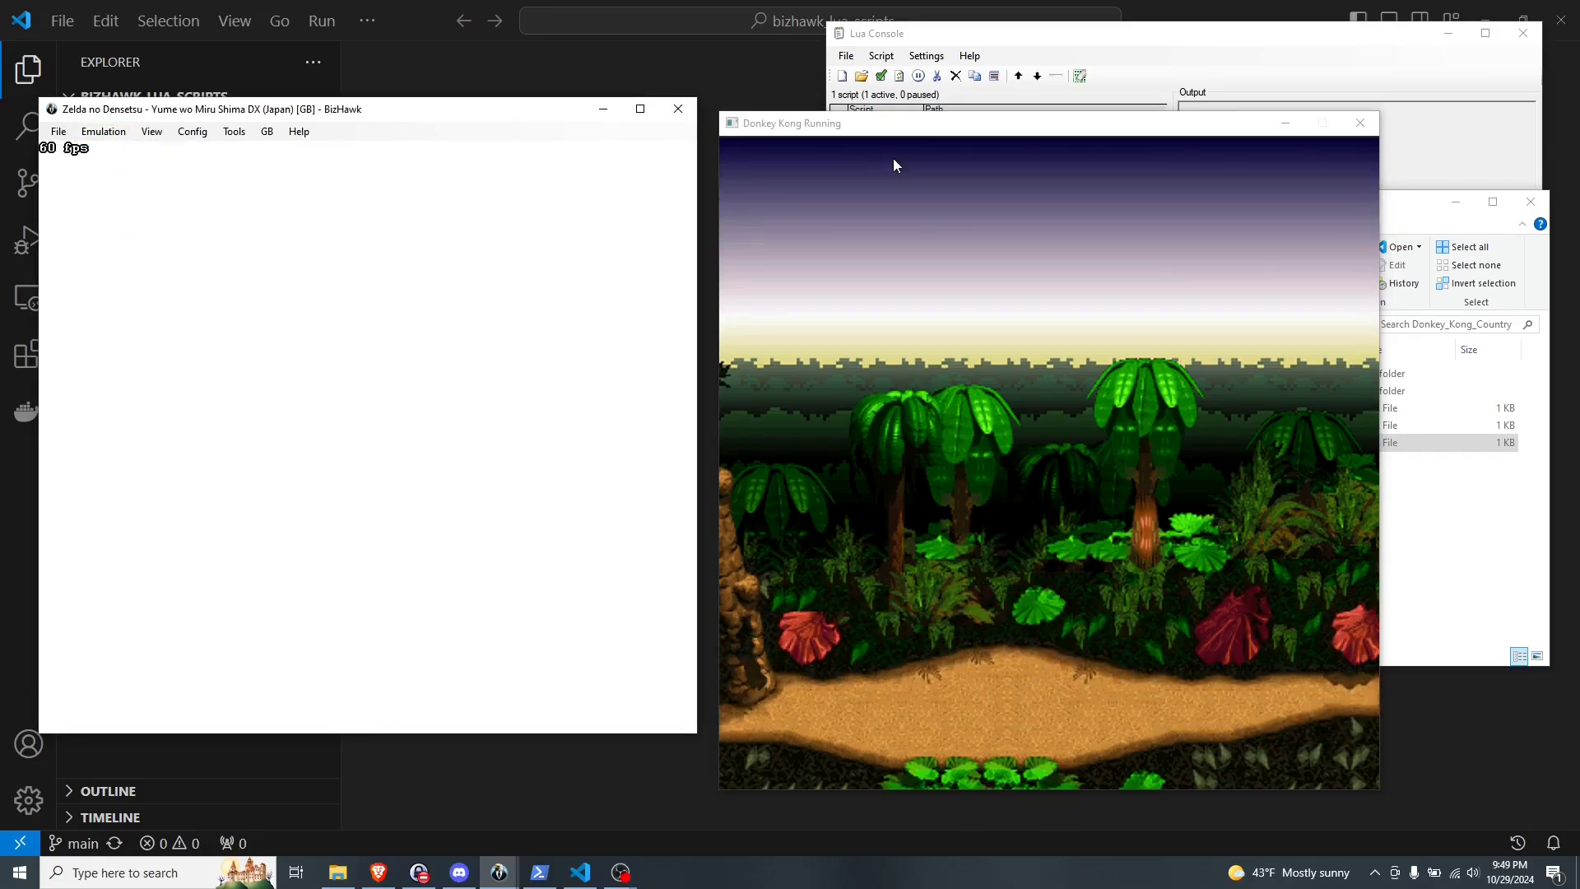
mouse_move(862, 131)
left_mouse_down()
mouse_move(847, 107)
mouse_move(847, 121)
left_mouse_up()
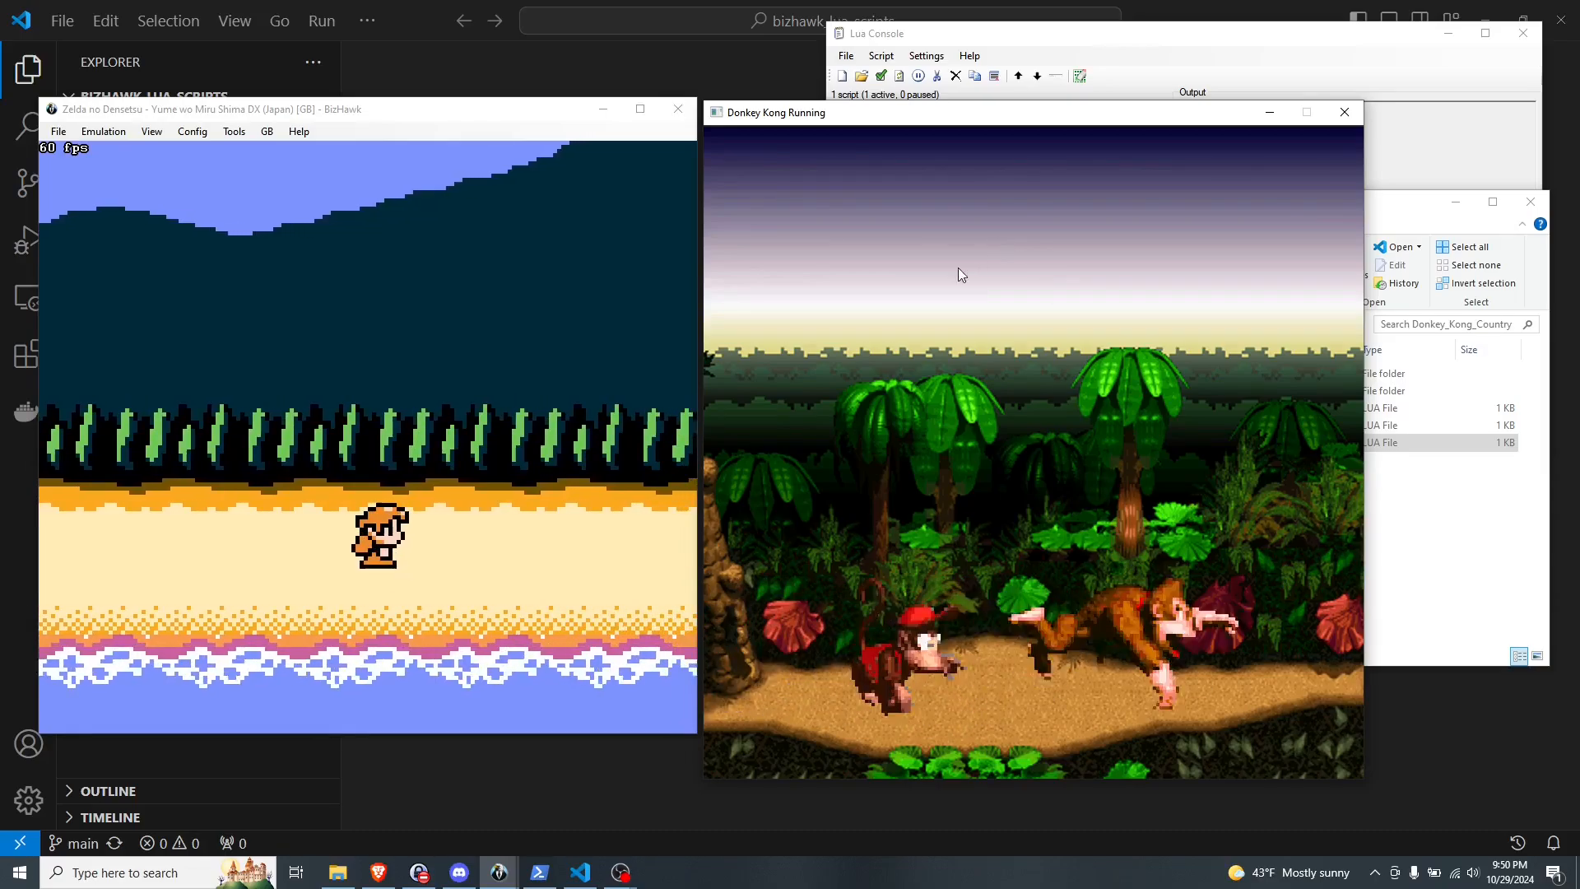
left_click(678, 110)
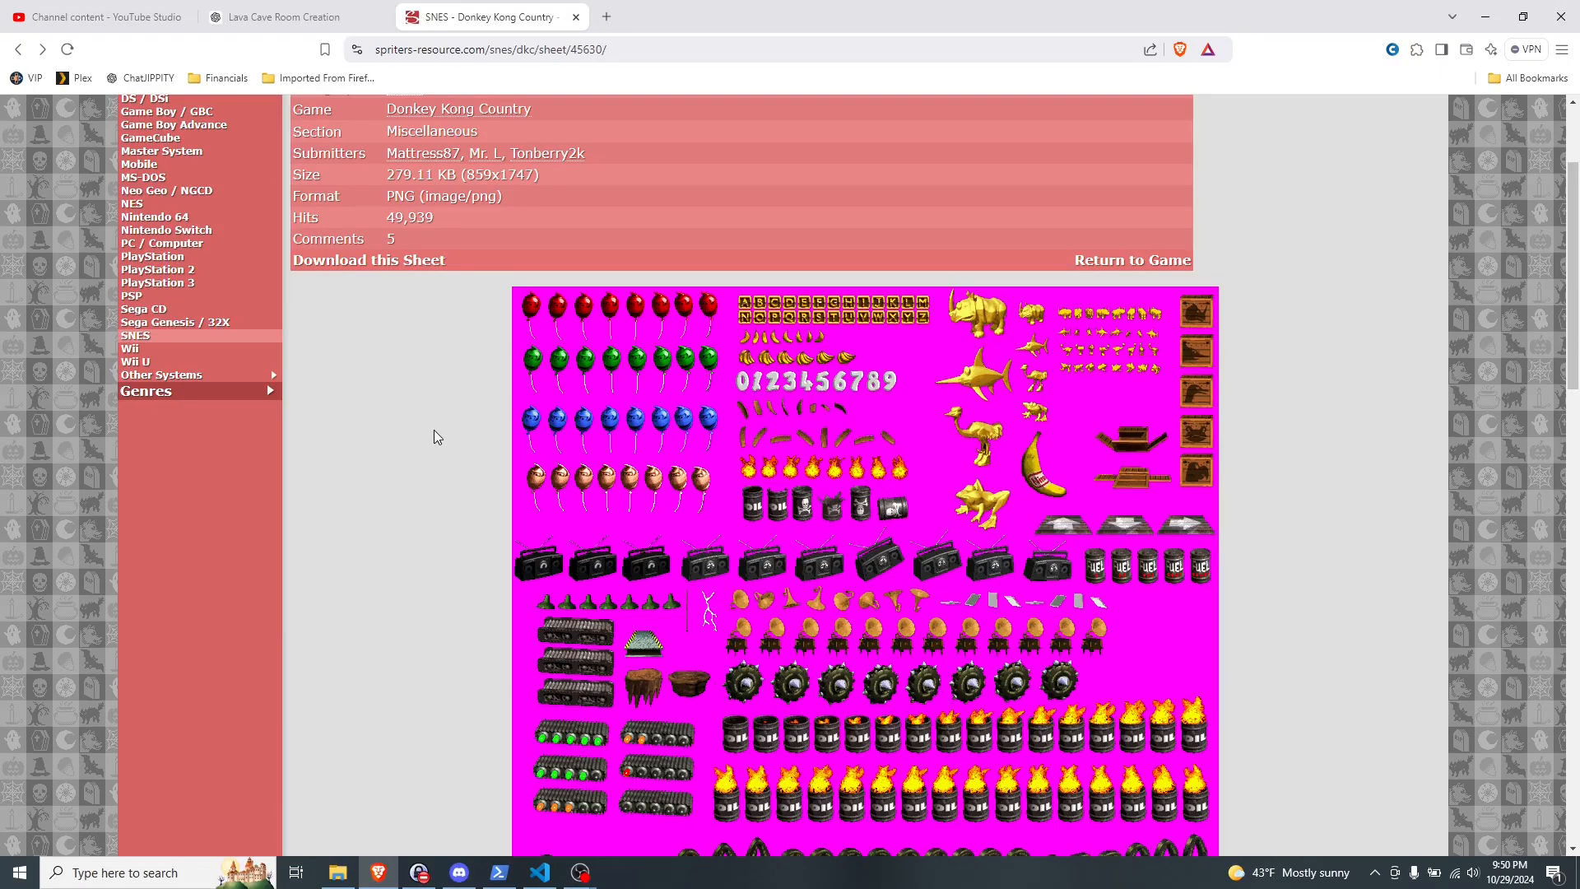
Step: Return from the Objects & Effects sheet to the Donkey Kong Country listing and view the Donkey Kong sprite sheet
scroll(433, 436, "up", 3)
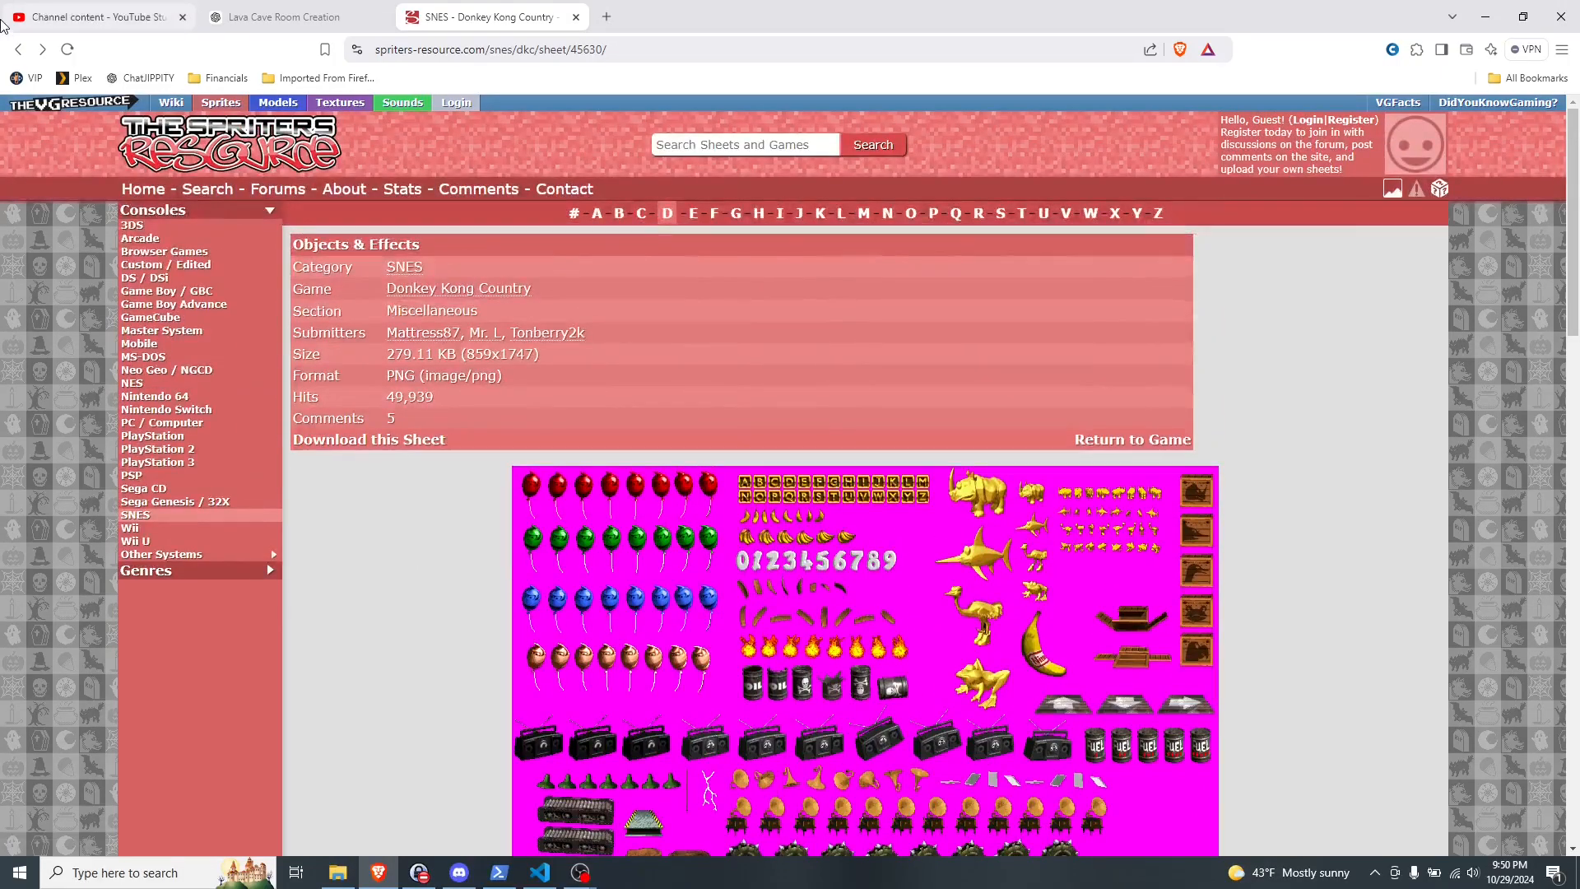
left_click(14, 60)
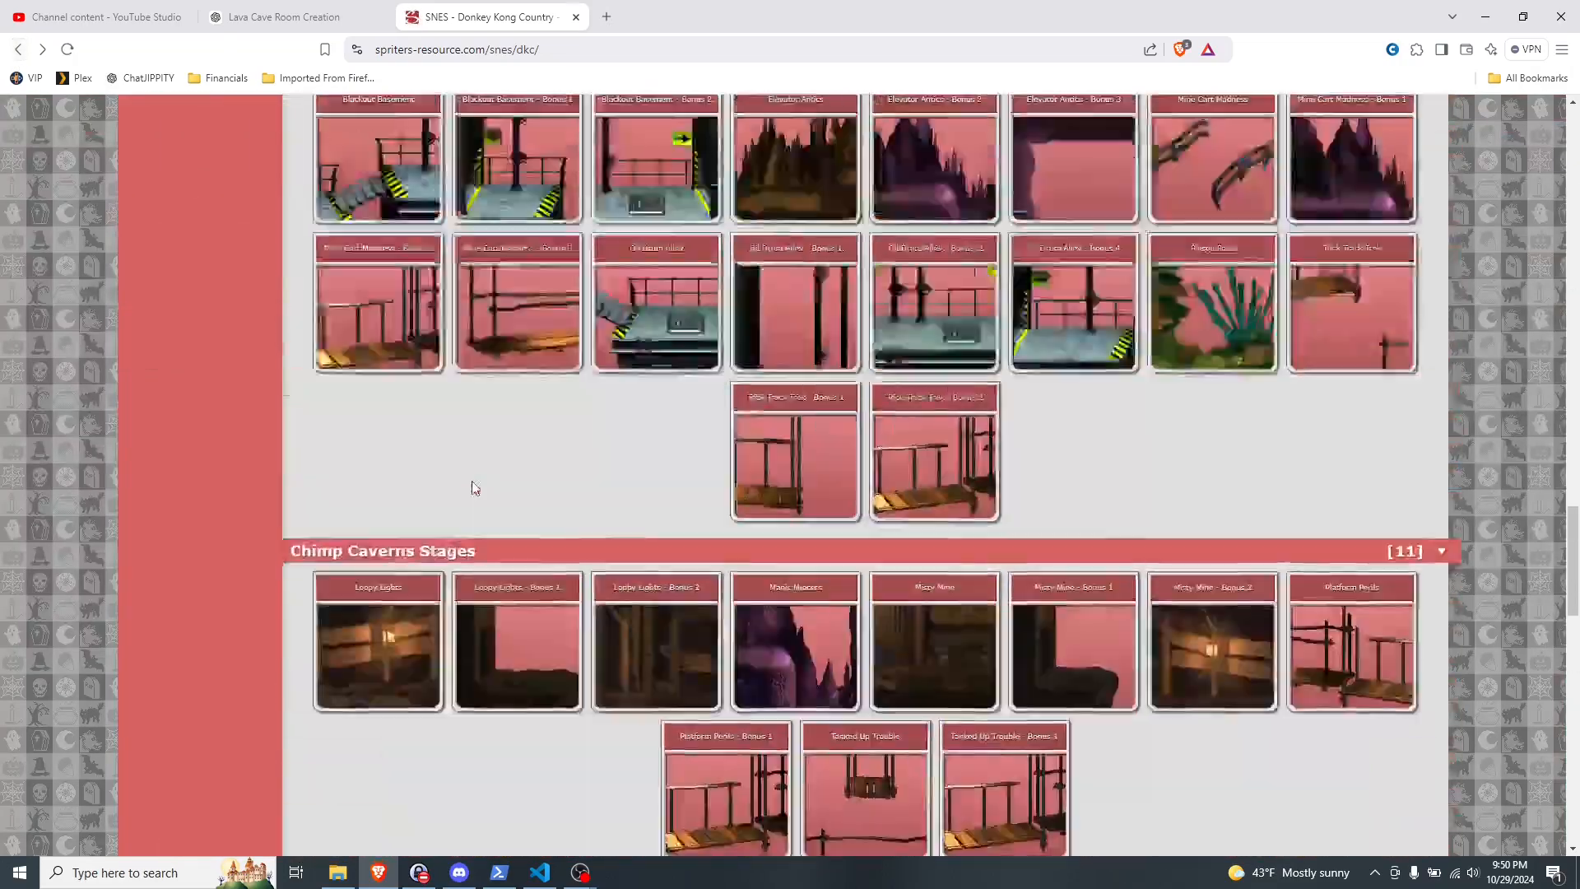
scroll(472, 480, "up", 15)
scroll(472, 480, "up", 2)
scroll(539, 424, "down", 3)
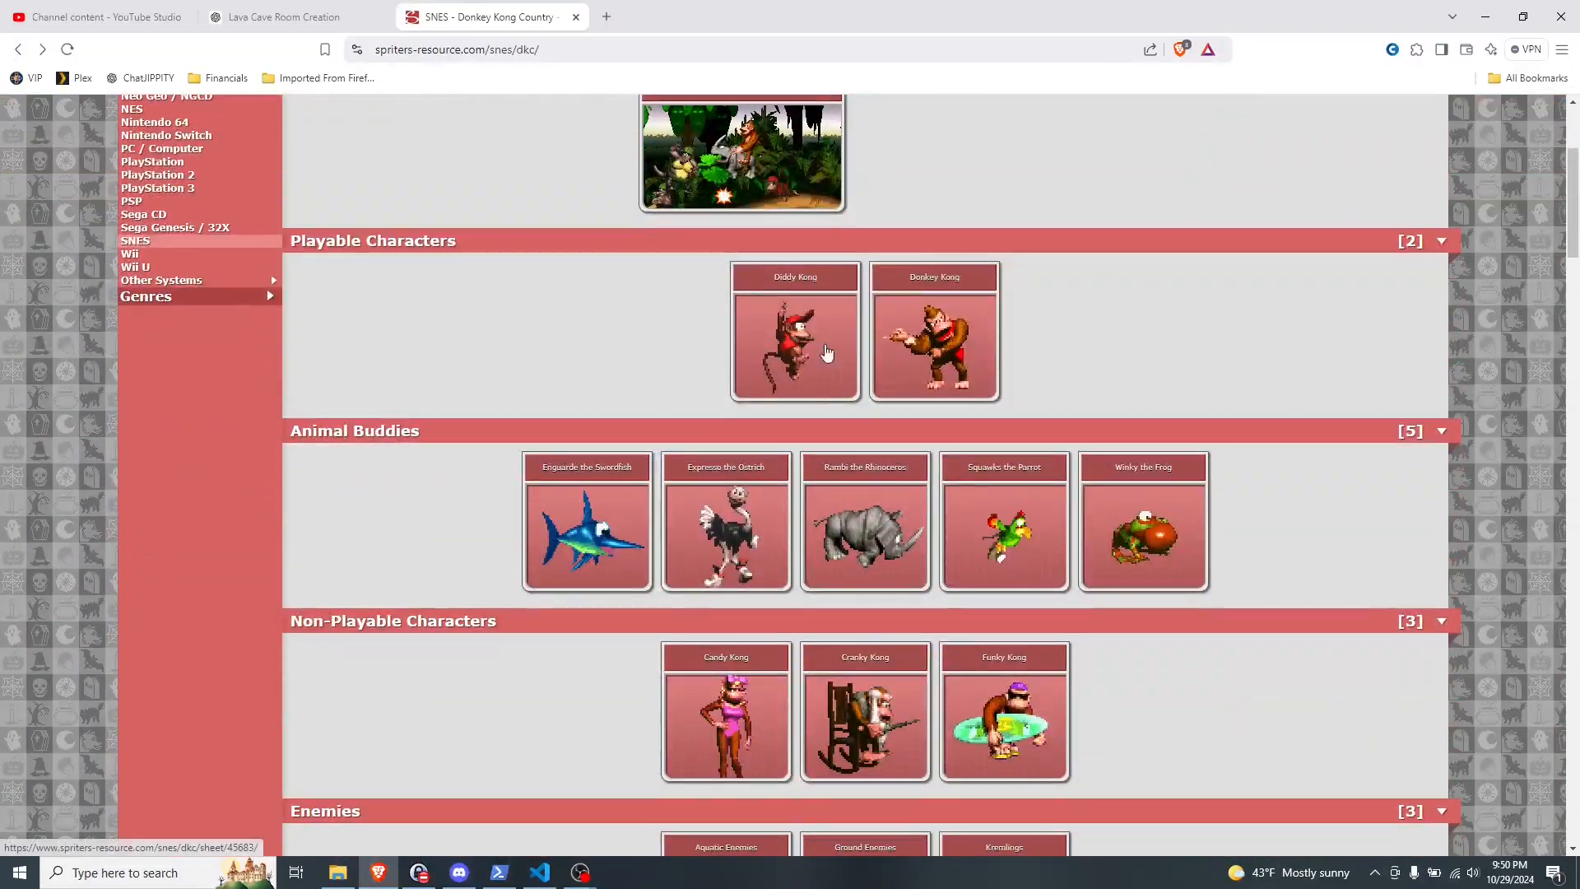
left_click(900, 347)
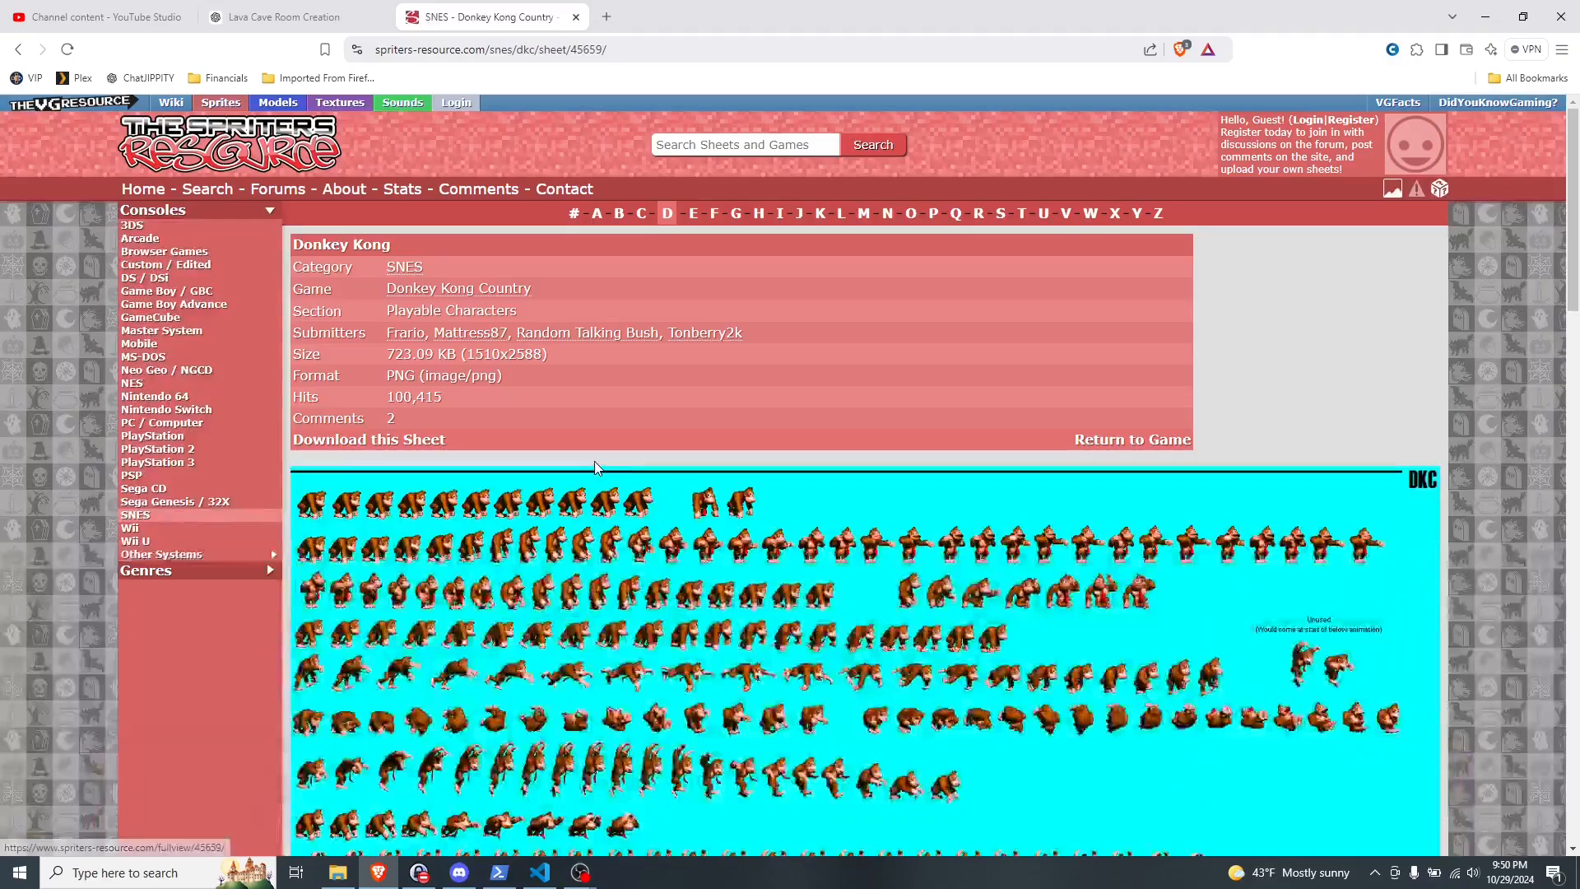
scroll(536, 633, "down", 3)
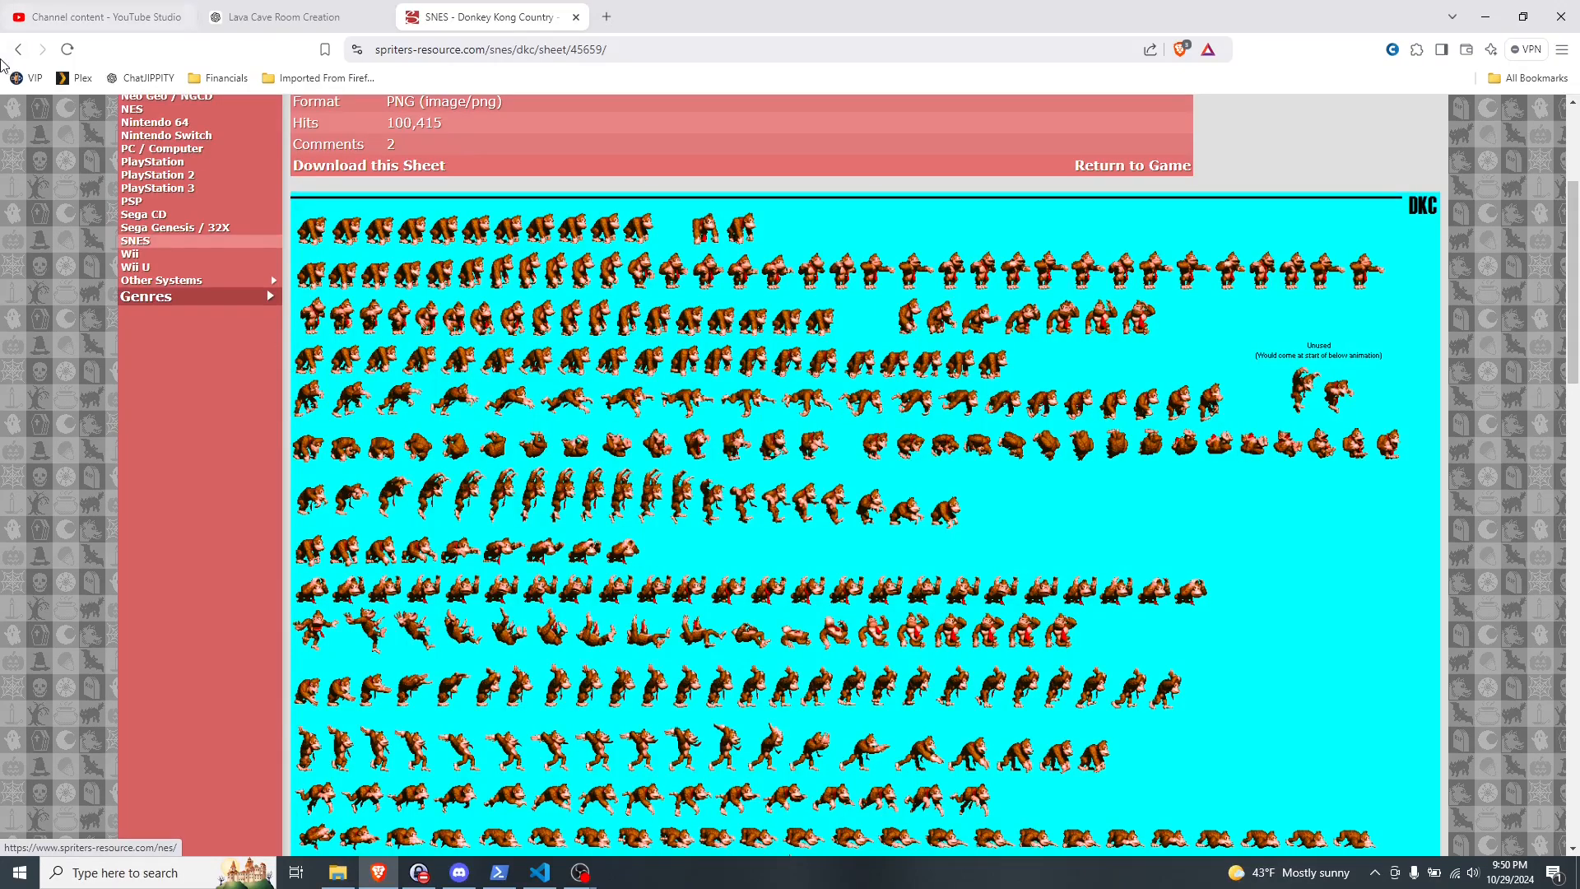
Step: Go back to the Donkey Kong Country listing and open the Objects & Effects sheet among the Miscellaneous sprites
left_click(20, 51)
scroll(515, 387, "down", 20)
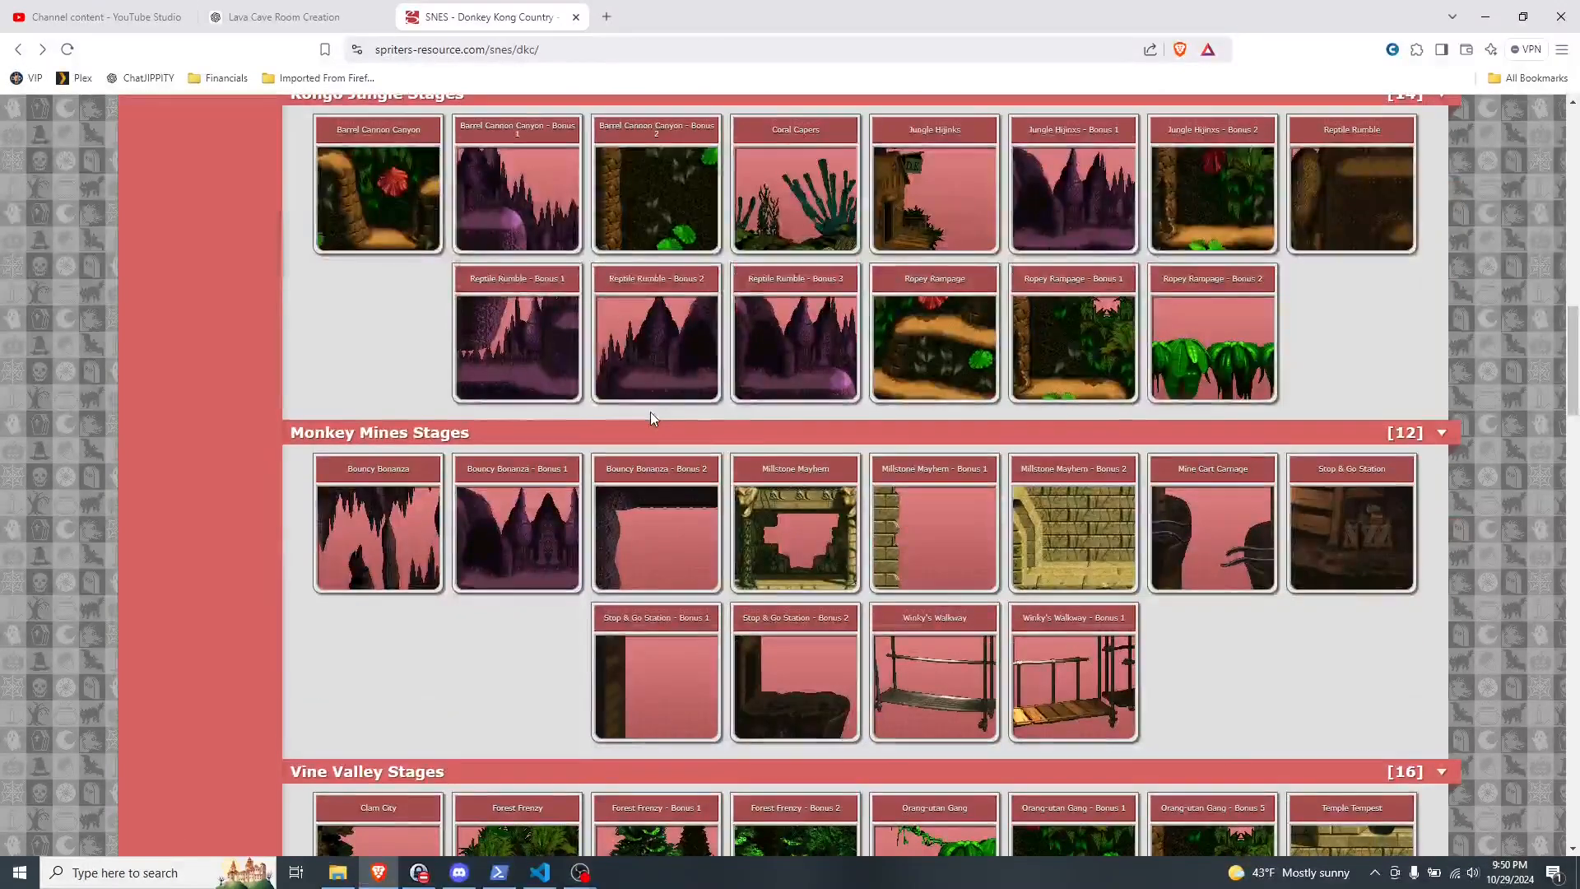
scroll(650, 415, "down", 15)
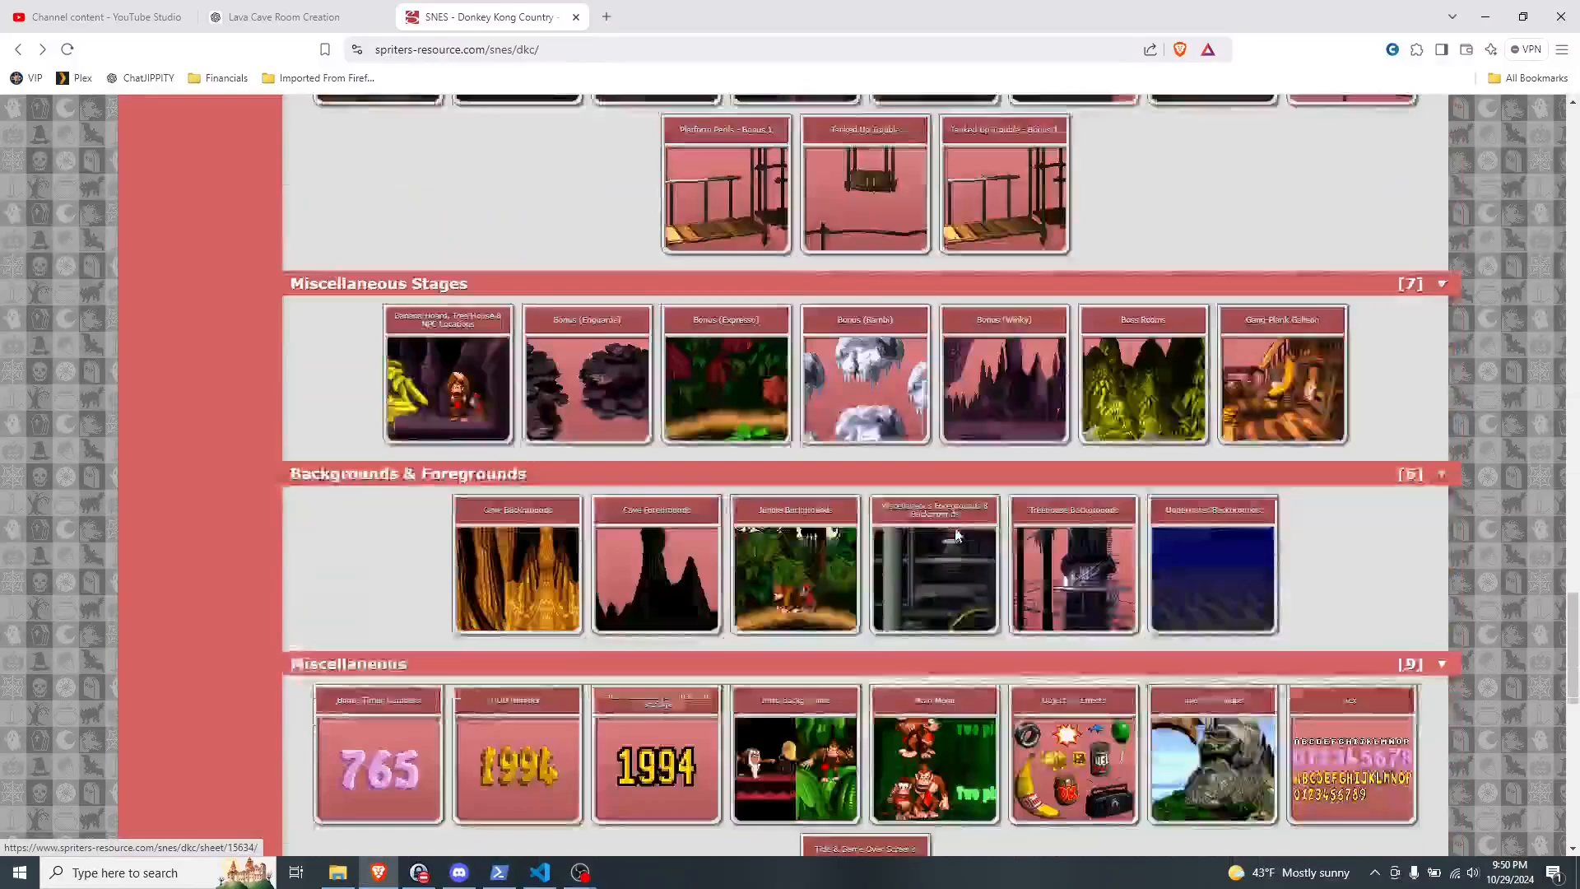
scroll(956, 535, "down", 3)
left_click(1076, 527)
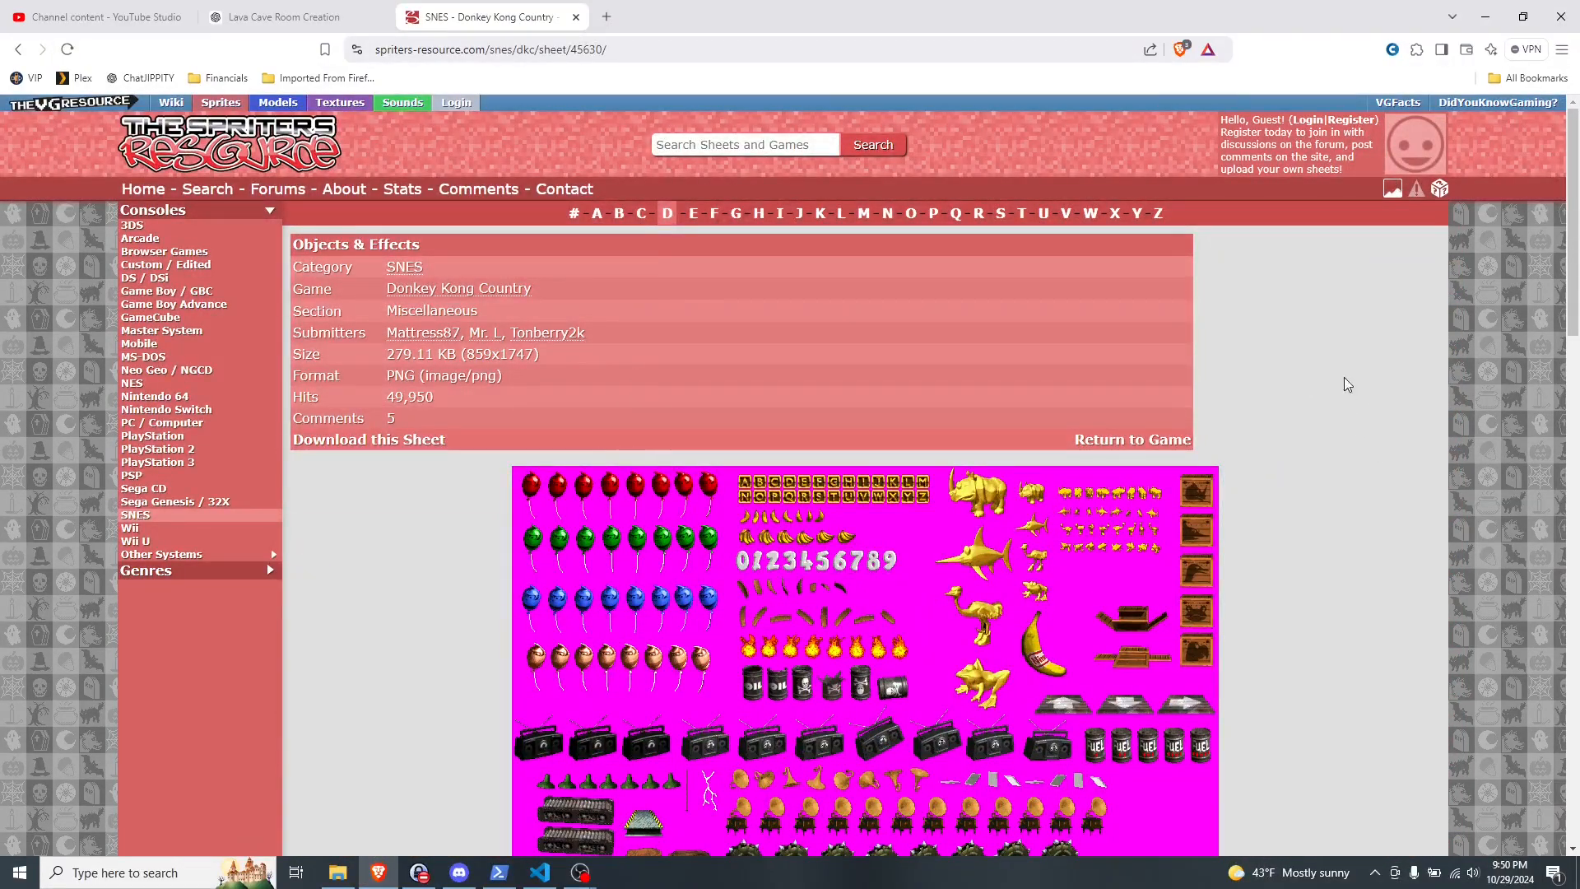
Step: Examine the item sprites on the Objects & Effects sheet enlarged and at normal size
scroll(1310, 471, "down", 4)
scroll(1310, 471, "up", 4)
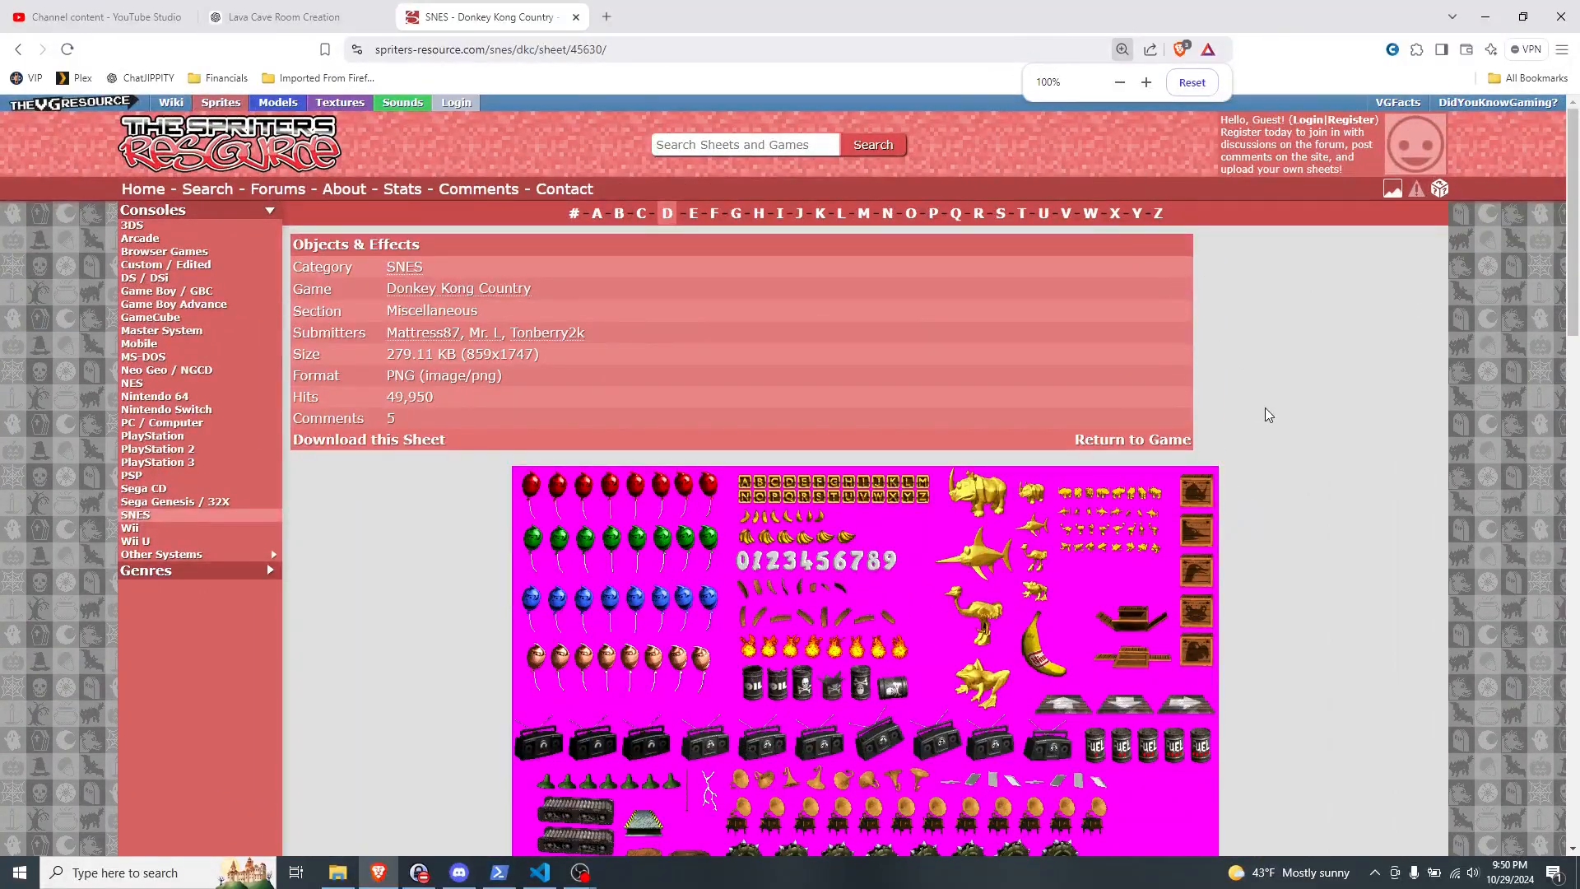
scroll(1297, 469, "down", 6)
scroll(1280, 469, "up", 6)
scroll(1273, 472, "up", 5)
scroll(935, 476, "down", 8)
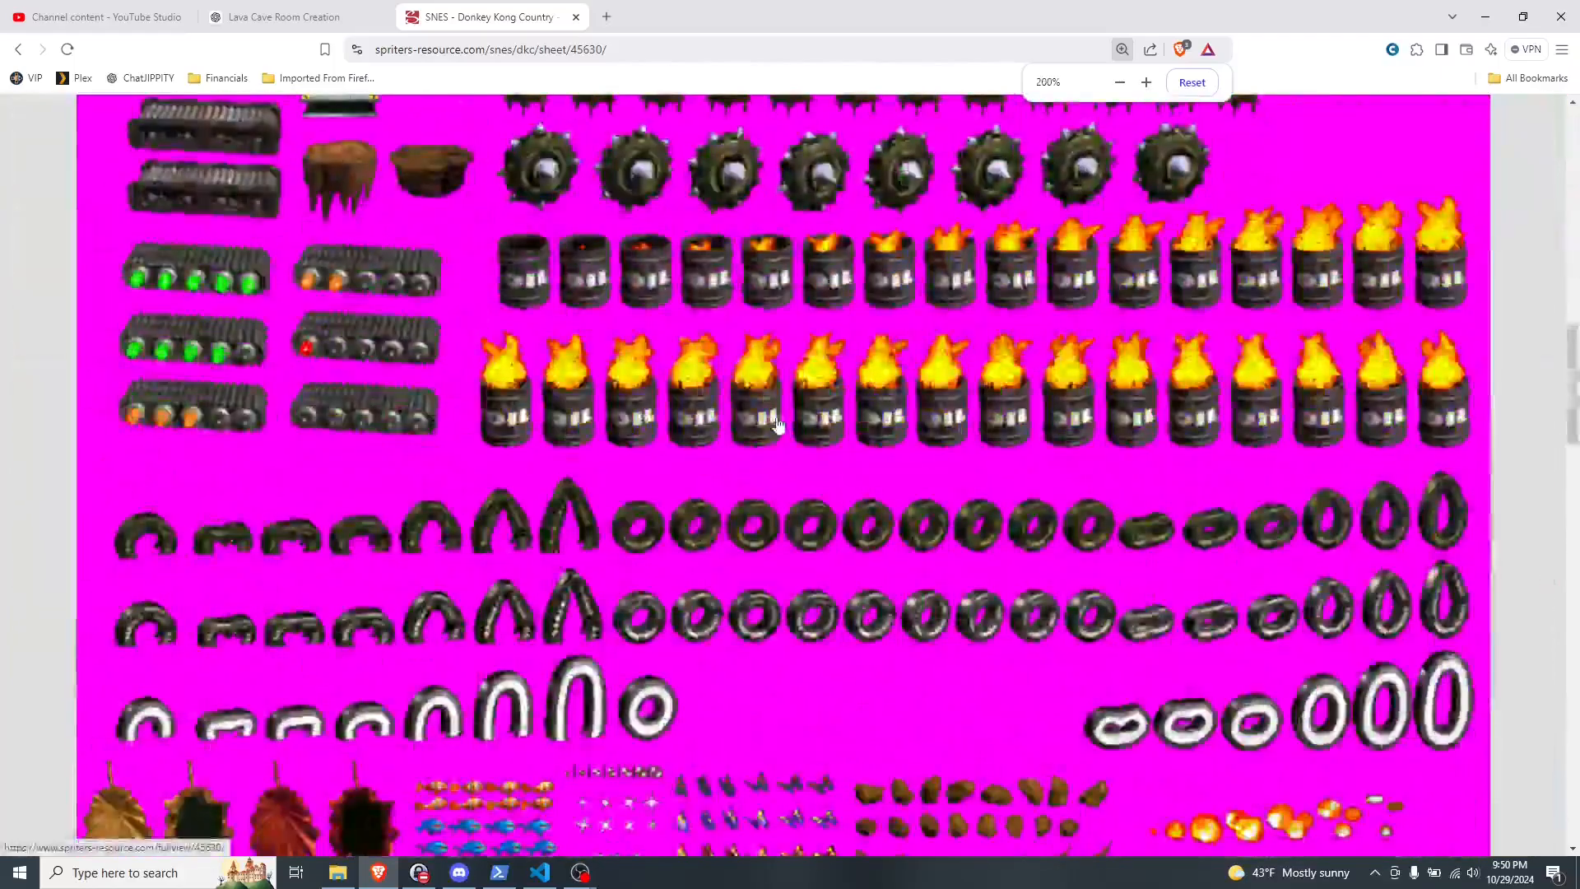
scroll(778, 424, "up", 10)
scroll(889, 378, "down", 5)
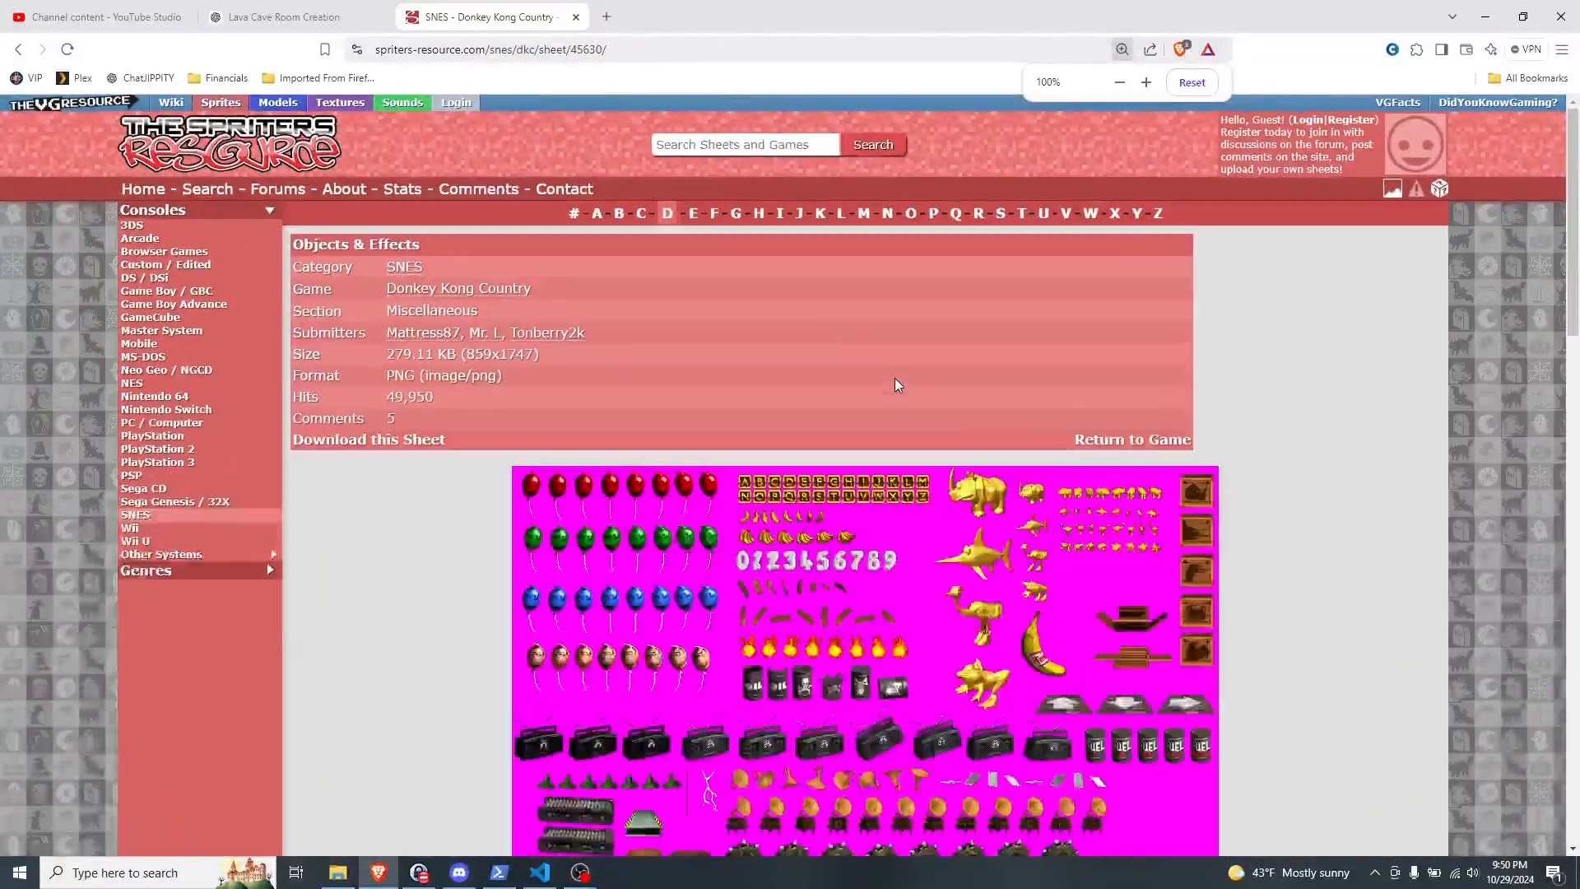
Step: Open Snipping Tool and capture the row of banana bunches from the sprite sheet
key("super")
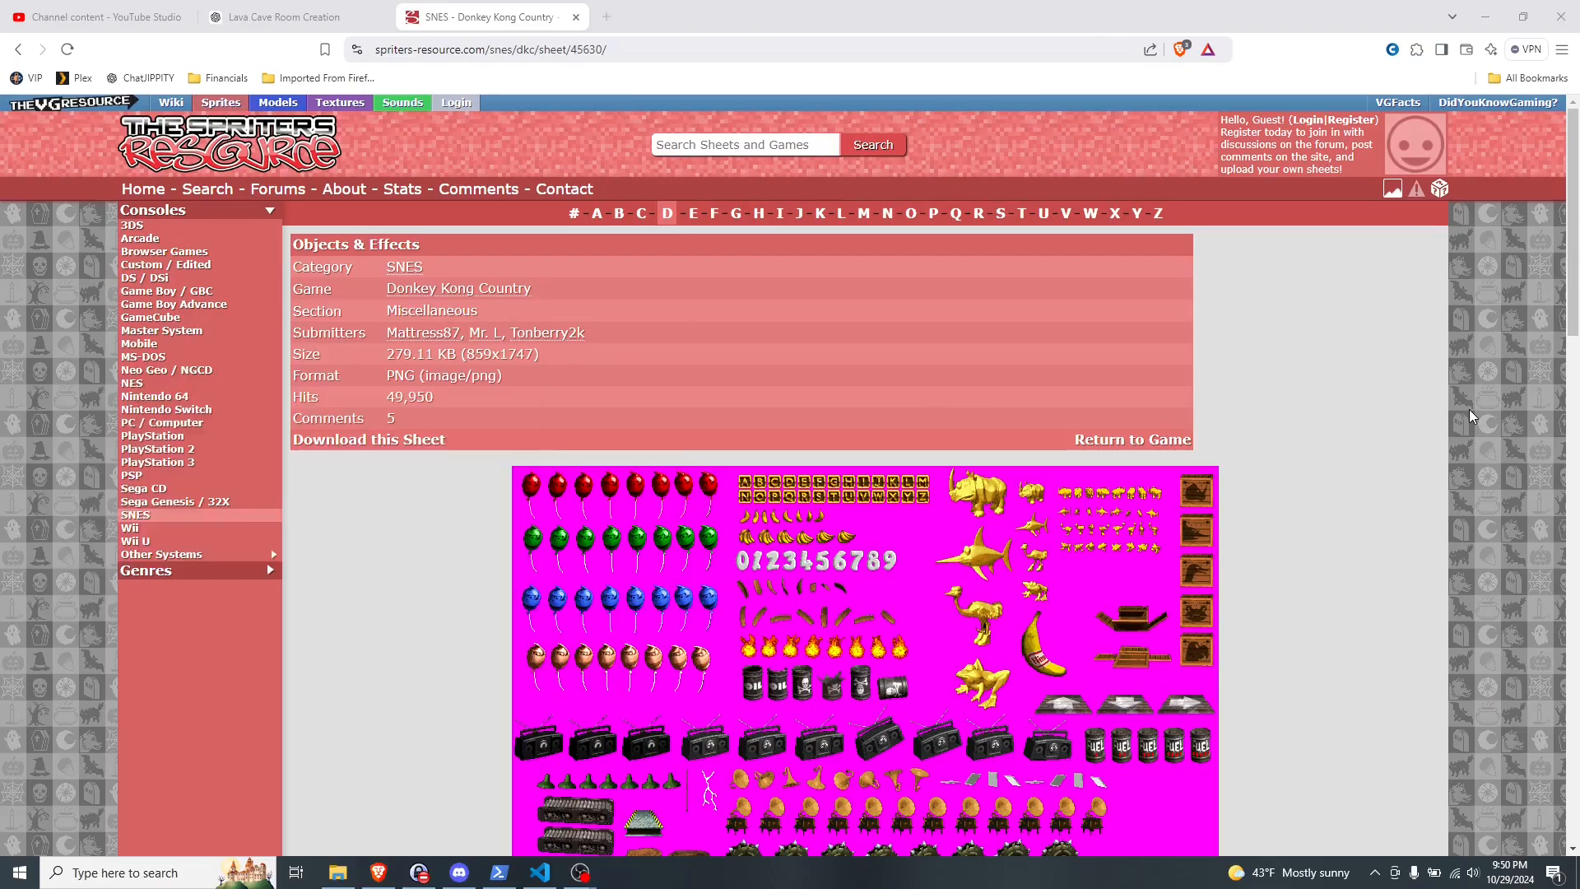
type("snip")
key("Return")
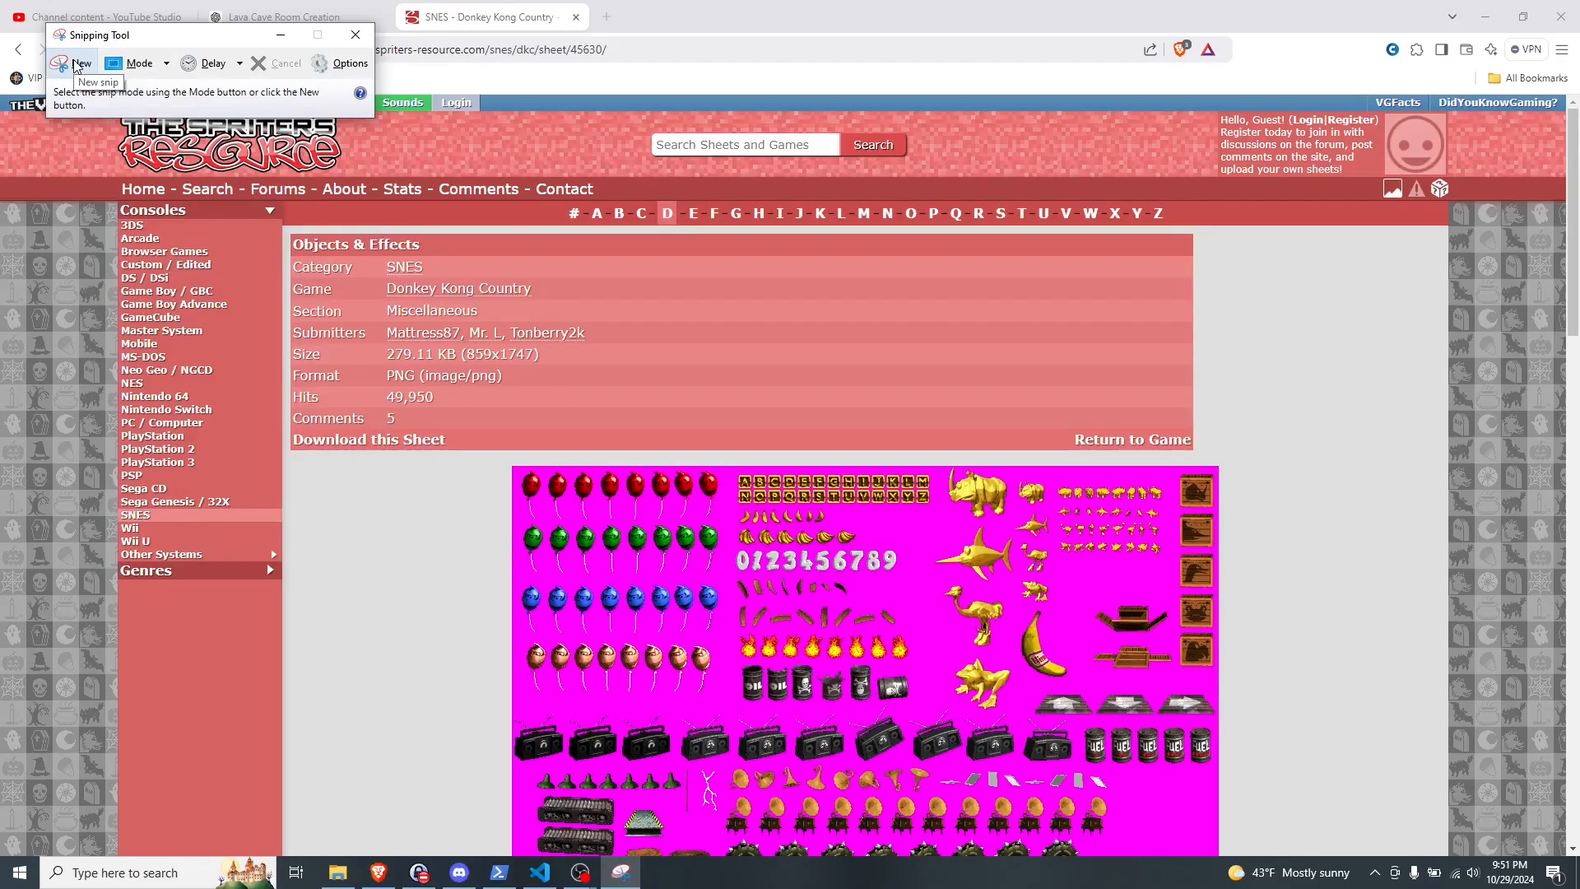
left_click(77, 66)
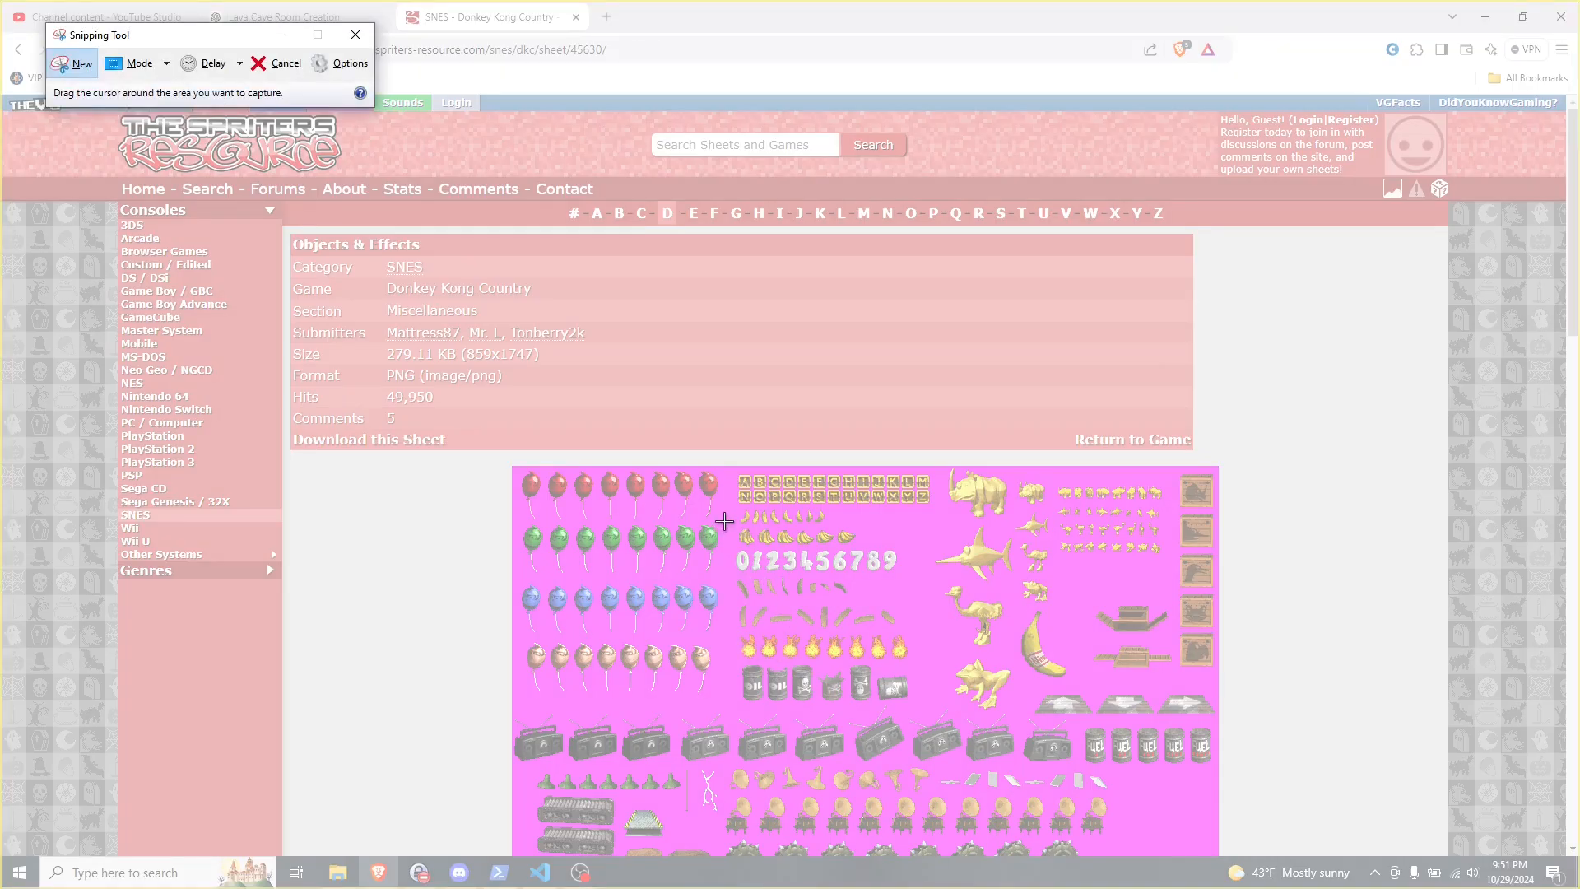
left_click_drag(727, 516, 875, 555)
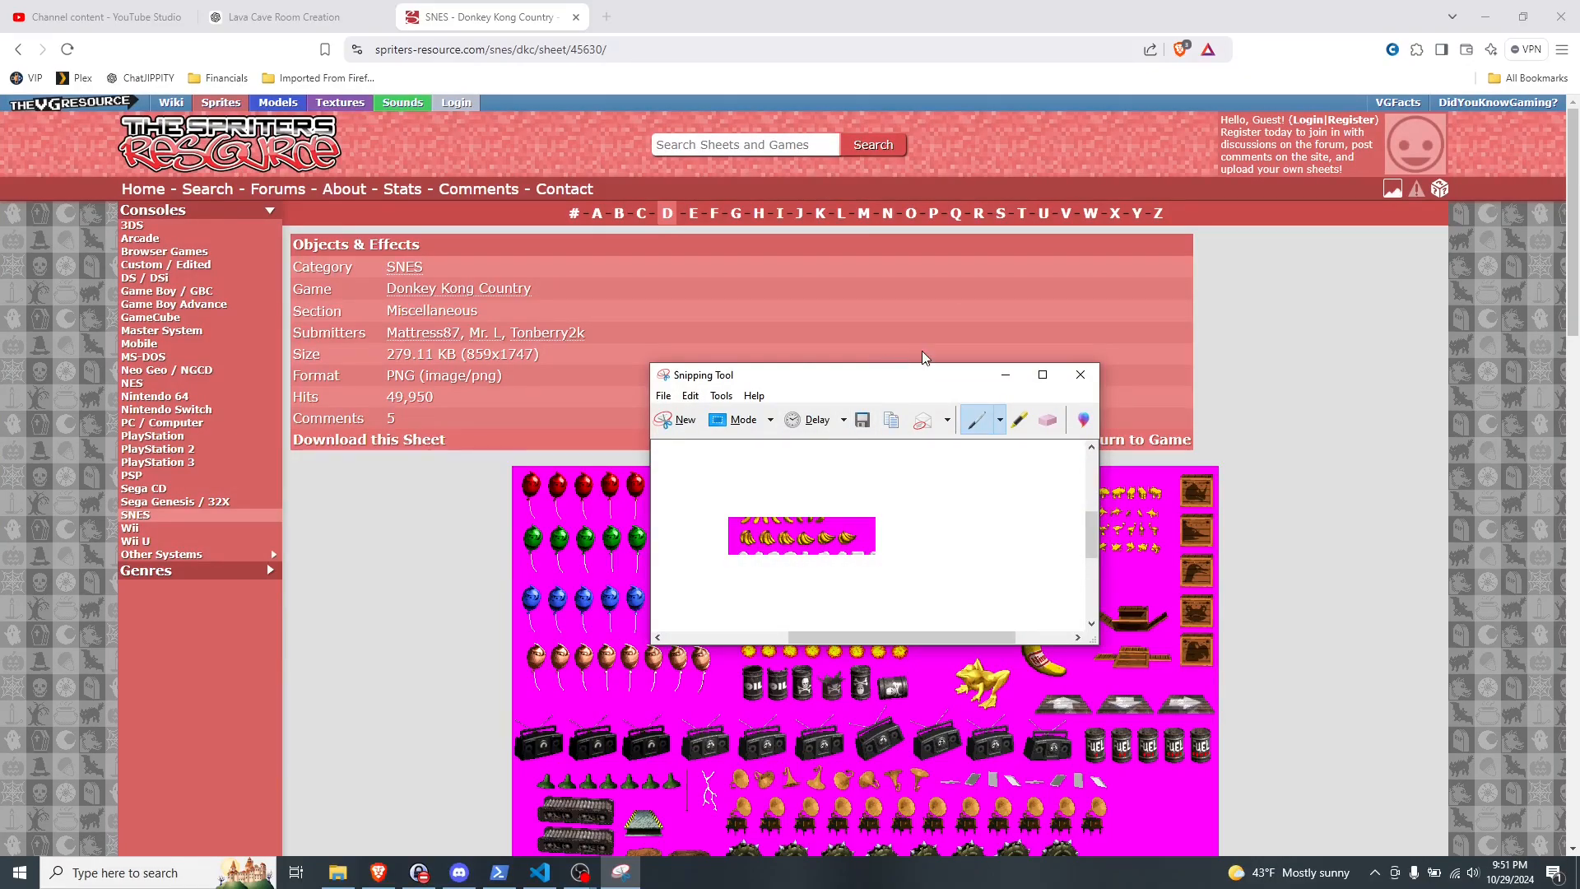
Step: Open Paint on one half of the screen and paste the banana snip into the blank image
key("super")
type("paint")
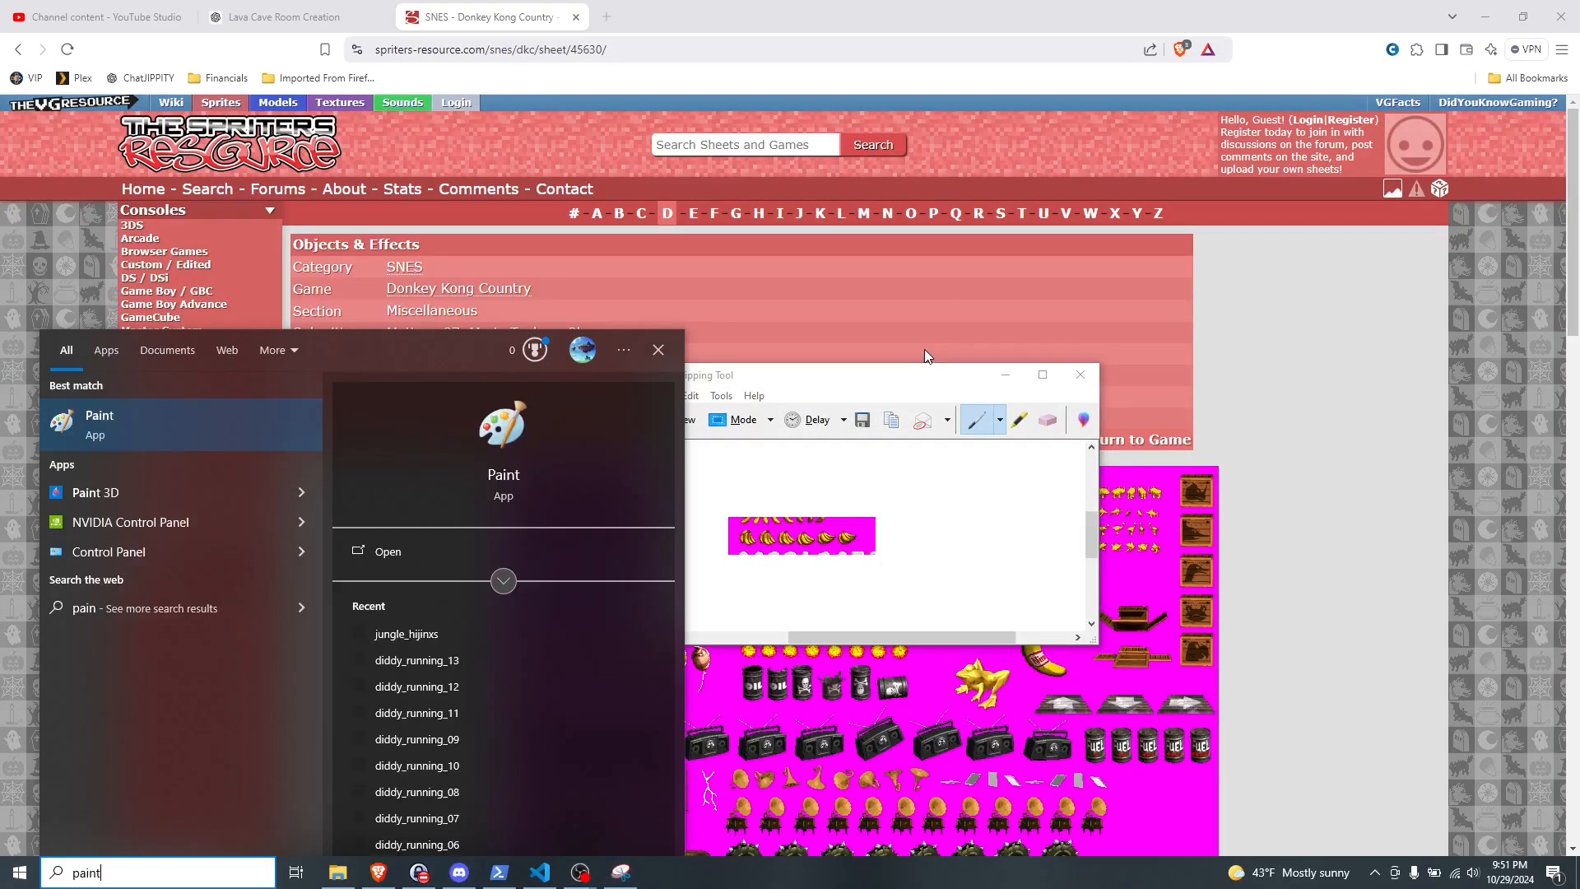
key("Return")
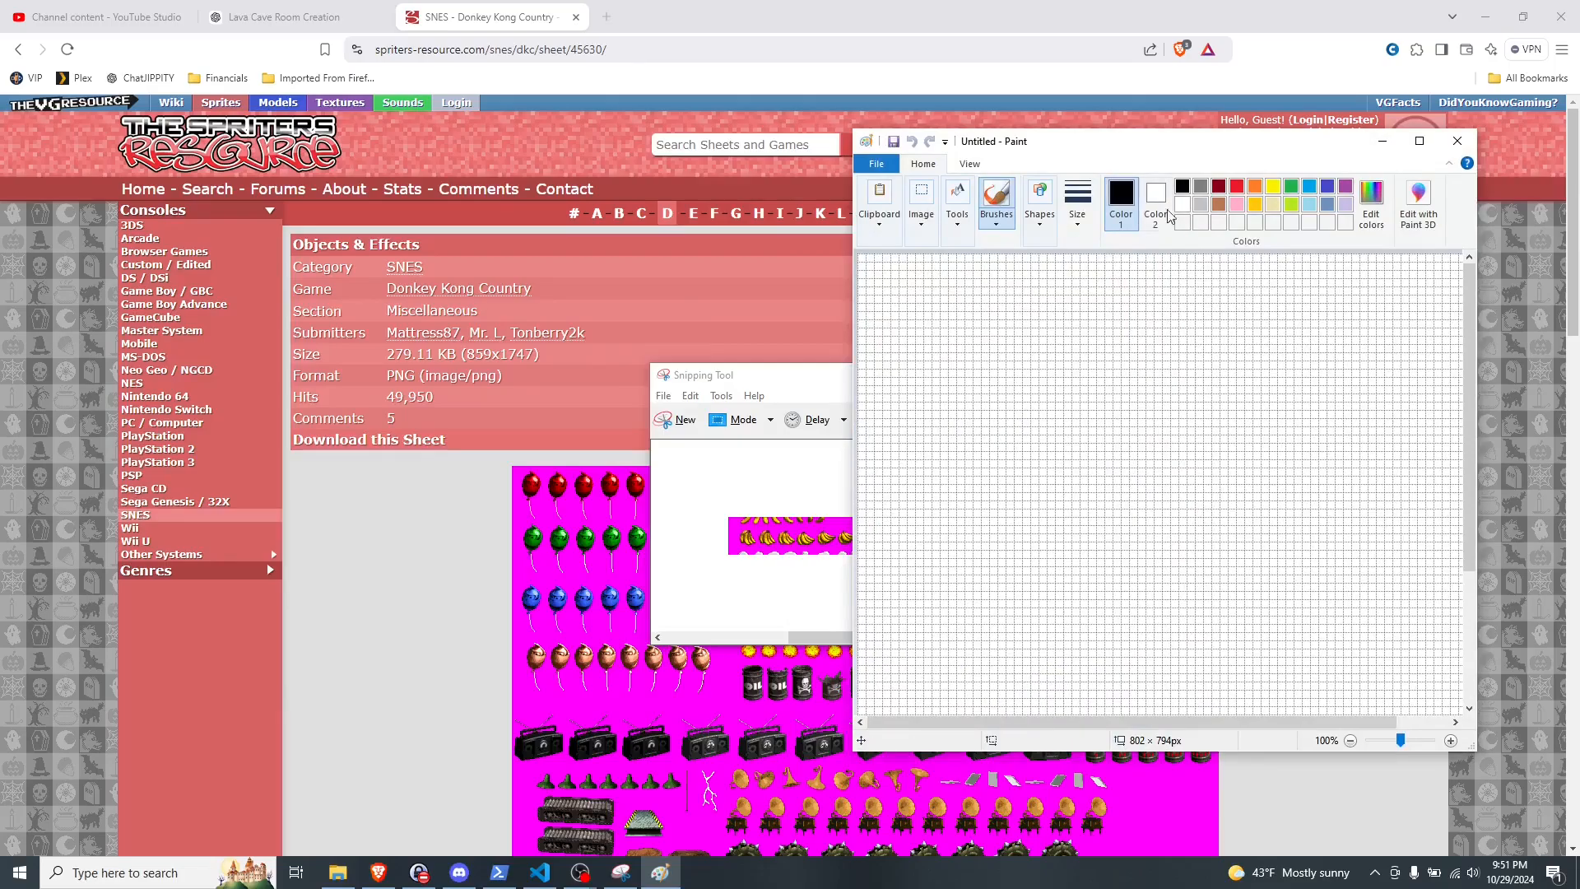
mouse_move(1099, 149)
left_mouse_down()
mouse_move(888, 136)
mouse_move(2, 223)
left_mouse_up()
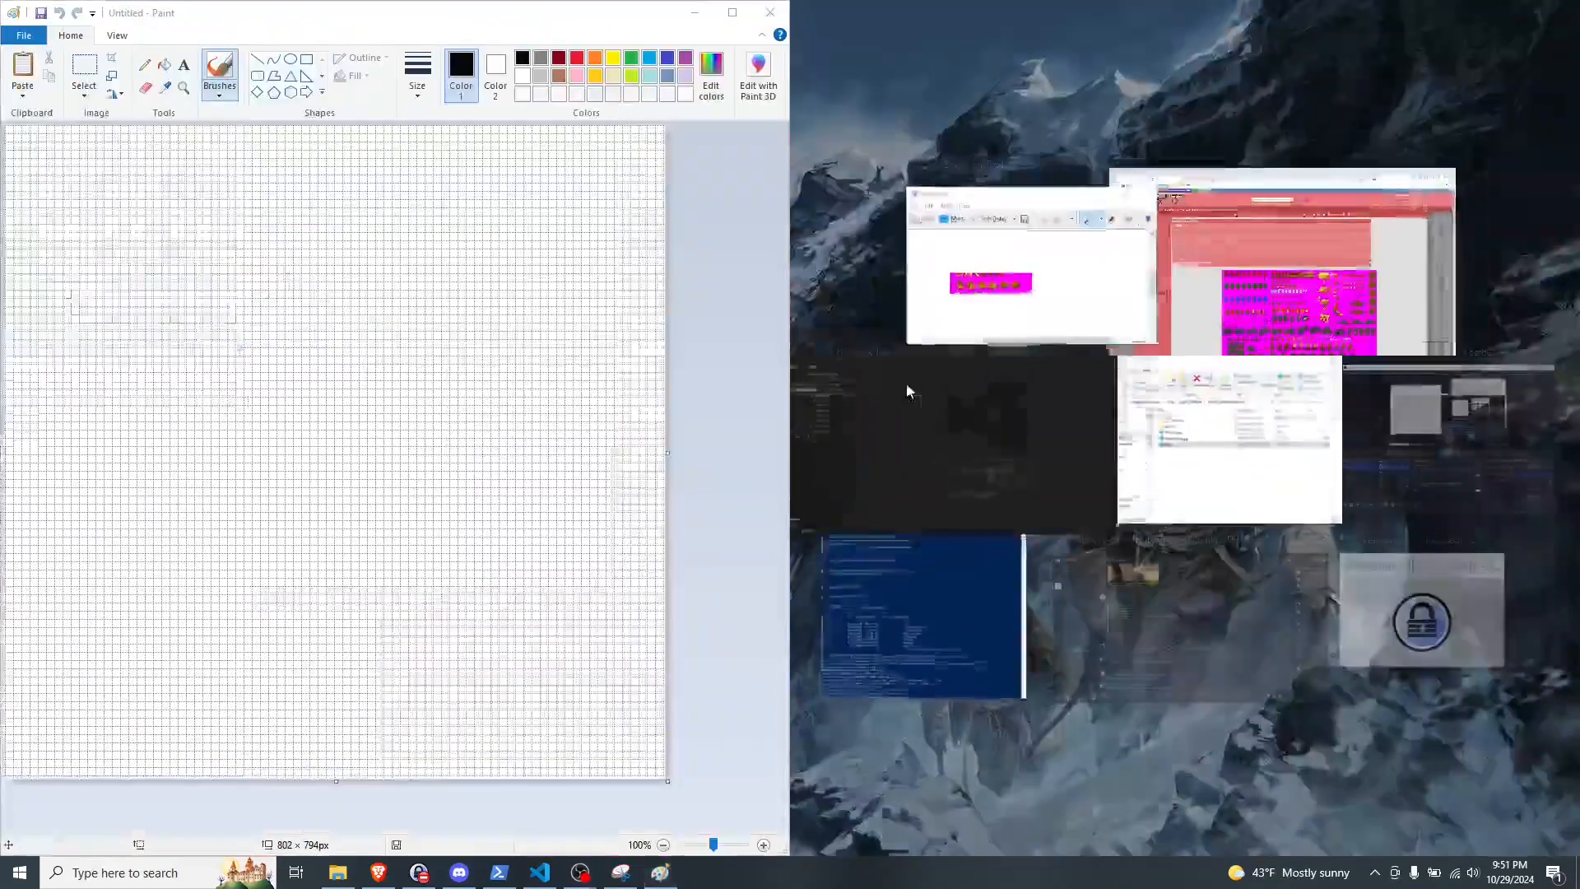
key("Escape")
key("ctrl+v")
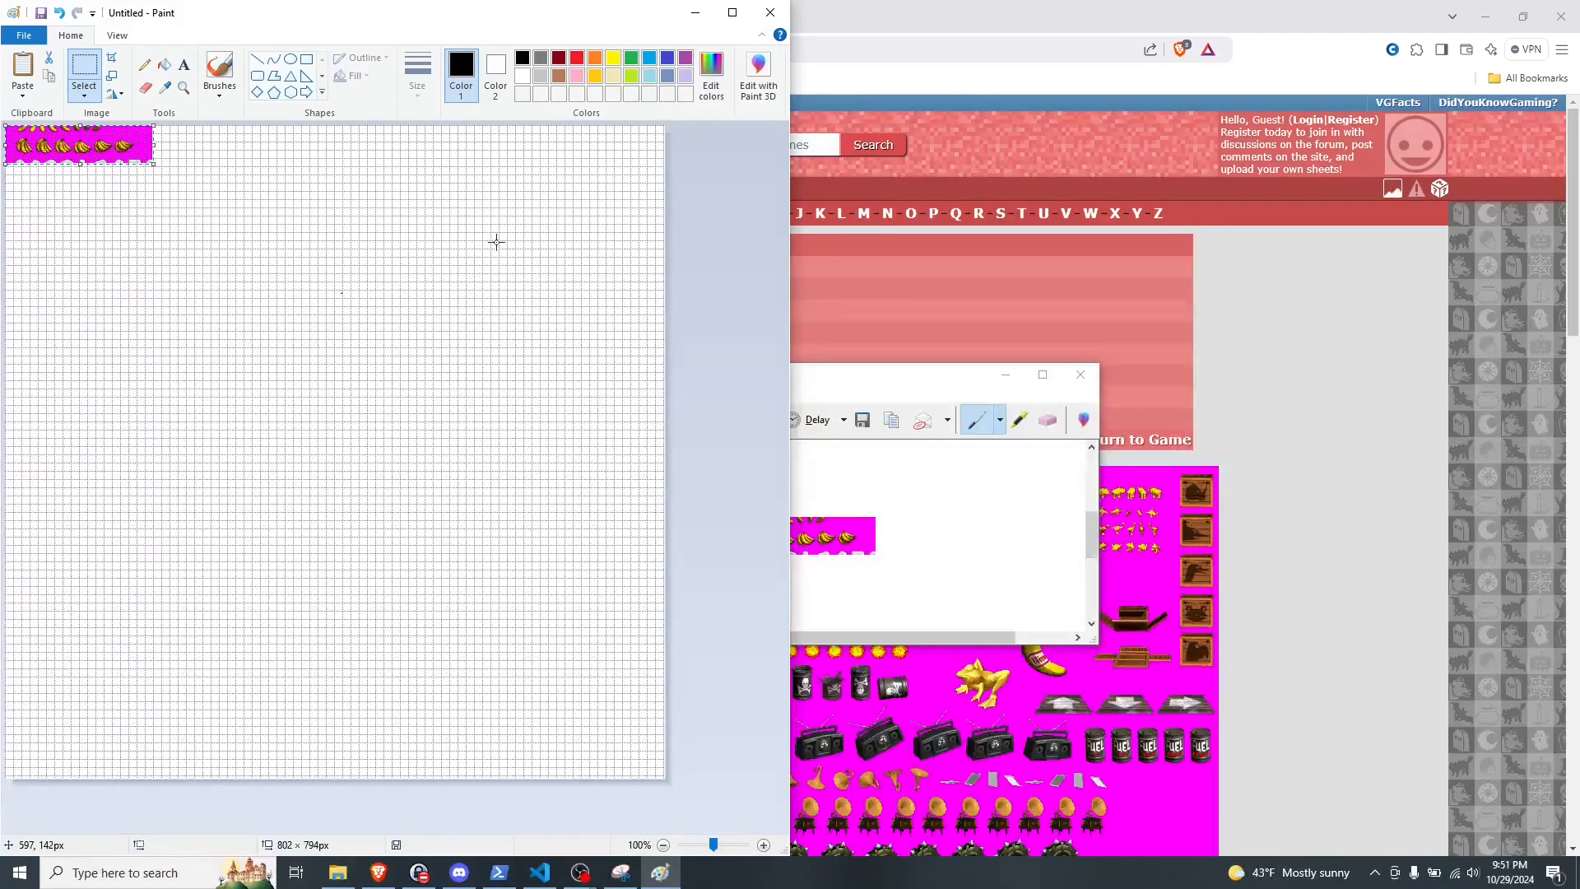
Step: Open a second Paint window beside the first, with its gridlines hidden
key("super")
type("paint")
key("Return")
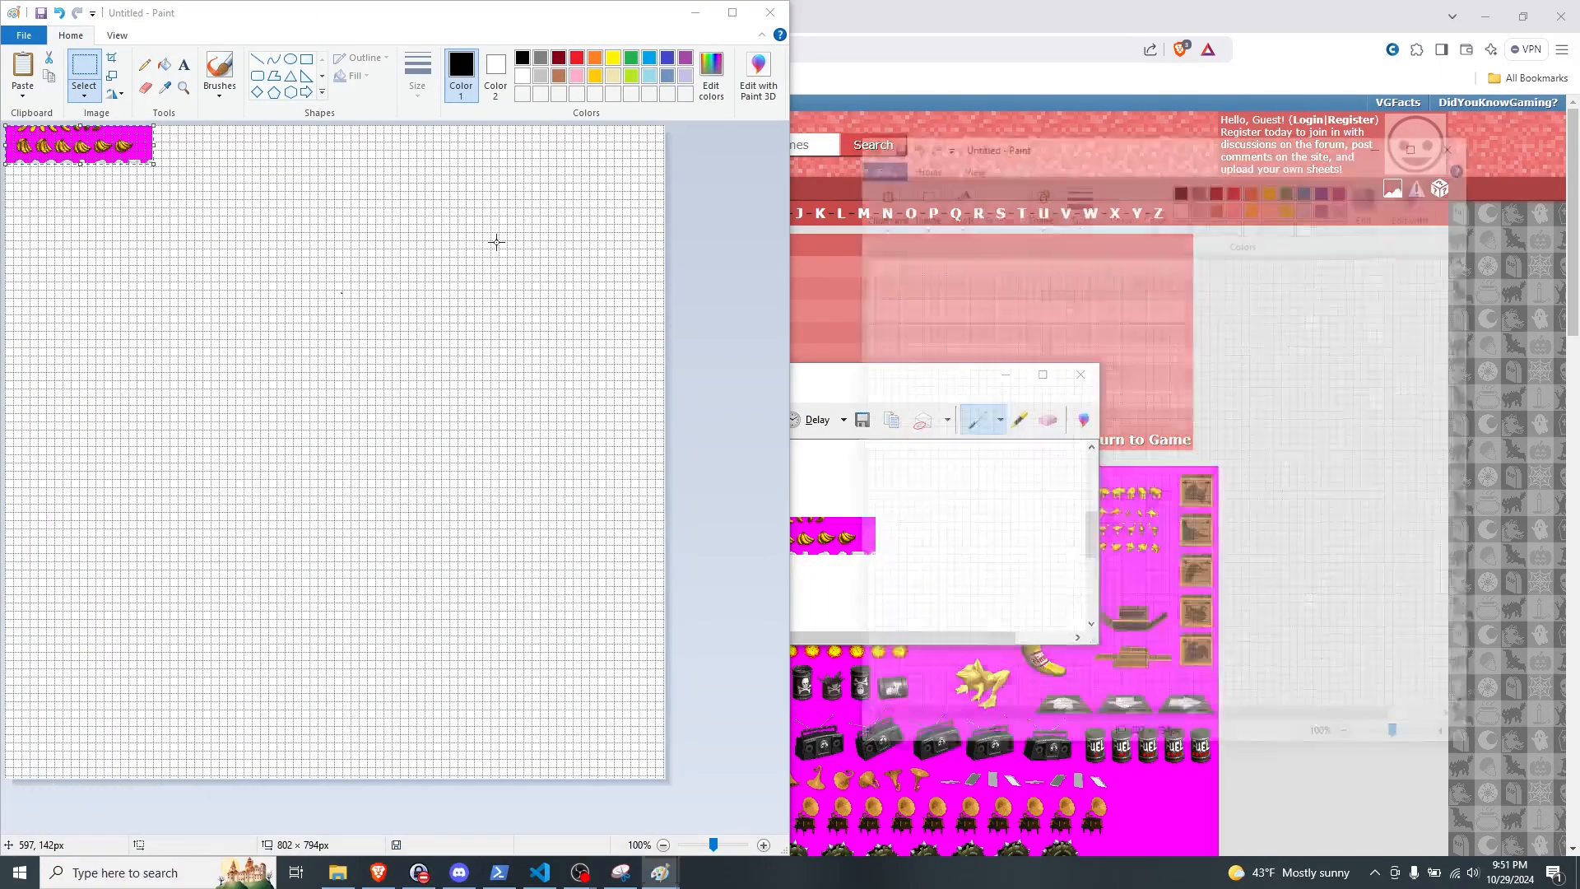
key("super+Right")
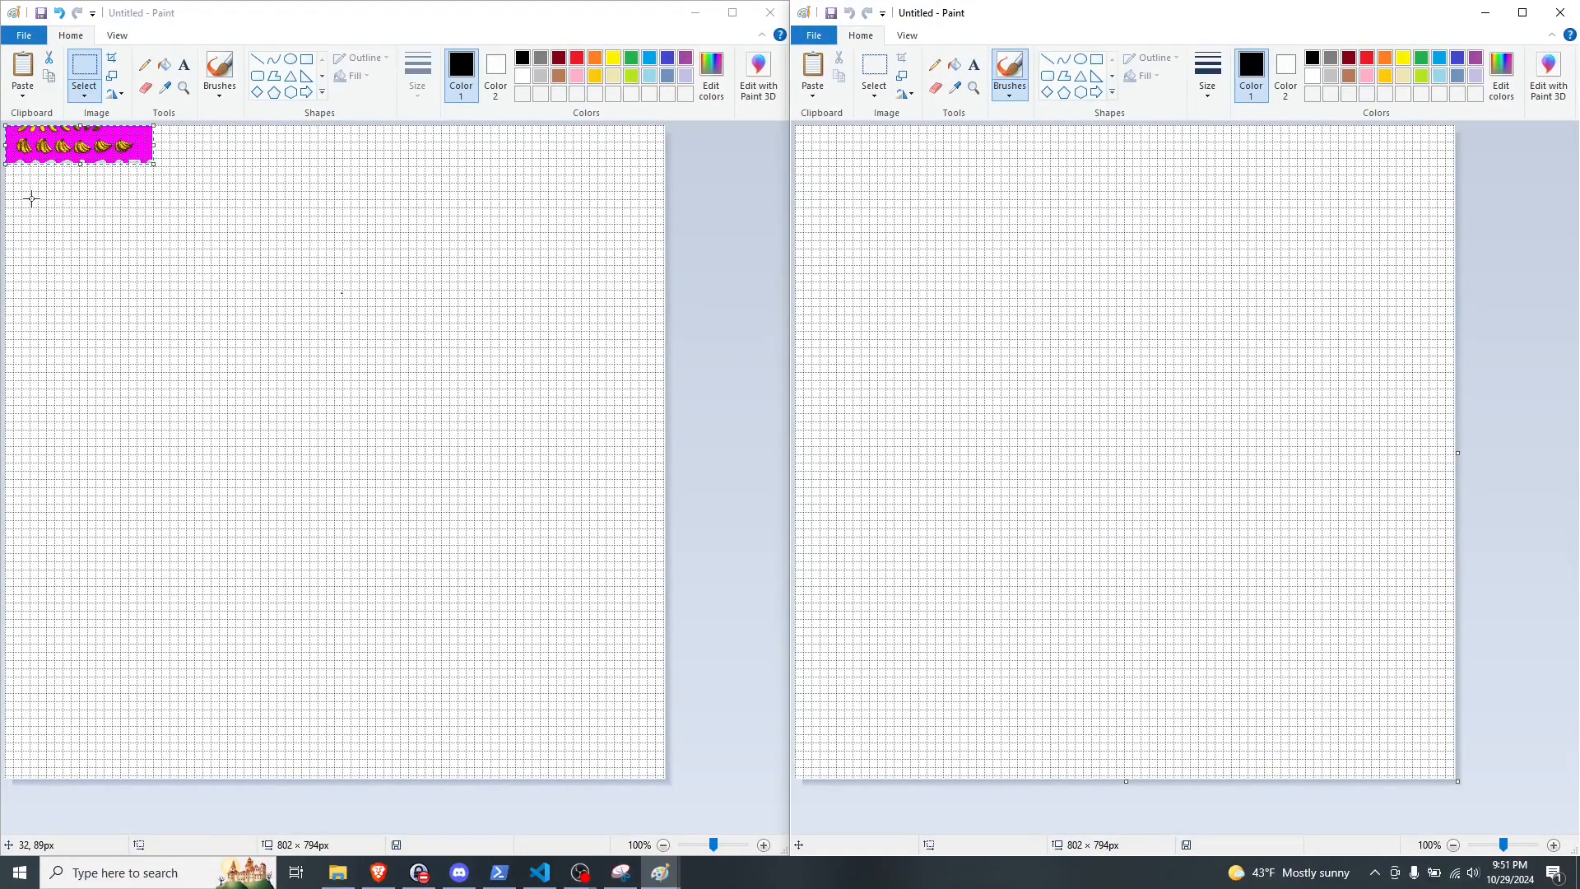
key("ctrl+g")
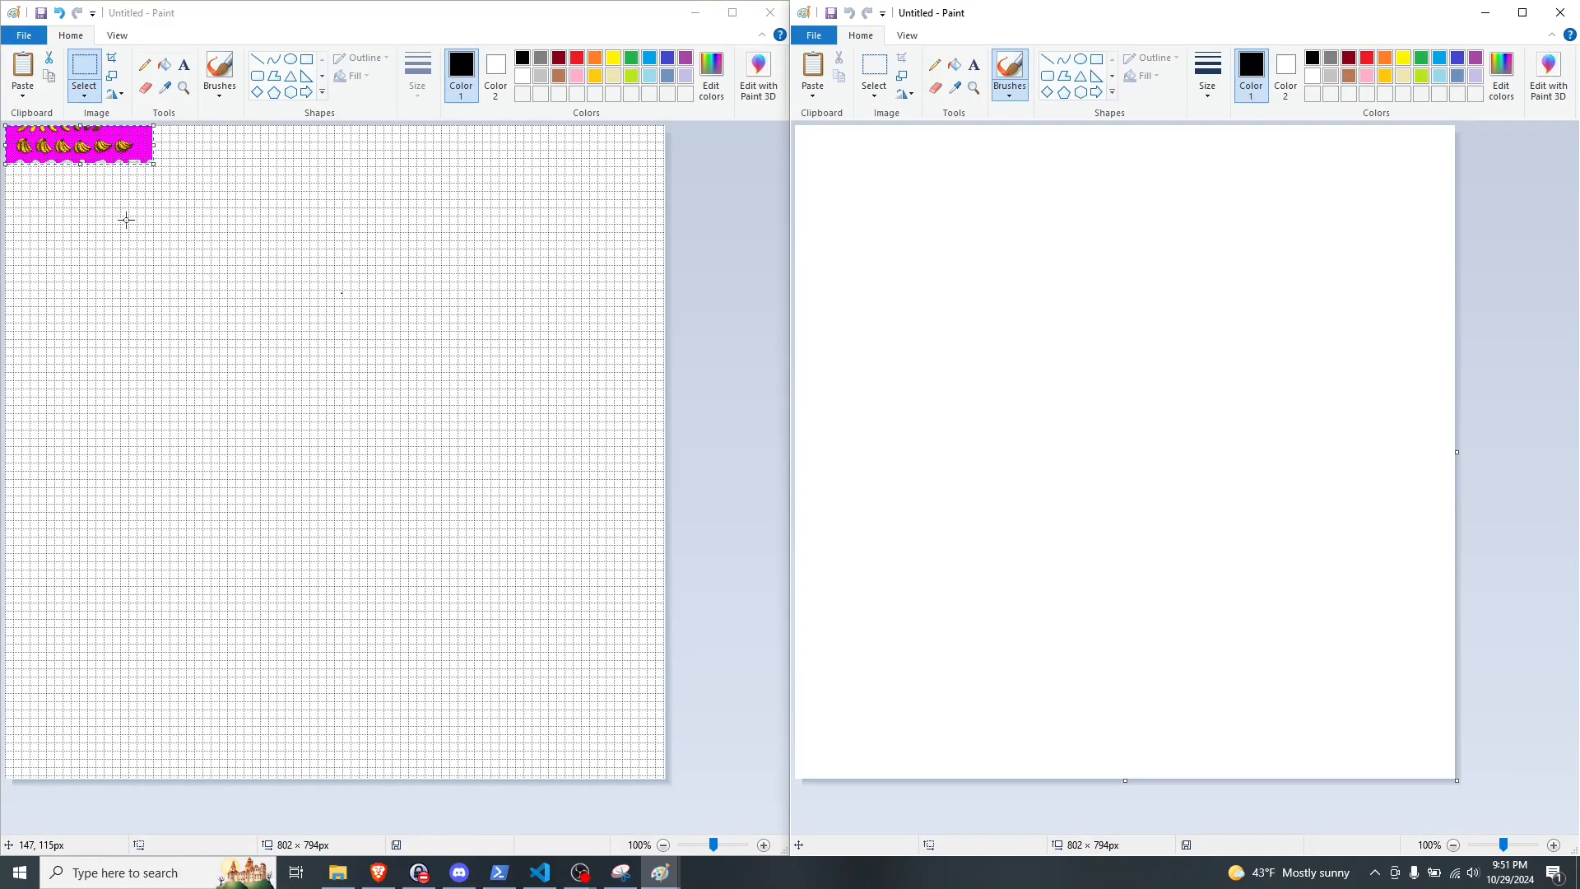
Step: Enlarge the pasted banana snip to 800% and compare its pixels with and without gridlines
left_click(191, 260)
scroll(142, 240, "up", 7)
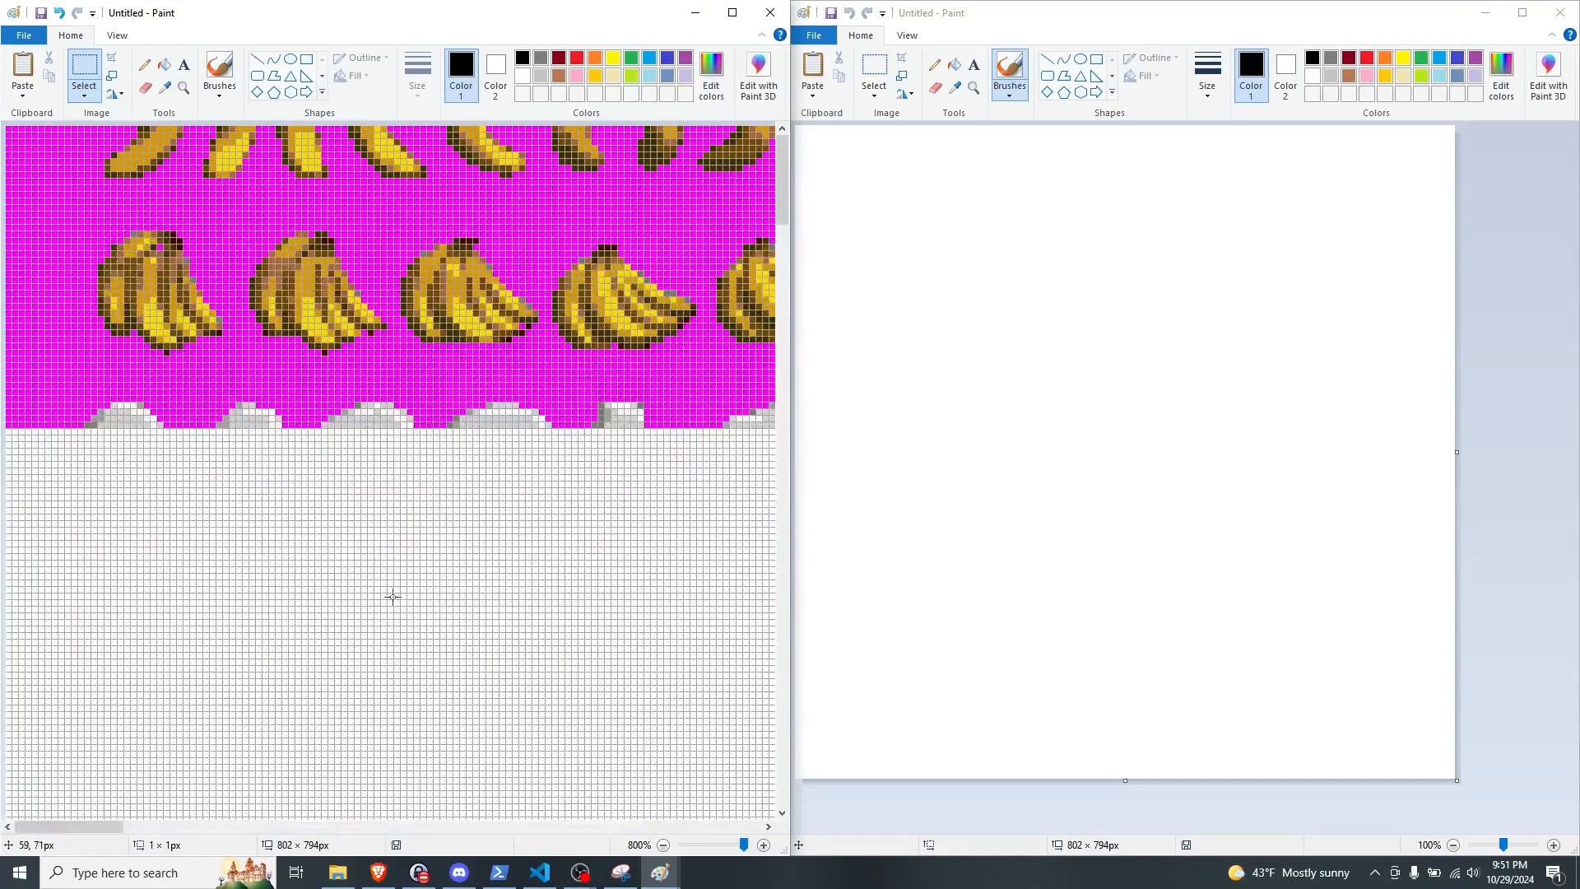
left_click(663, 845)
left_click(664, 845)
left_click(663, 845)
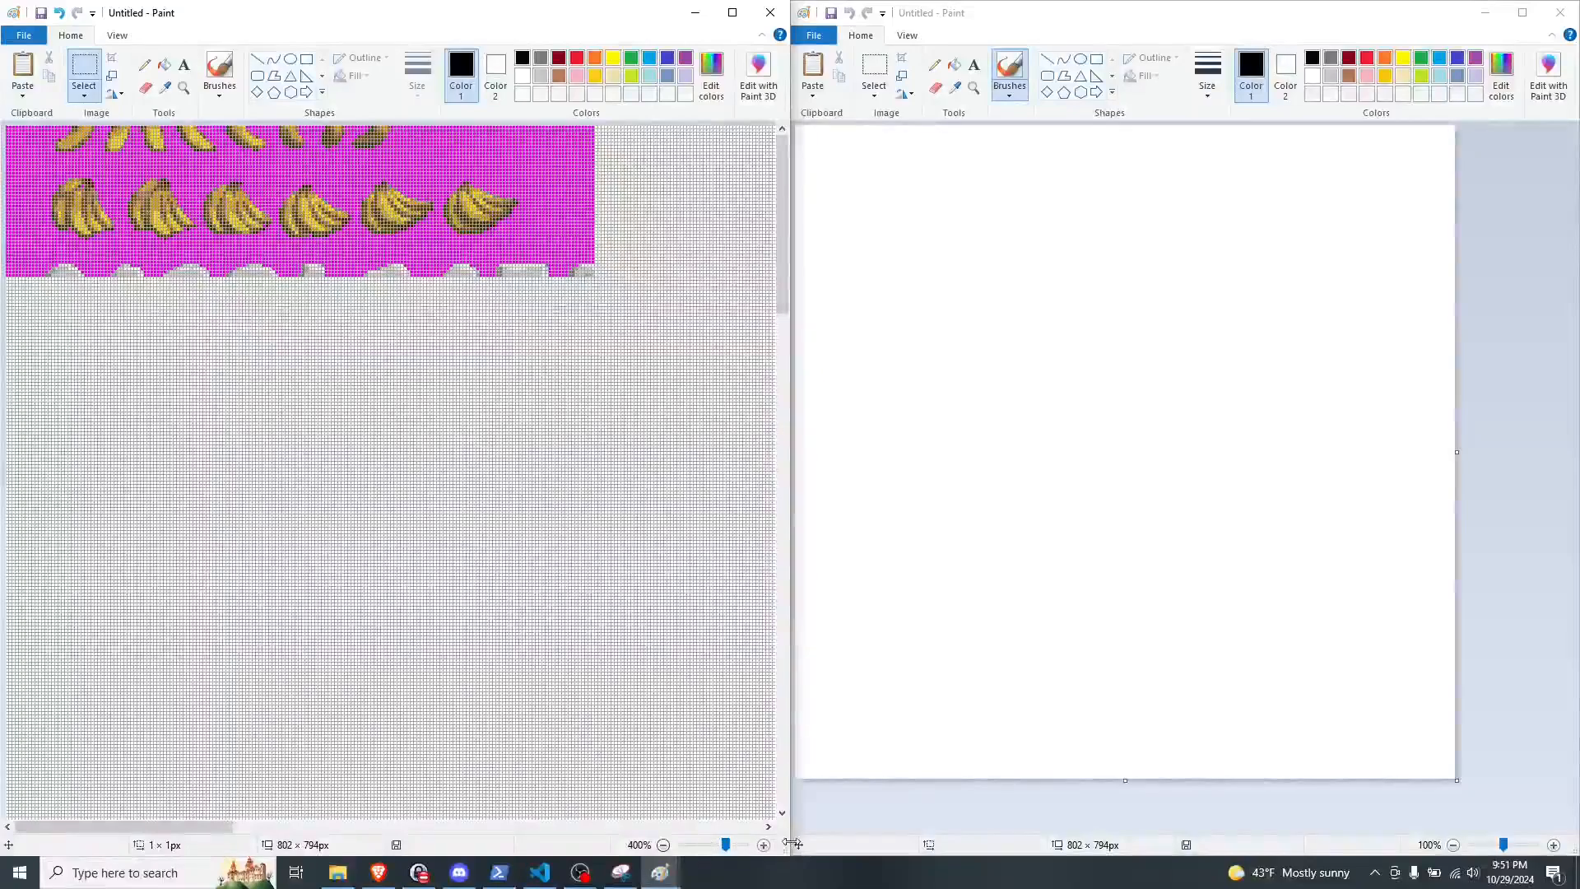
left_click(763, 845)
left_click(764, 845)
left_click(764, 845)
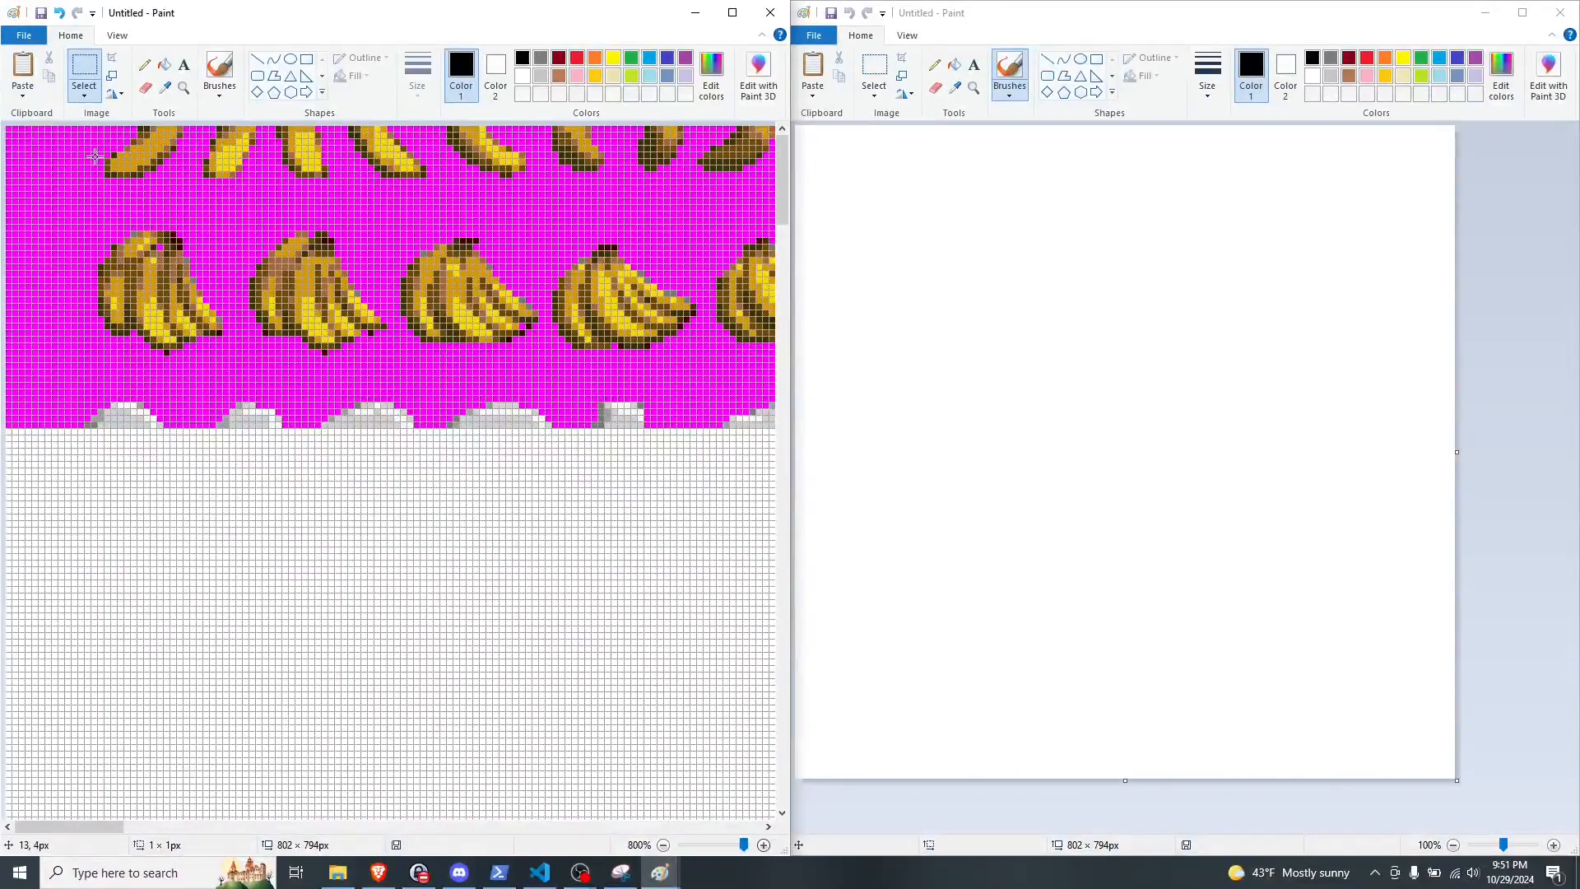
key("ctrl+g")
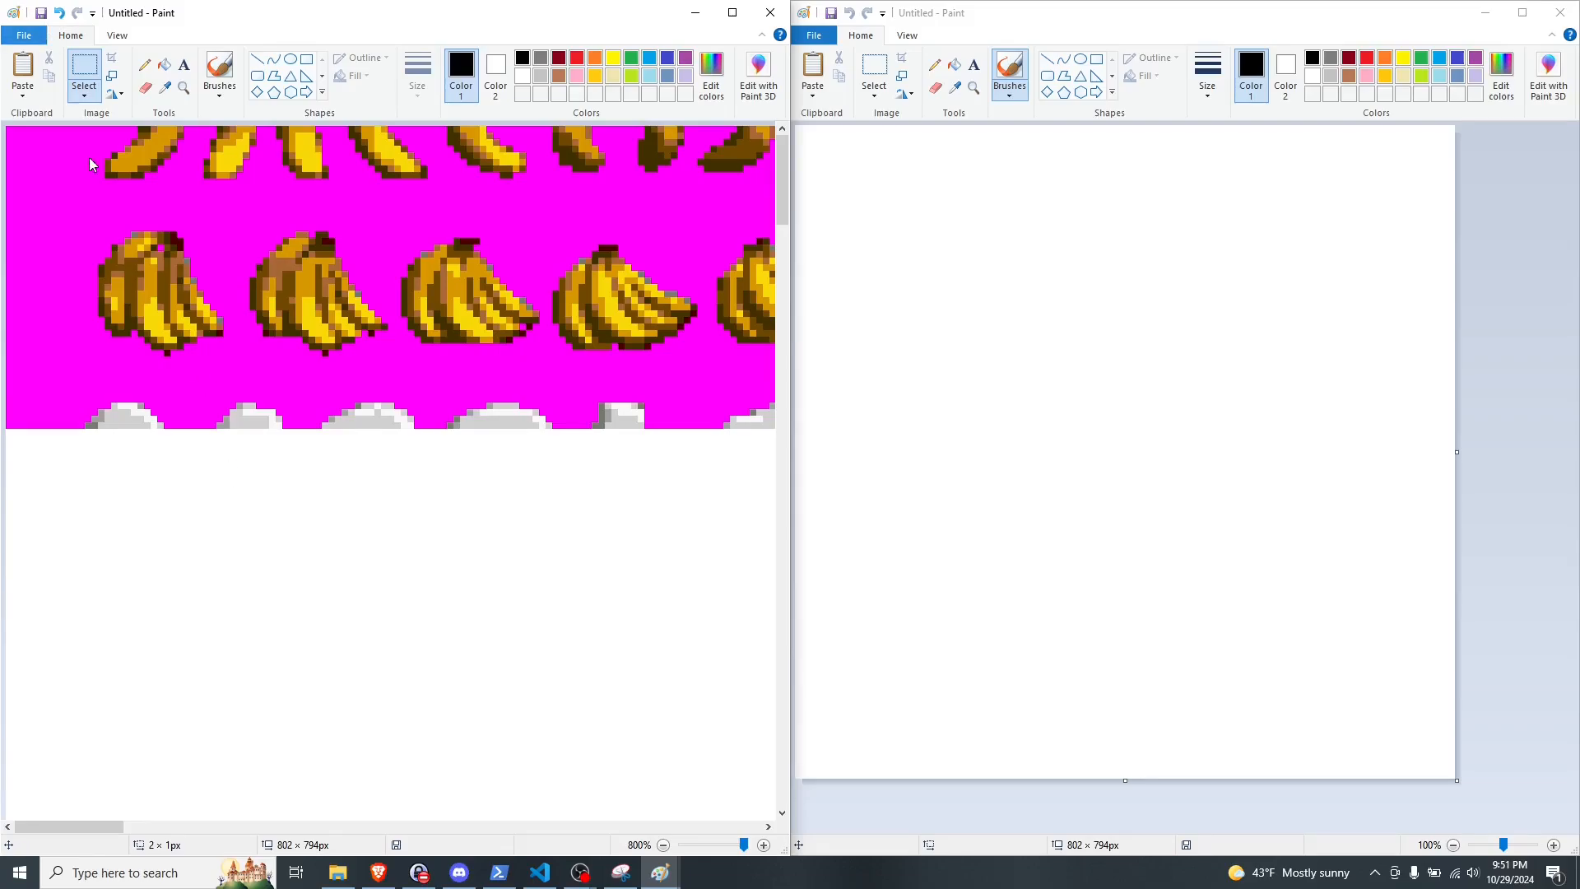
key("ctrl+g")
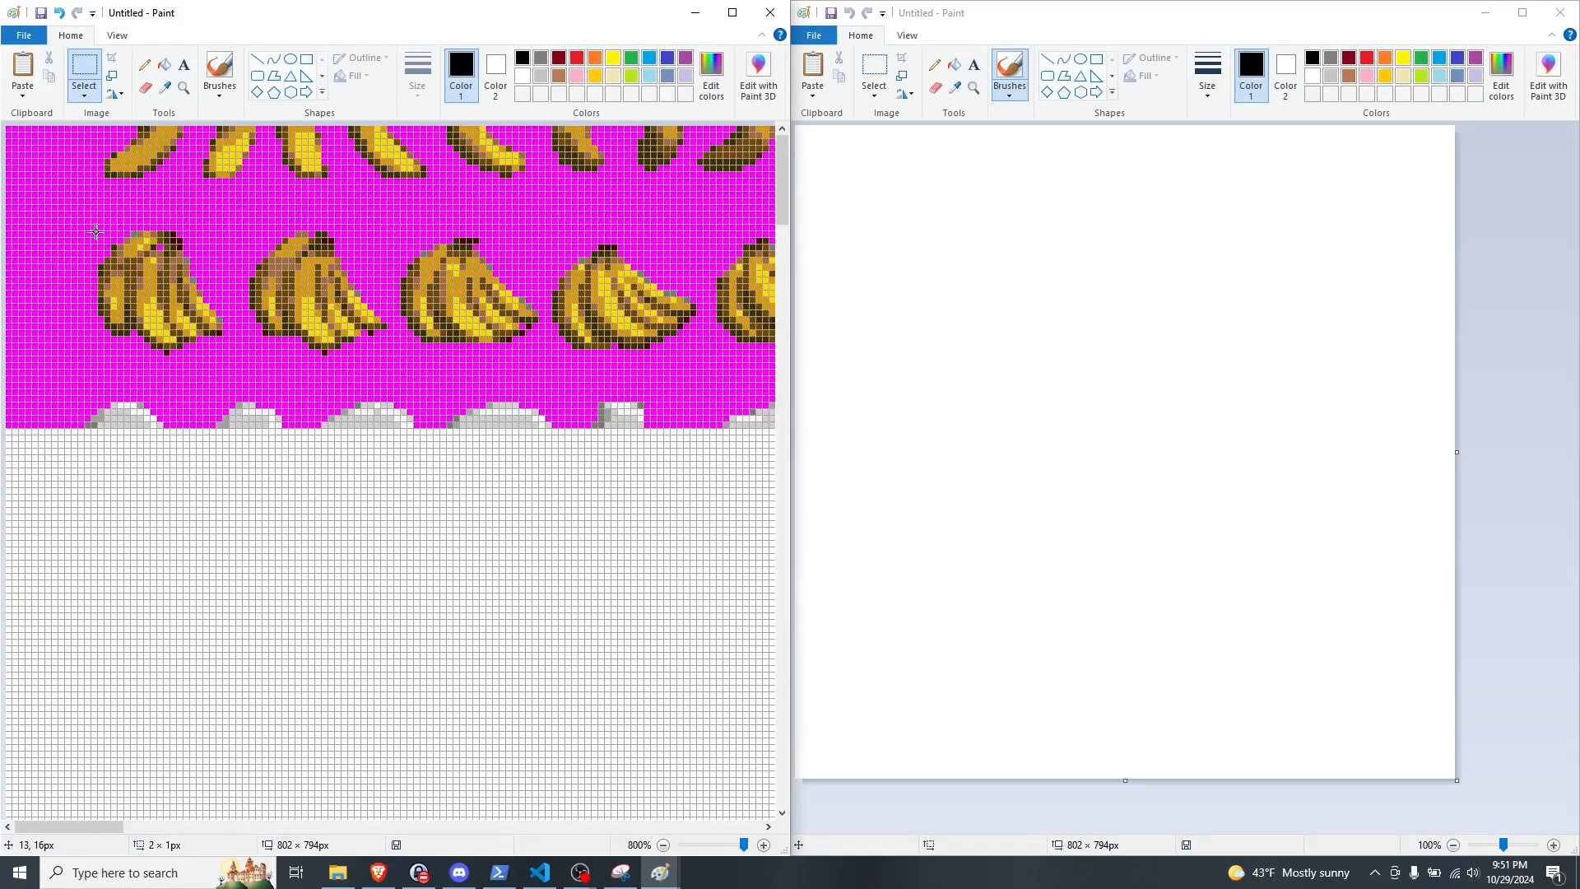
Step: Cut the first banana bunch from the snip with a 19 × 19 px selection and switch to the blank second Paint window
left_click_drag(97, 233, 220, 350)
key("ctrl+x")
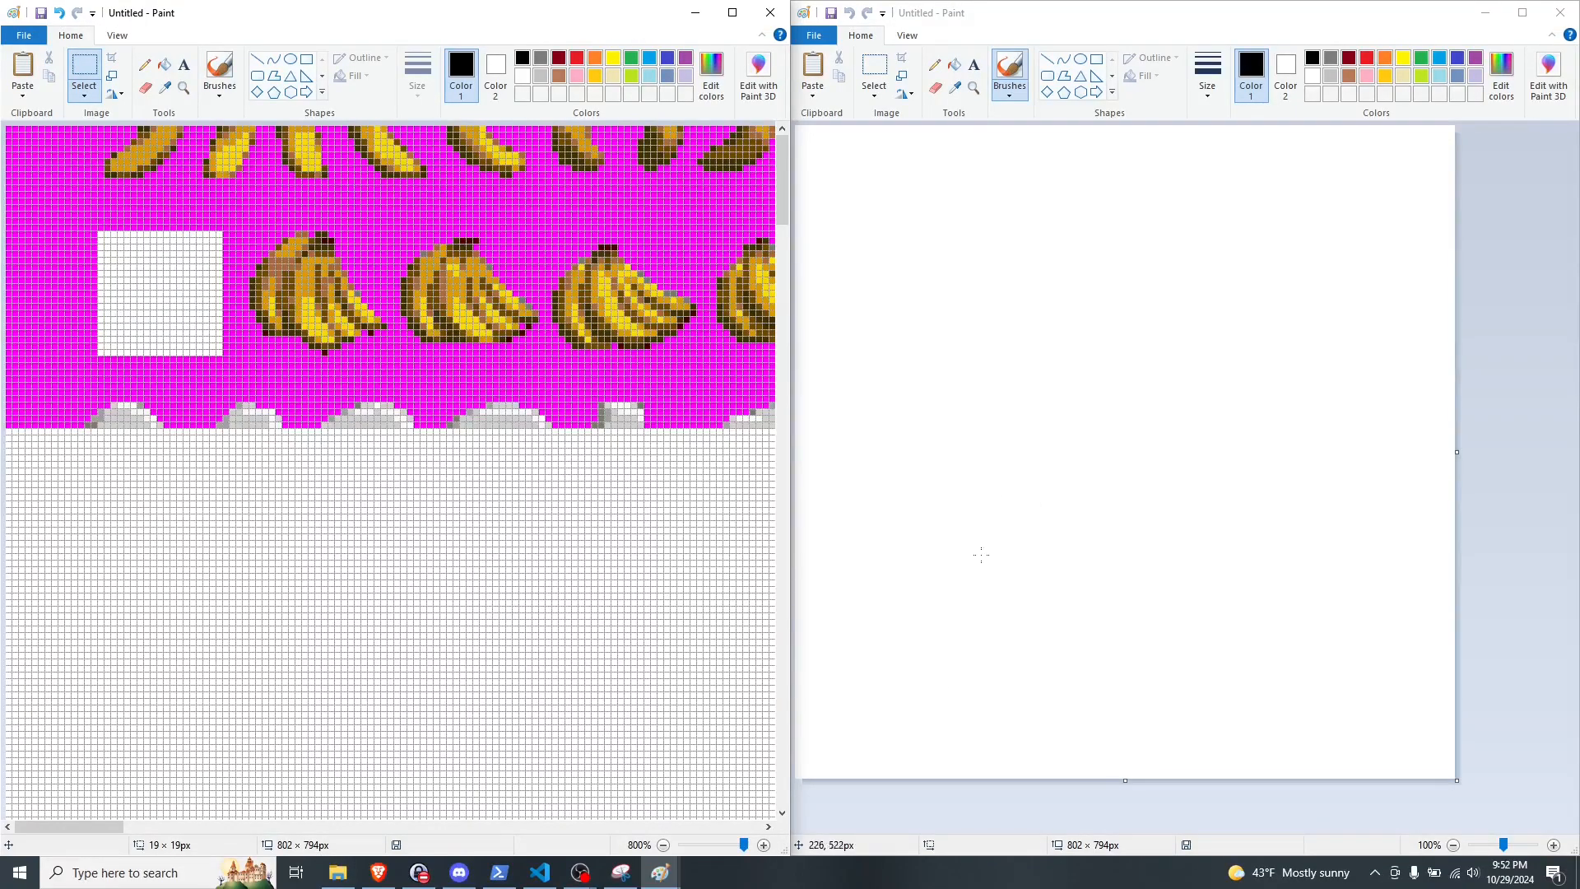
left_click(1122, 443)
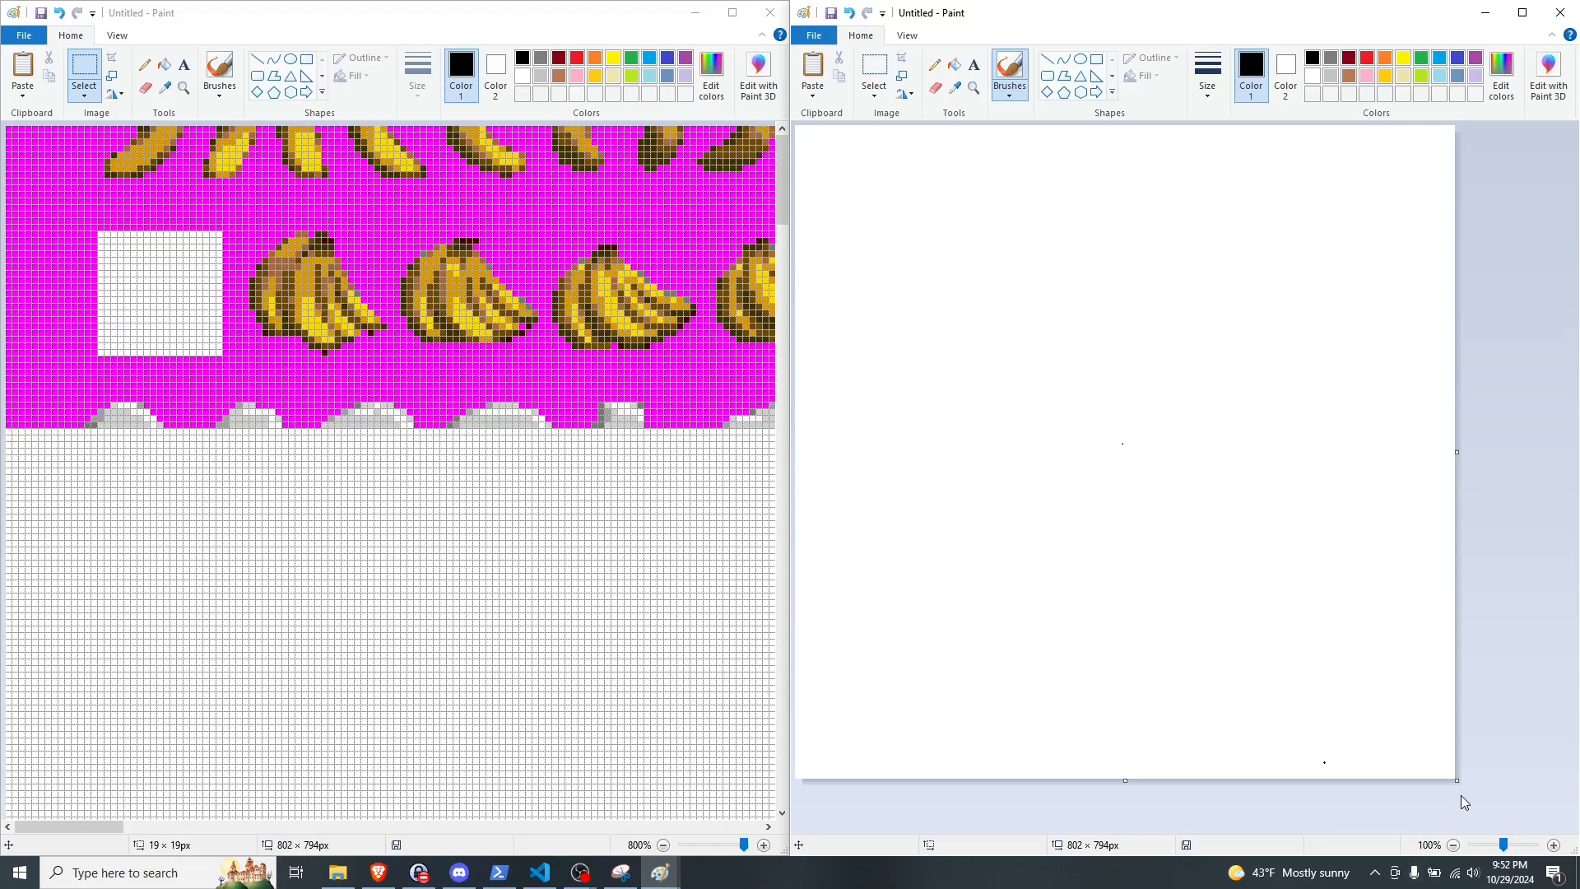
Step: Shrink the blank canvas to 96 × 71 px and paste the cut banana bunch one pixel in from the upper-left corner
mouse_move(1456, 780)
left_mouse_down()
mouse_move(915, 251)
mouse_move(876, 185)
left_mouse_up()
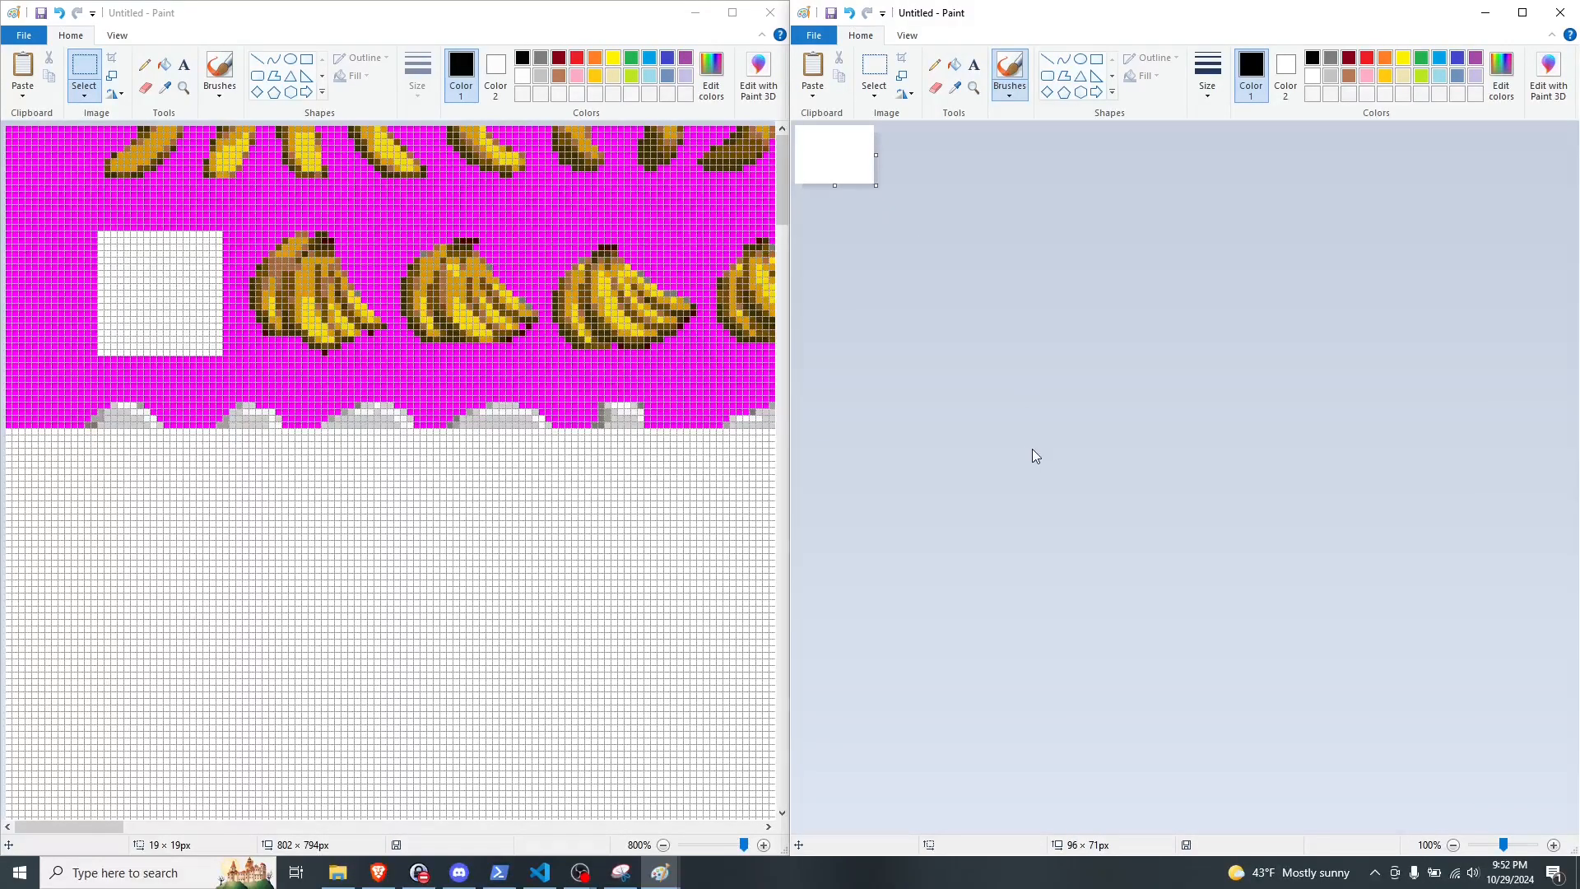
key("ctrl+v")
scroll(877, 200, "up", 9)
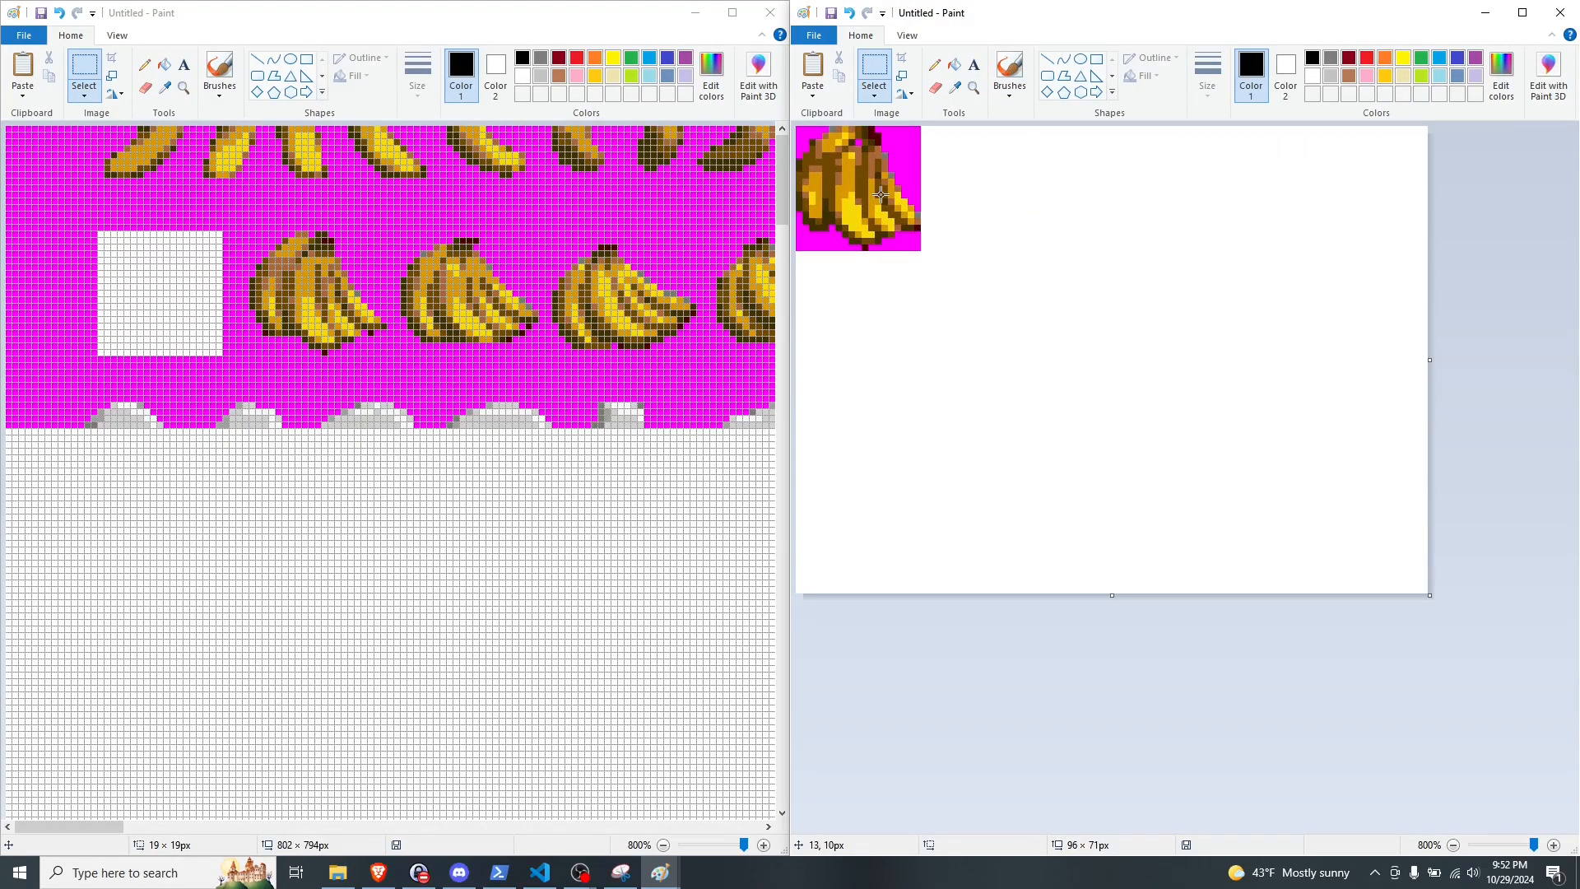
key("ctrl+z")
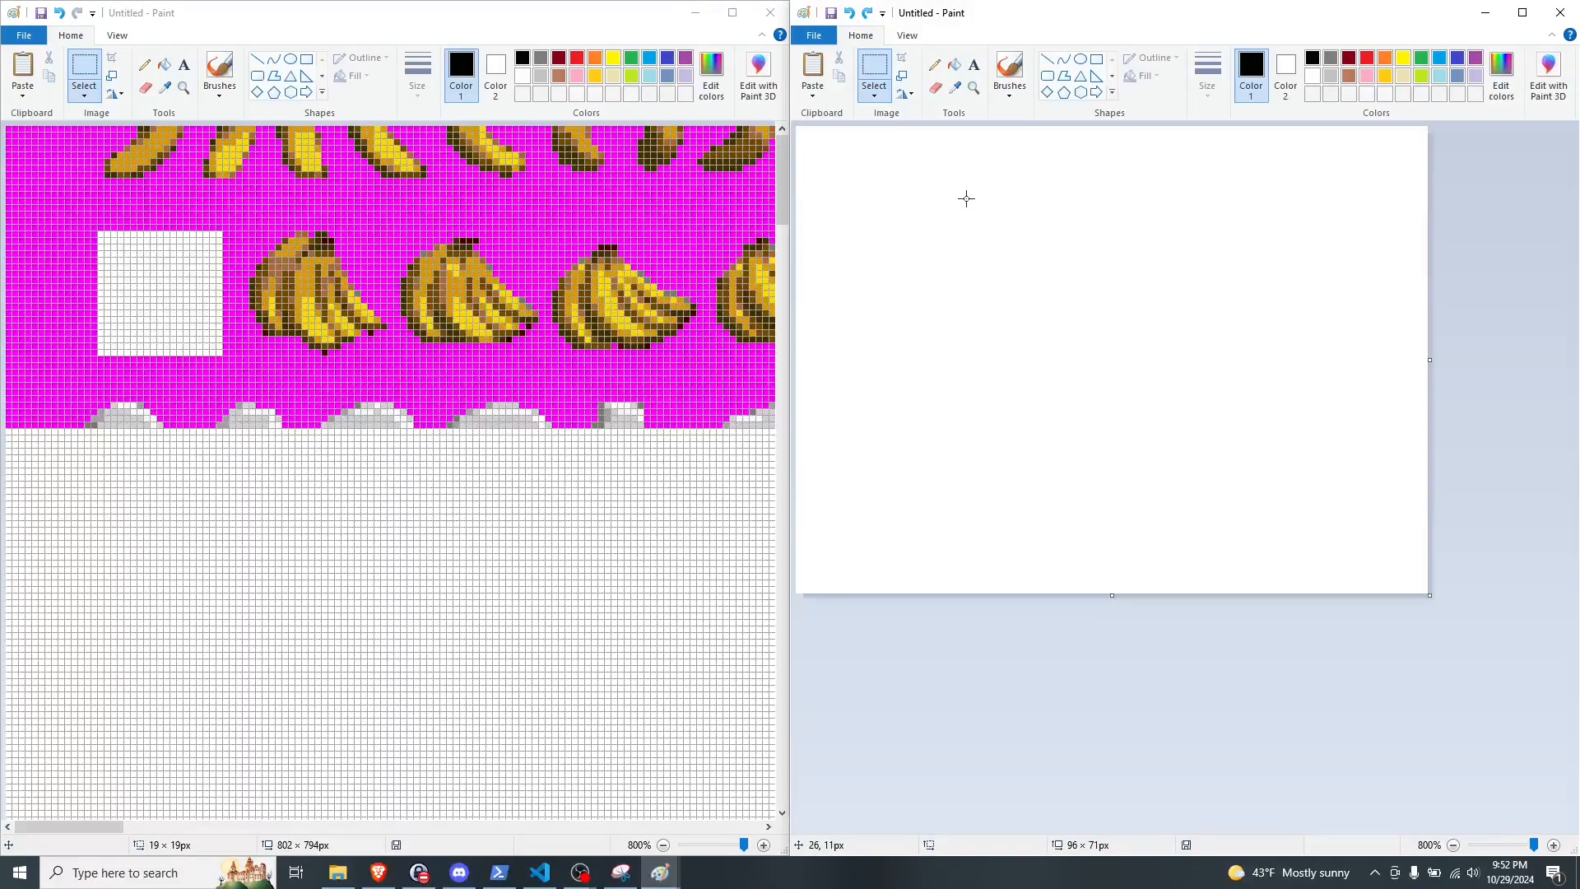
key("ctrl+v")
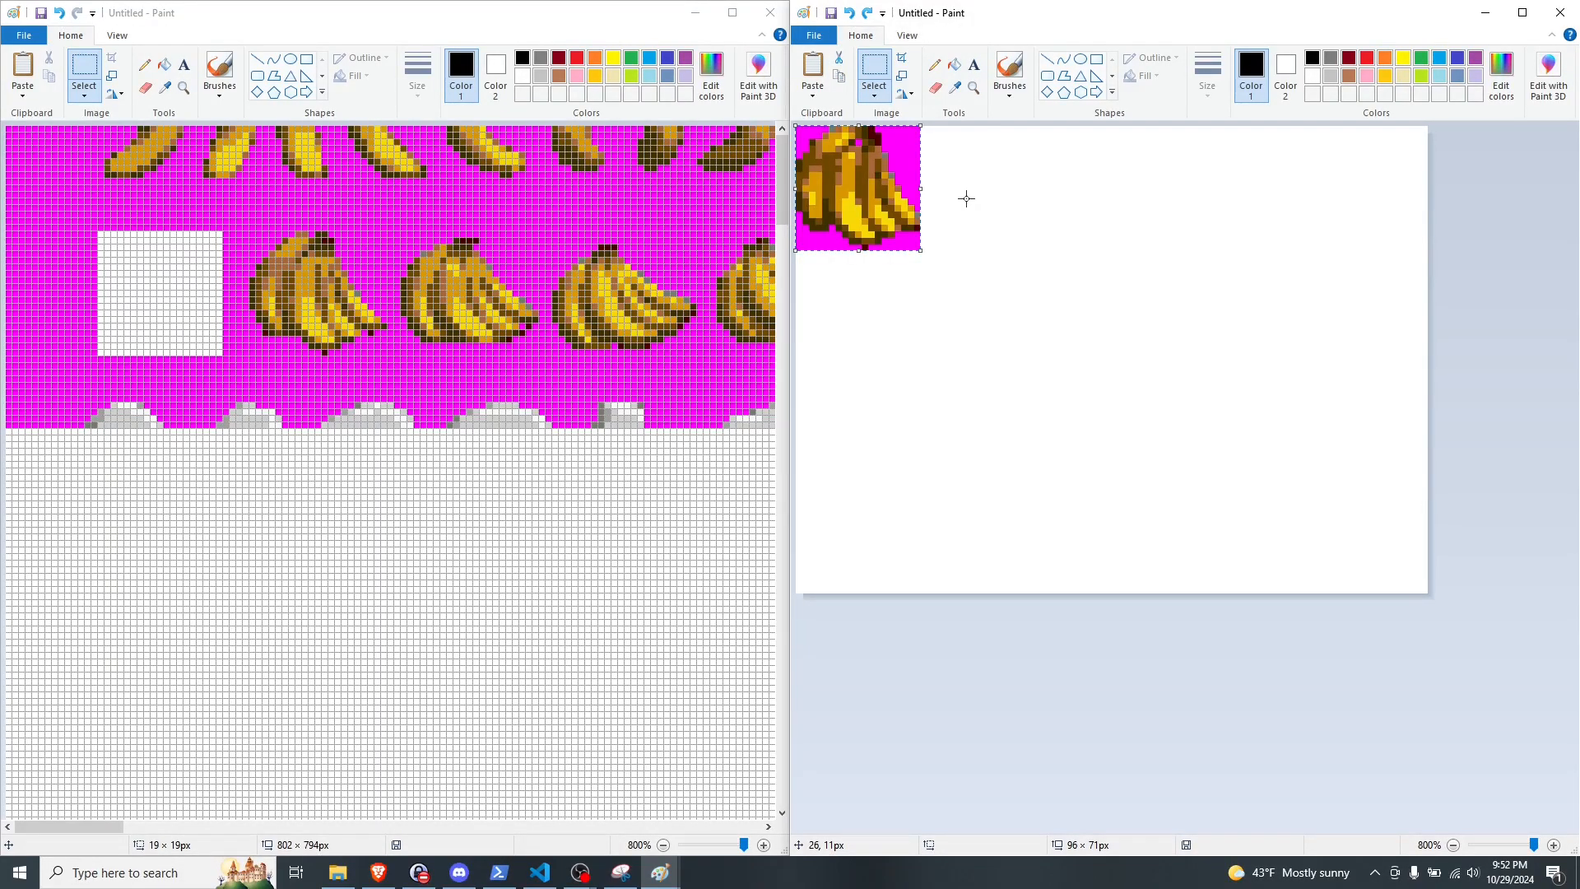
key("Right")
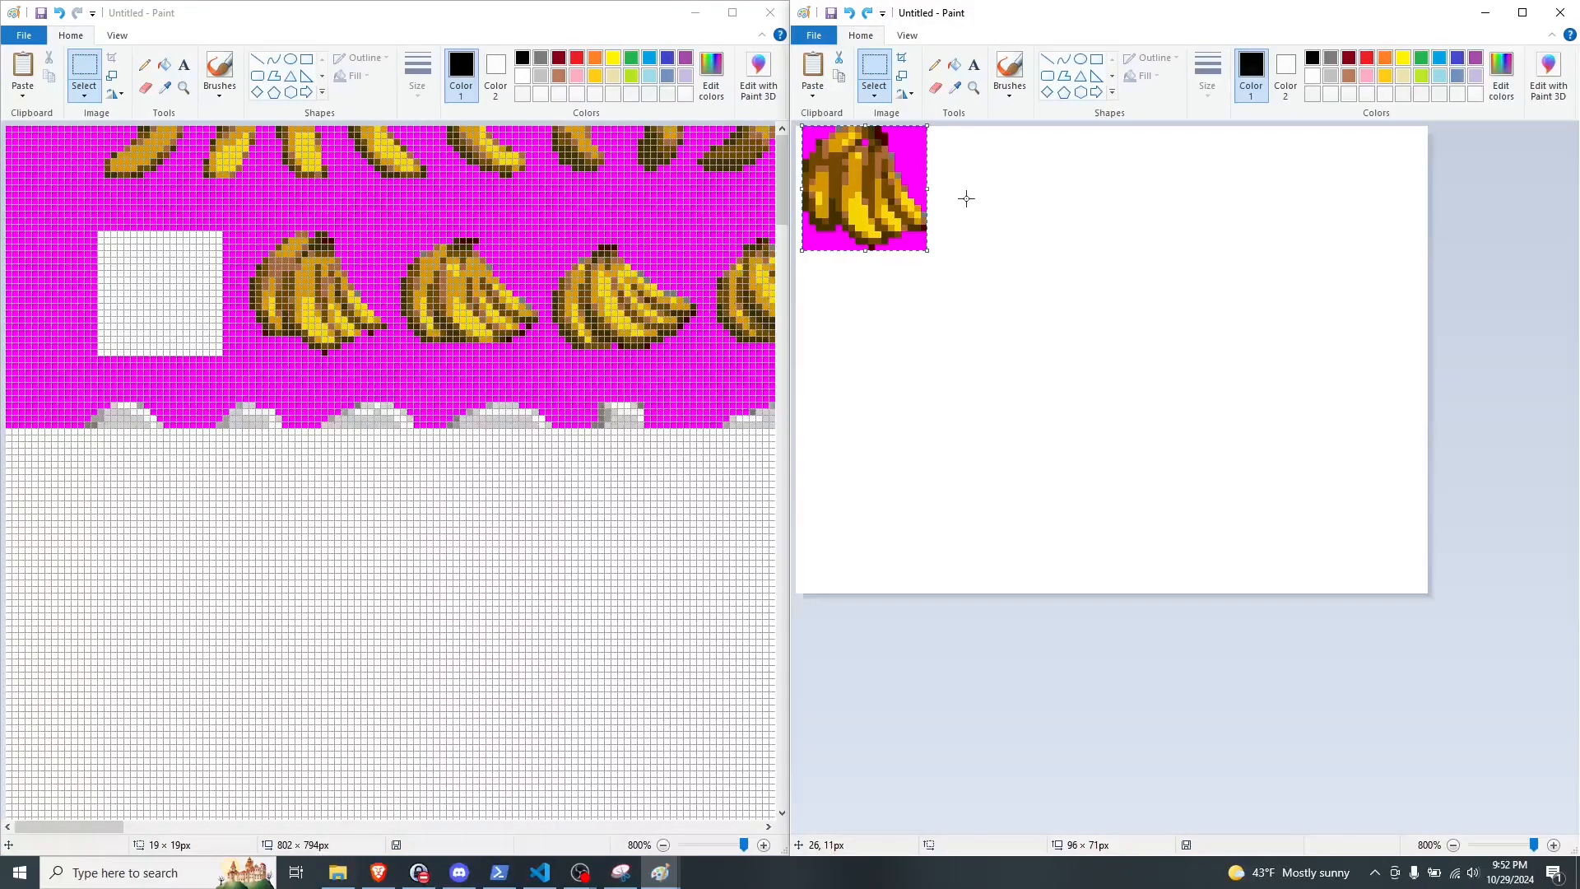
key("Down")
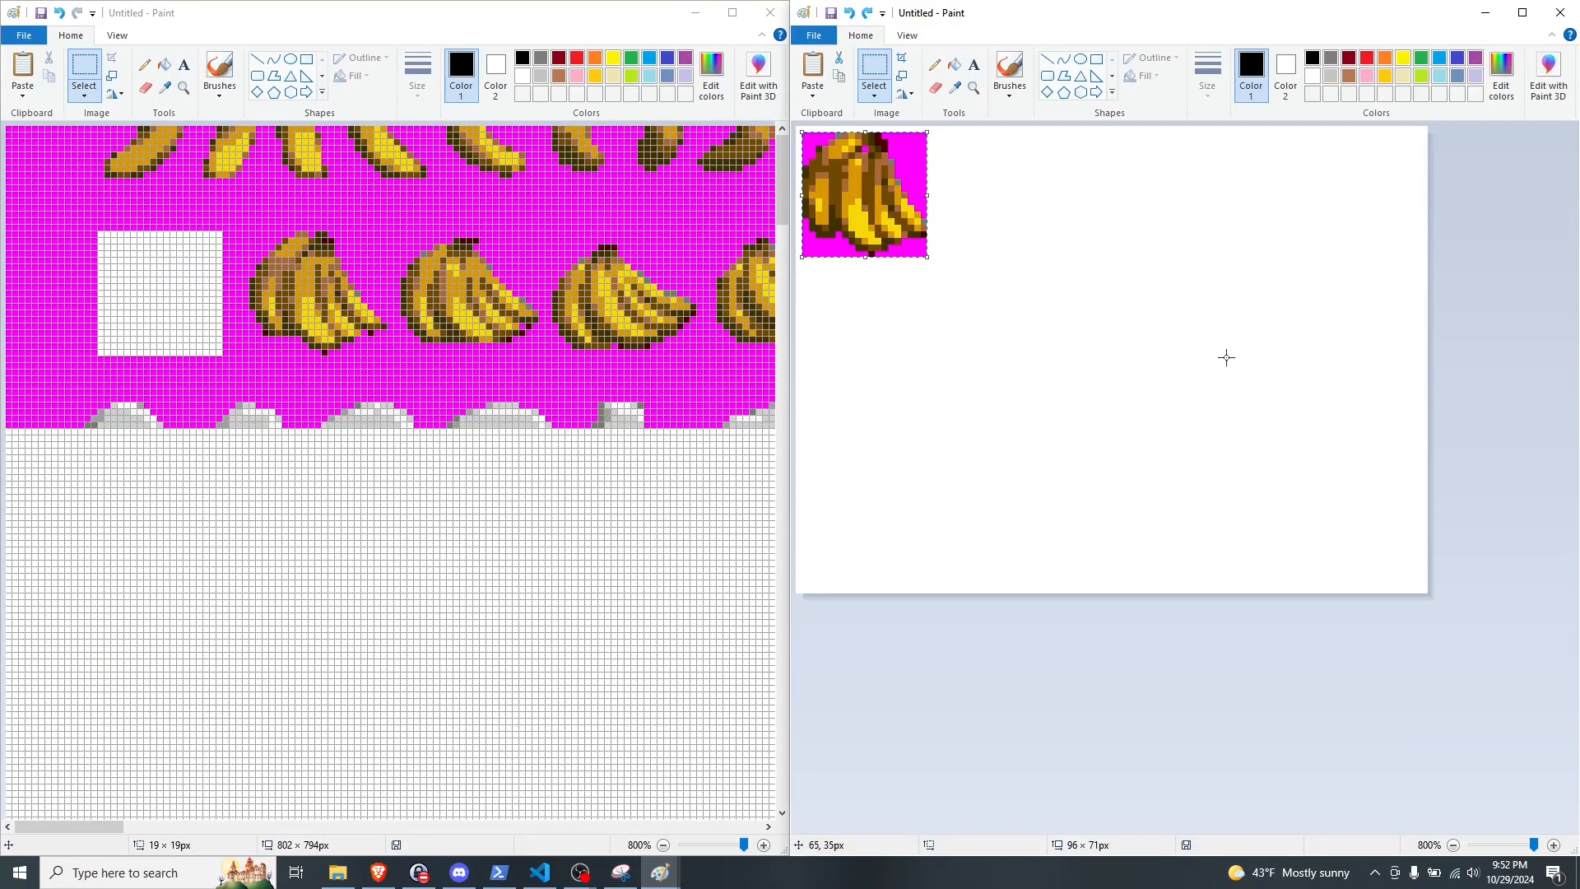
left_click(1175, 337)
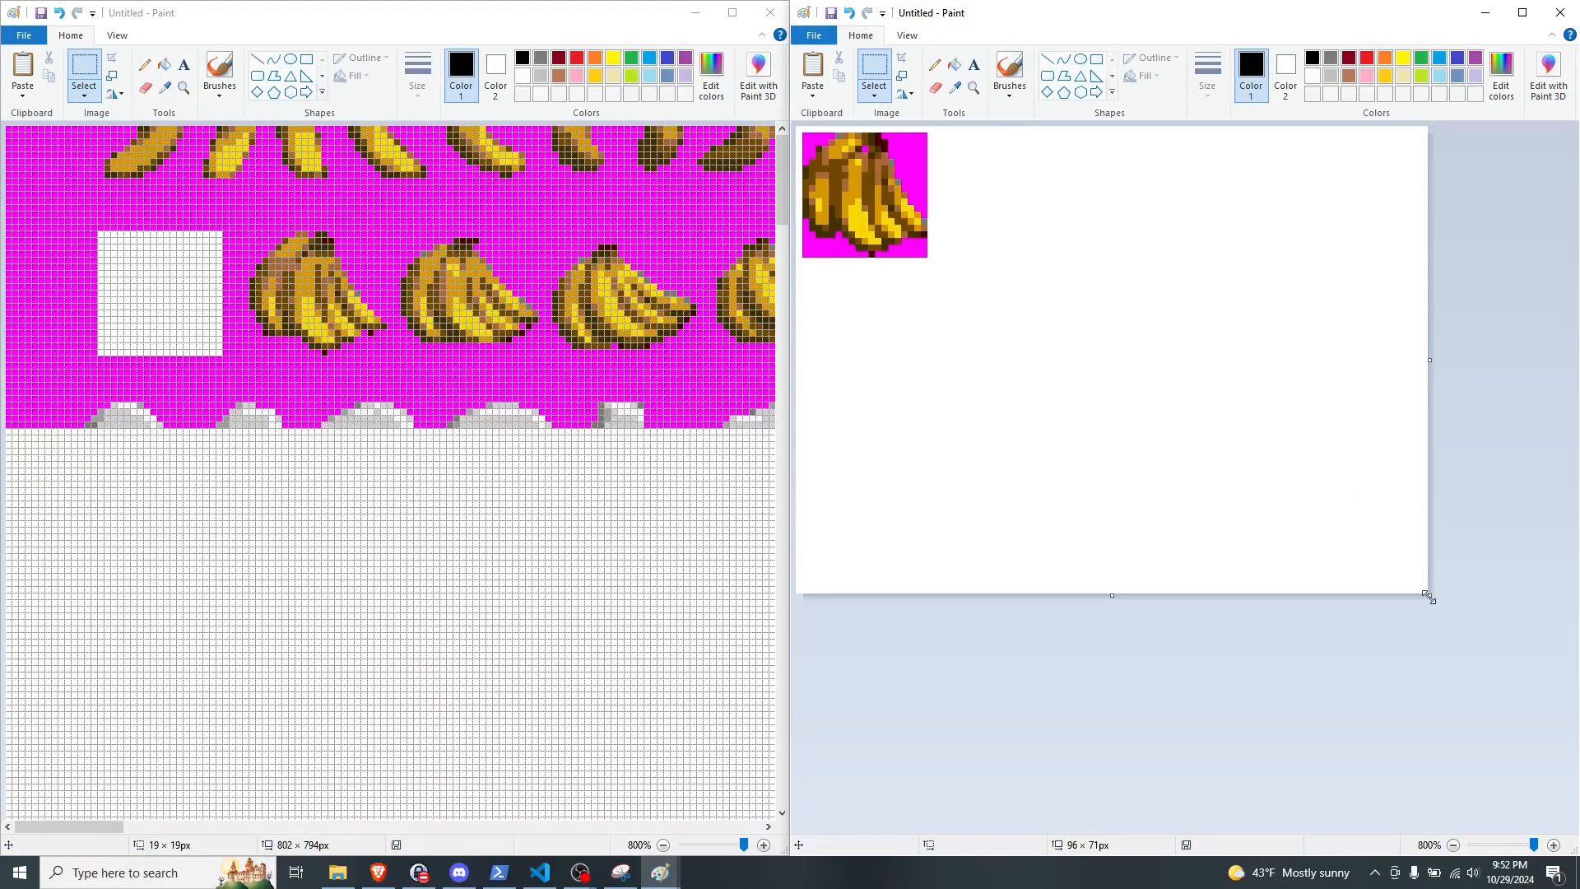
Step: Reduce the canvas to 21 × 21 px around the bunch and fill the white border with the sampled magenta background color
left_click_drag(1428, 596, 938, 270)
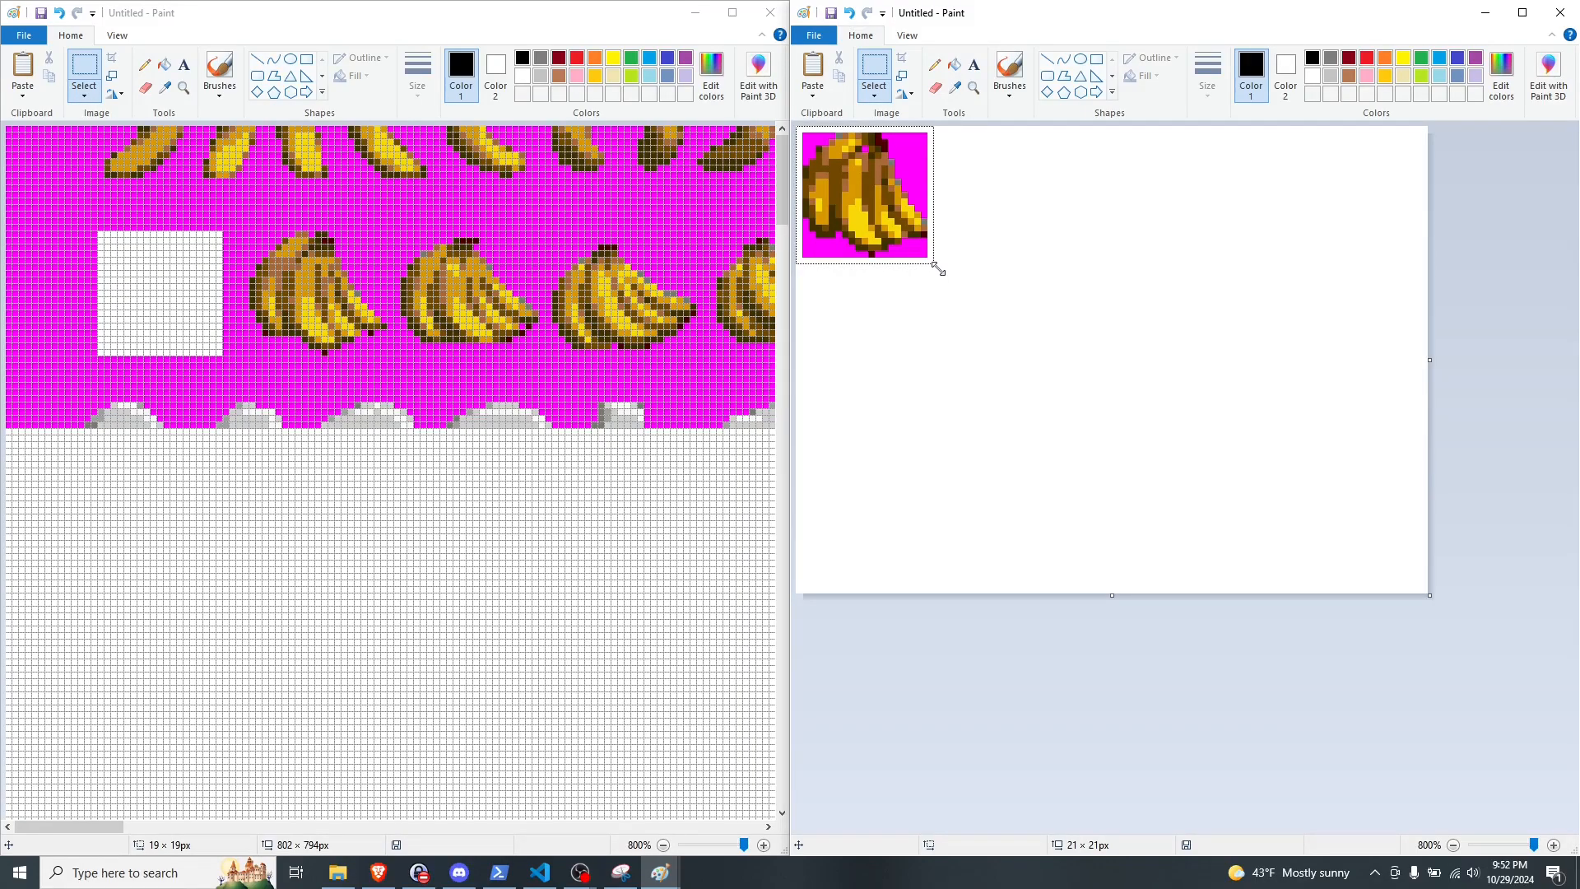
left_click_drag(938, 270, 938, 270)
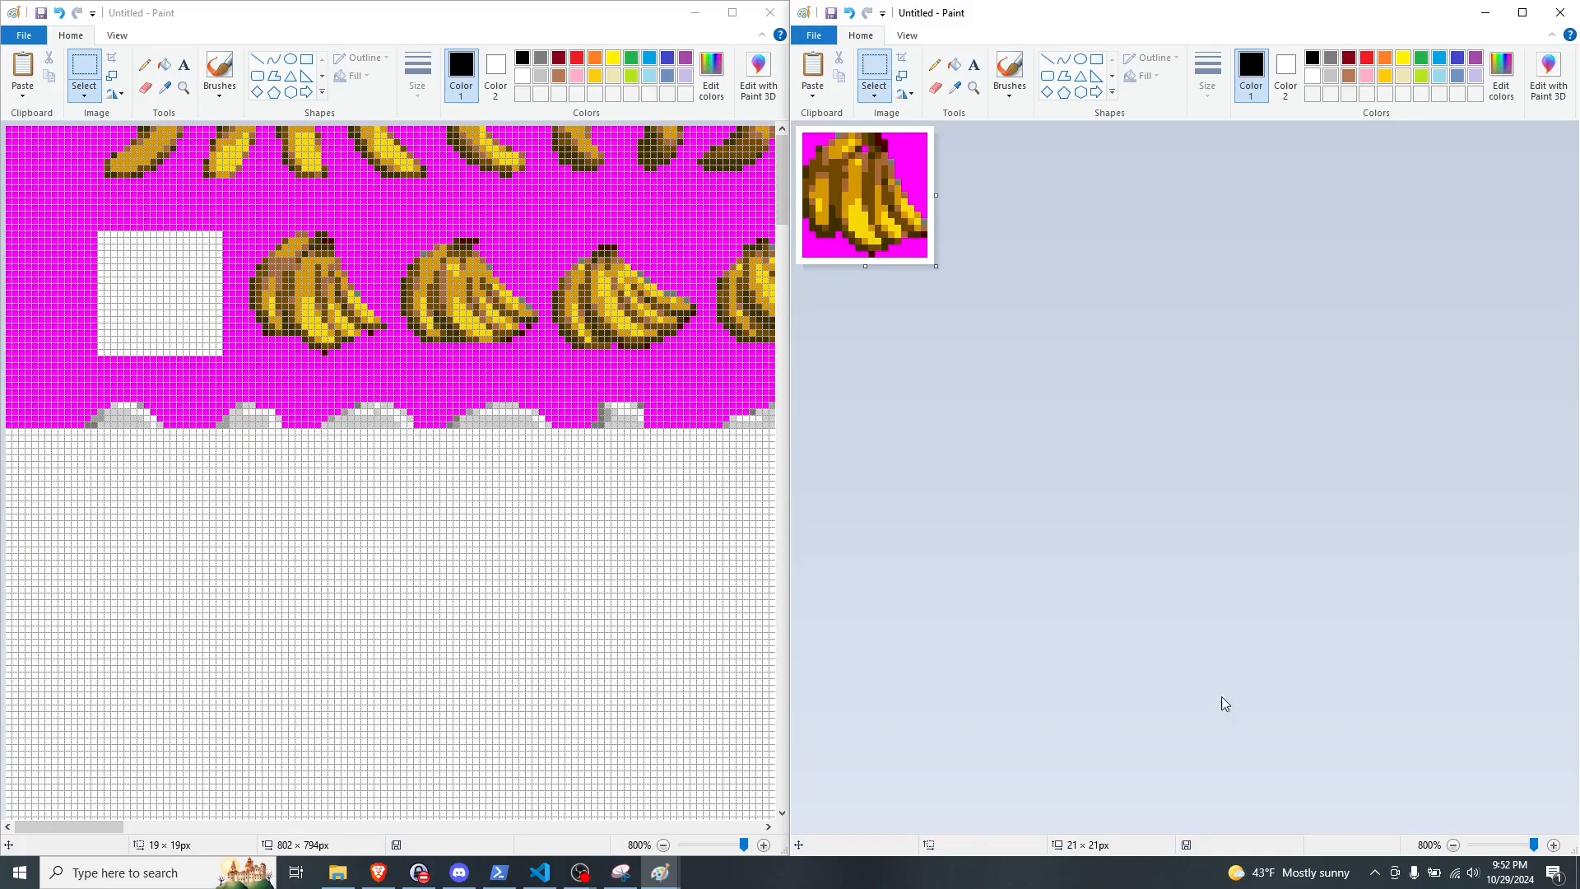
left_click(954, 87)
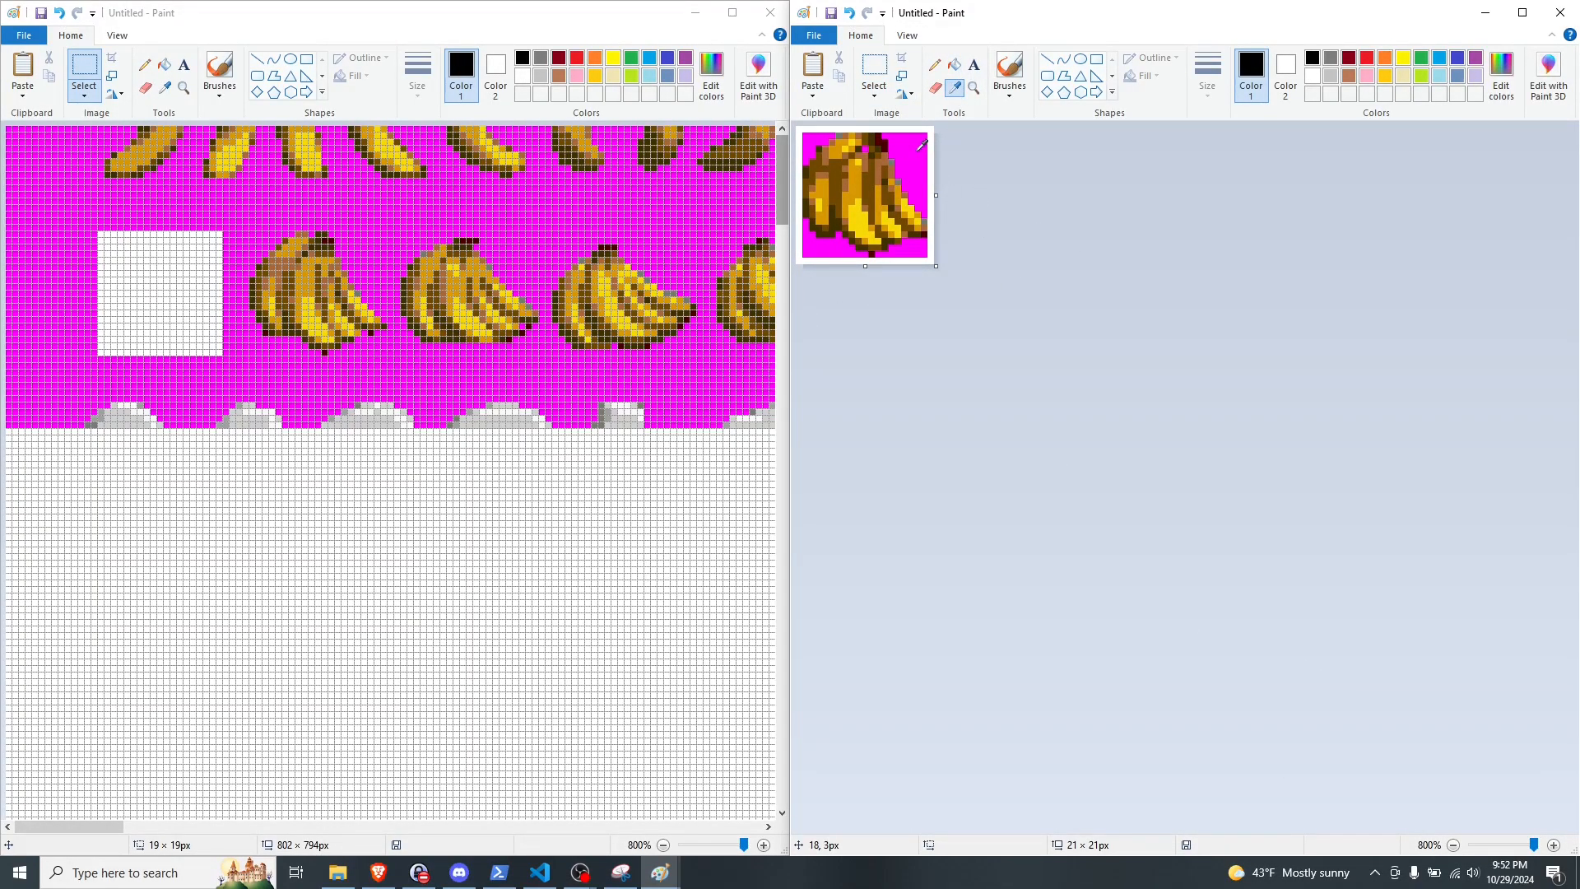
left_click(921, 145)
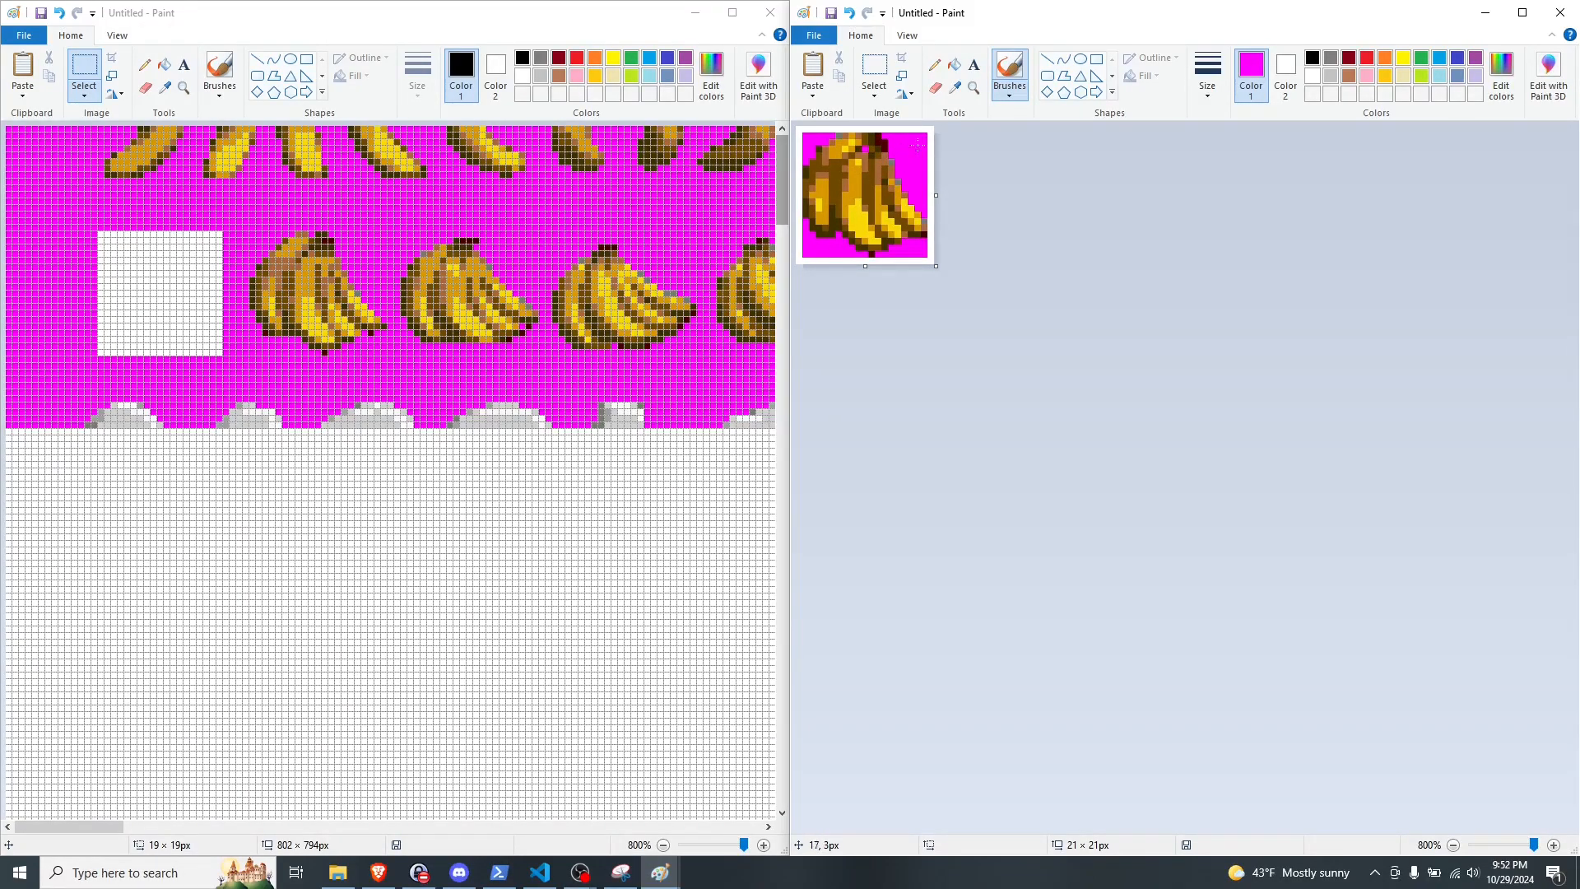
left_click(954, 64)
left_click(920, 128)
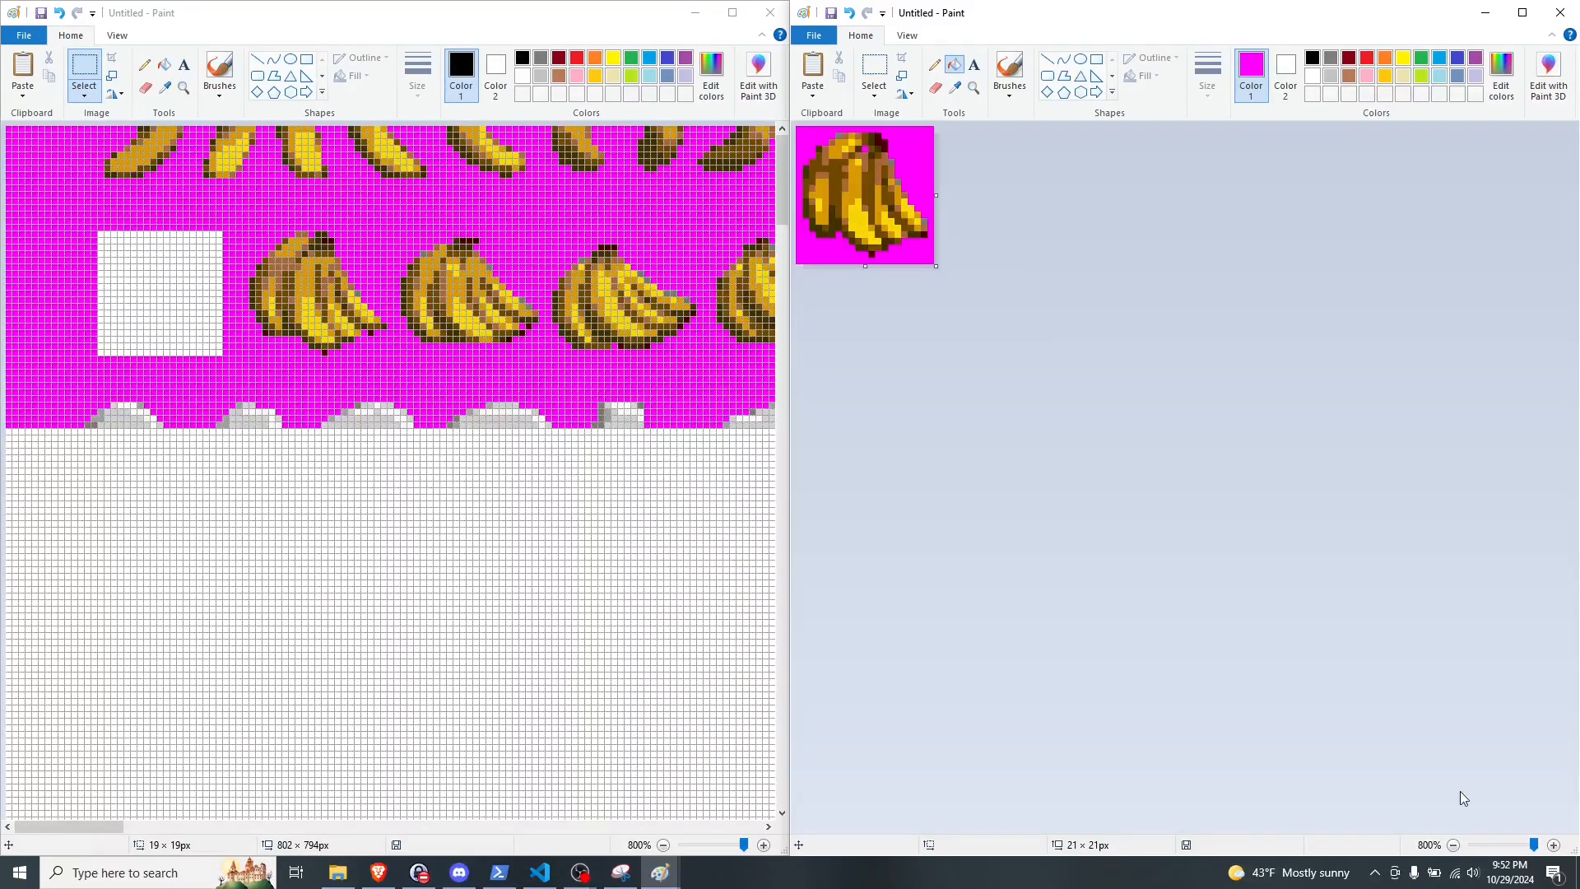
Step: Examine the bordered banana bunch at 100% and again at 800% zoom
left_click(1453, 845)
left_click(1453, 845)
left_click(1453, 845)
left_click(1453, 845)
left_click(1453, 845)
left_click(1453, 845)
left_click(1454, 845)
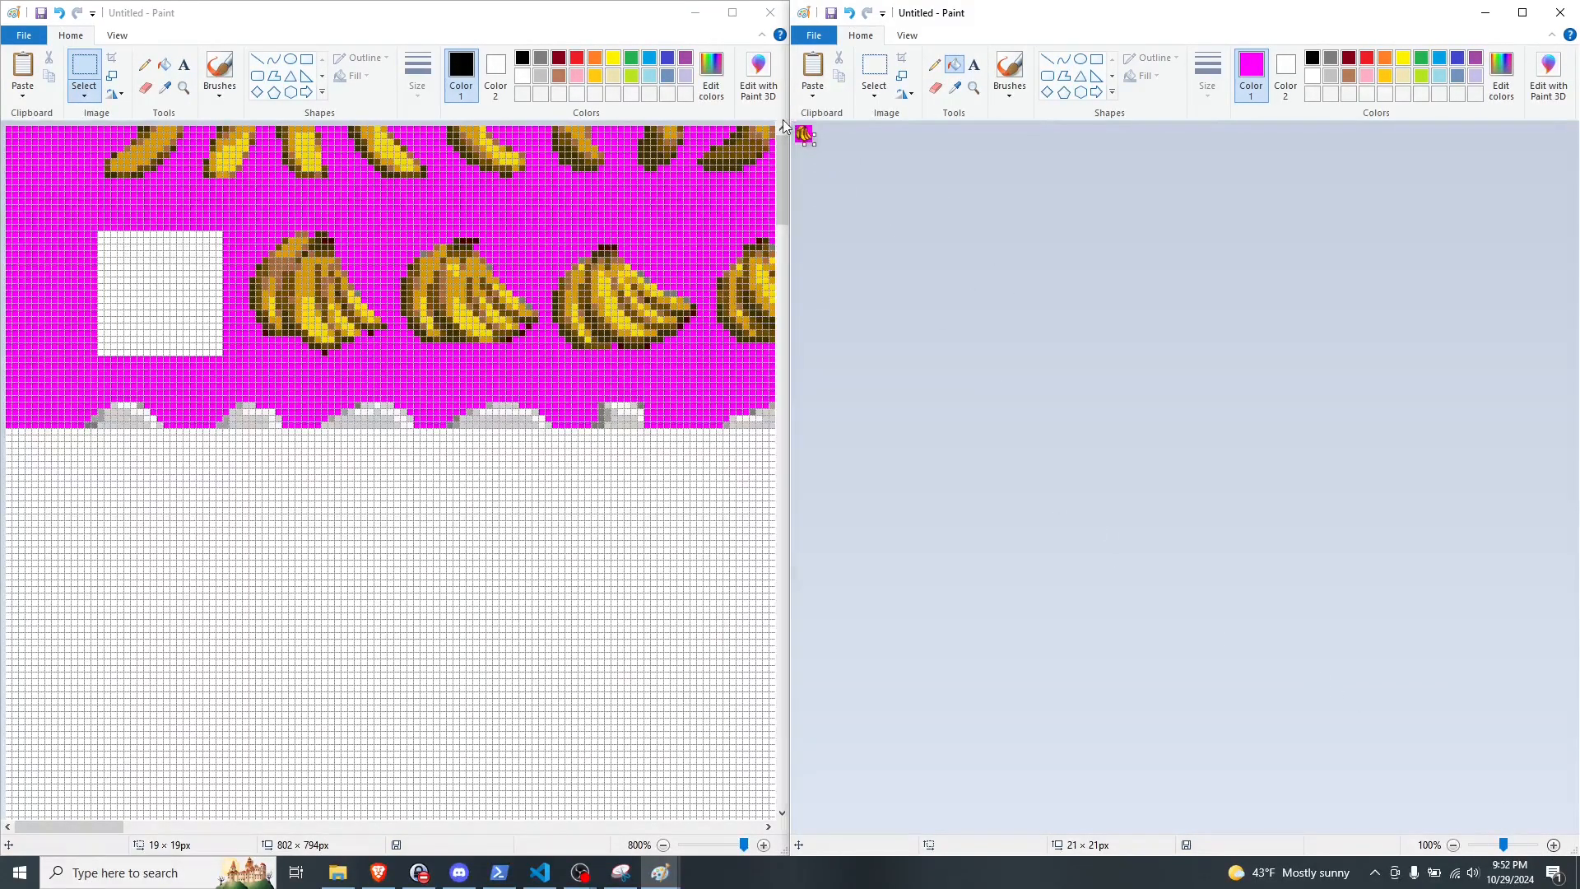
left_click(1553, 845)
left_click(1553, 845)
left_click(1554, 845)
left_click(1554, 845)
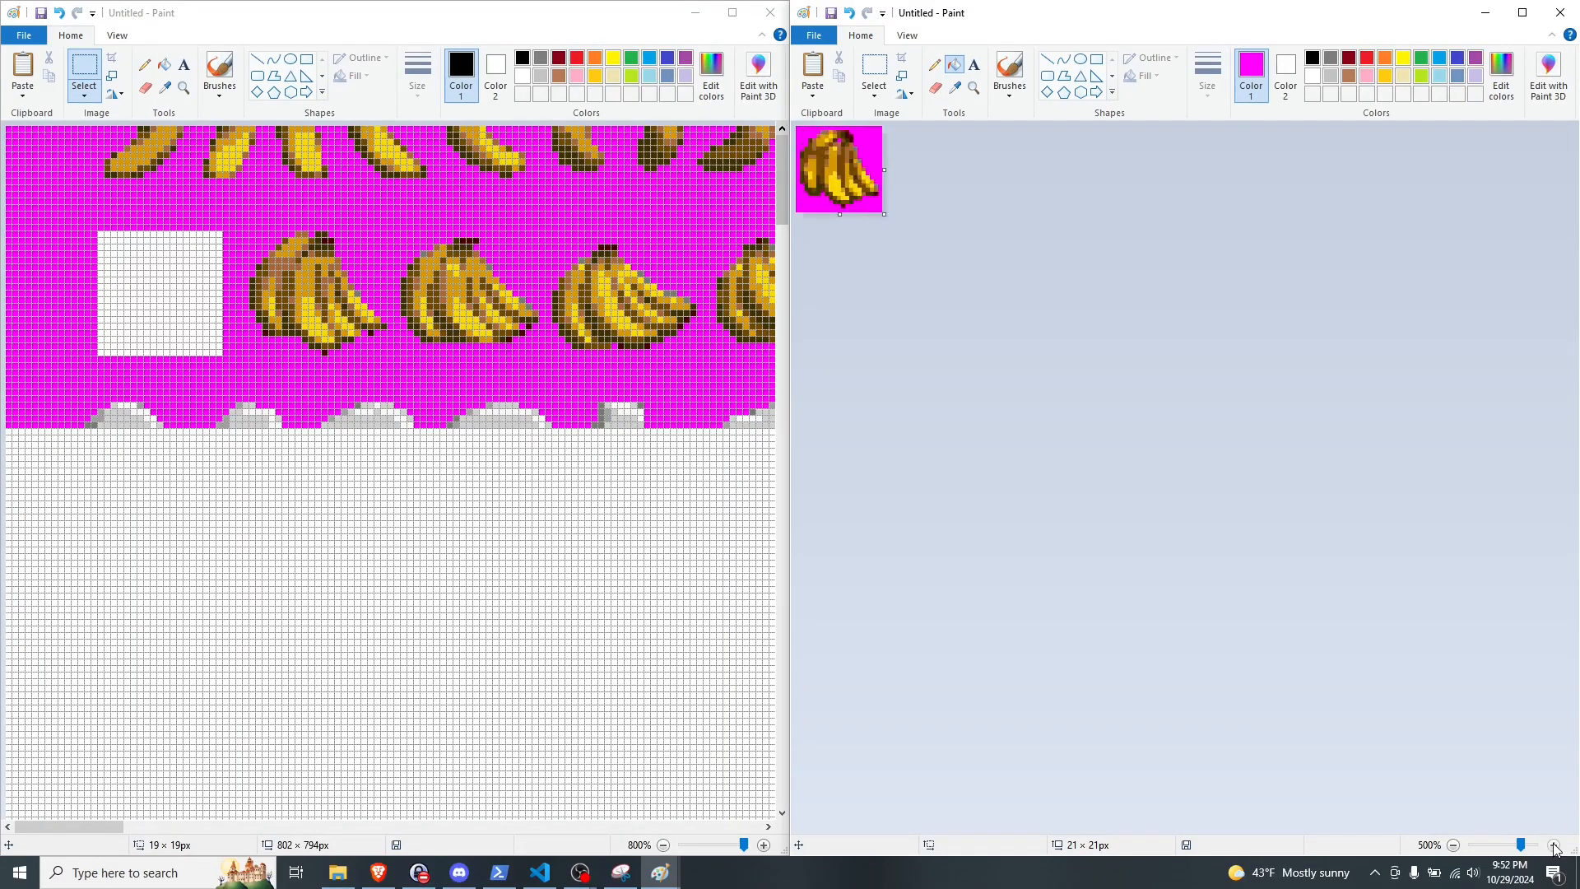
left_click(1553, 845)
left_click(1554, 845)
left_click(1553, 845)
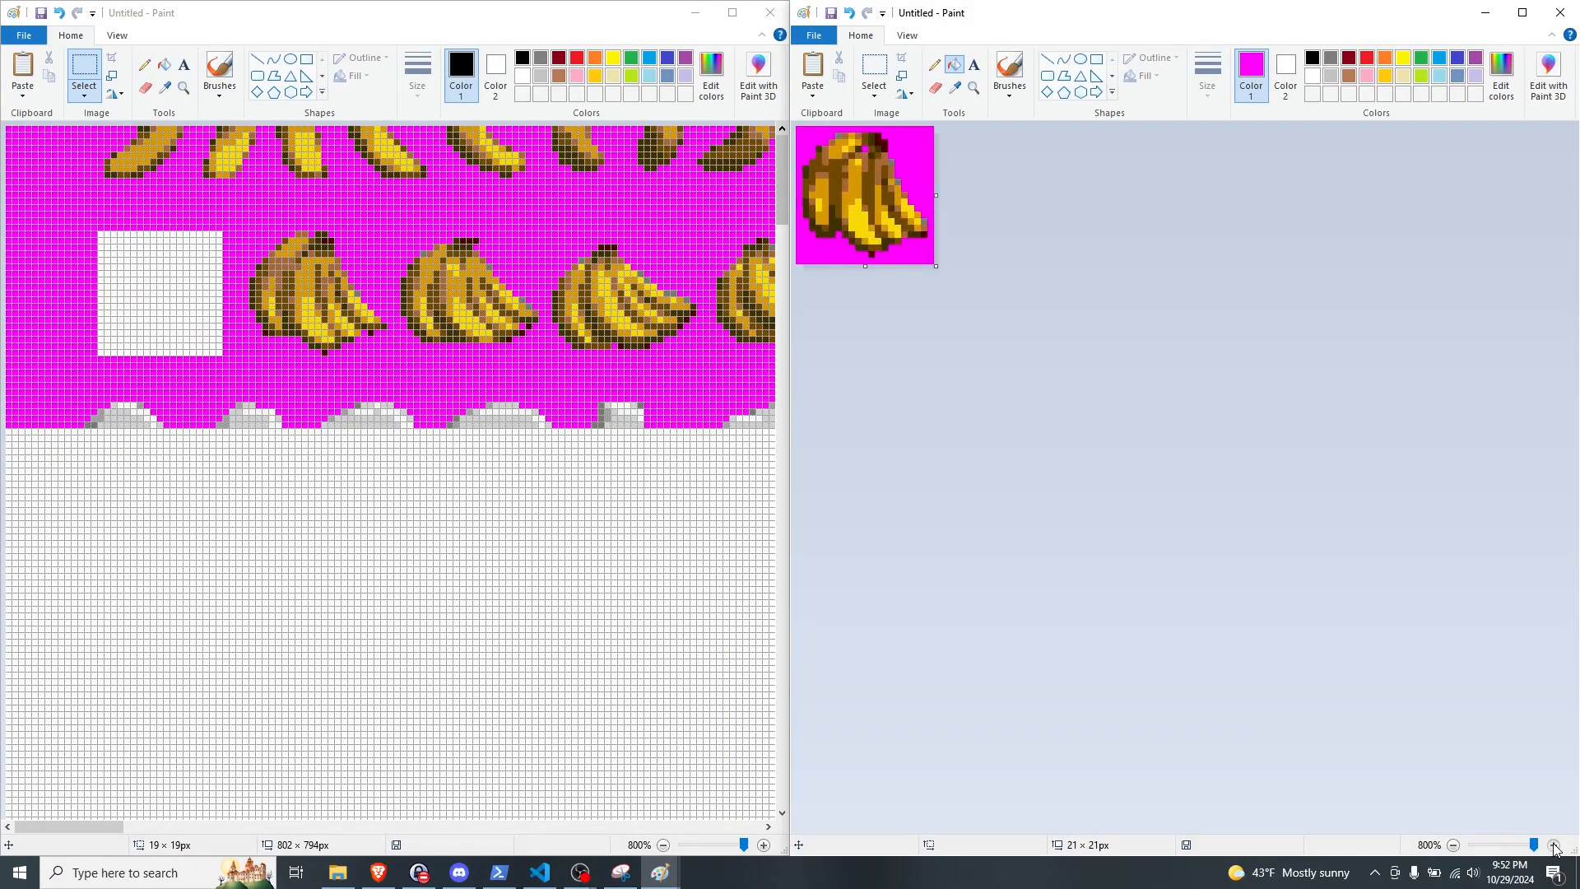
left_click(903, 77)
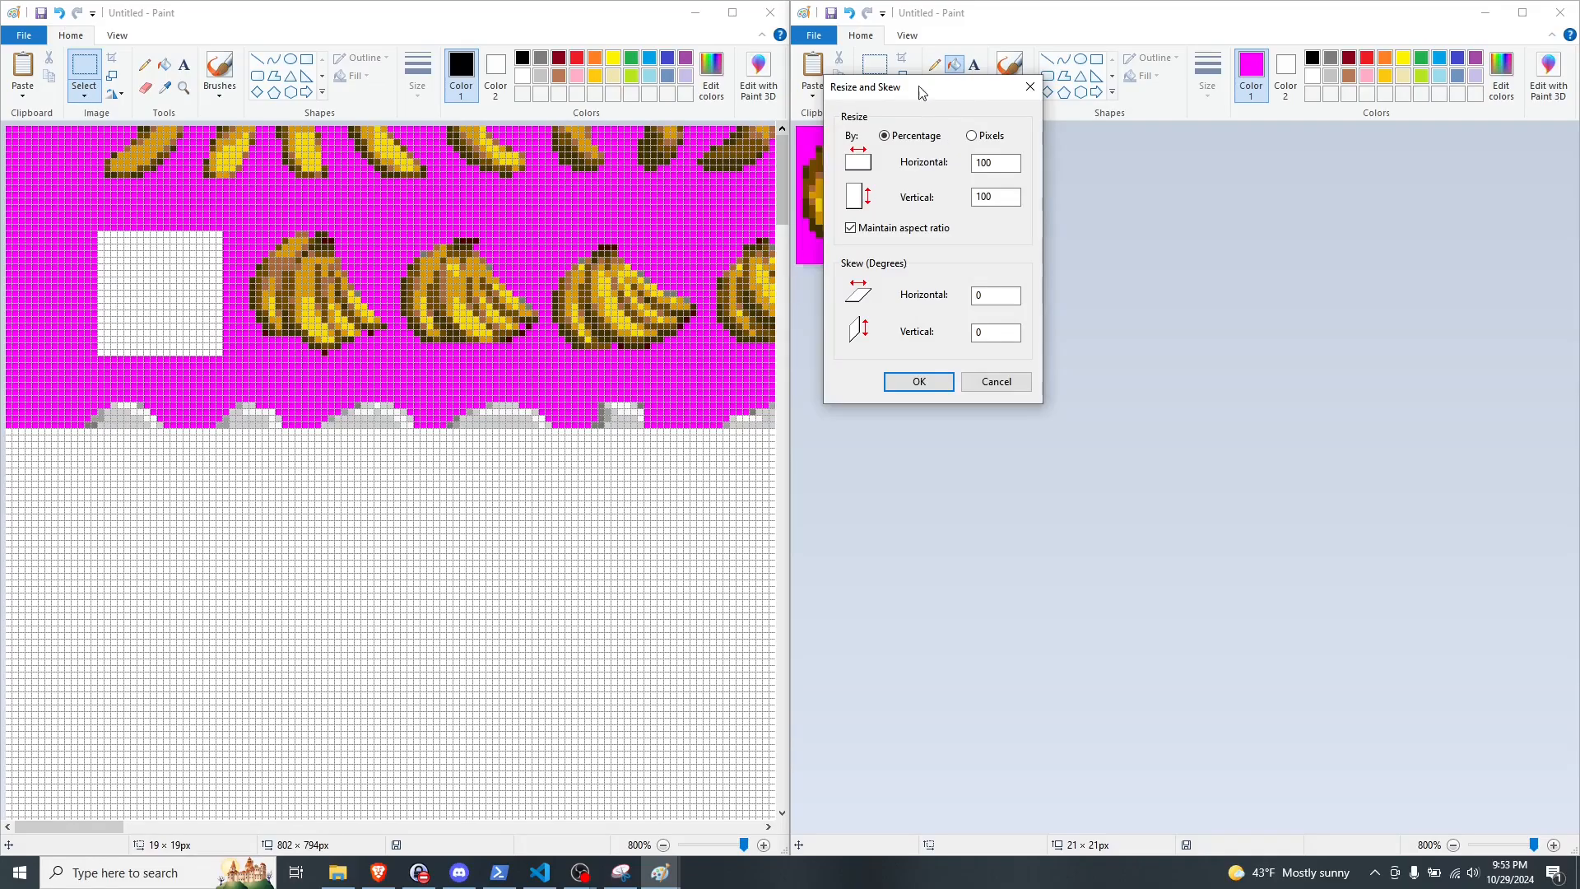
left_click(1030, 87)
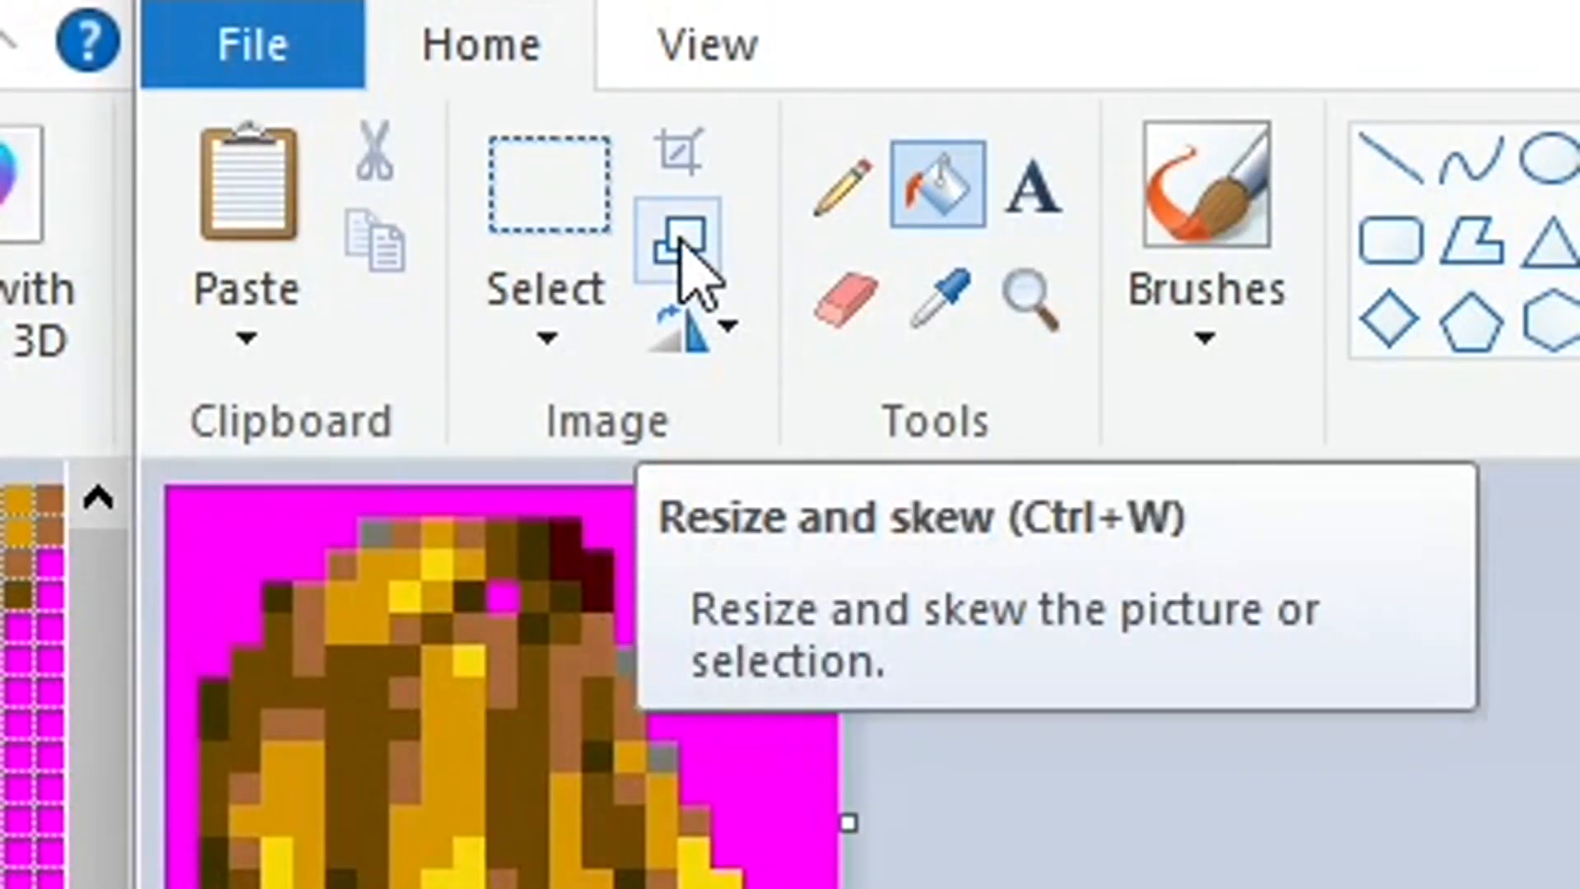
left_click(683, 241)
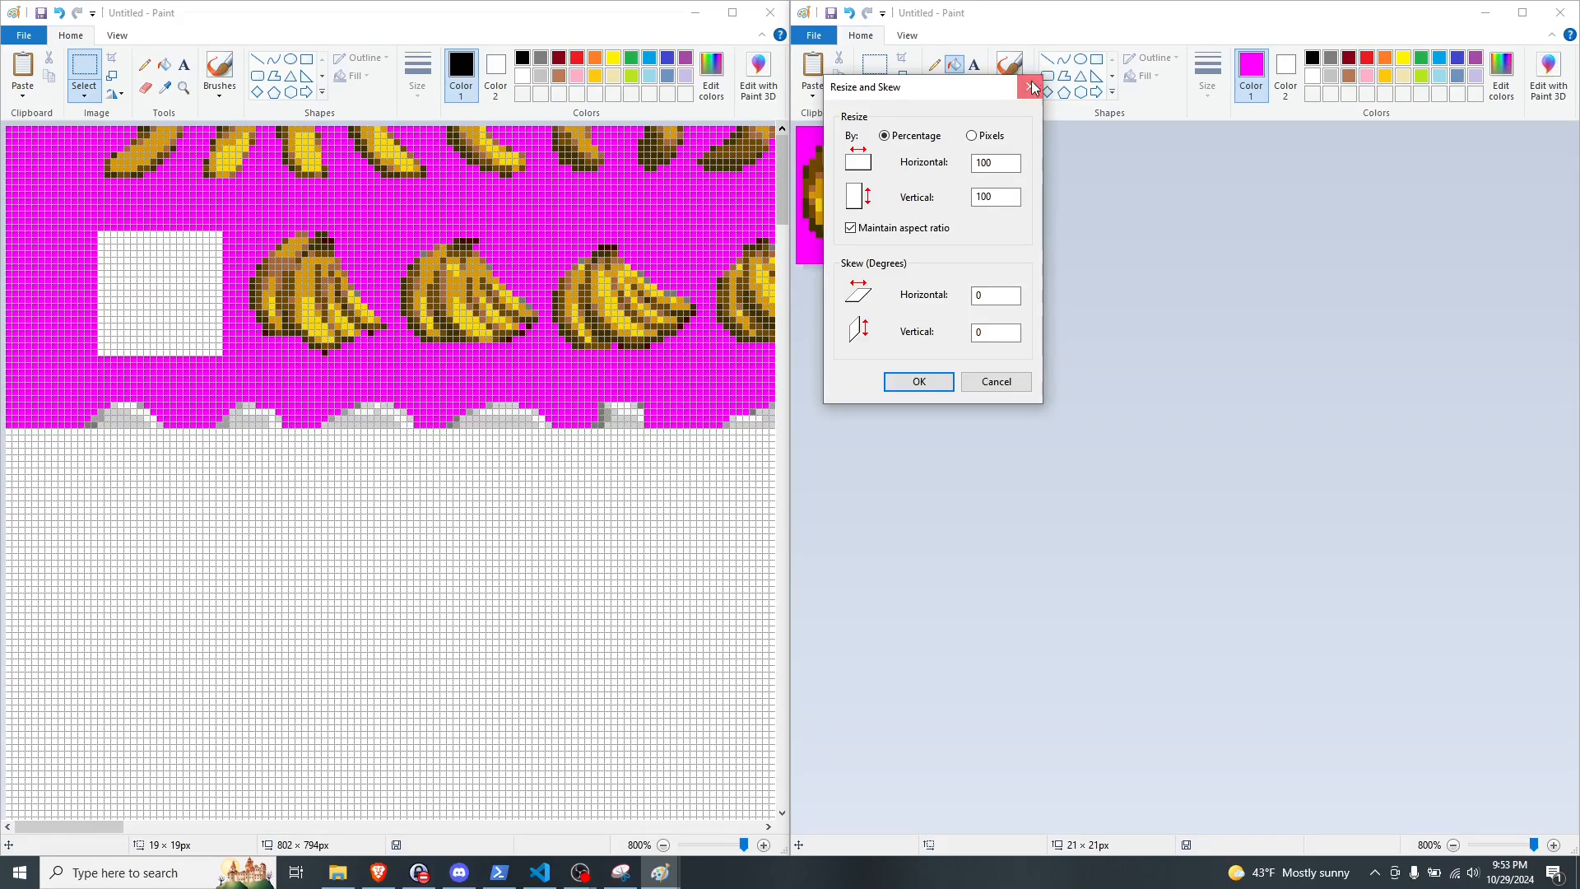
left_click(1029, 87)
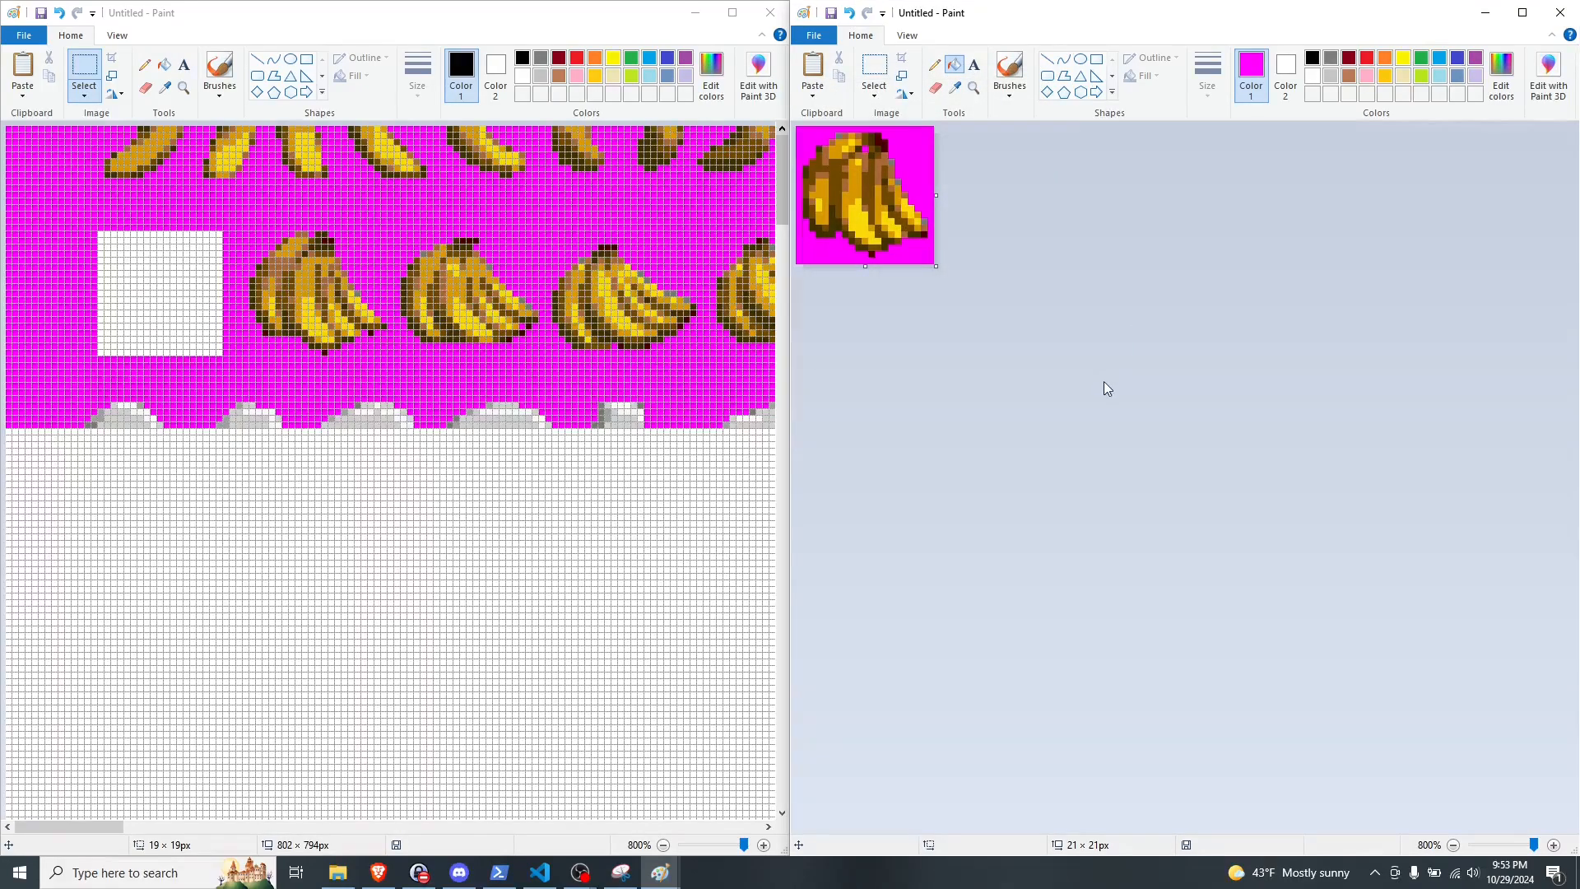
Step: Resize the banana bunch image to 400% with the aspect ratio maintained
left_click(903, 75)
left_click_drag(927, 92, 1145, 177)
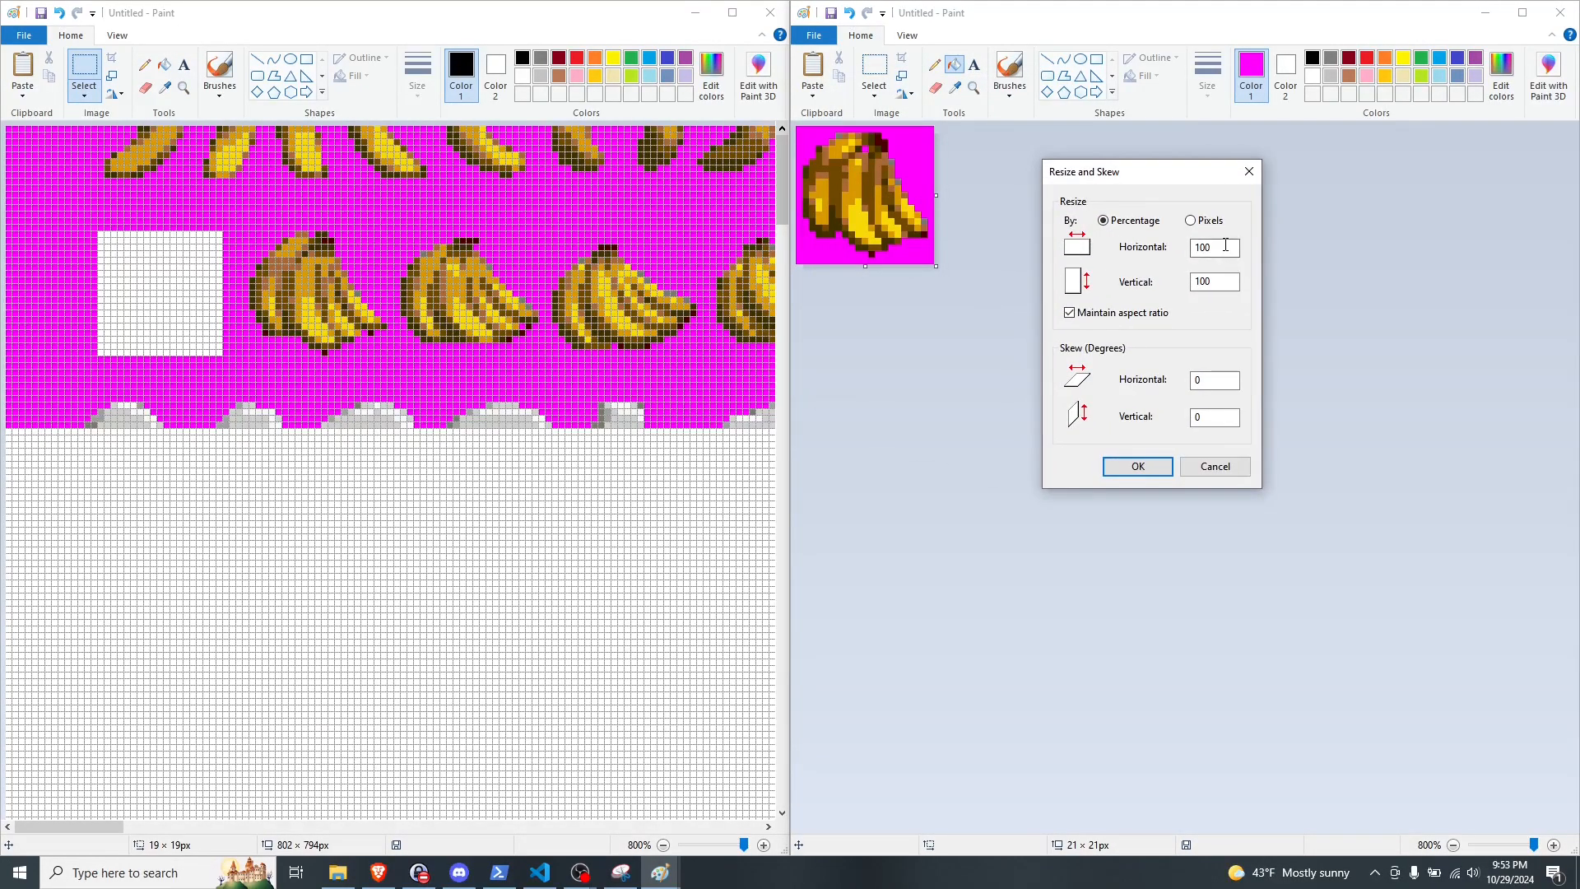
left_click_drag(1227, 249, 971, 222)
type("400")
left_click(1136, 468)
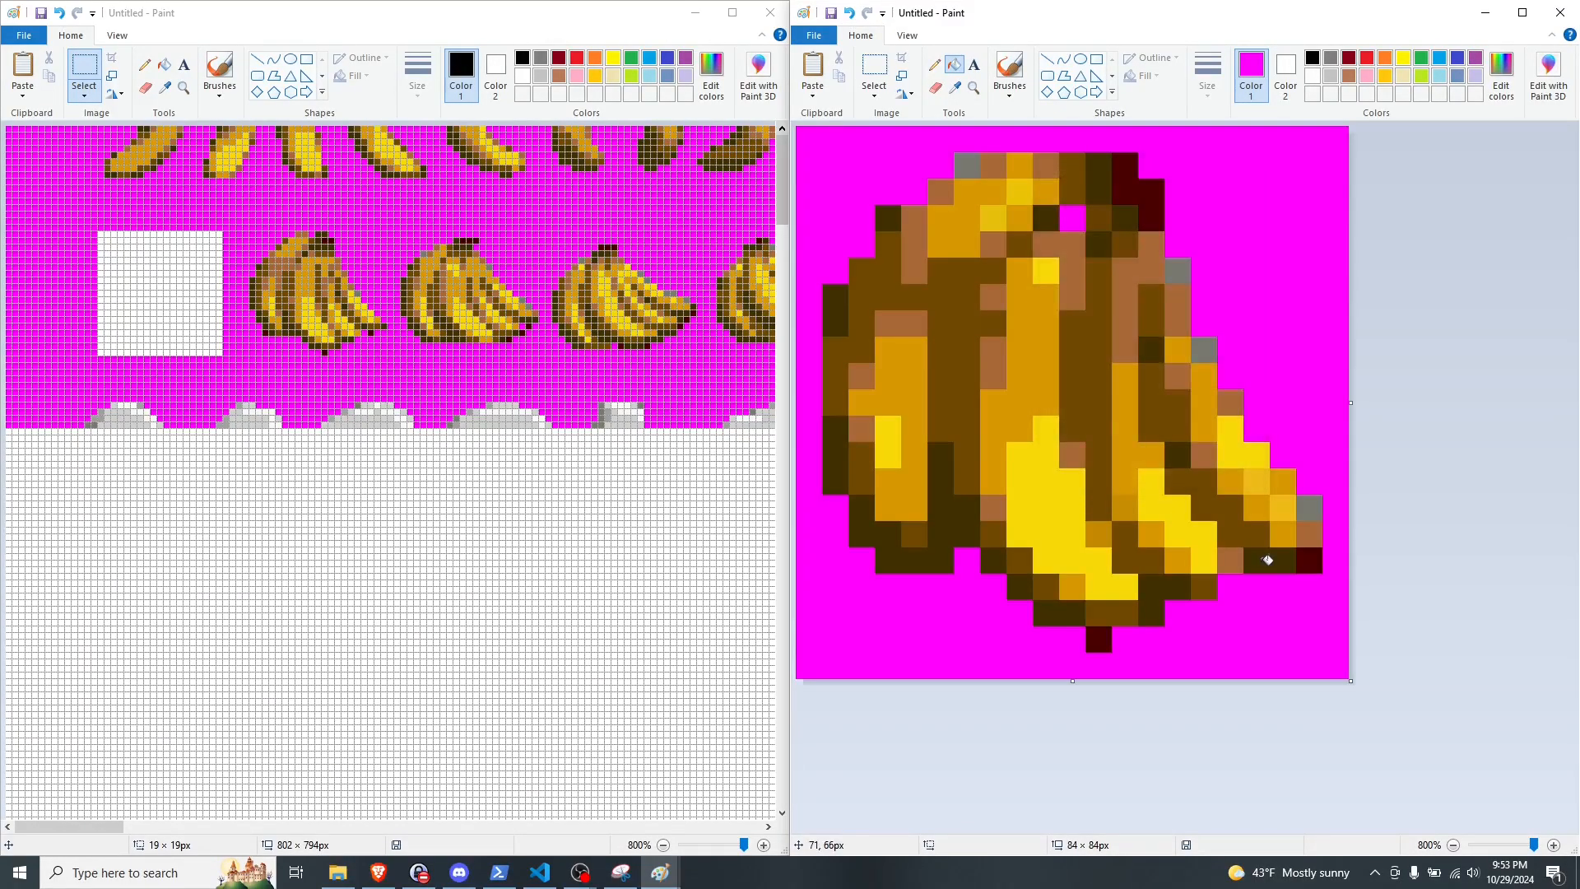
Step: Check the size of the enlarged banana bunch at 100% zoom
left_click(1455, 846)
left_click(1455, 846)
left_click(1454, 846)
left_click(1455, 846)
left_click(1455, 846)
left_click(1455, 845)
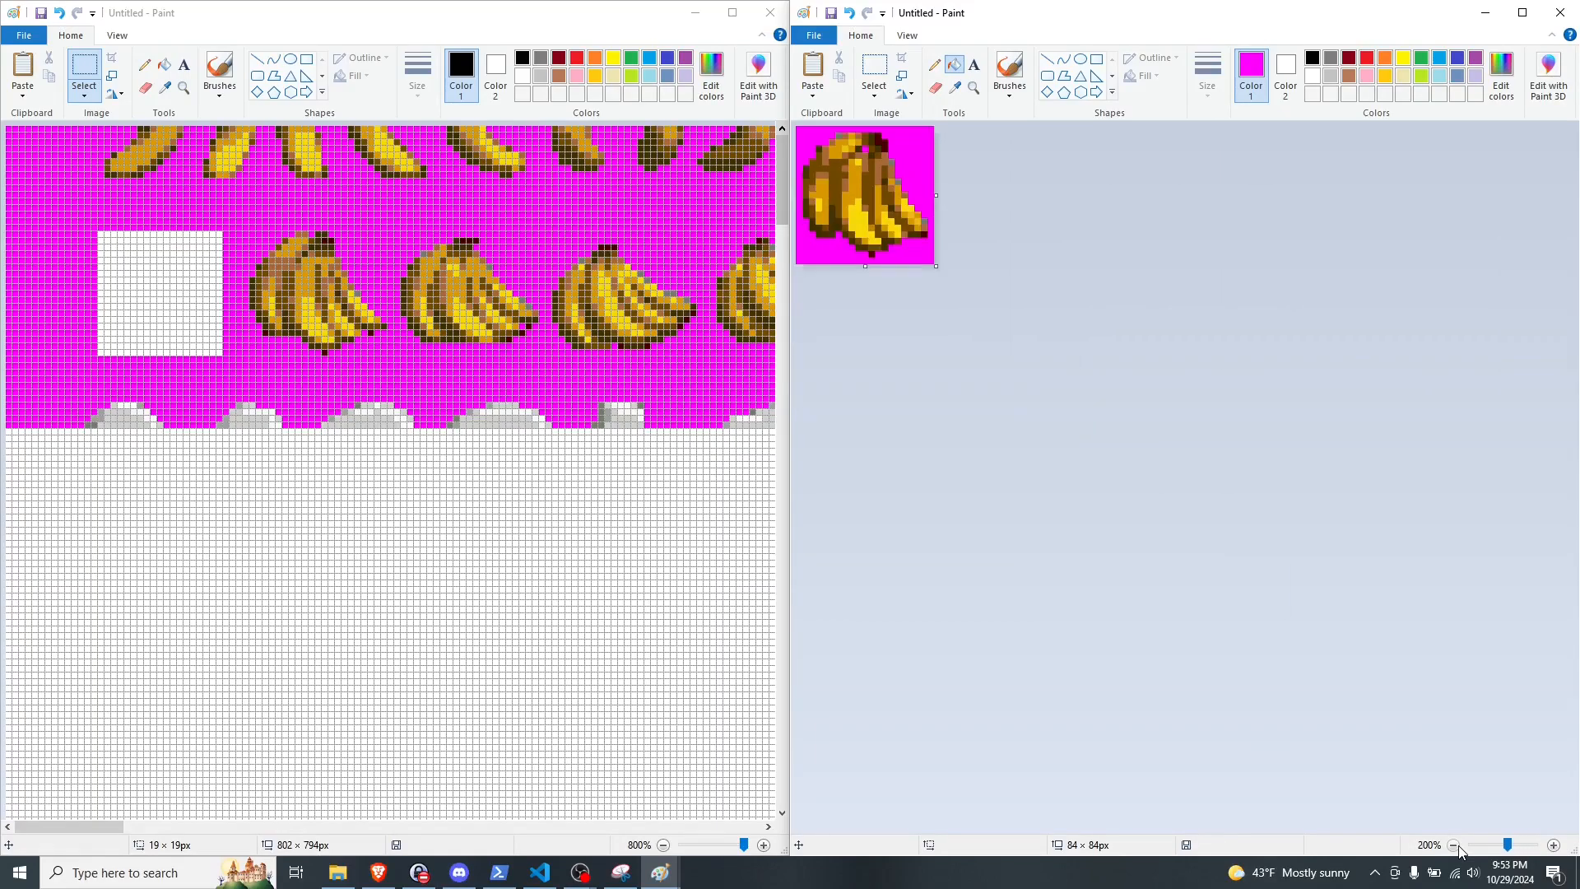
left_click(1455, 846)
left_click(1455, 845)
left_click(1555, 846)
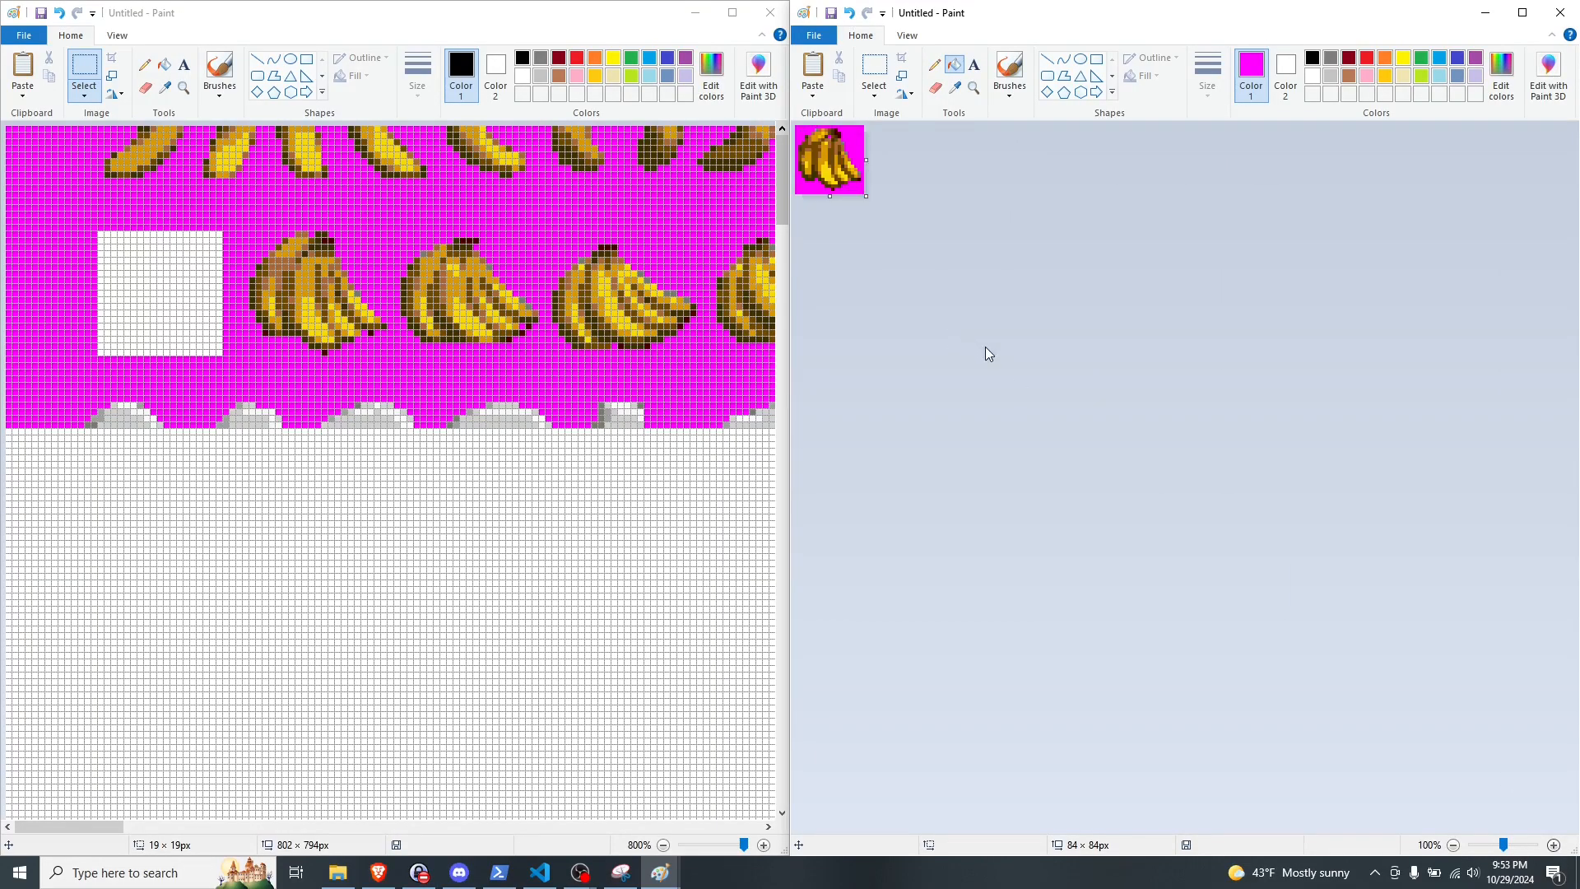
Step: Look at the original sprite sheet page in the browser and return to the two Paint windows
left_click(393, 869)
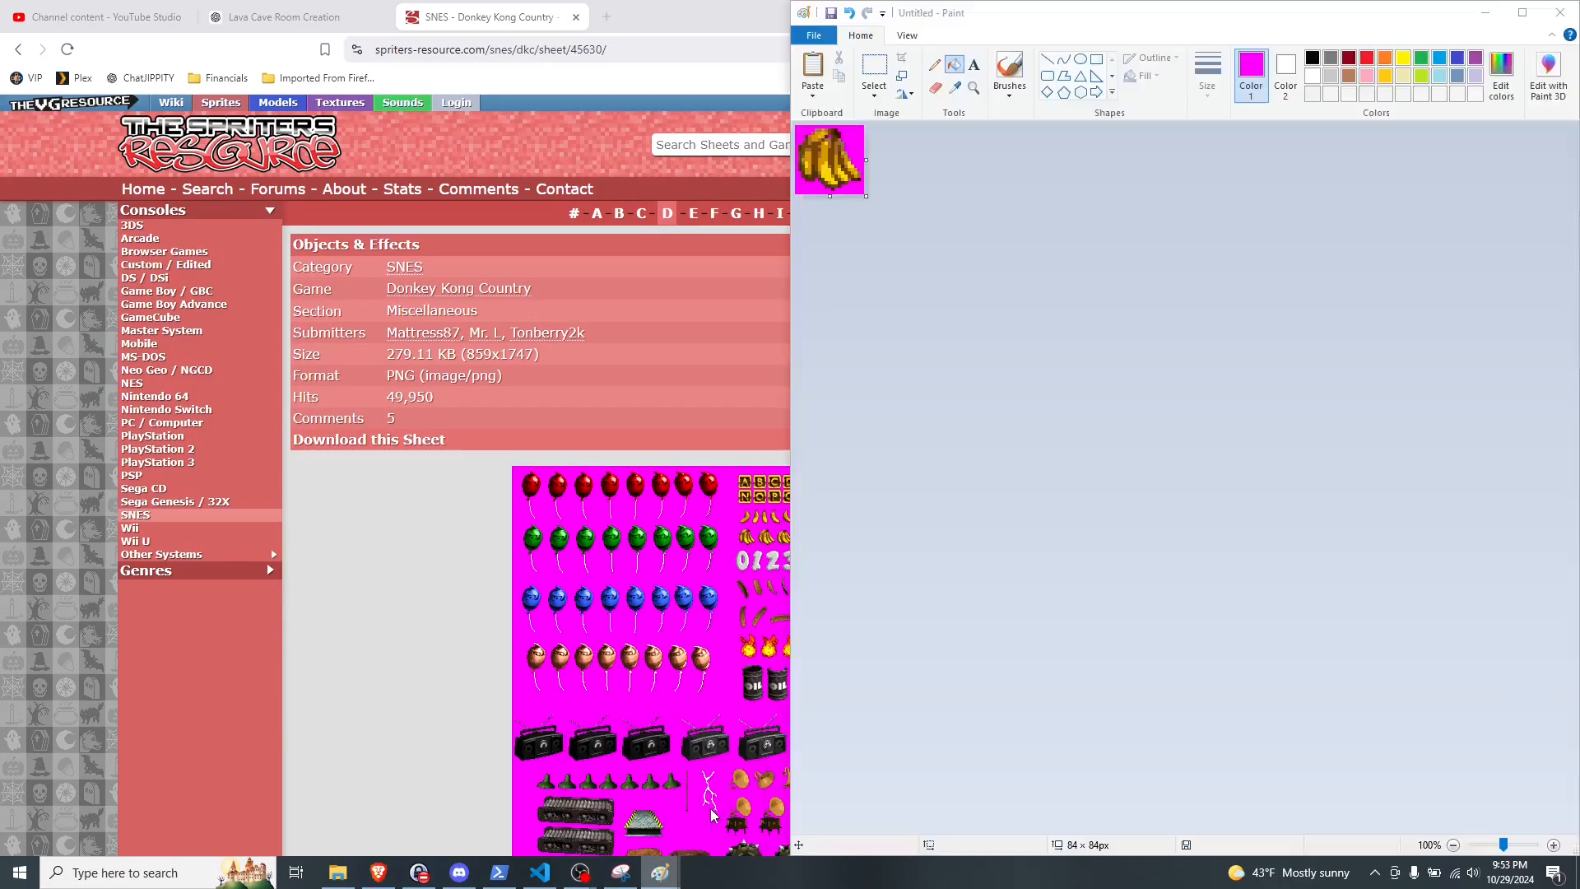
left_click(666, 874)
left_click(666, 874)
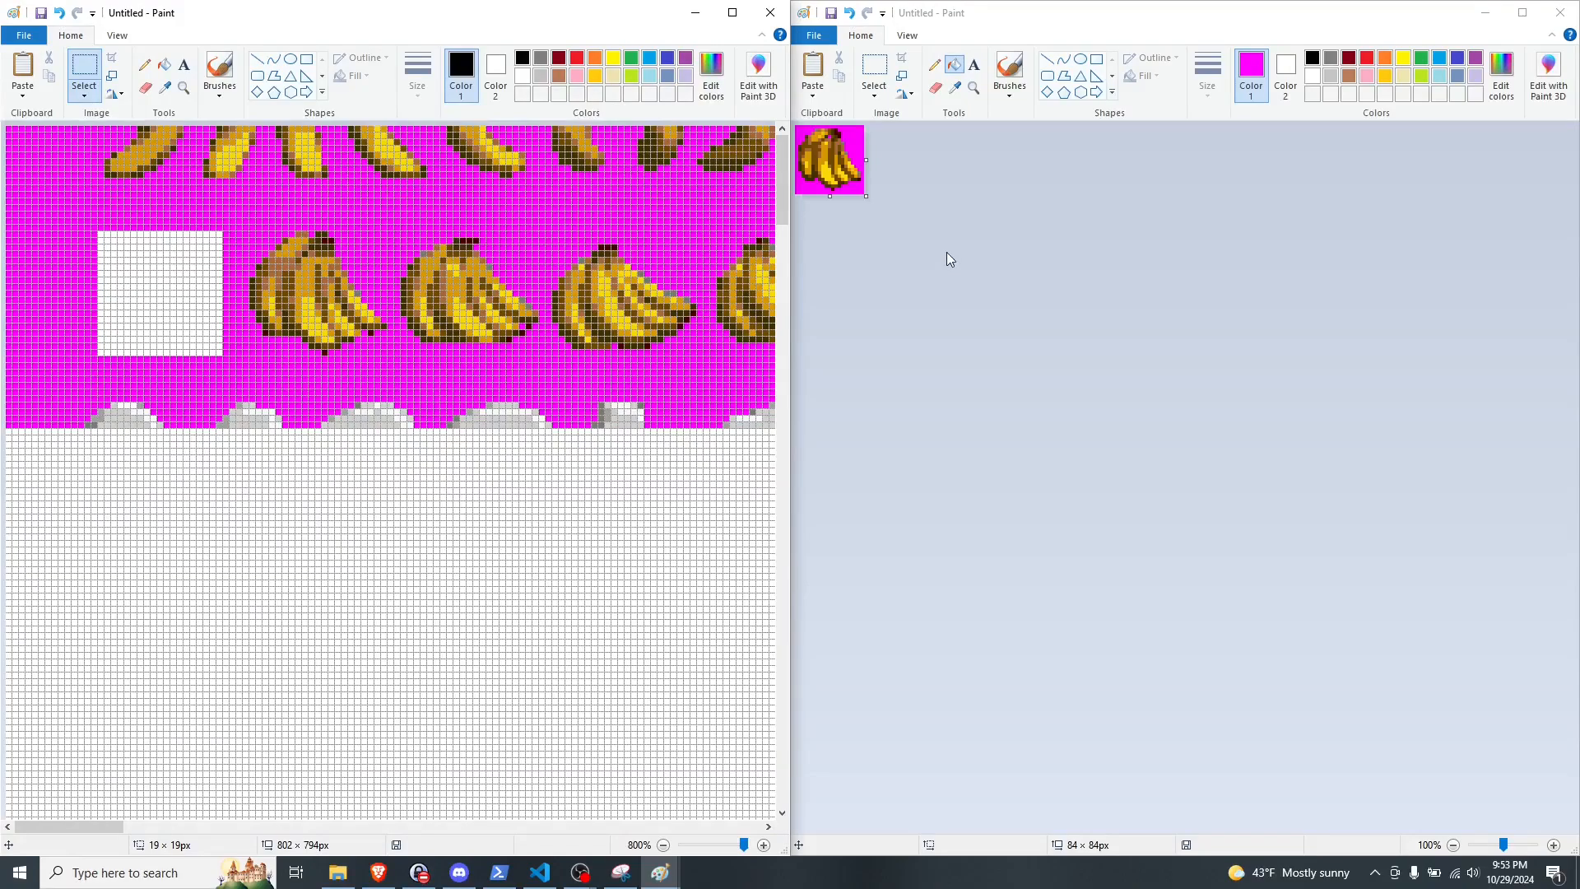
scroll(905, 191, "up", 6)
scroll(1129, 263, "down", 6)
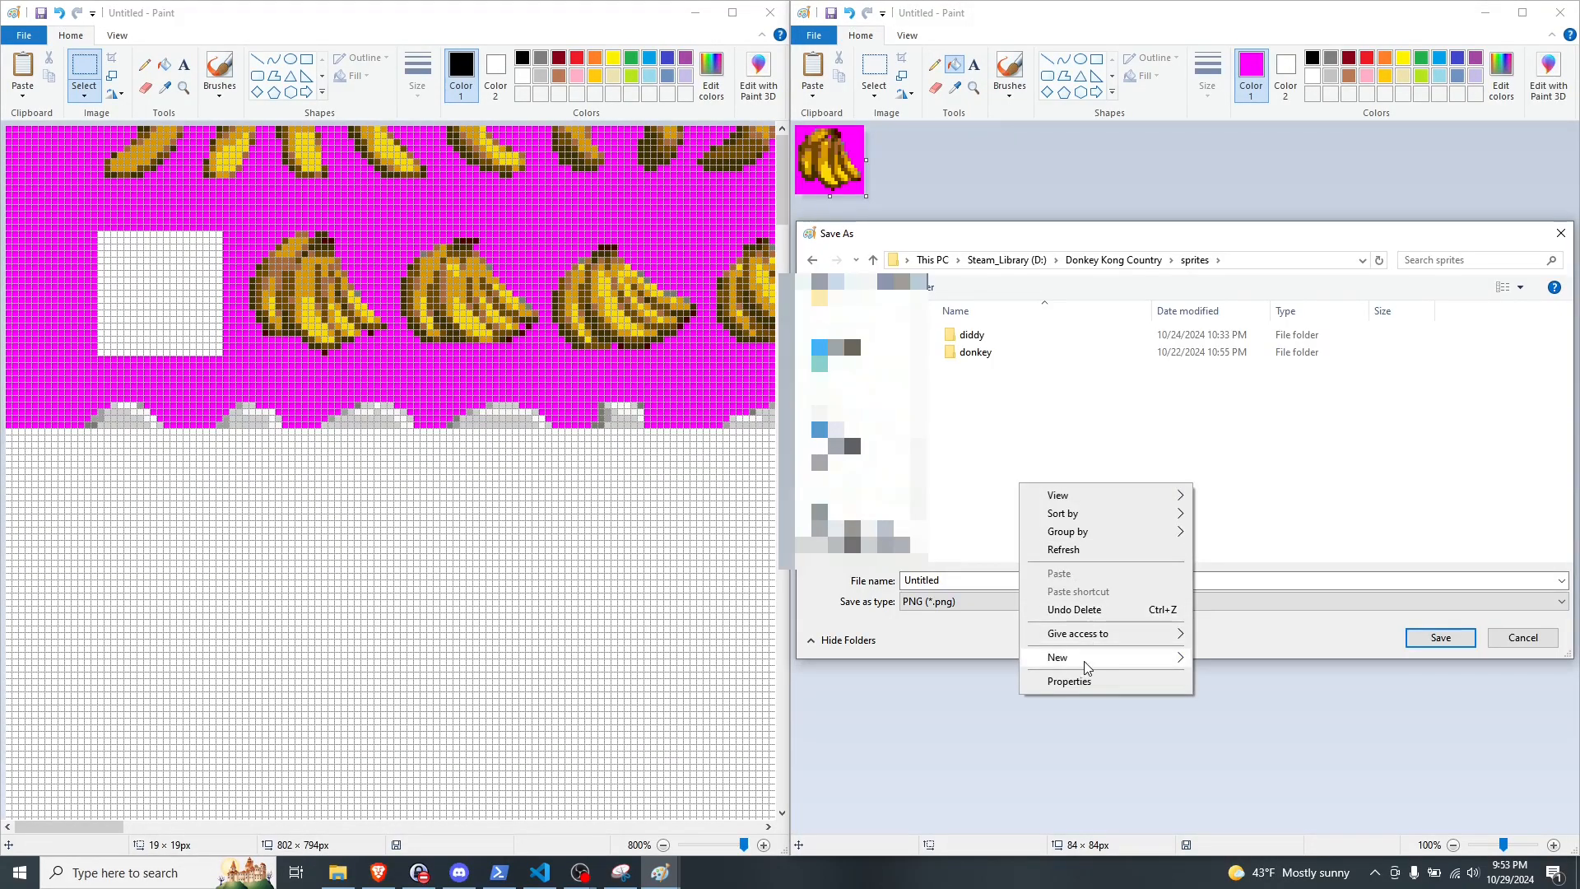
Step: Create a folder named "banana bunches" inside the sprites folder while saving the enlarged bunch
mouse_move(1084, 663)
left_click(1245, 663)
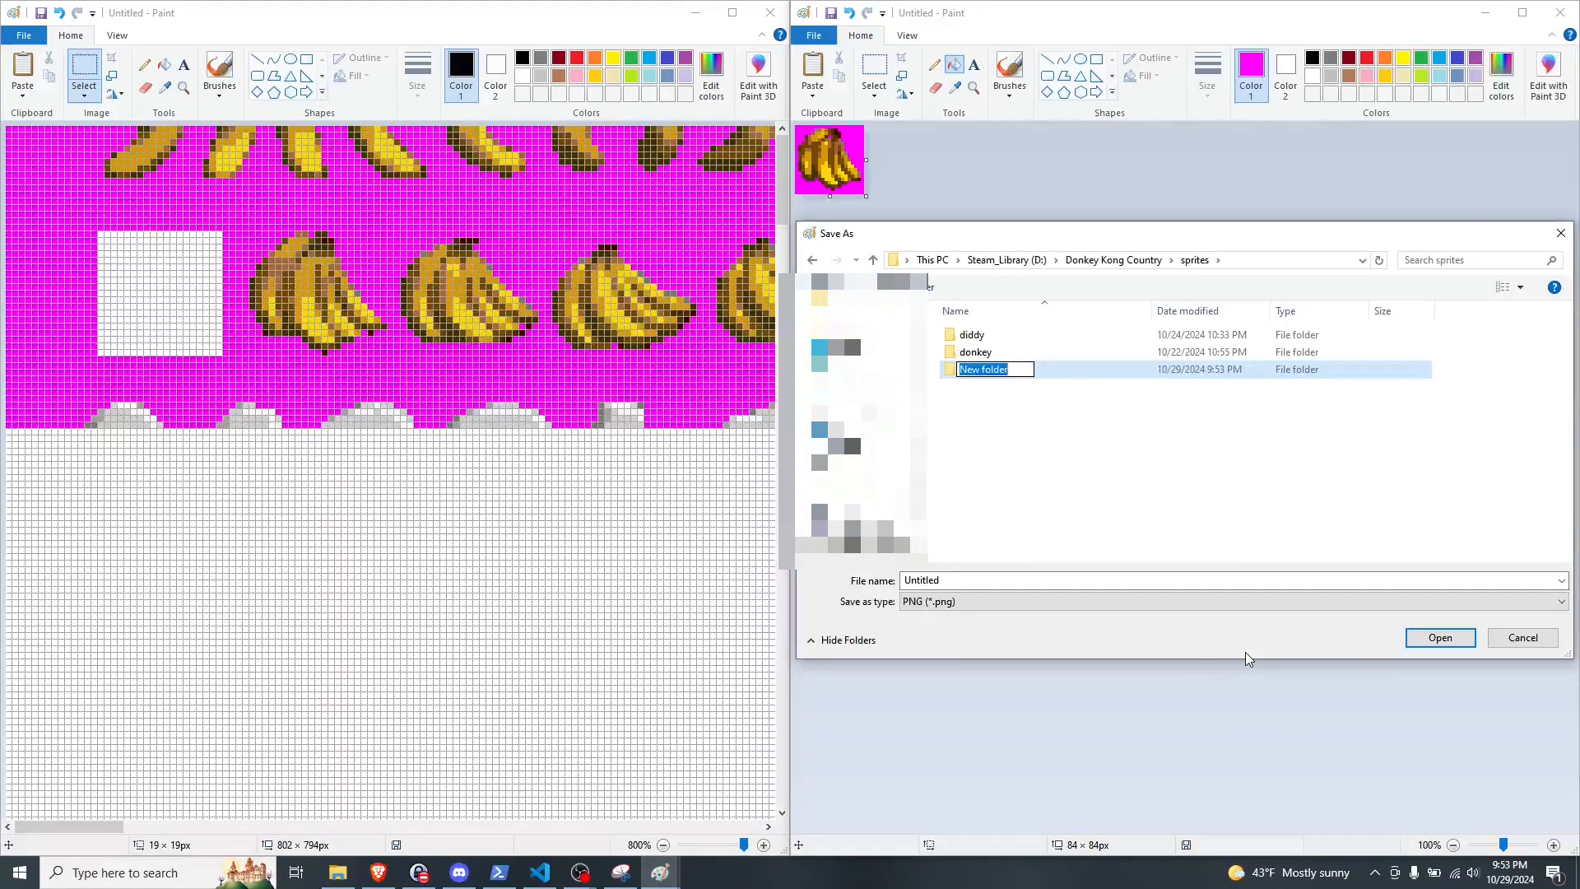
type("banana")
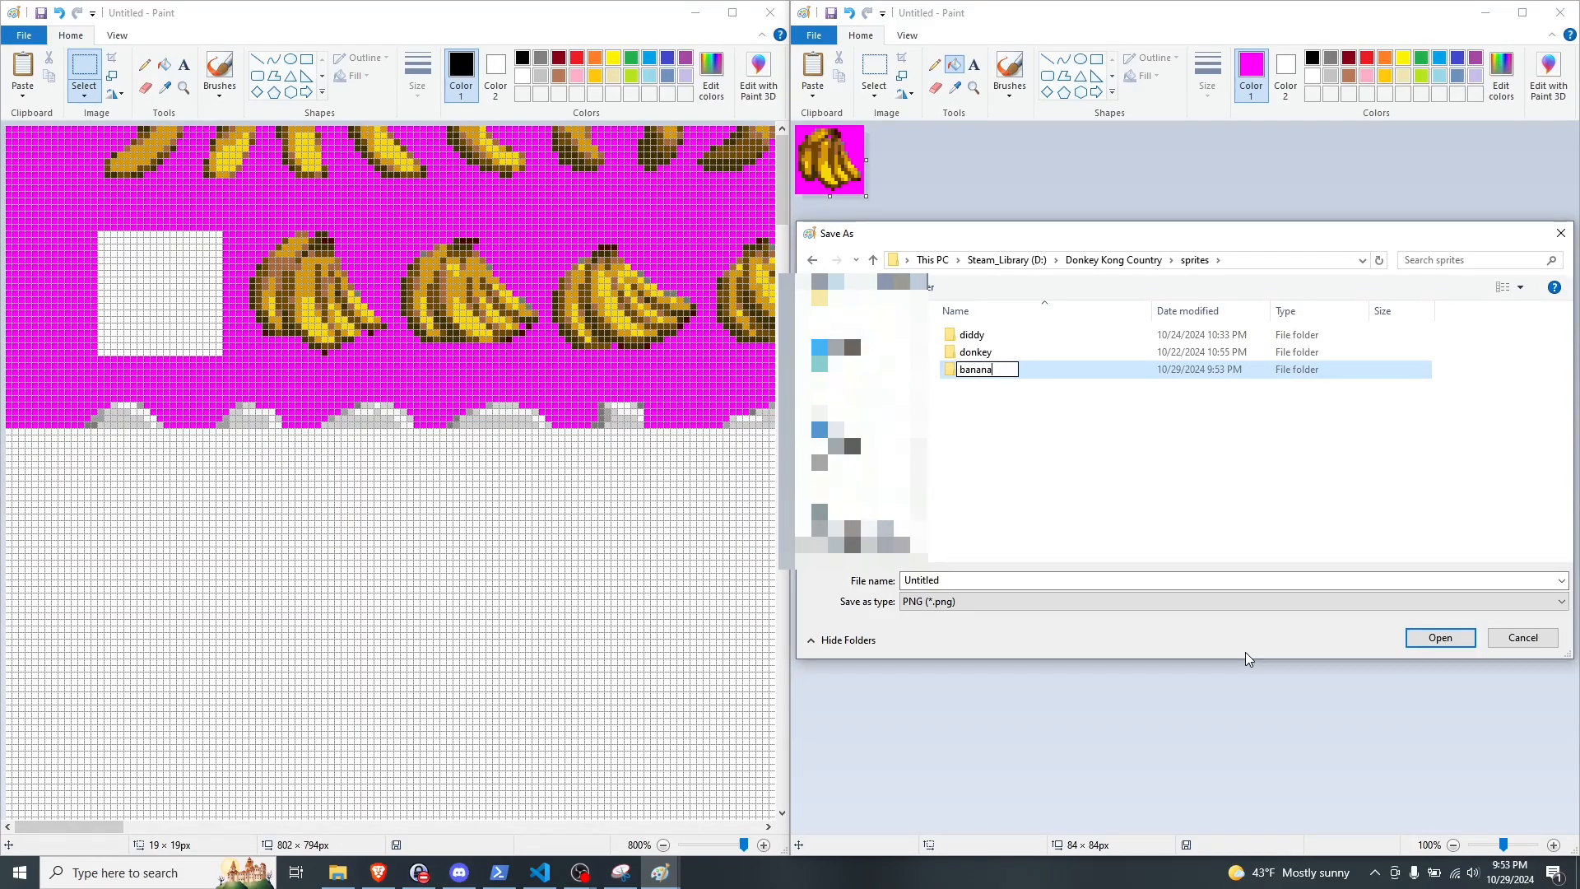
type(" bunches")
key("Return")
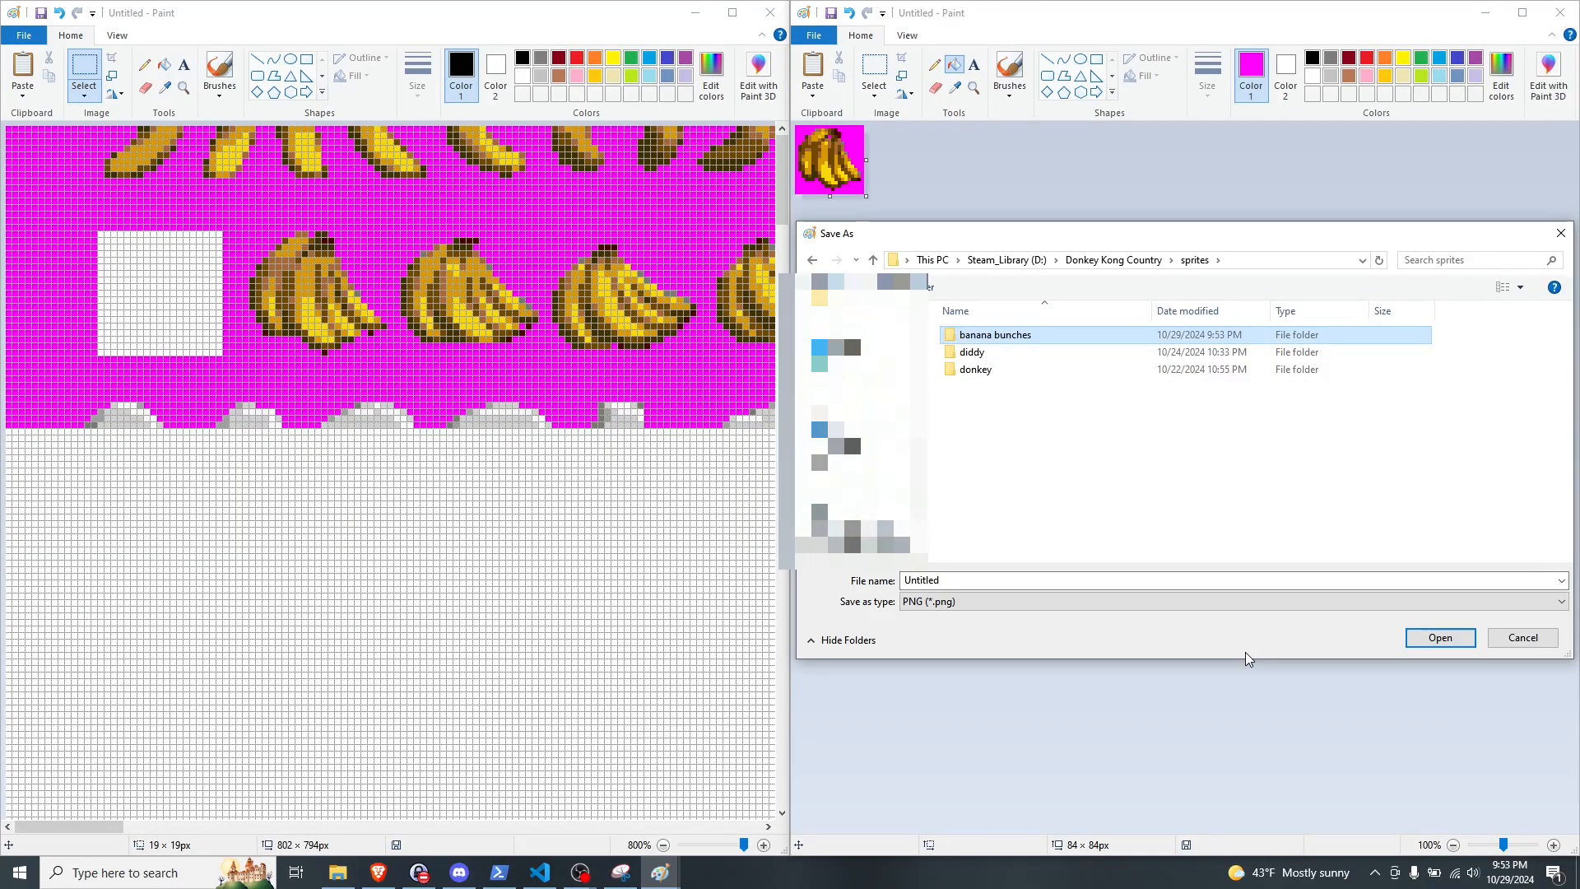
Step: Save the enlarged bunch as the PNG "banana_bunch_01" in the banana bunches folder and start a new blank image
double_click(1024, 337)
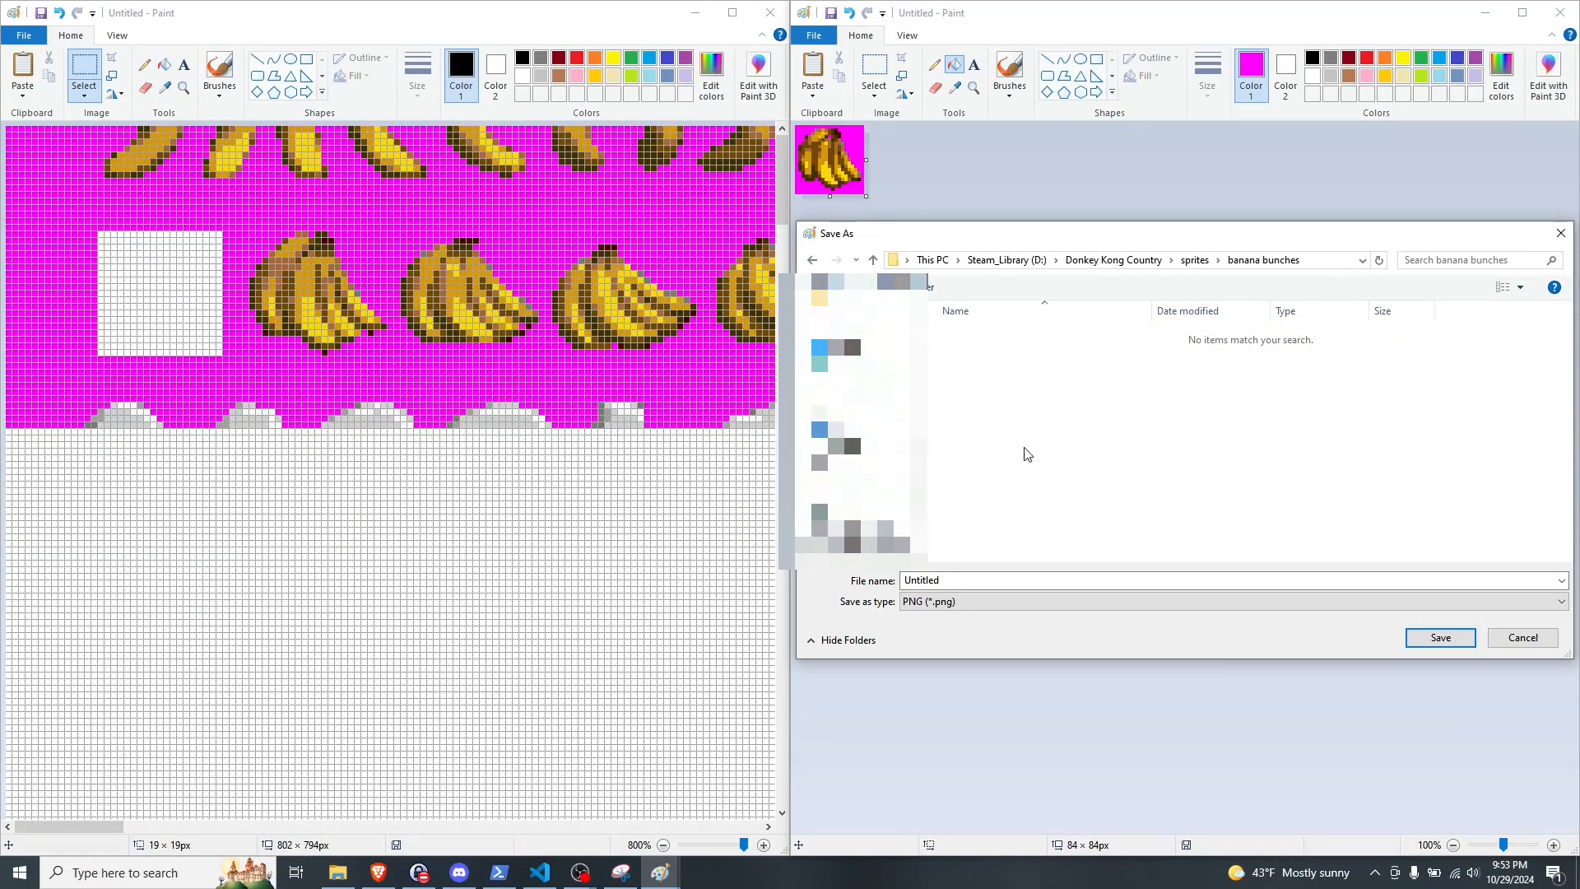
left_click(985, 580)
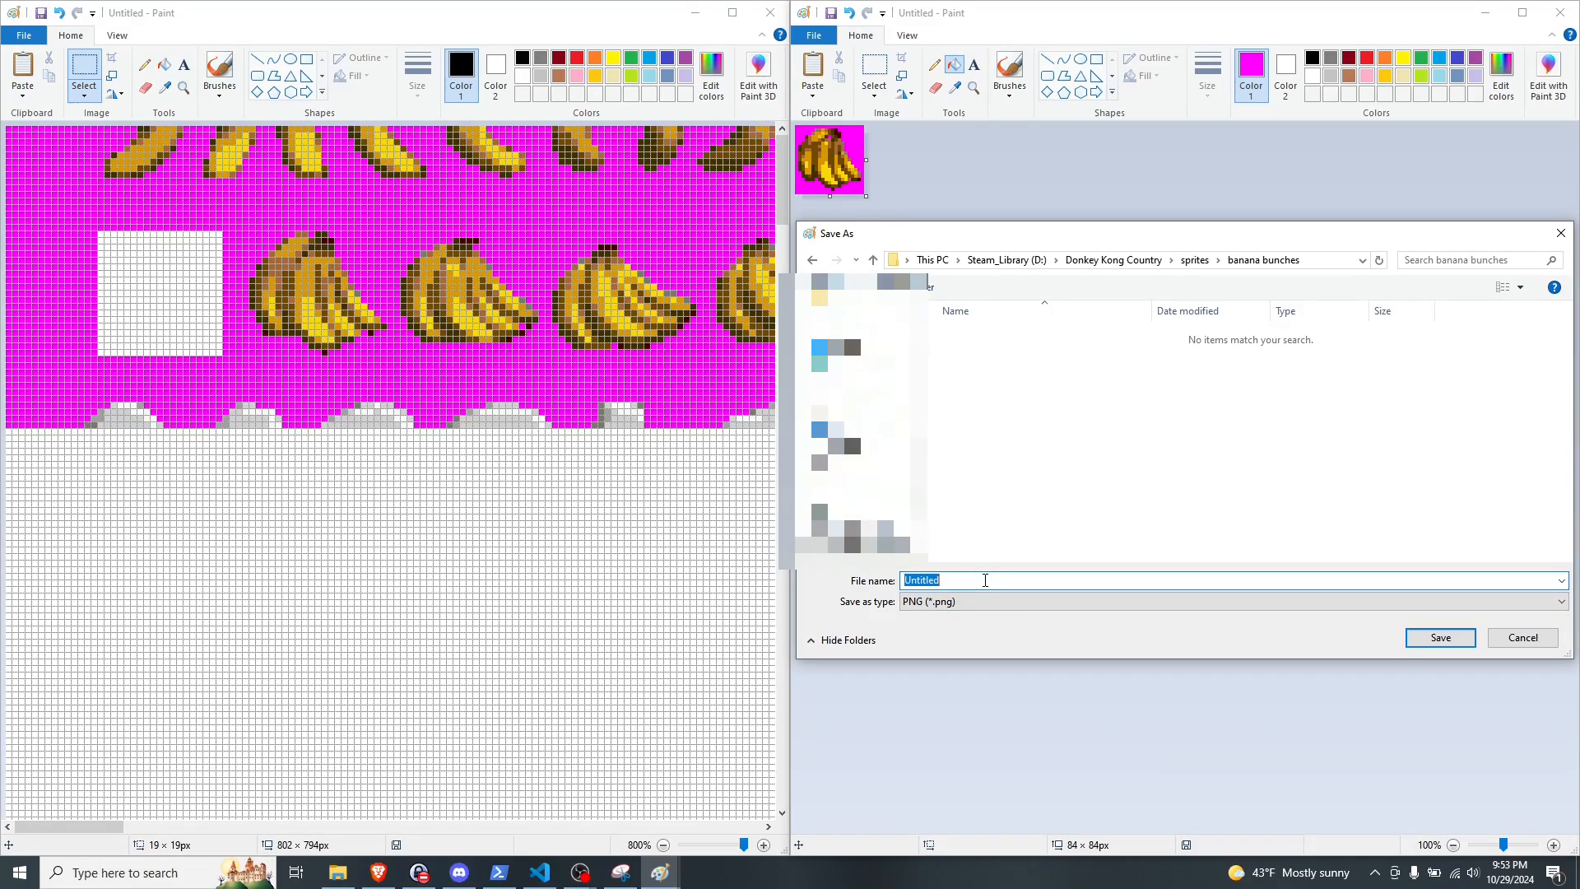
type("banana")
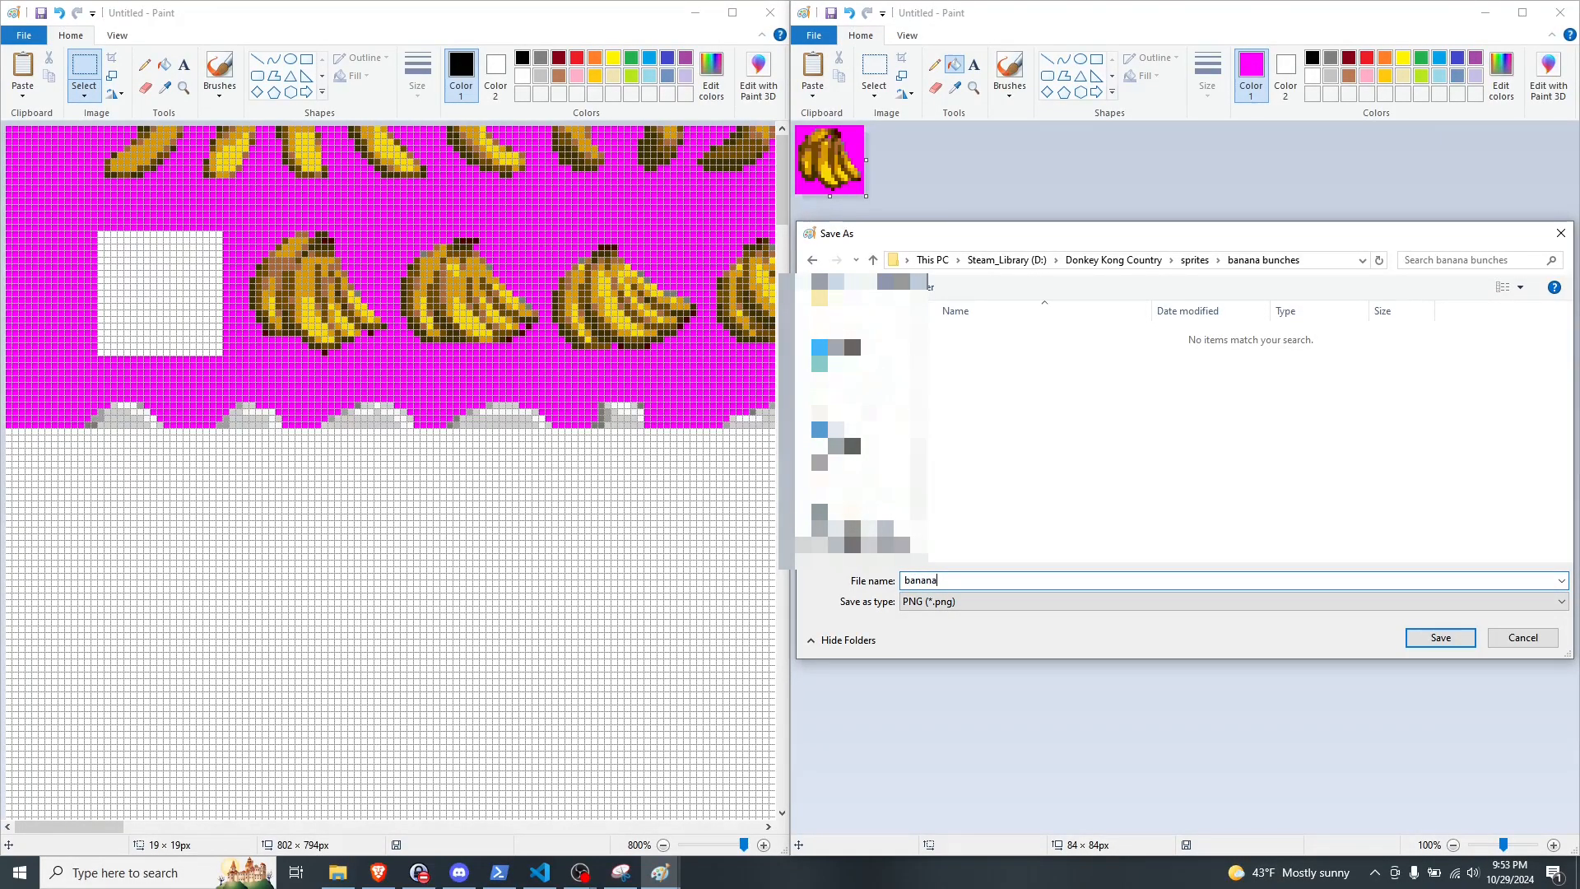
type("_bunch_01")
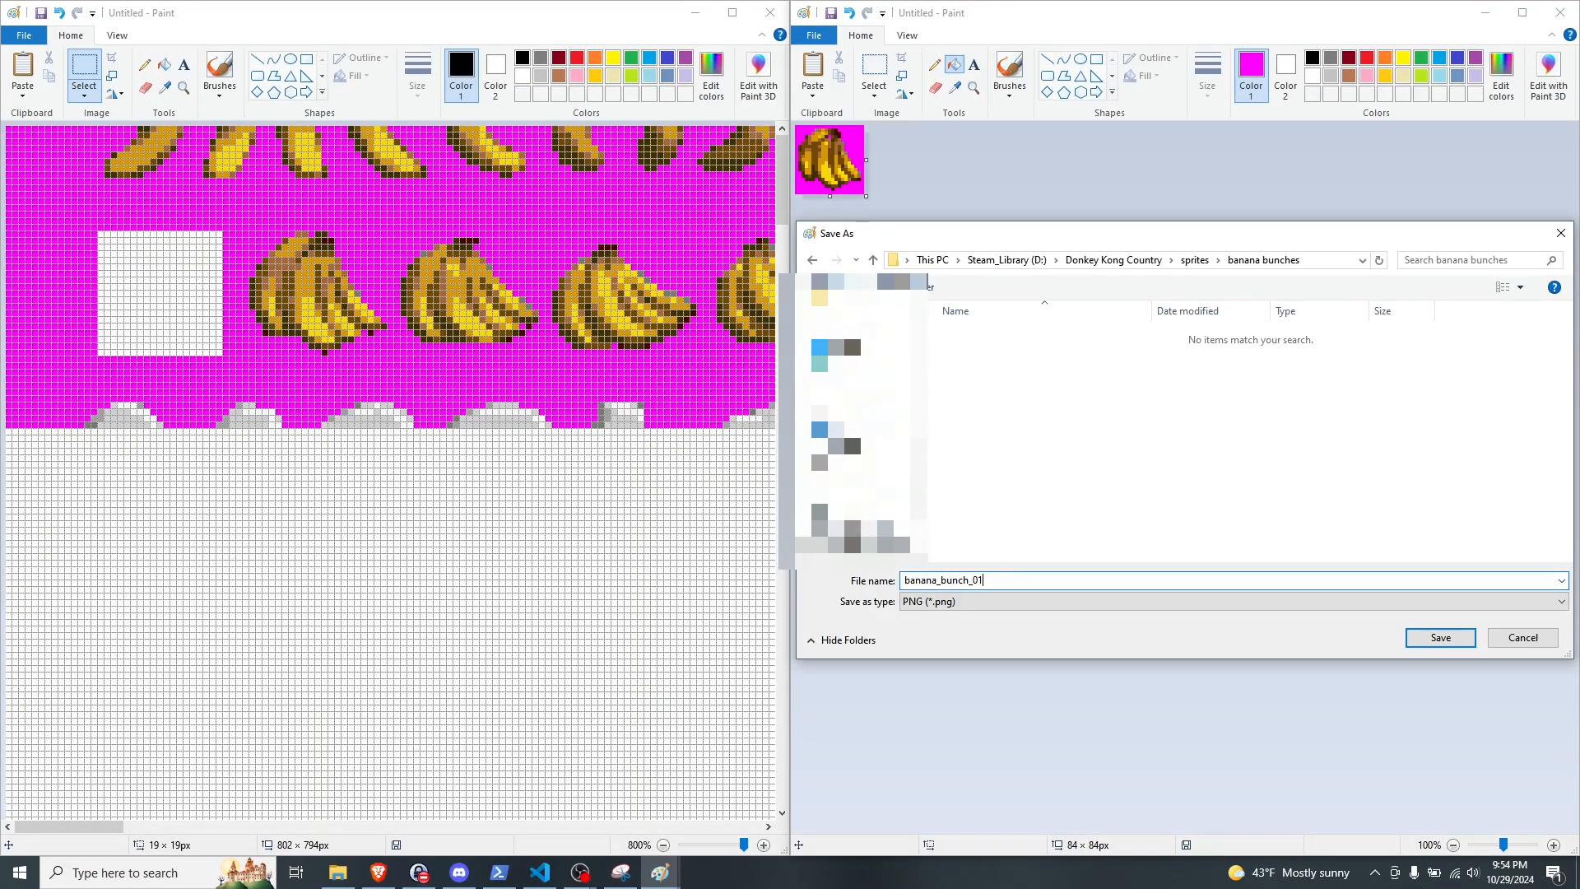
key("Return")
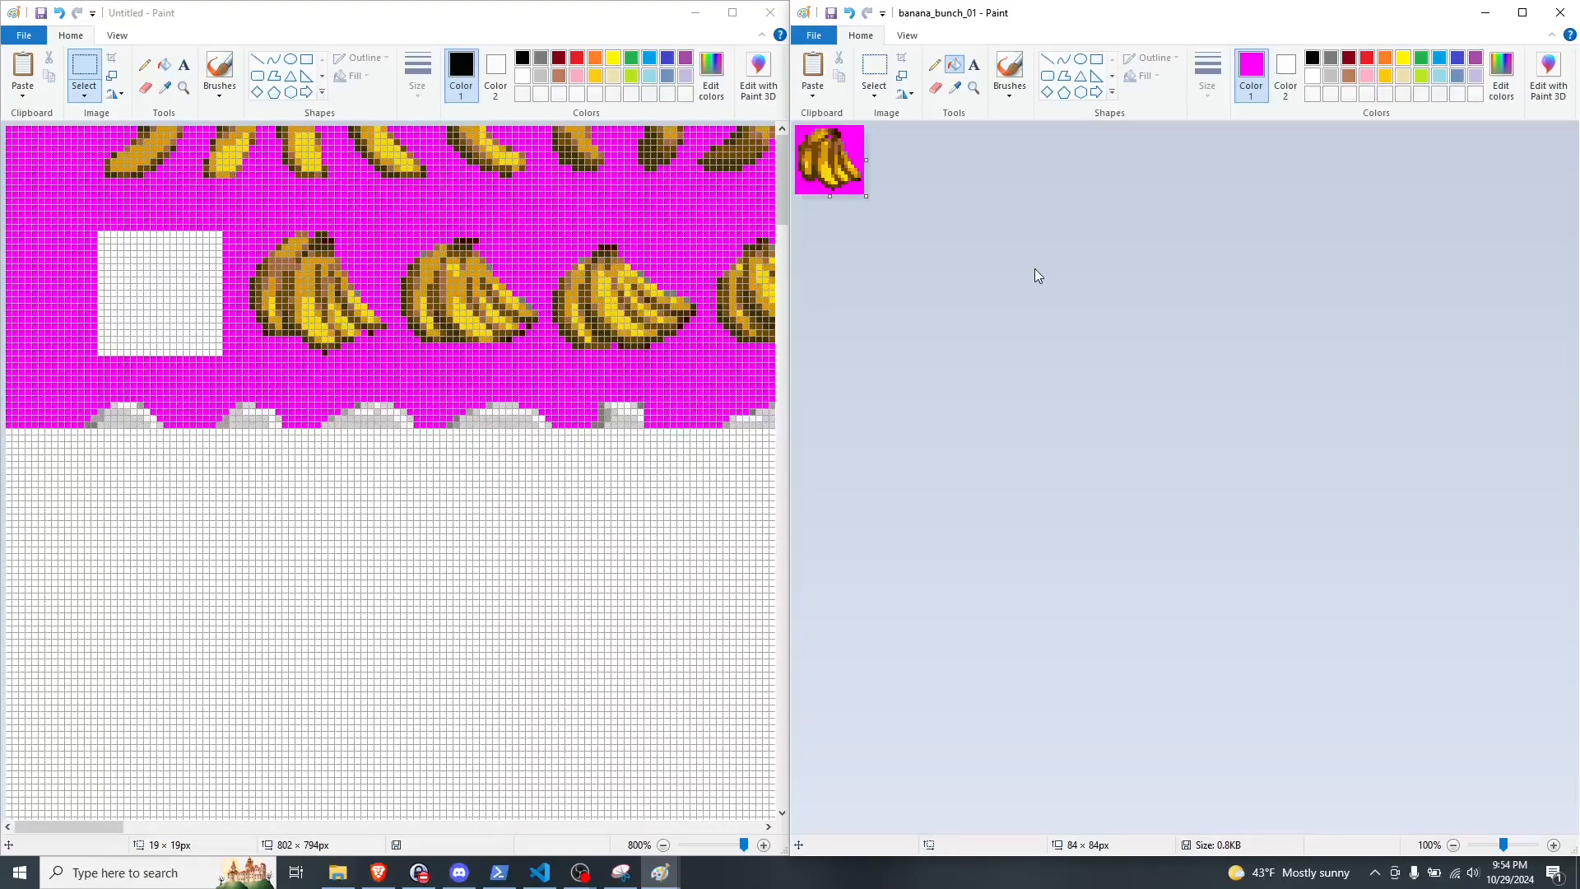
key("ctrl+n")
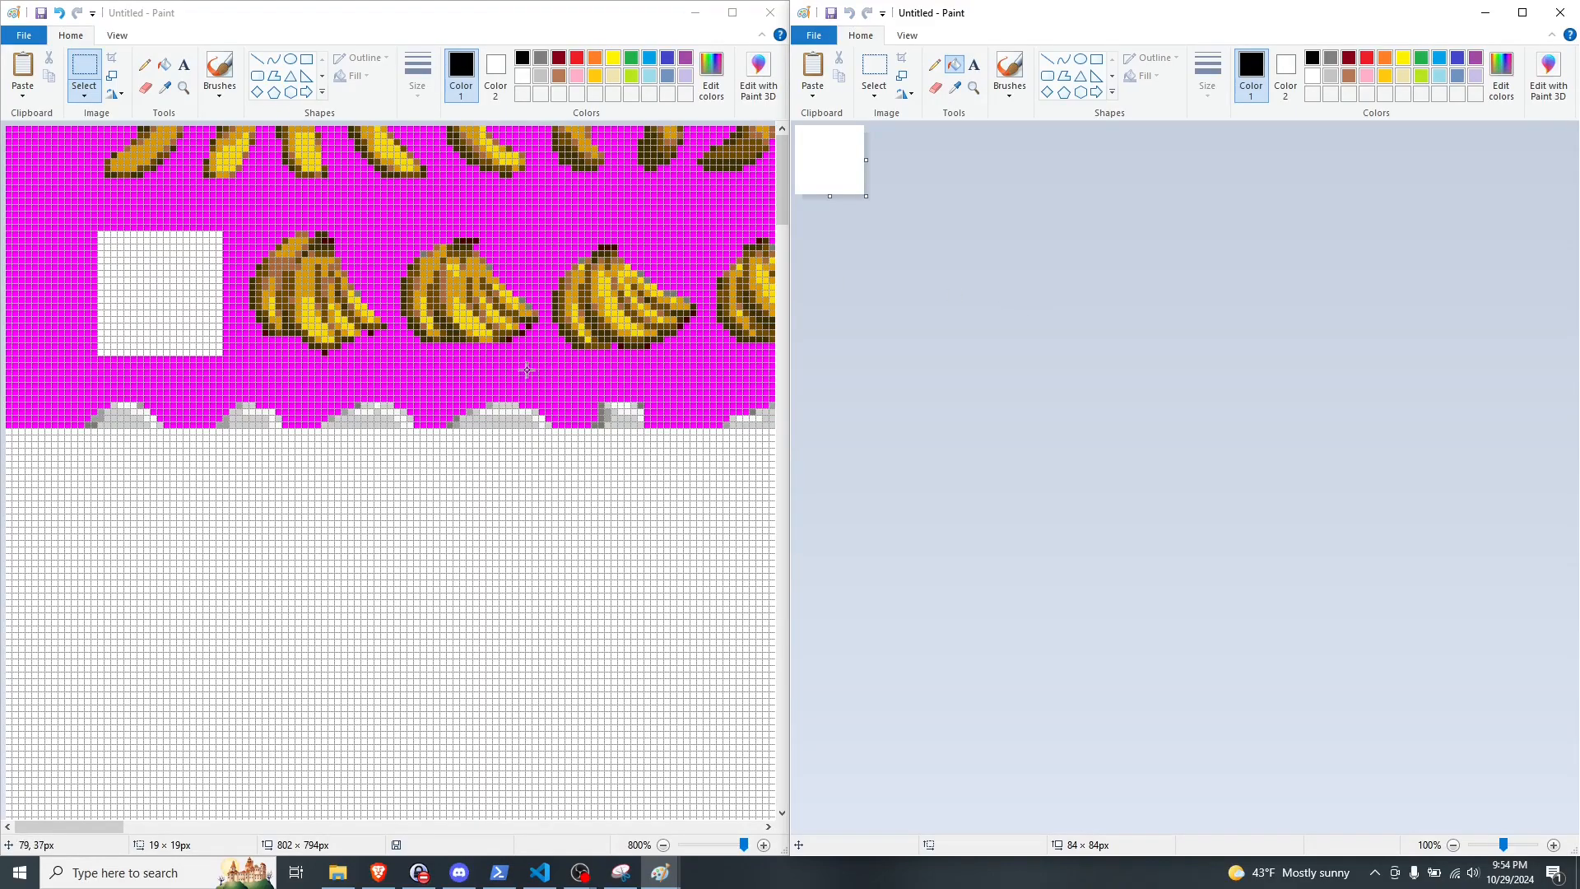
Step: Move the second banana bunch from the sprite sheet into the new image and trim the canvas closely around it
left_click(80, 64)
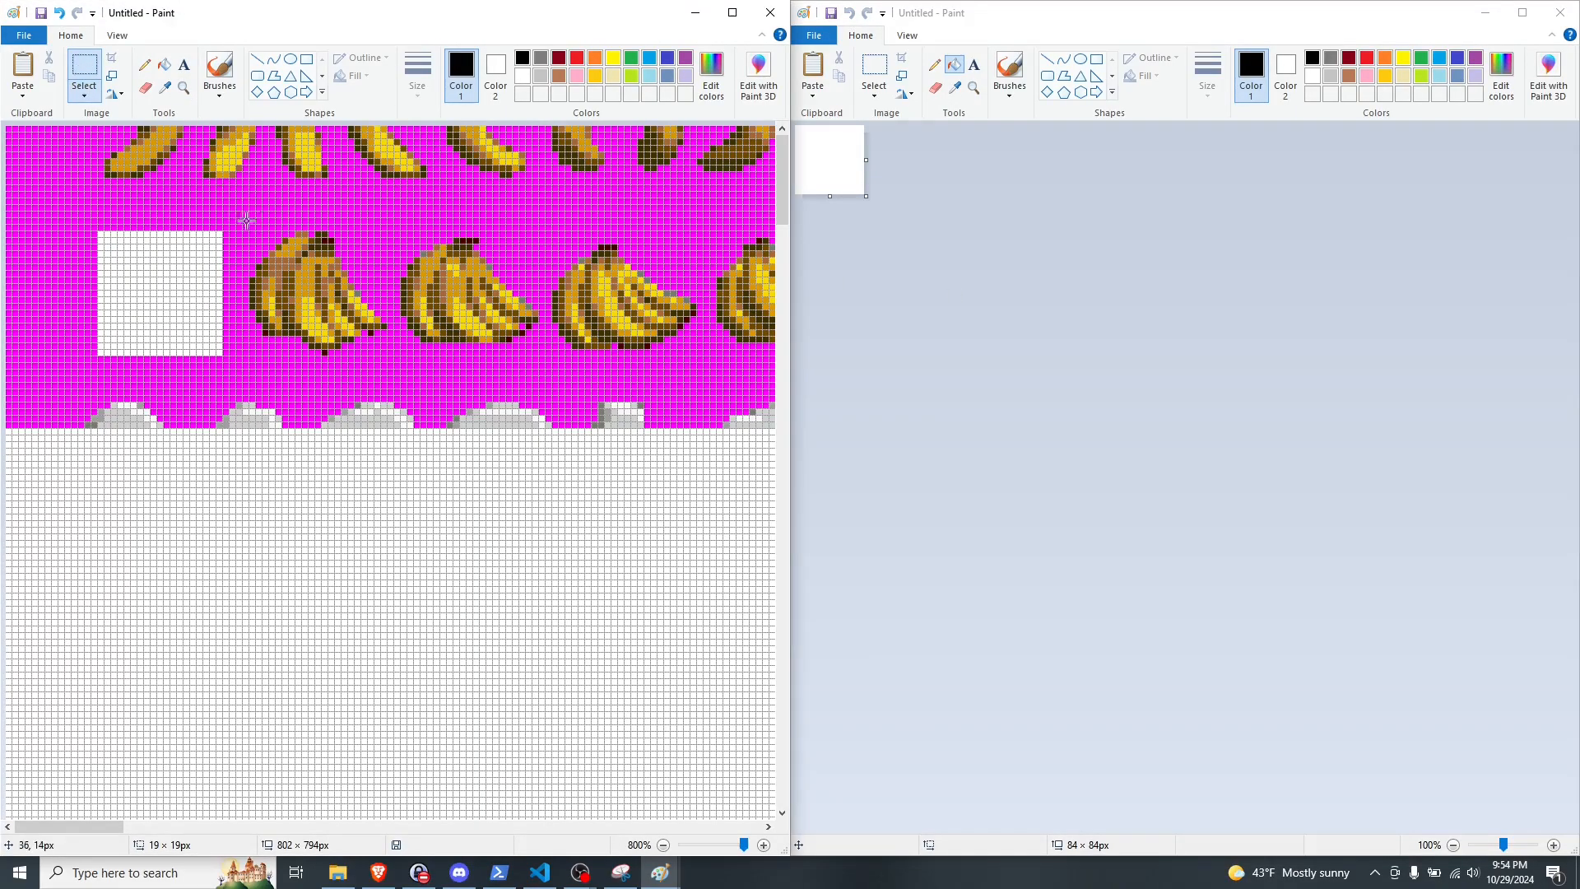
left_click_drag(251, 233, 385, 353)
key("ctrl+x")
left_click(952, 350)
key("ctrl+v")
scroll(829, 159, "up", 7)
left_click_drag(1350, 681, 947, 264)
Step: Save the enlarged second bunch as the PNG "banana_bunch_02" in the banana bunches folder and start a new blank image
key("ctrl+s")
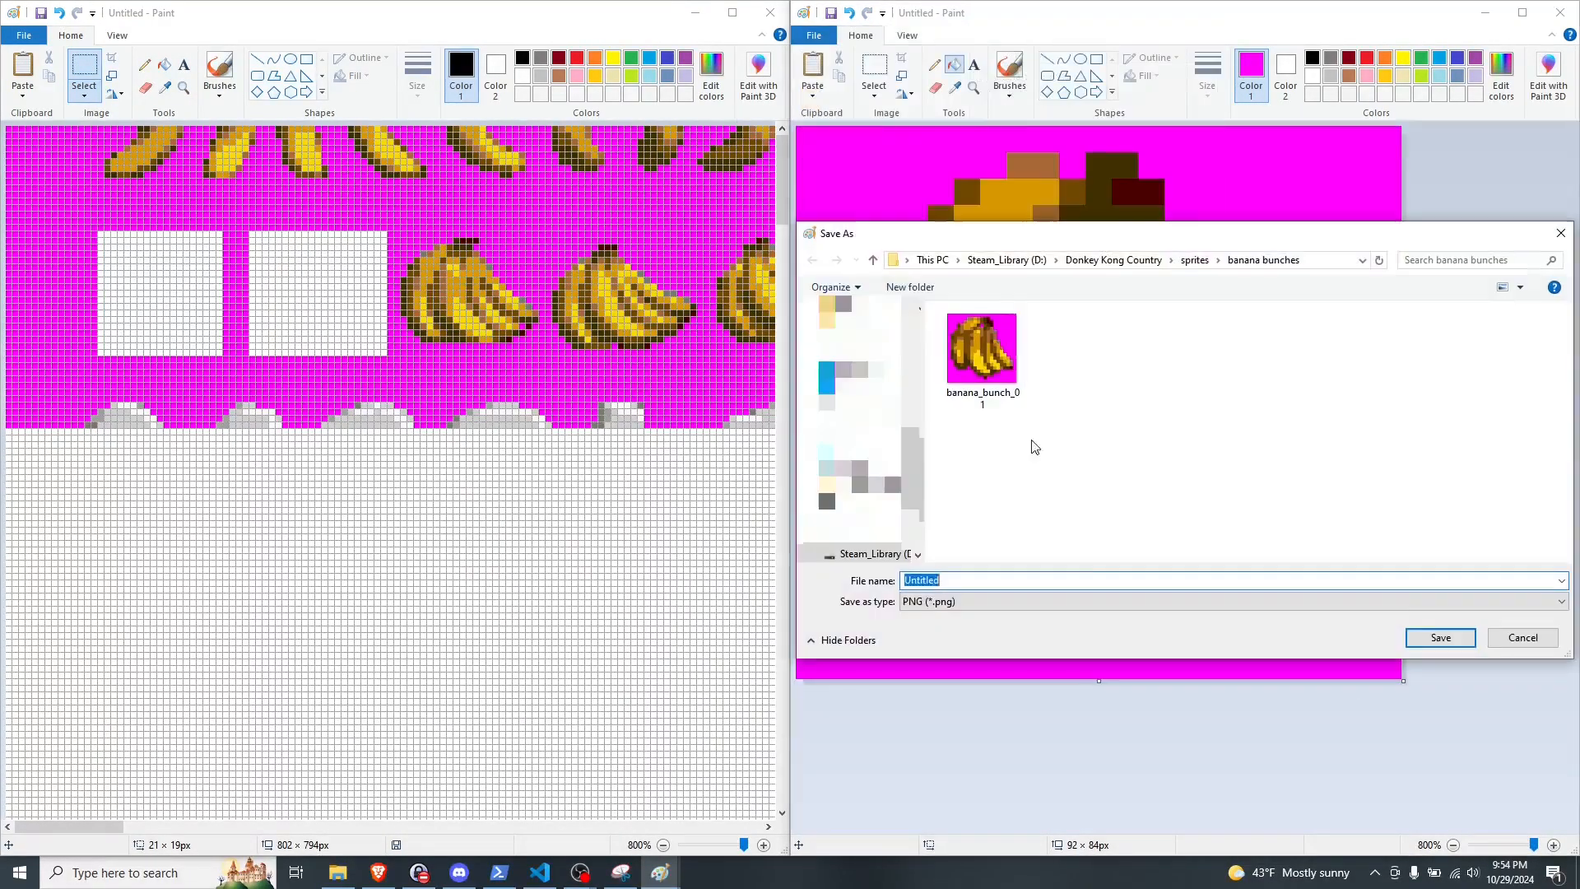
type("banana_bunch_1")
key("Return")
key("ctrl+n")
Step: Cut the third banana bunch, a 21 × 16 px area, from the sprite sheet and paste it into the blank image
left_click_drag(99, 826, 130, 826)
left_click_drag(177, 238, 315, 343)
key("ctrl+x")
key("ctrl+v")
scroll(829, 159, "up", 7)
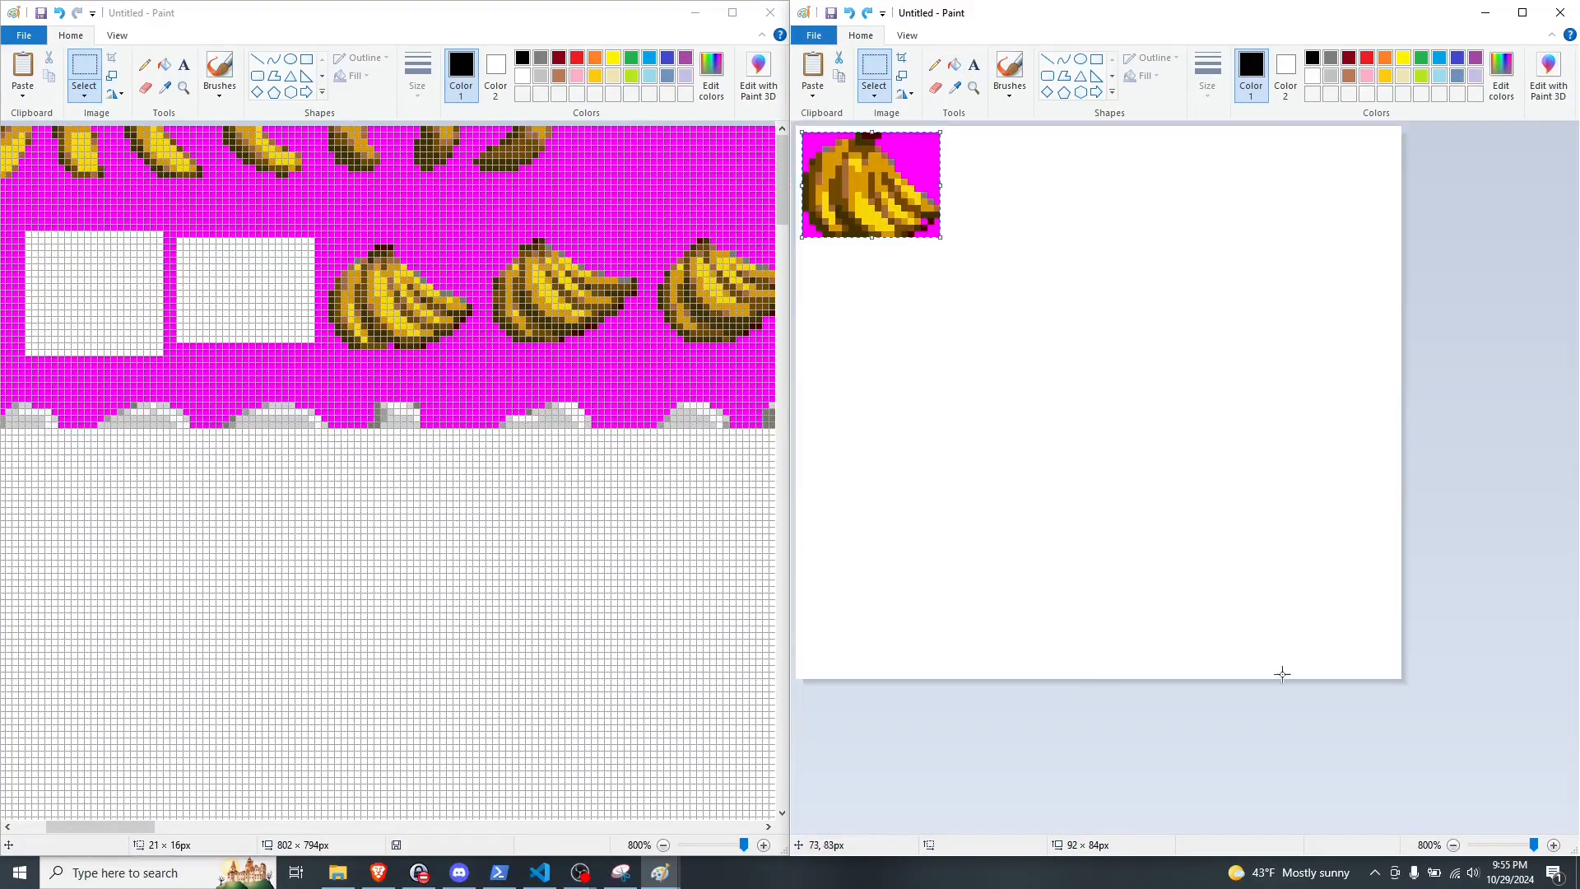
Step: Trim the canvas around the third bunch, enlarge it to 400% and start a new blank image
left_click_drag(1403, 680, 947, 245)
type("400")
key("ctrl+n")
Step: Move the fourth banana bunch from the sprite sheet into the blank image and trim the canvas to 24 × 18 px
left_click_drag(328, 245, 472, 349)
key("ctrl+x")
key("ctrl+v")
scroll(828, 160, "up", 7)
left_click_drag(1403, 601, 954, 244)
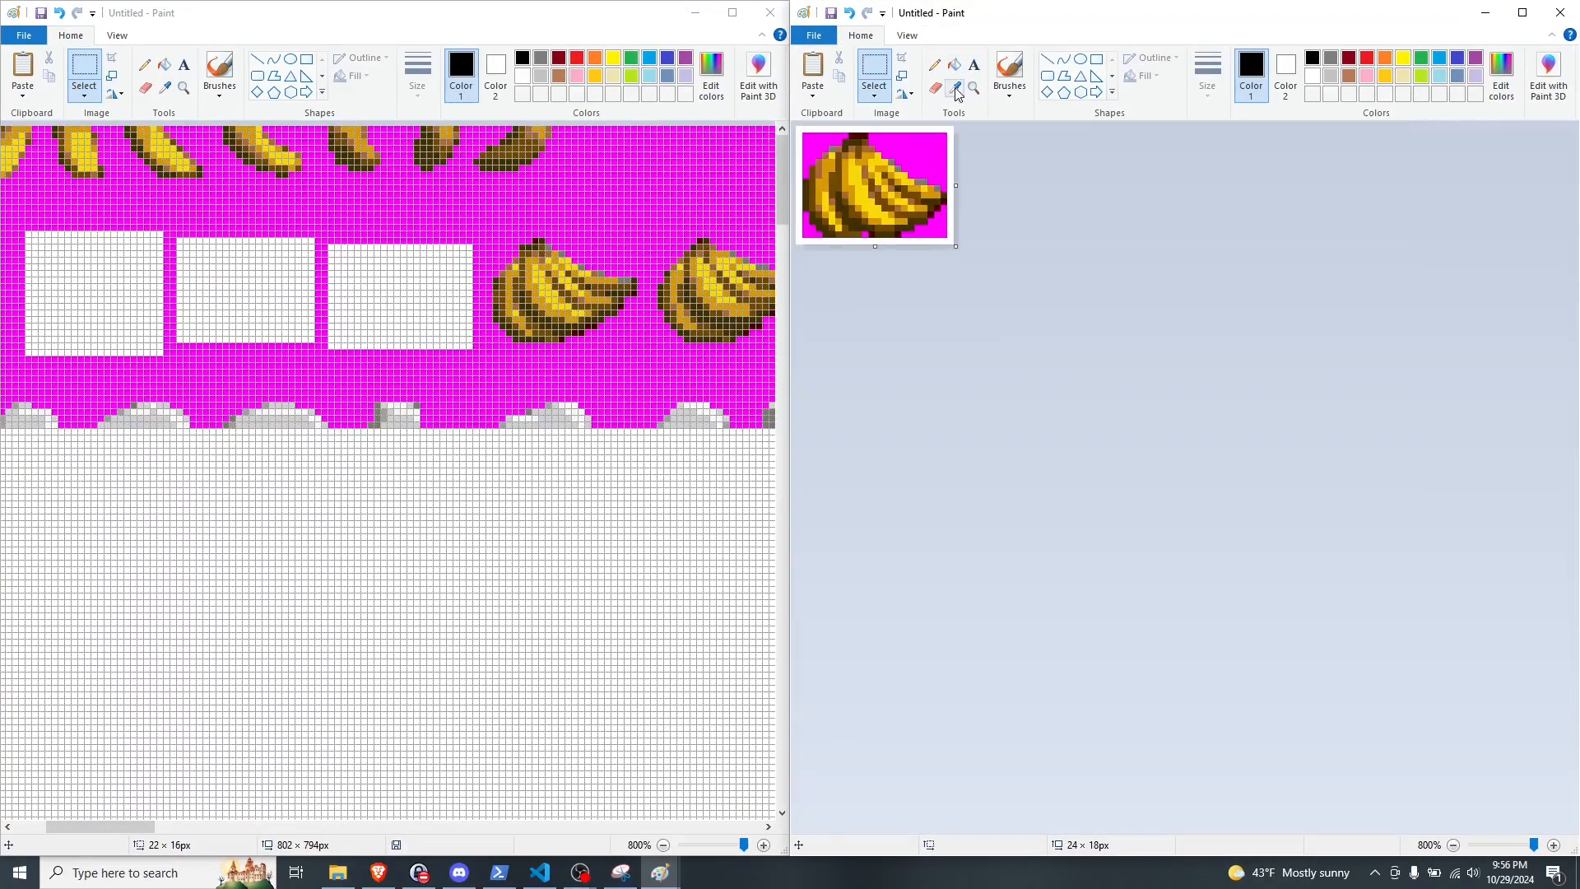
Step: Enlarge the fourth bunch image to 400% and start another blank image
type("400")
key("Return")
key("ctrl+n")
Step: Cut the fifth banana bunch out of the sprite sheet and paste it into the blank image
left_click_drag(99, 826, 155, 826)
key("ctrl+x")
key("ctrl+v")
left_click_drag(105, 238, 177, 288)
key("ctrl+z")
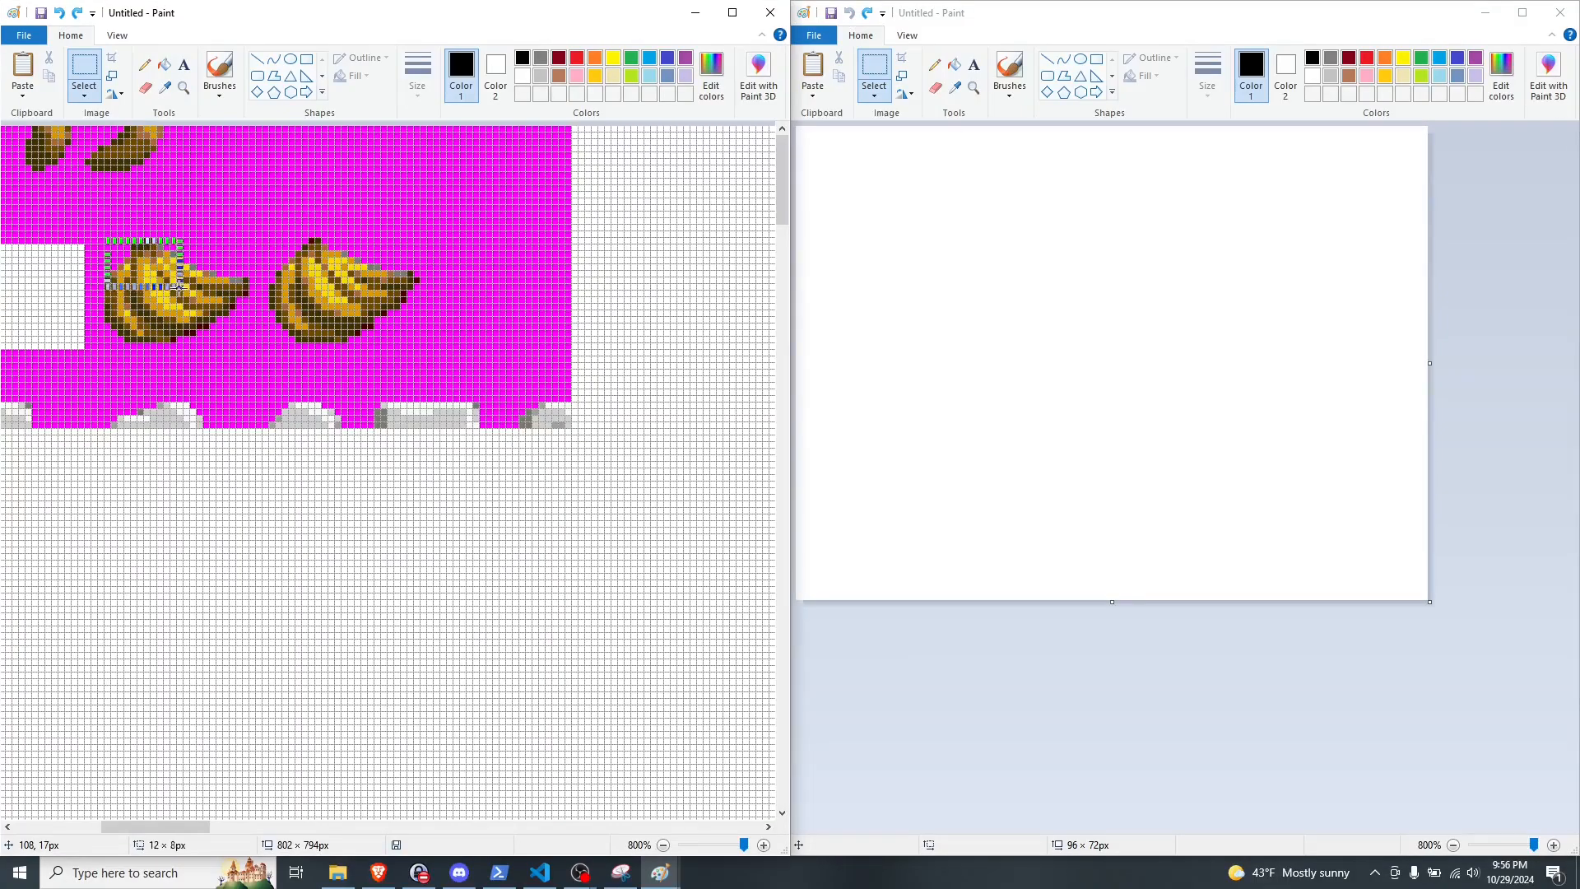
Step: Save the fifth bunch as the PNG "banana_bunch_05" and start a new blank image
key("ctrl+s")
left_click(1166, 579)
left_click(1167, 579)
key("BackSpace")
type("5")
key("Return")
key("ctrl+n")
Step: Cut the sixth banana bunch, a 23 × 16 px area, from the sprite sheet and paste it into the blank image
left_click_drag(270, 239, 420, 342)
key("ctrl+x")
key("ctrl+v")
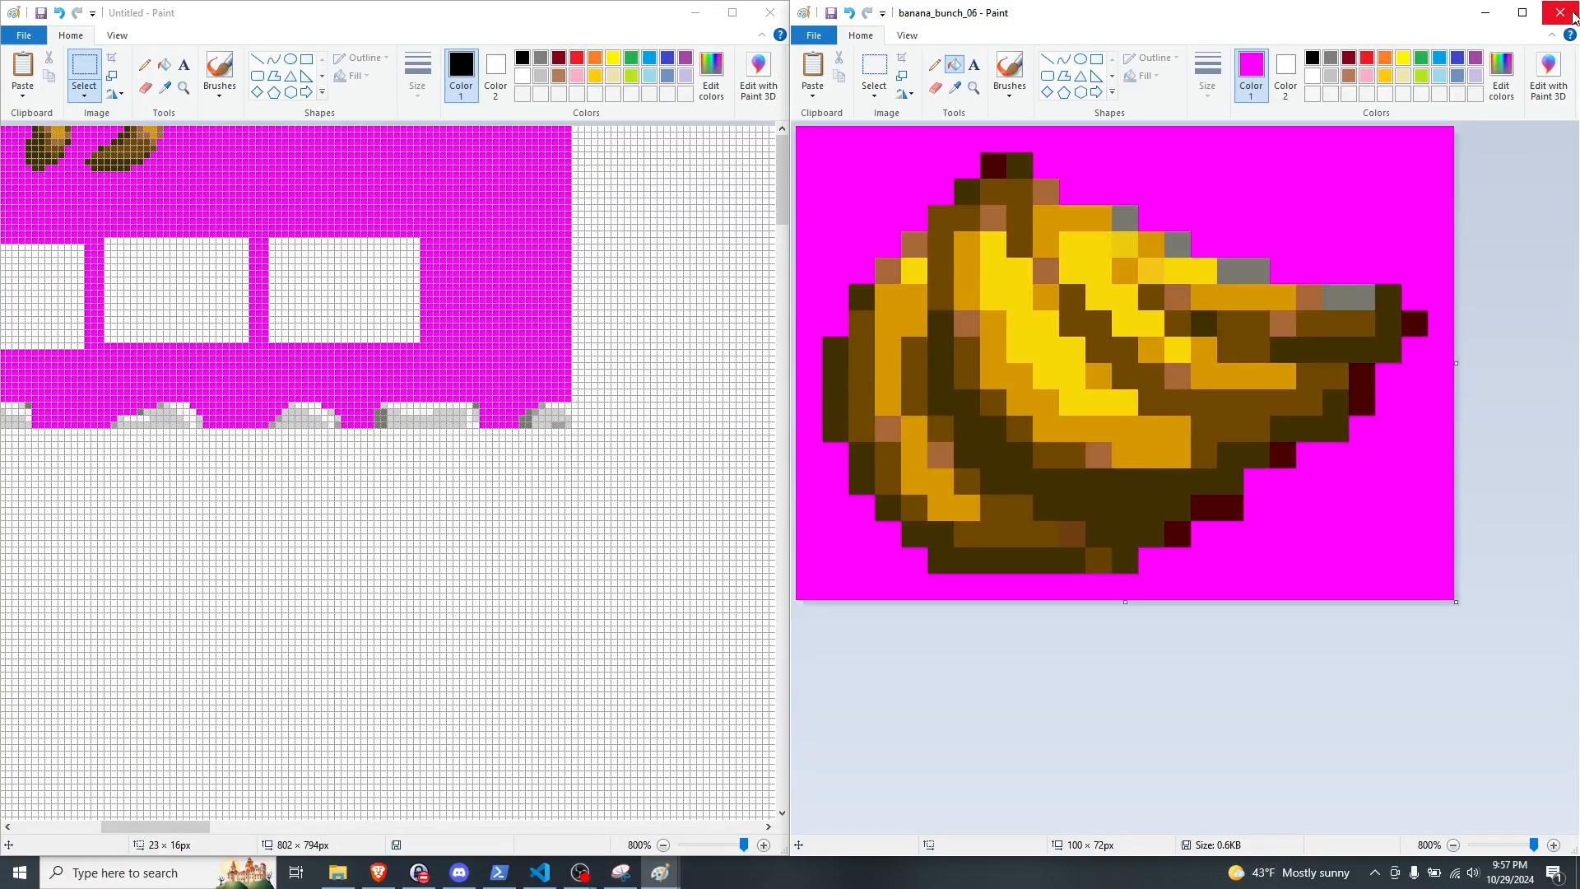
Step: Close both Paint windows without saving the cut-up sprite sheet
left_click(1561, 12)
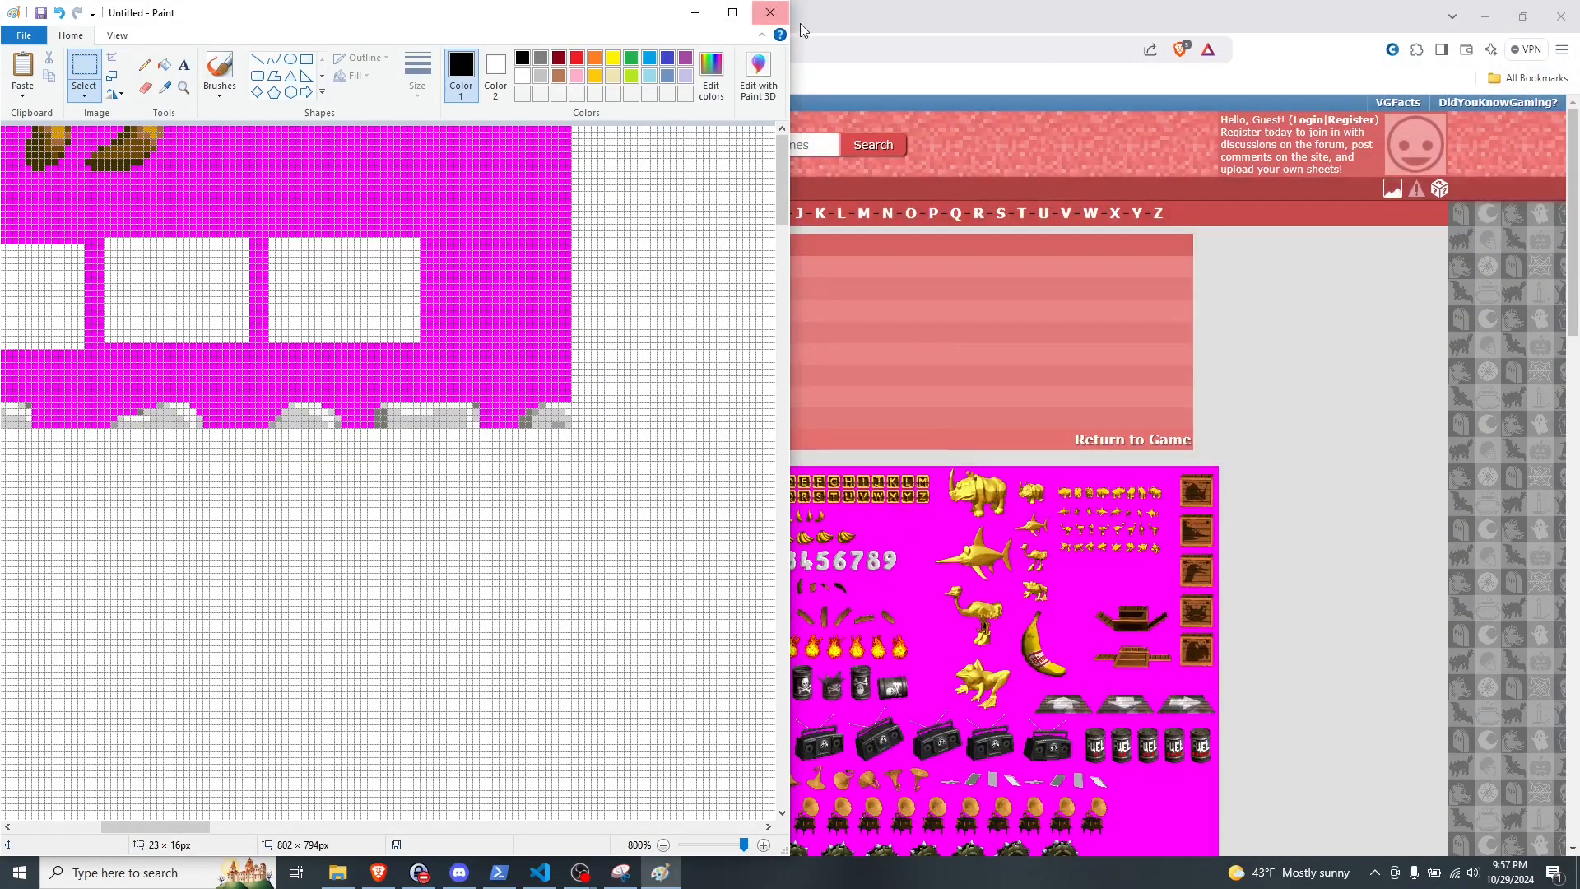
left_click(770, 12)
left_click(421, 439)
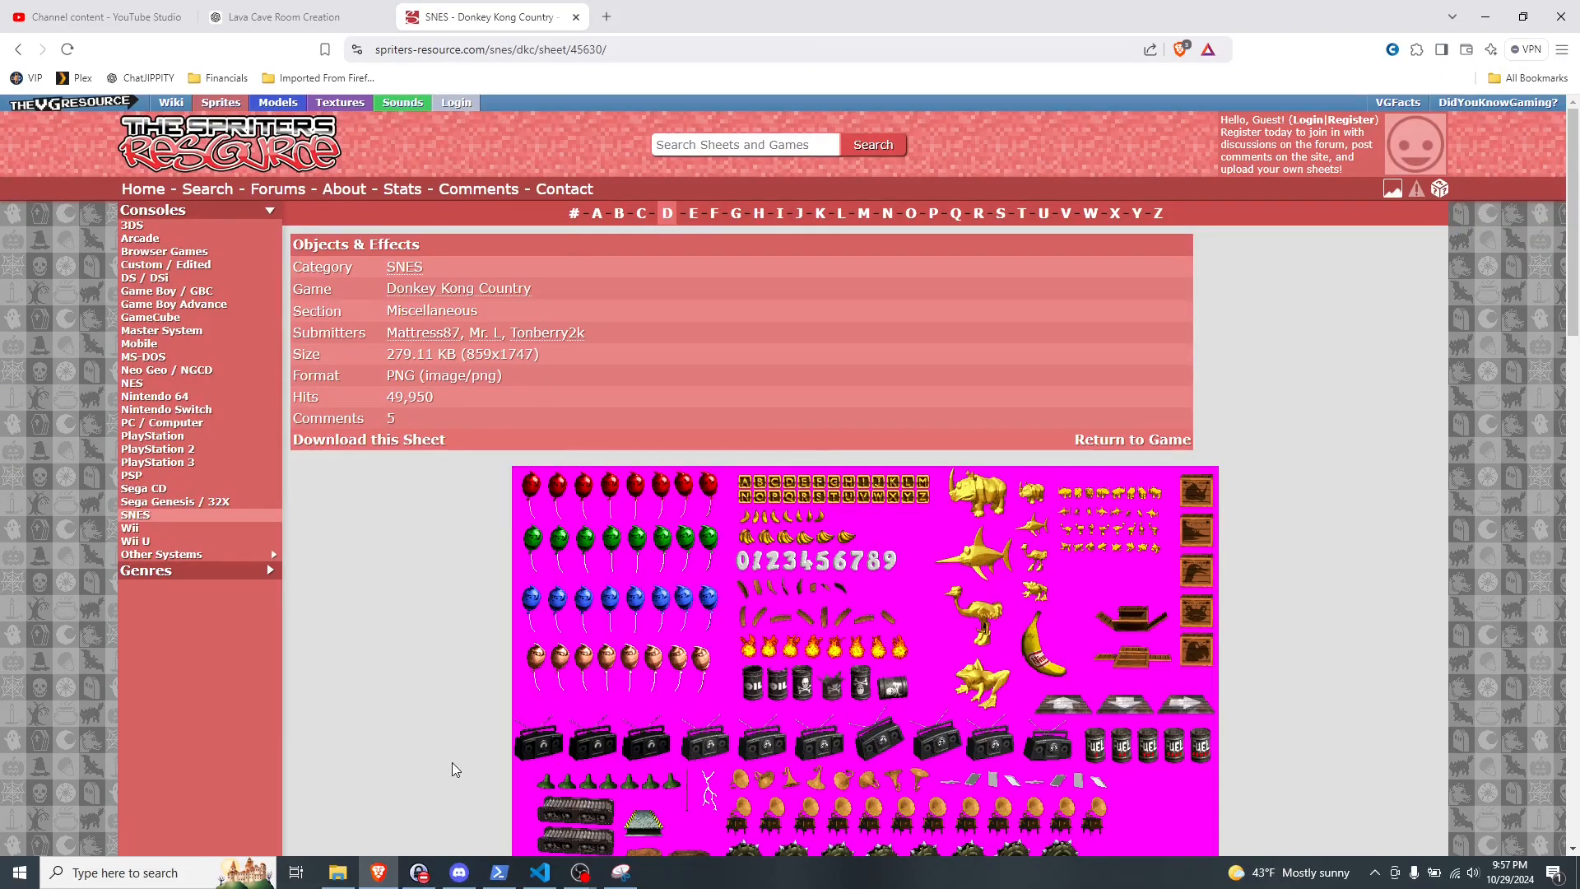
Step: Find and launch GIMP 2.10.38
key("super")
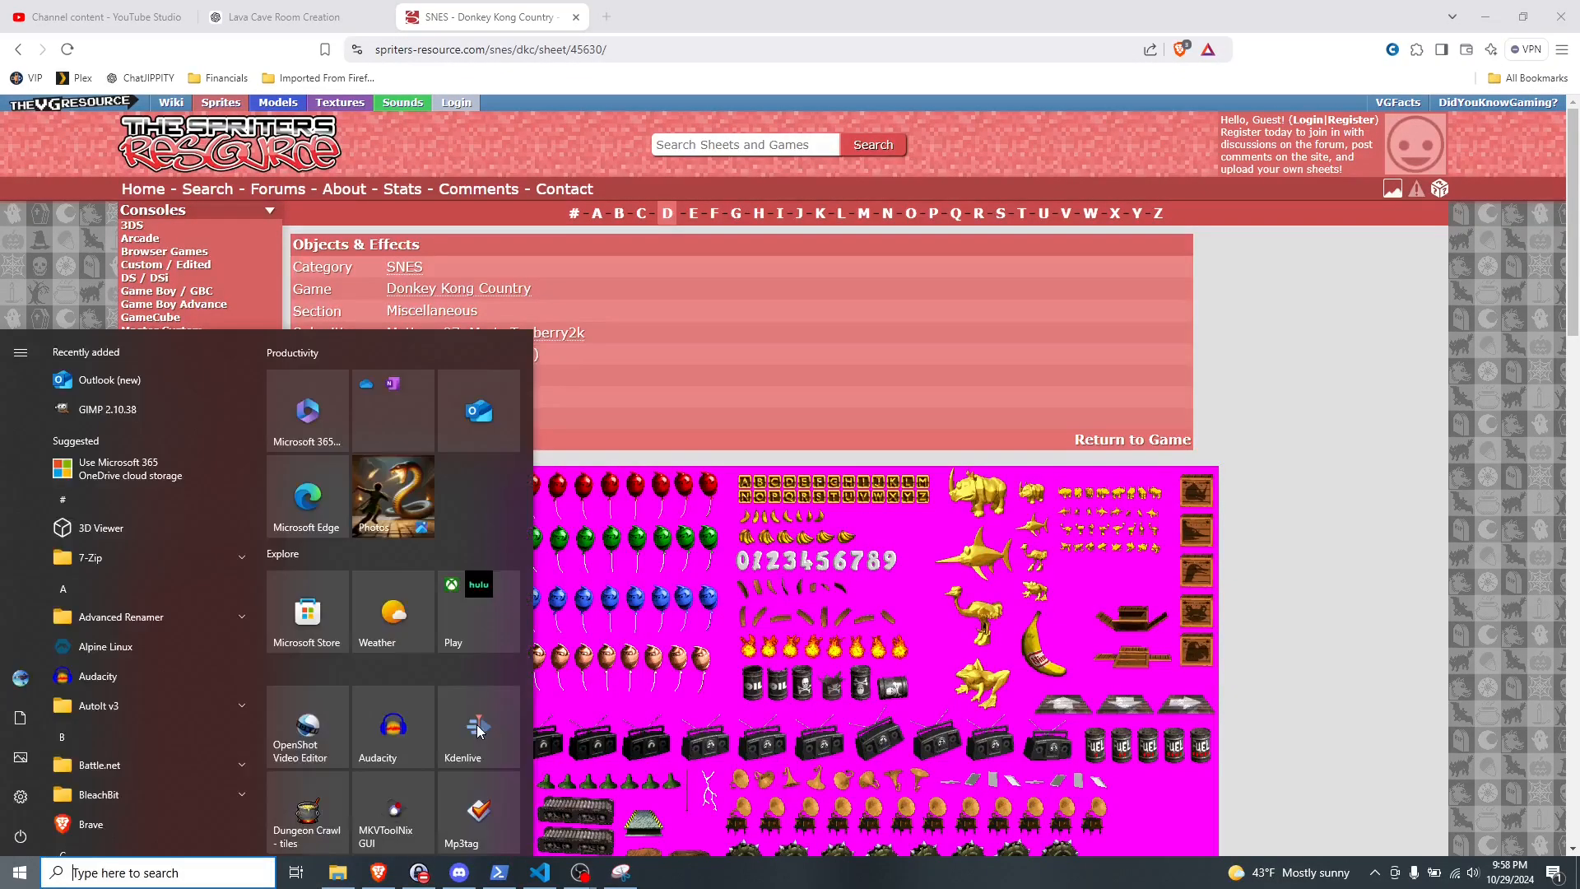
type("gim")
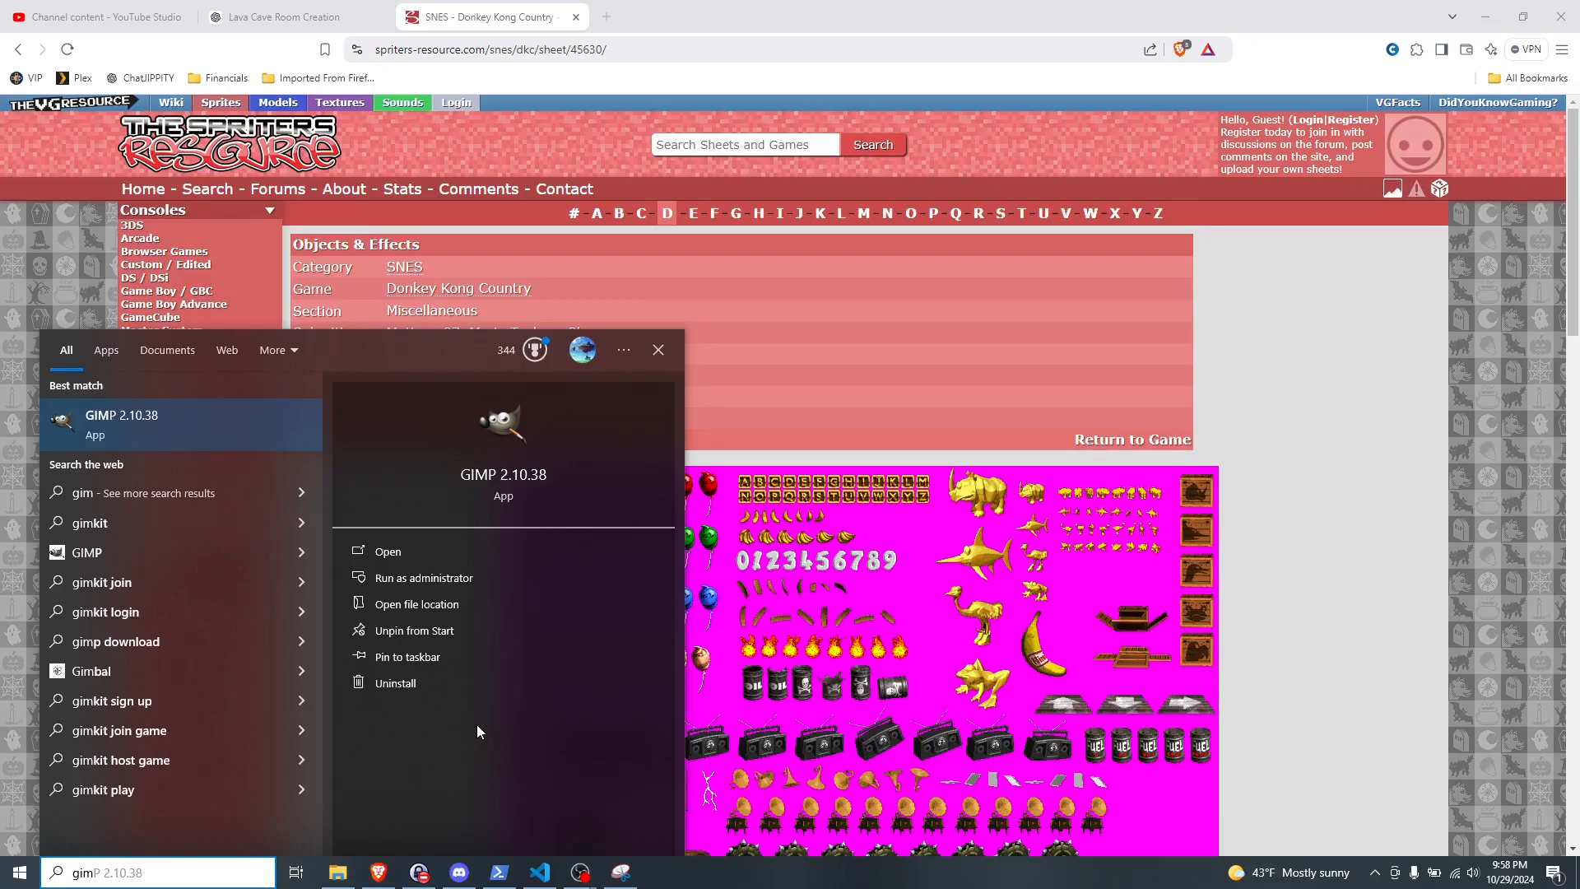
key("Return")
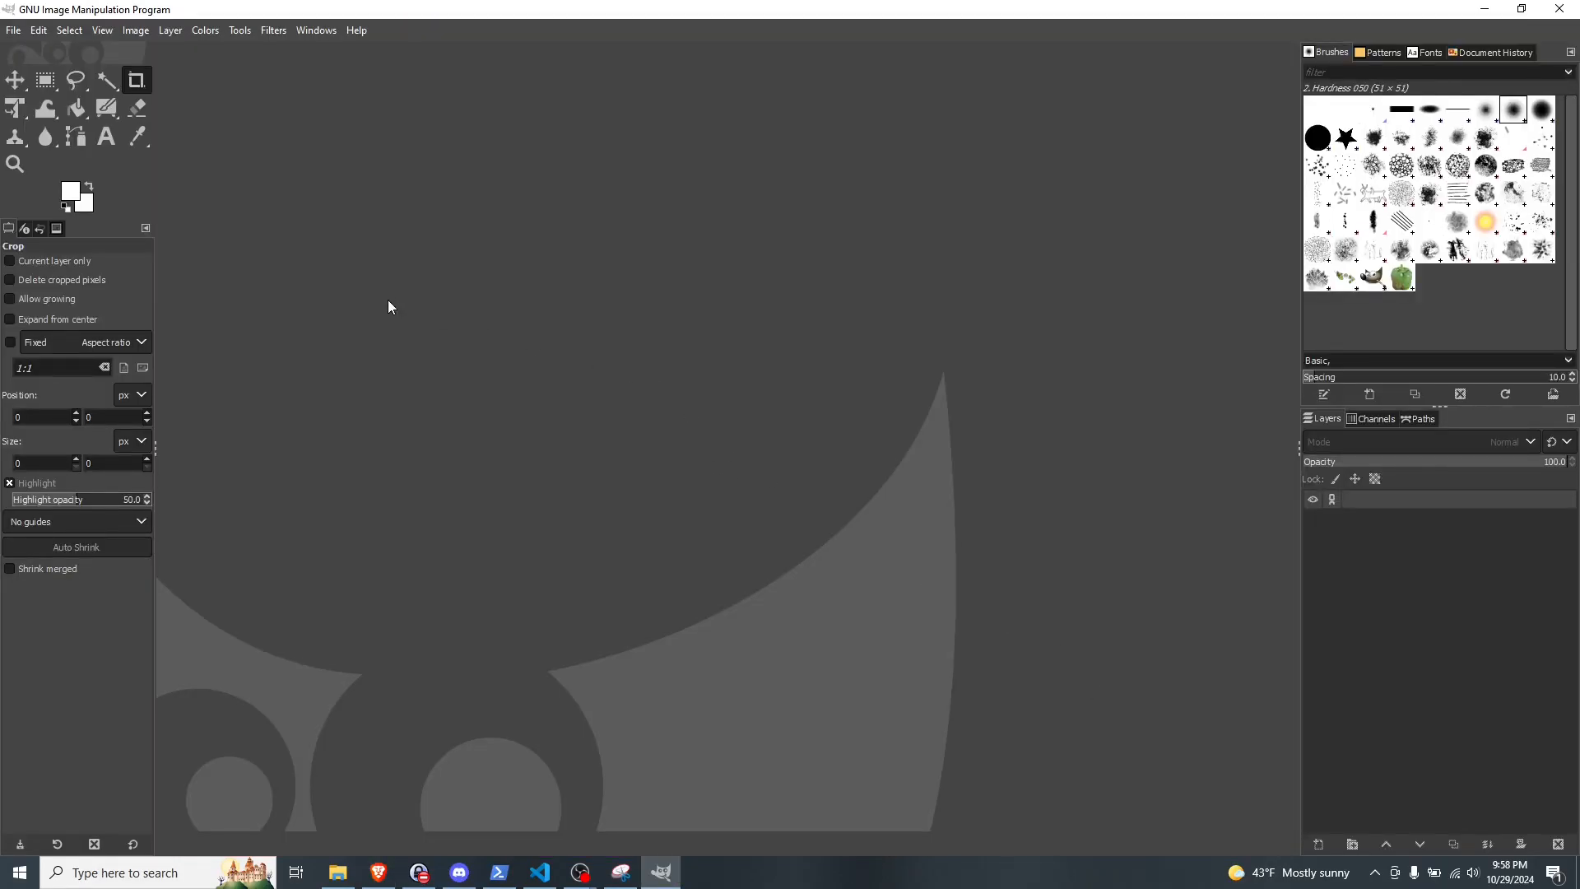
Step: Create a new image of 500 × 500 px
left_click(13, 30)
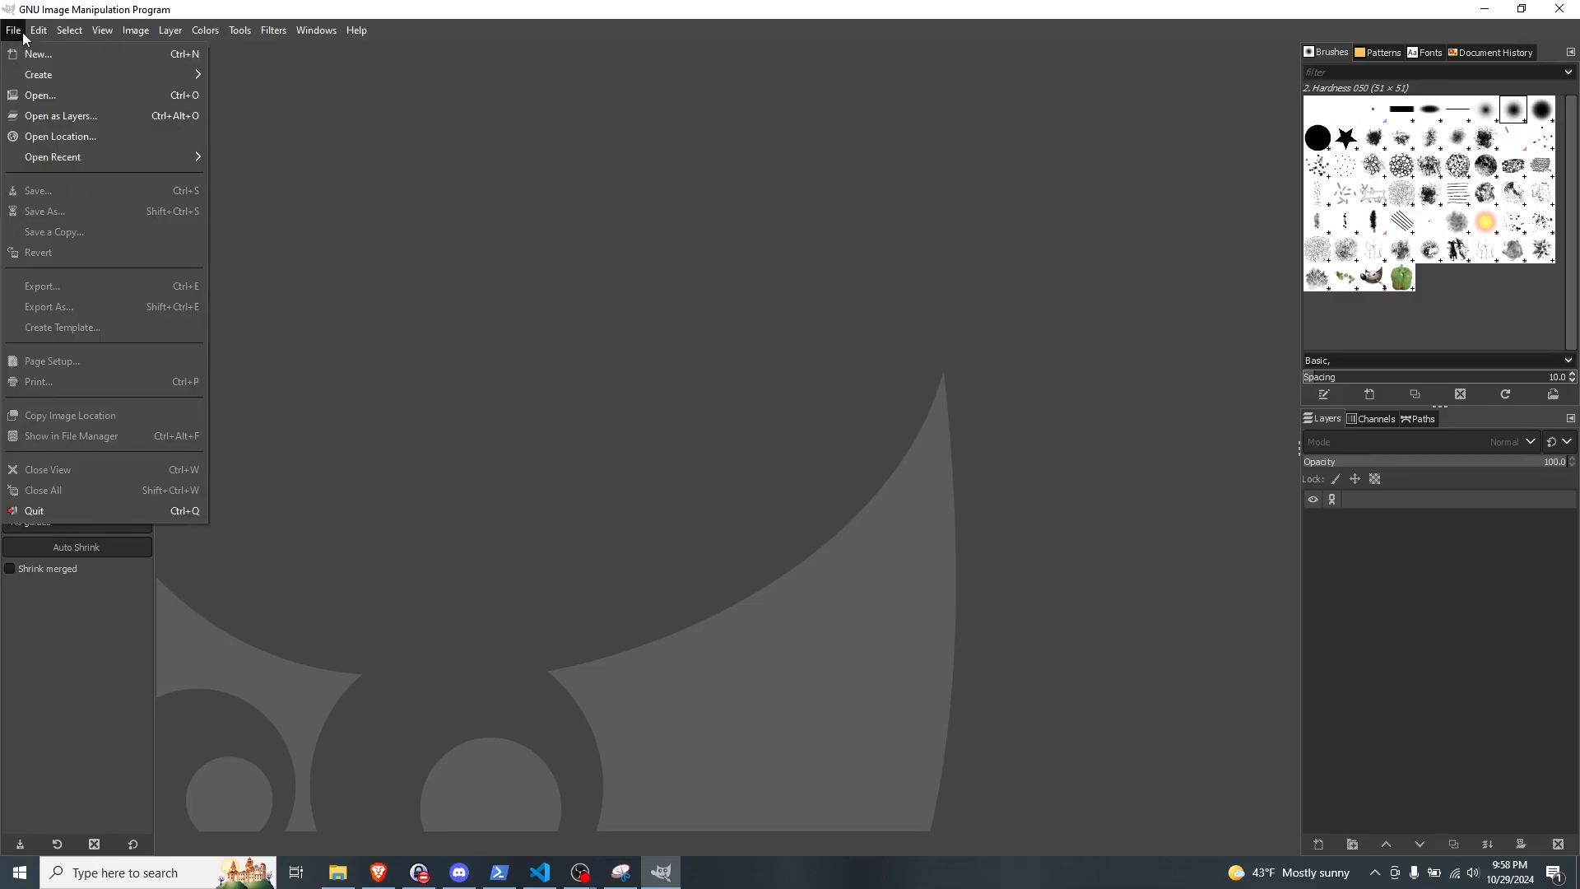
left_click(37, 52)
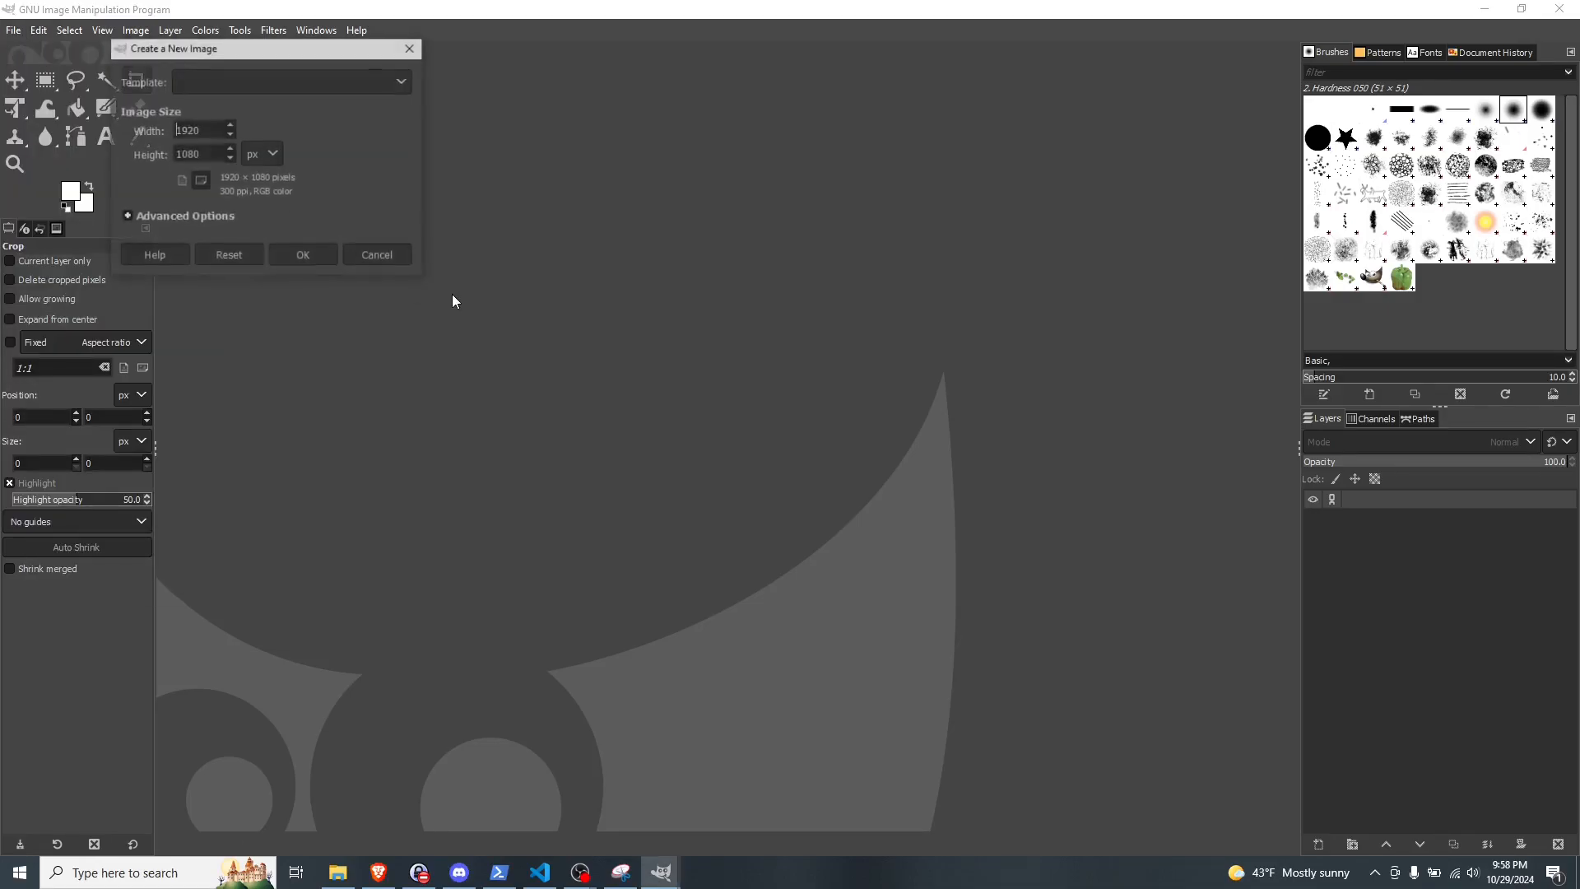
double_click(209, 134)
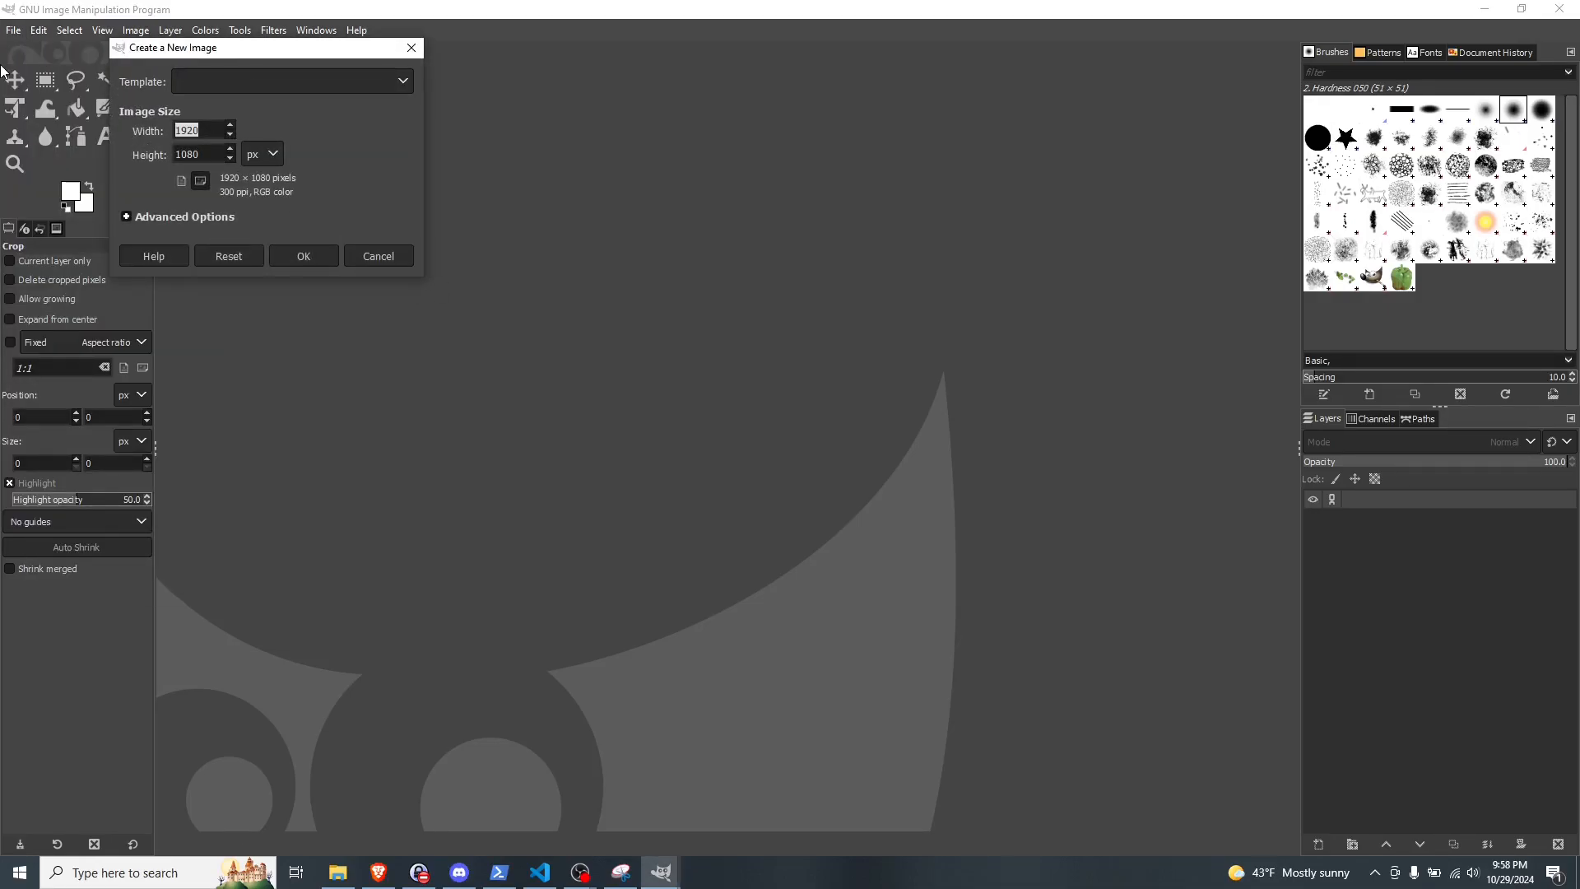
type("500")
key("Tab")
type("5")
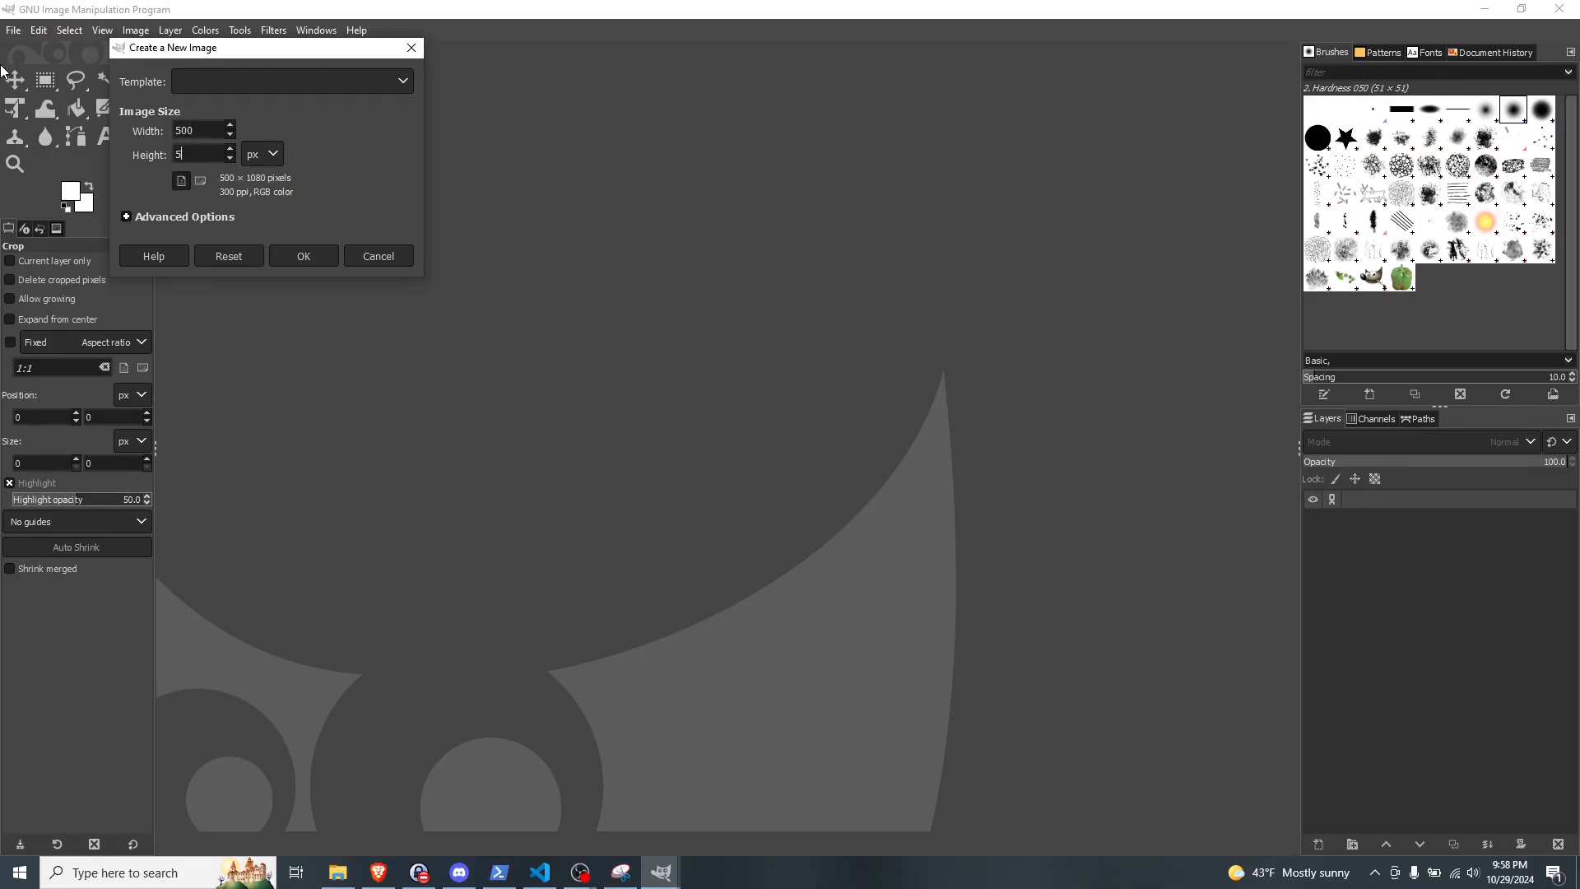
key("Return")
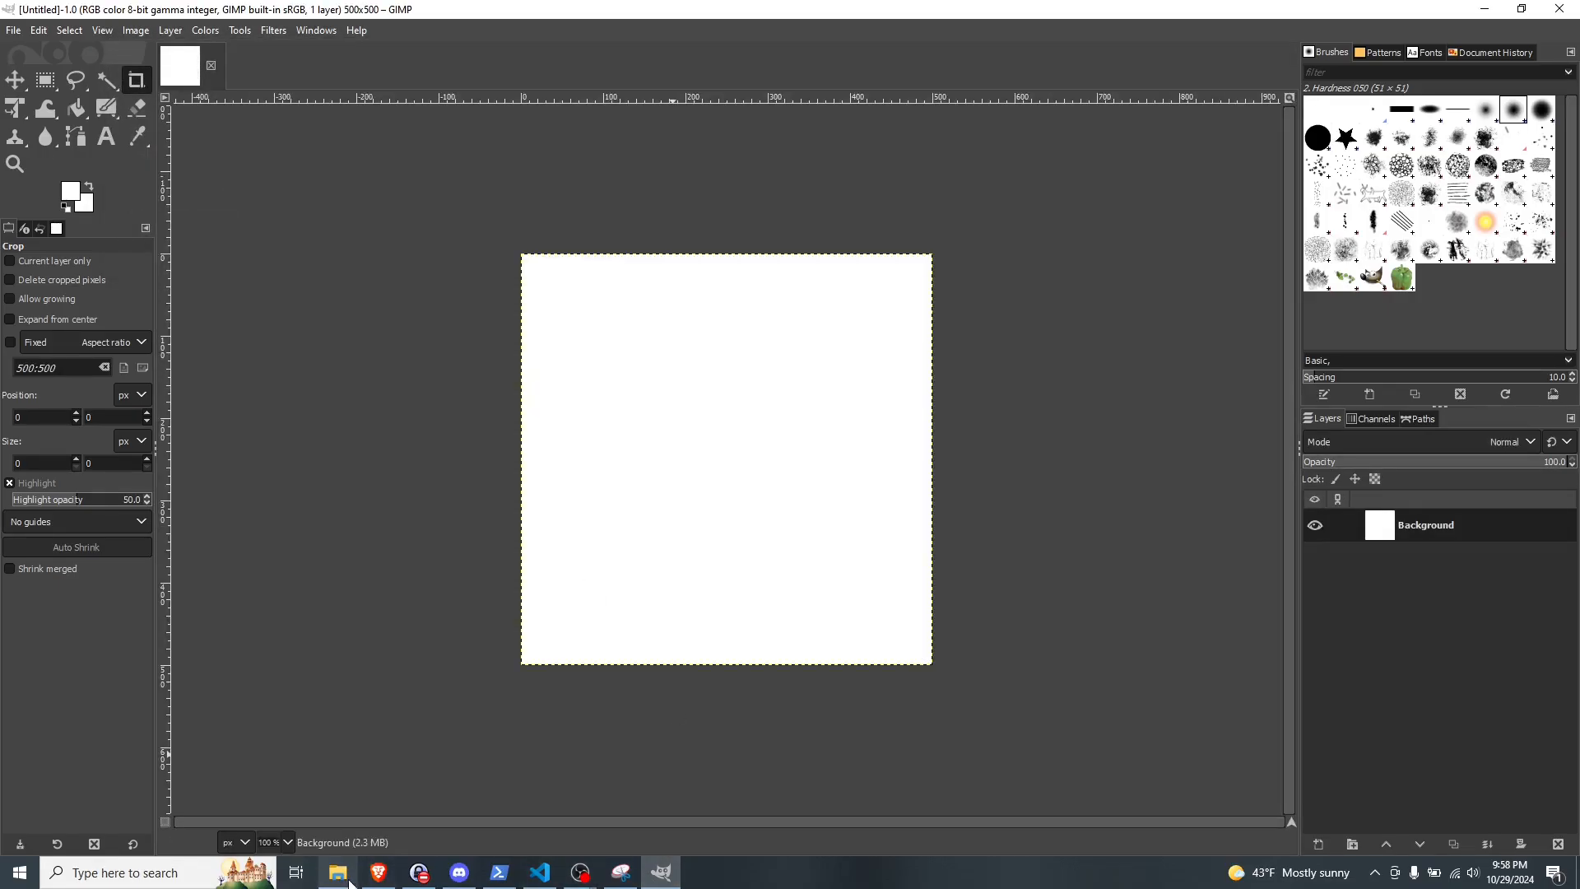
Step: Switch to File Explorer and open the banana bunches folder inside the Donkey Kong Country sprites folder
left_click(347, 882)
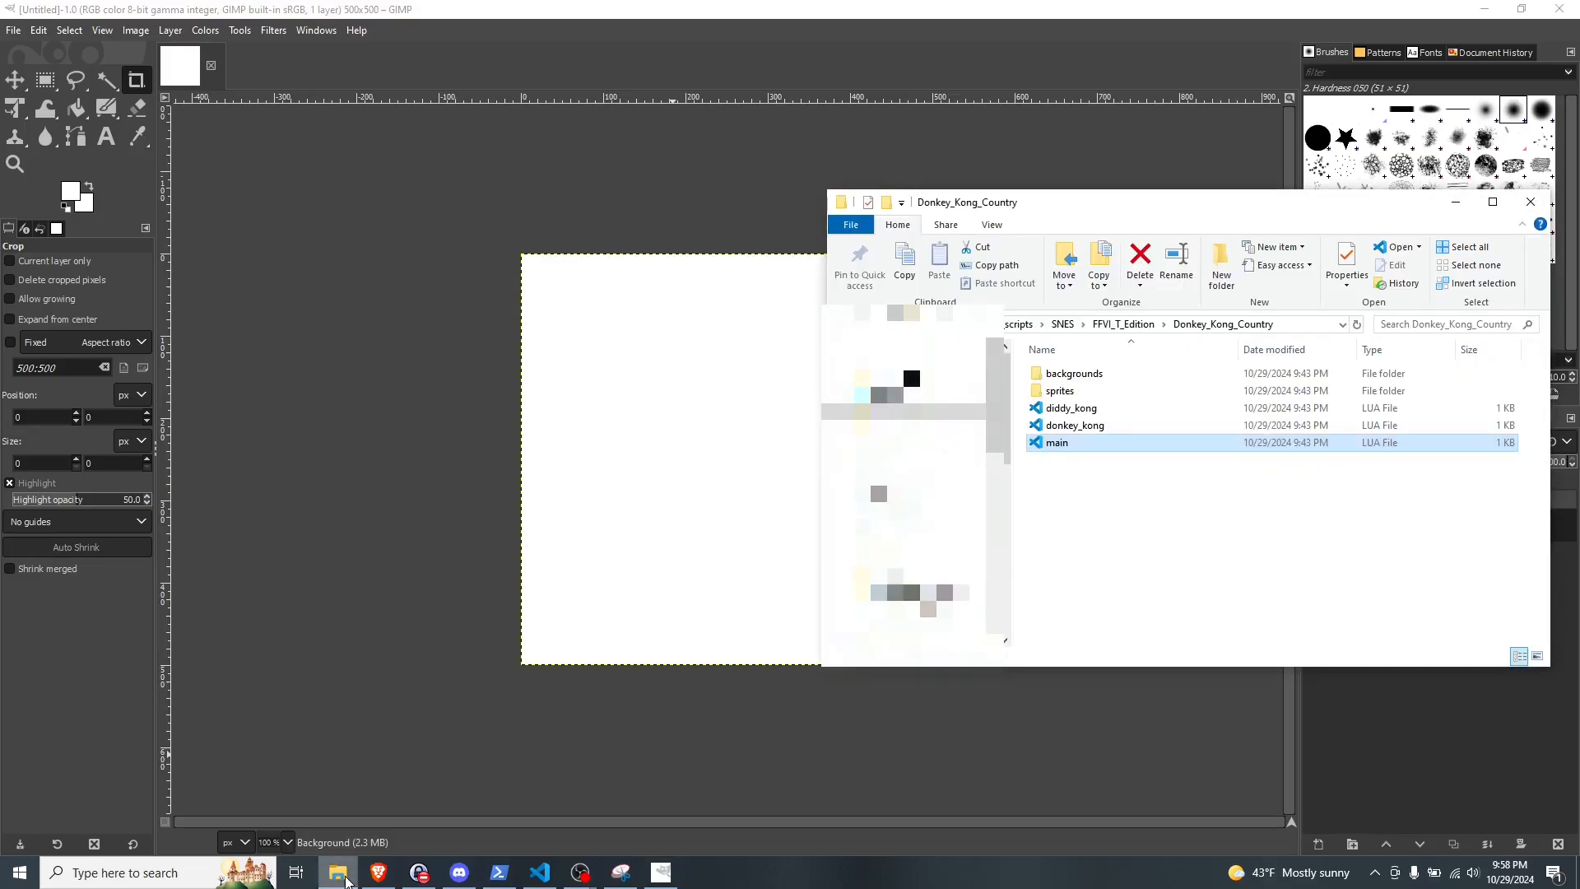
double_click(1061, 444)
double_click(1061, 367)
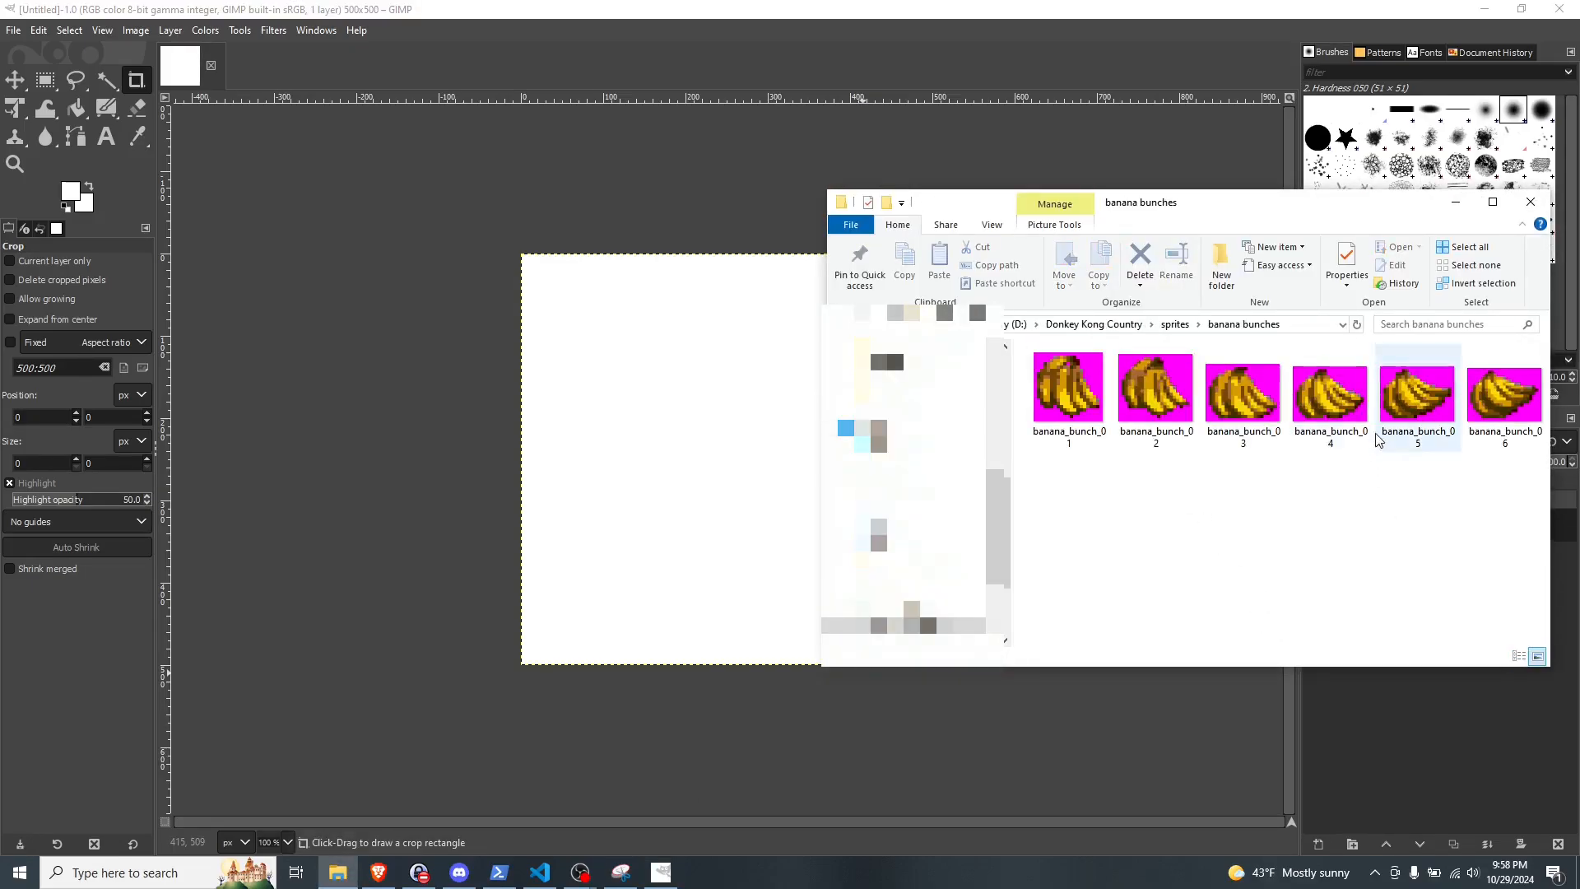
Step: Step forward and back through the saved banana bunch images to check the animation frames
left_click(1083, 386)
key("Right")
key("Right")
key("Right")
key("Right")
key("Right")
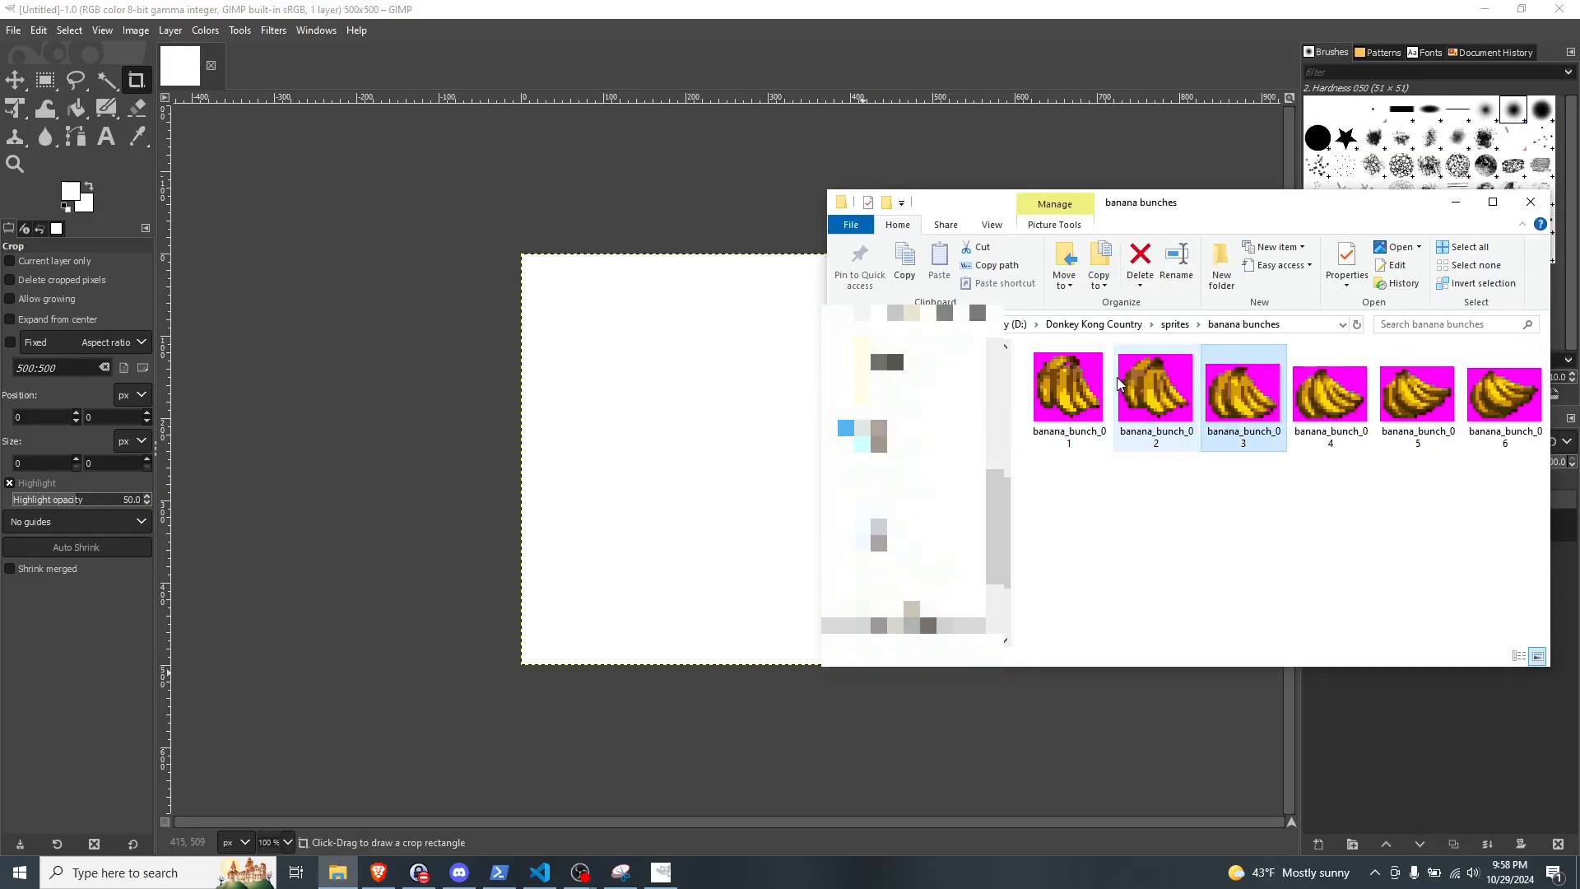
key("Left")
key("Left")
key("Left")
key("Left")
key("Left")
Step: Add banana_bunch_01 from the folder to the GIMP image as a new layer
left_click(1107, 458)
left_click_drag(1089, 404, 863, 741)
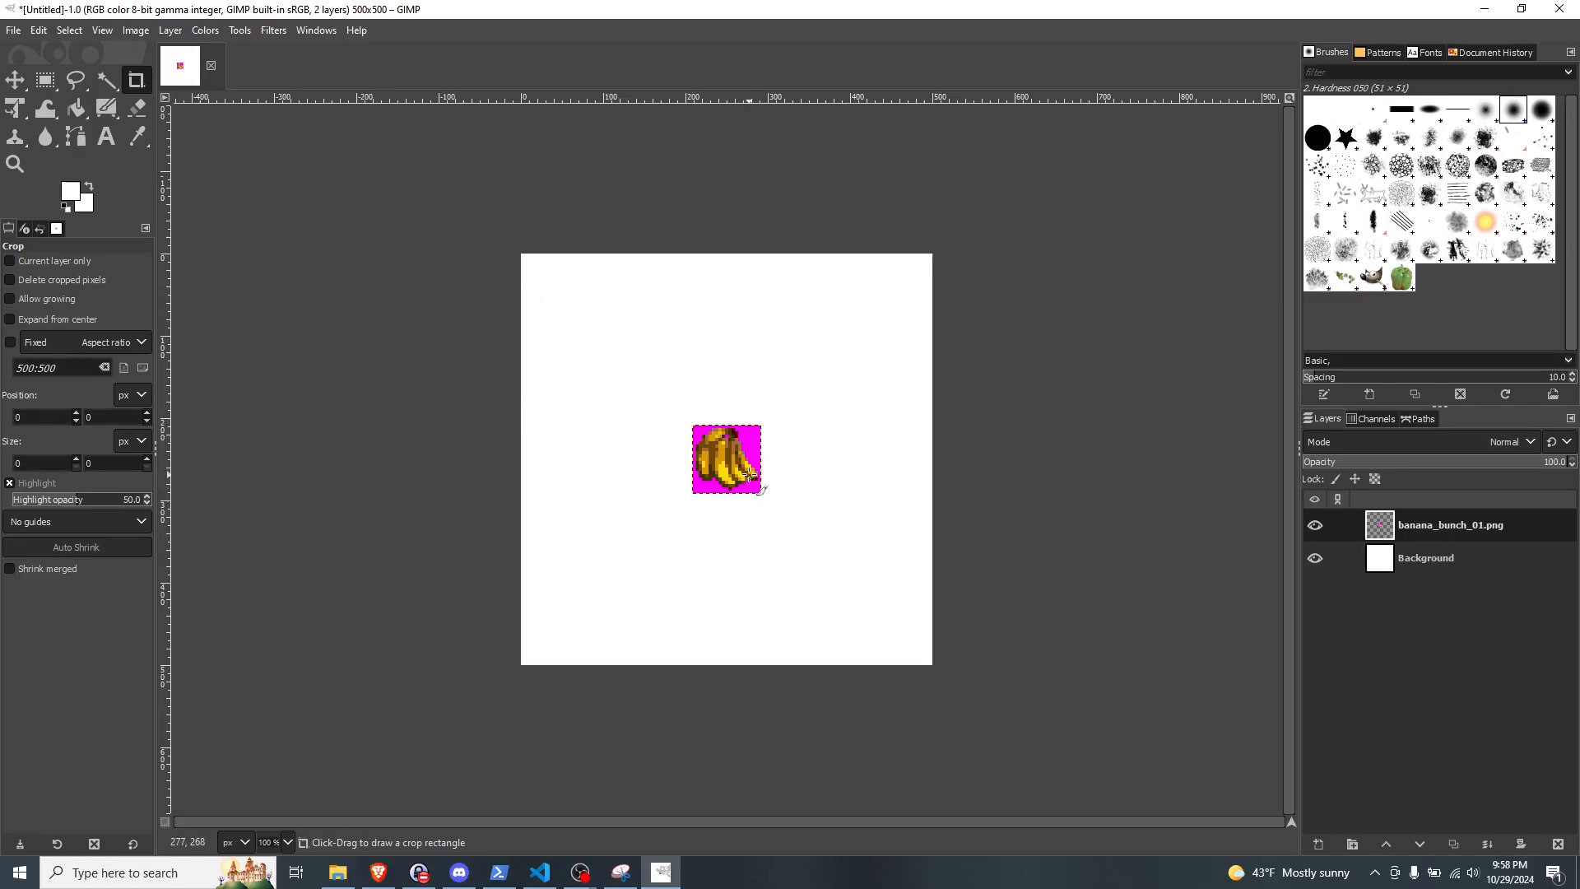
scroll(749, 477, "up", 3)
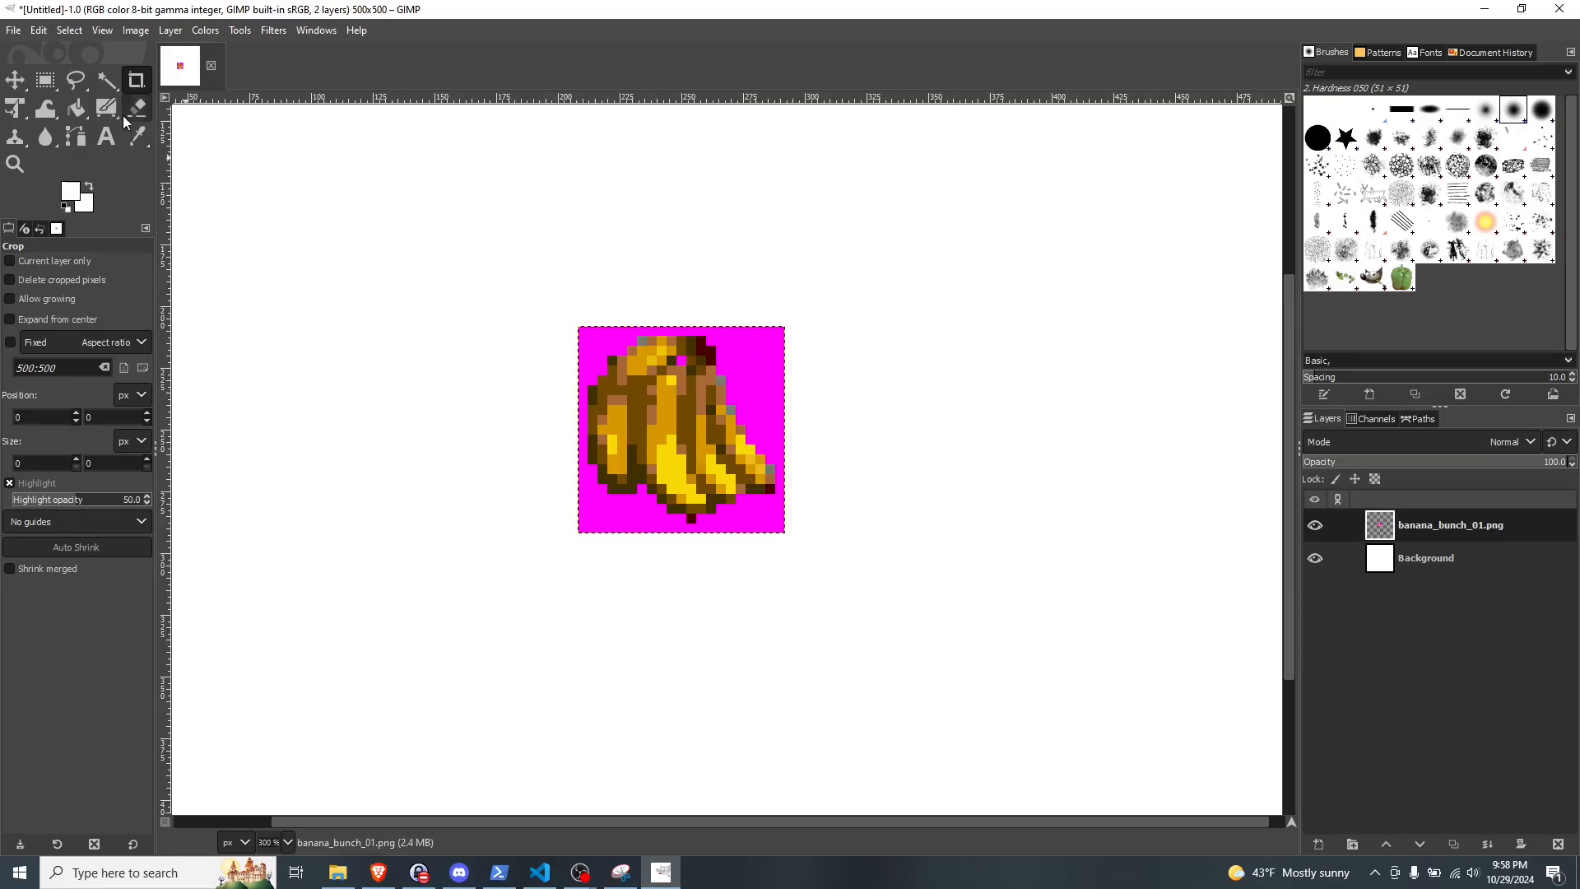
Step: Make the magenta area around the banana bunch transparent, using Fuzzy Select and an alpha channel added to the layer
left_click(107, 80)
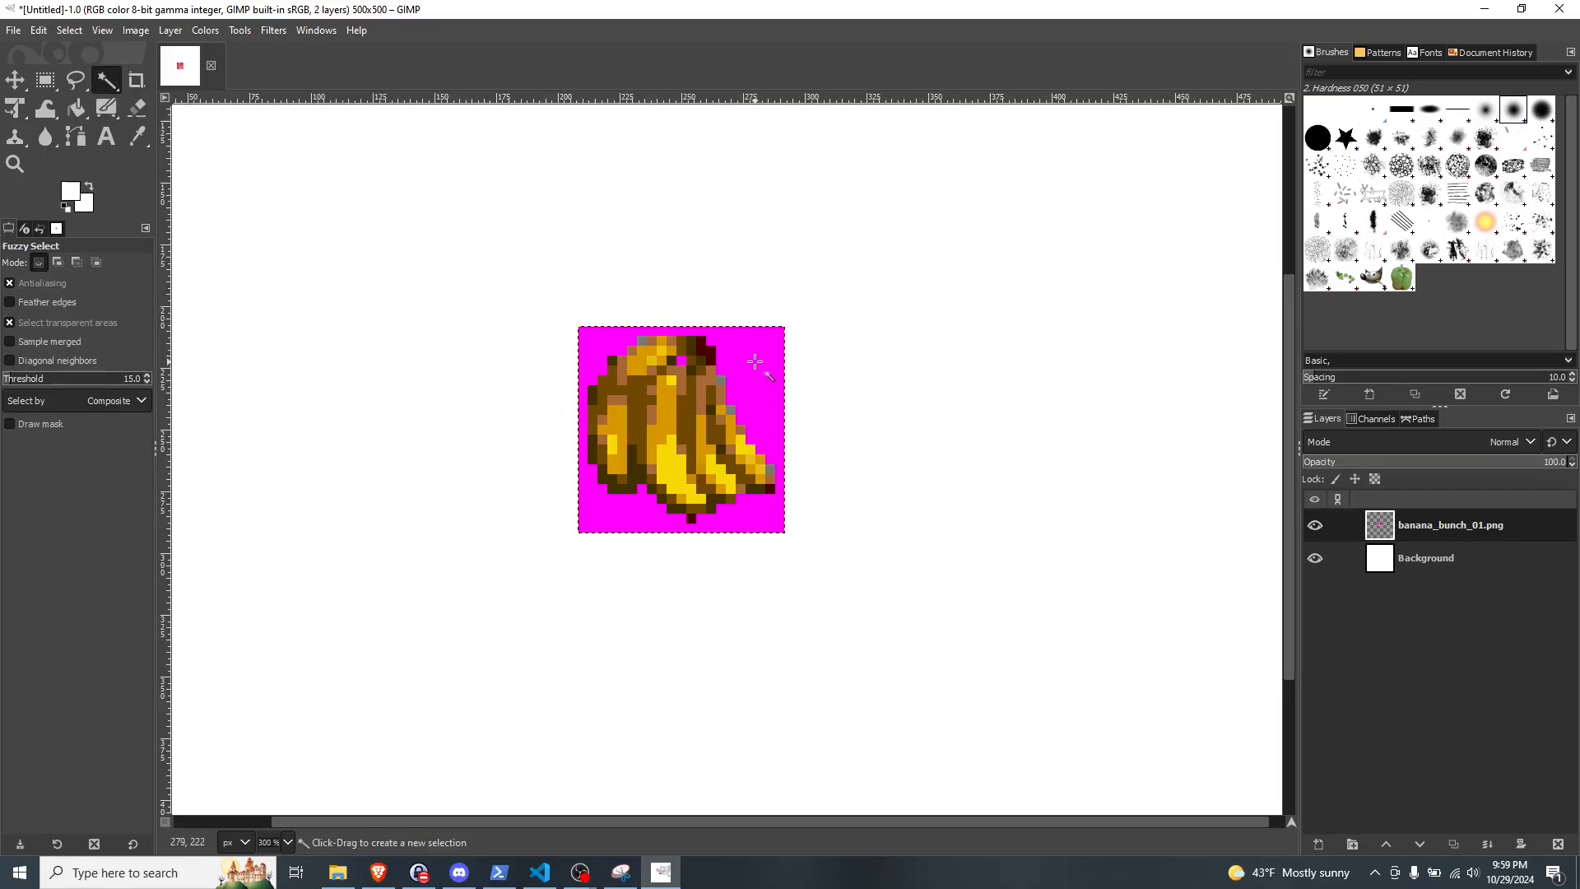
left_click(754, 353)
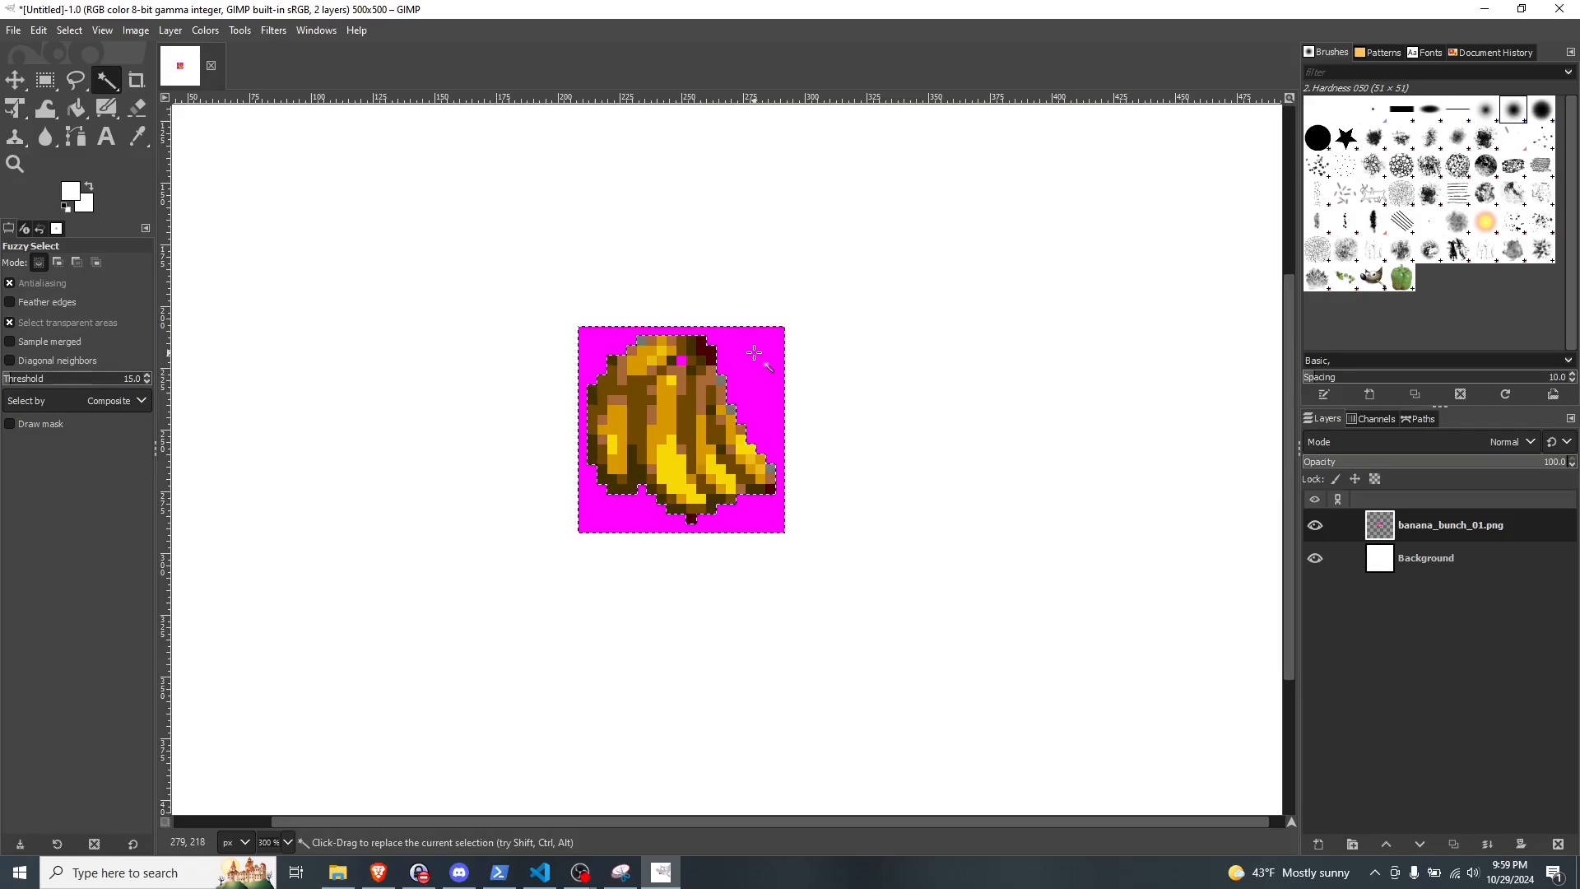
right_click(753, 353)
mouse_move(823, 483)
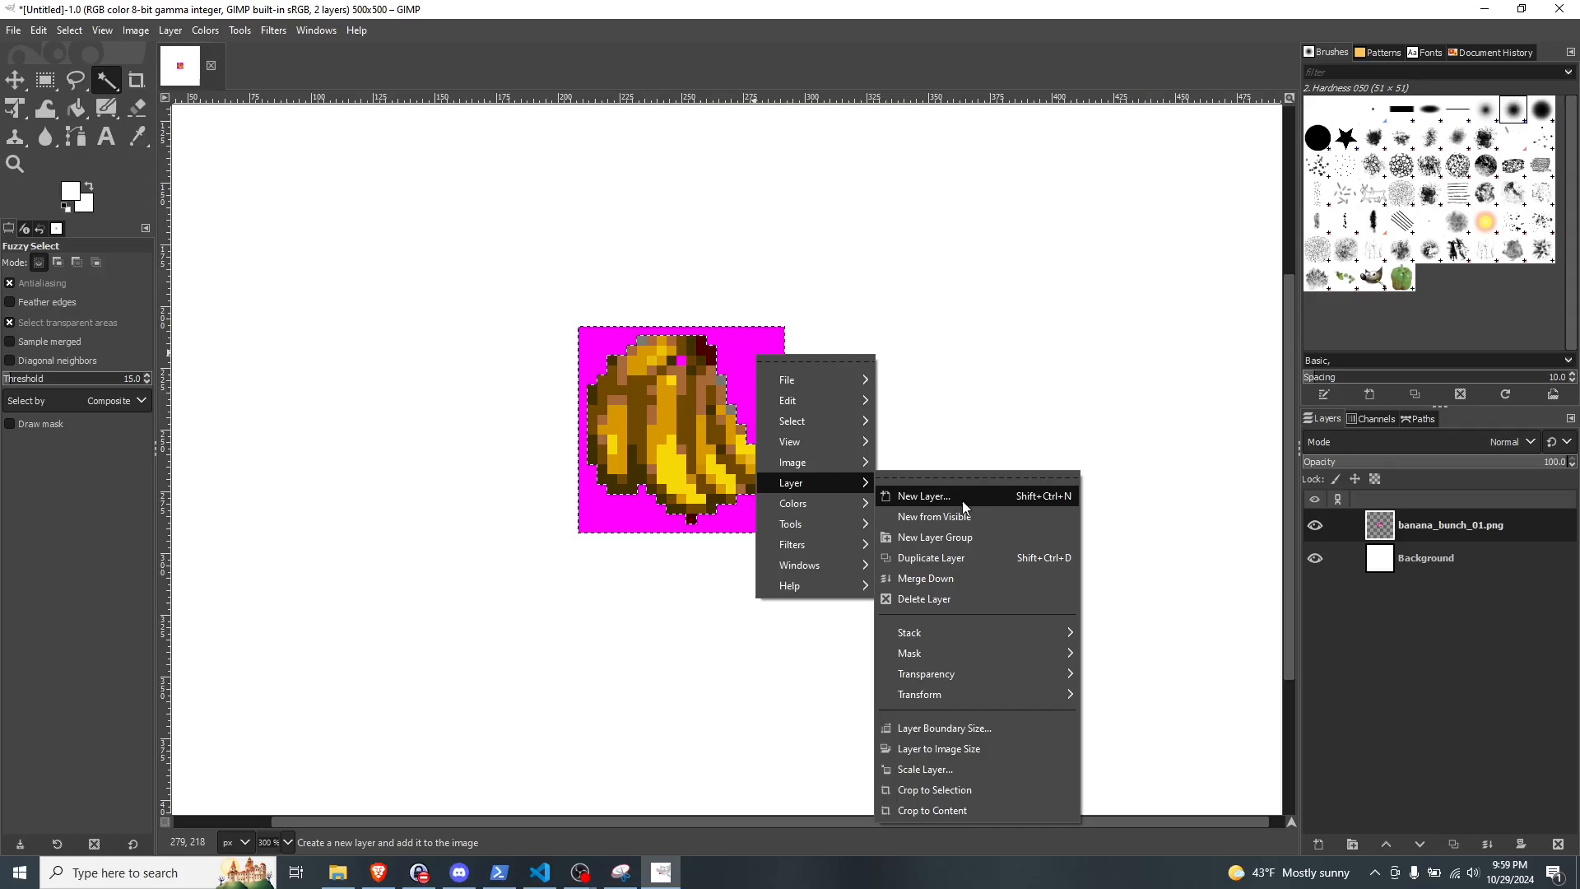
mouse_move(948, 675)
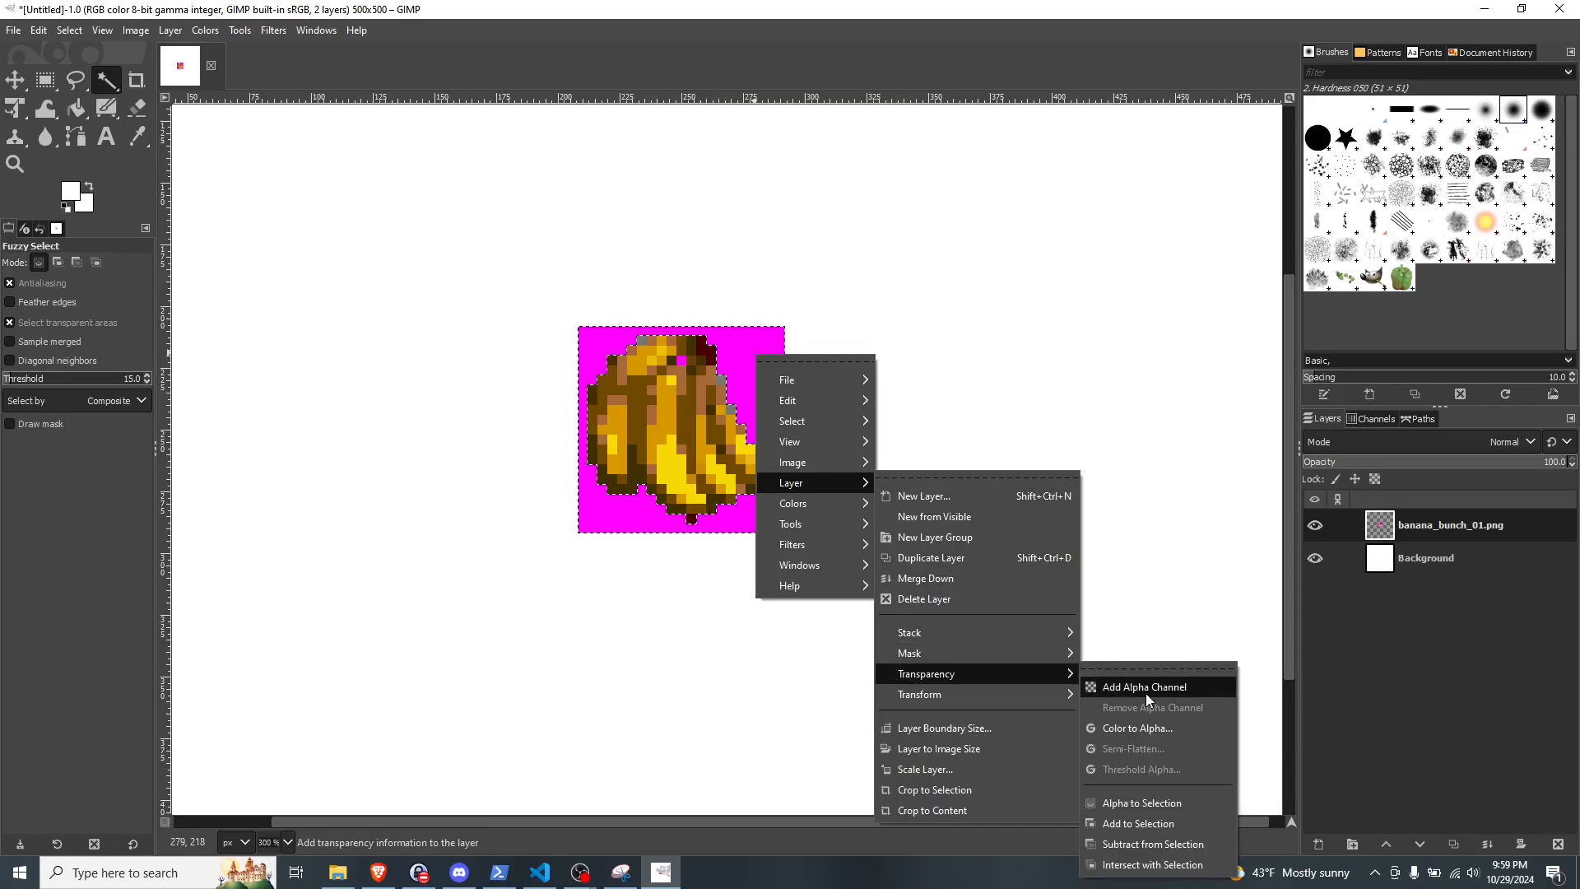
left_click(1146, 695)
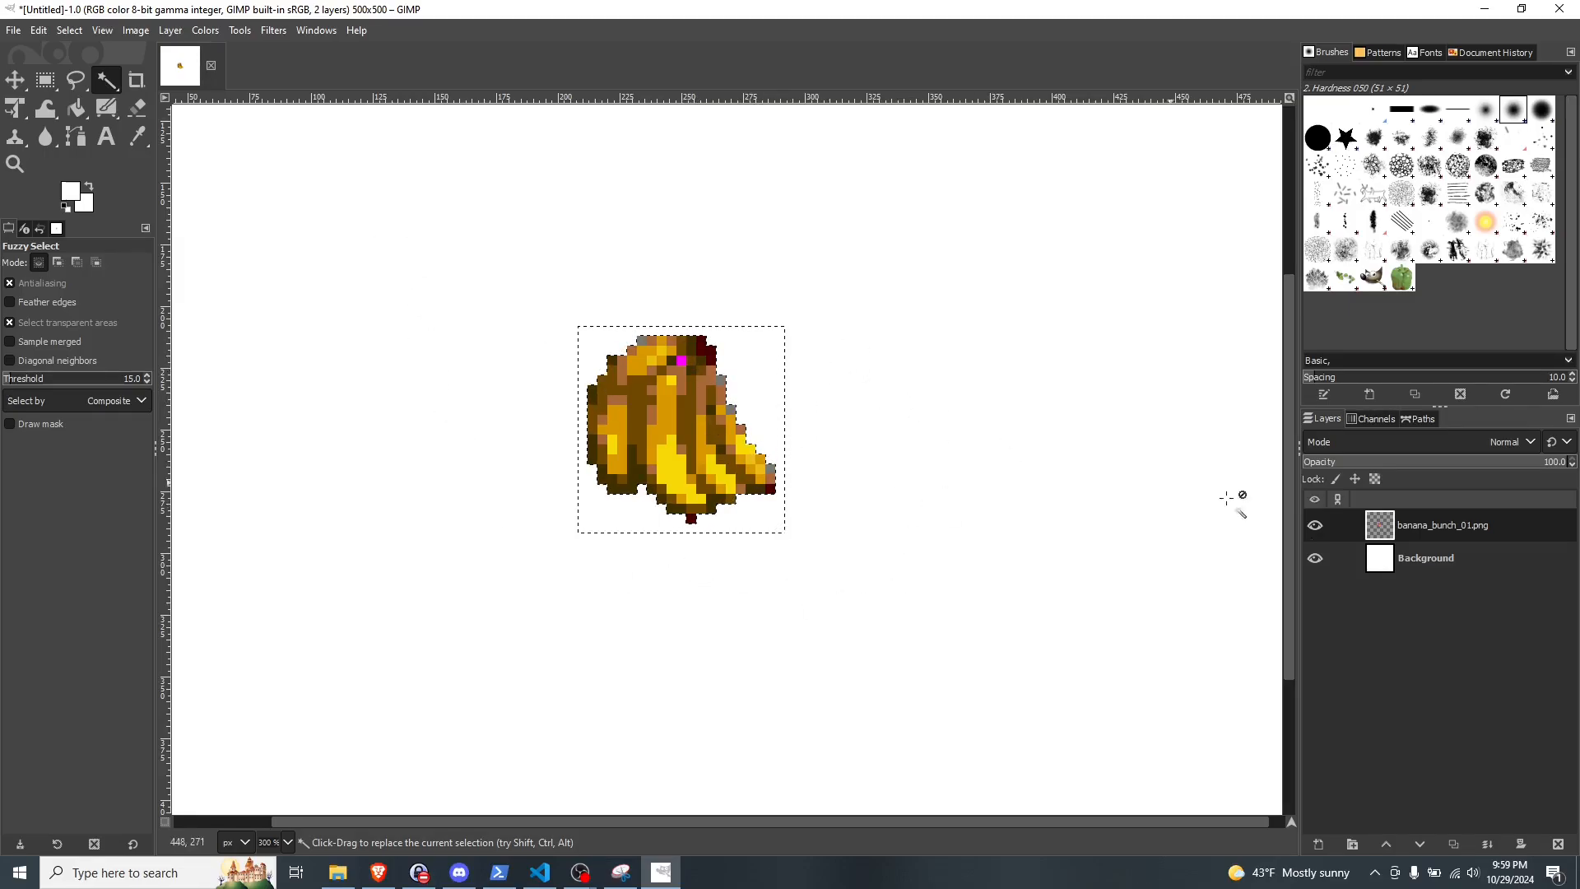
Step: Delete the white Background layer
left_click(1432, 559)
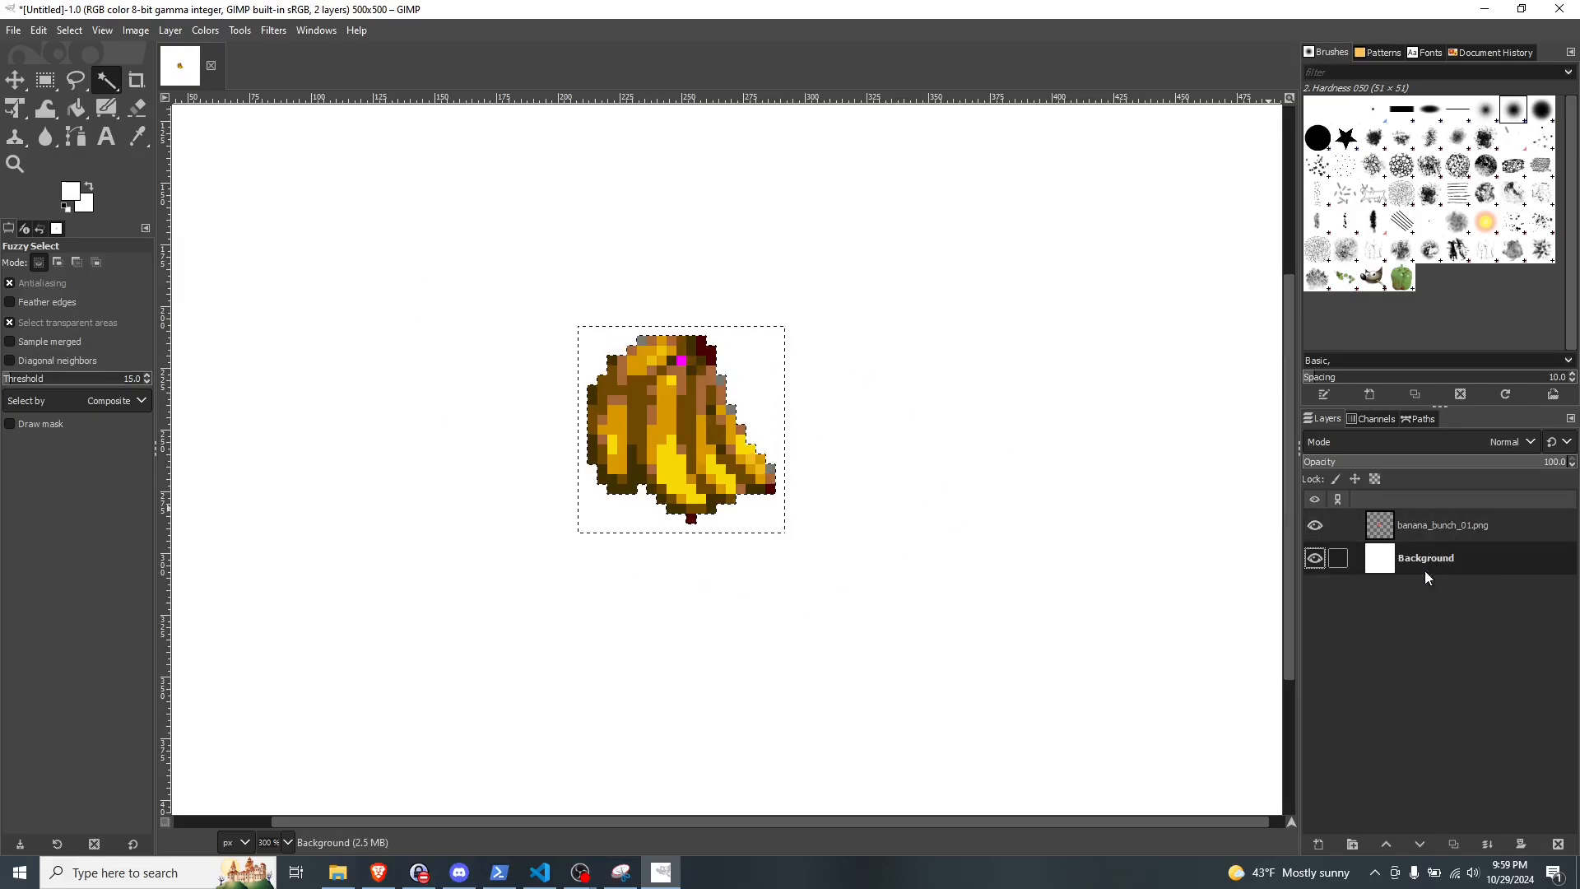
right_click(1434, 556)
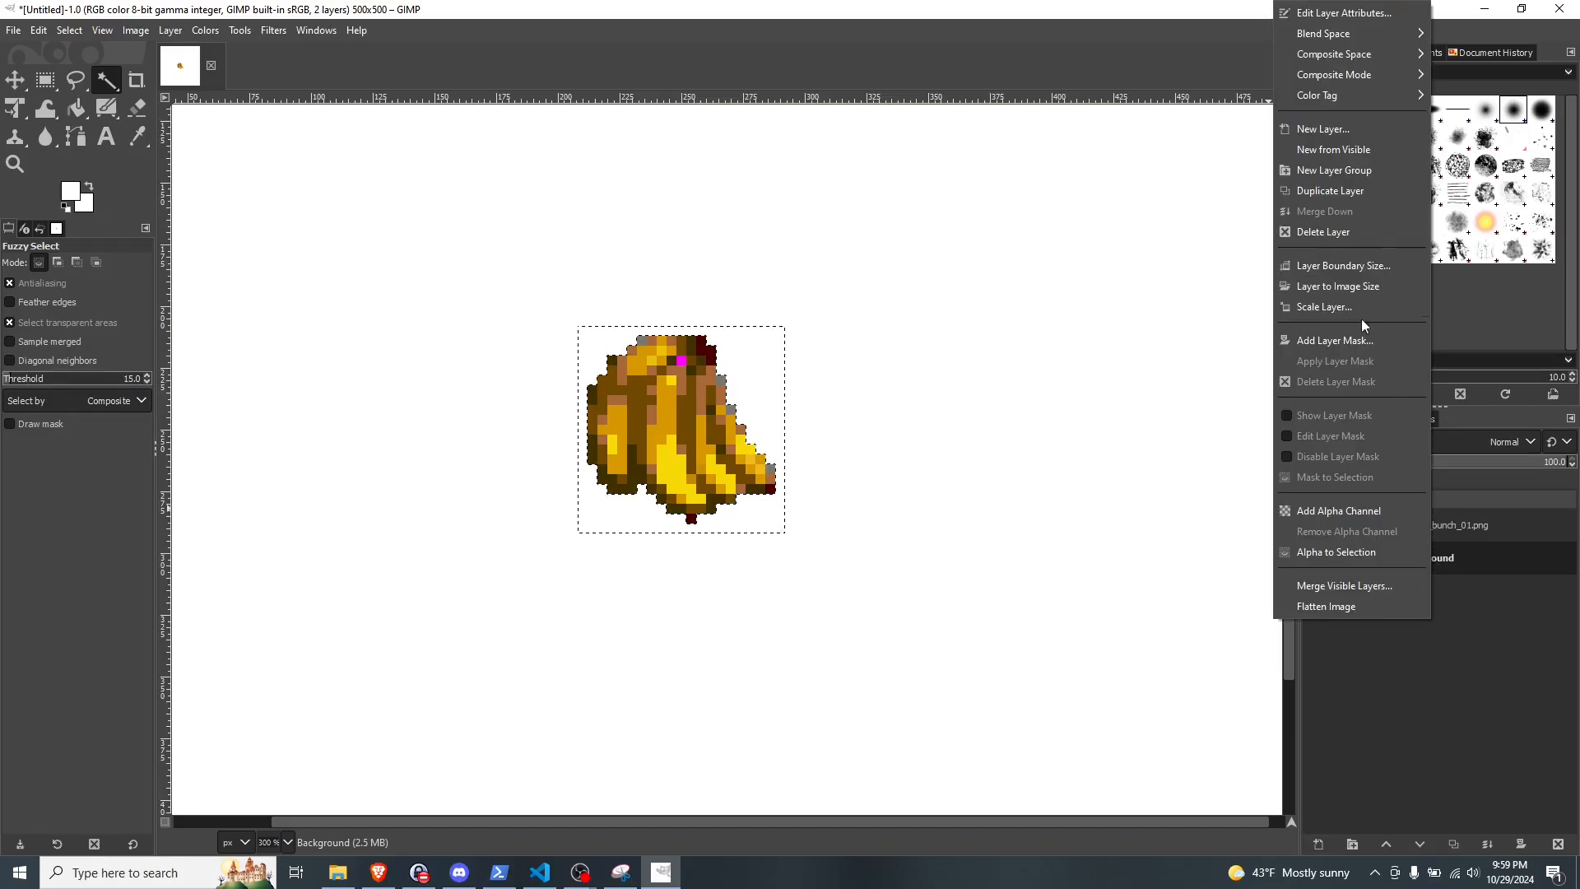
left_click(1356, 231)
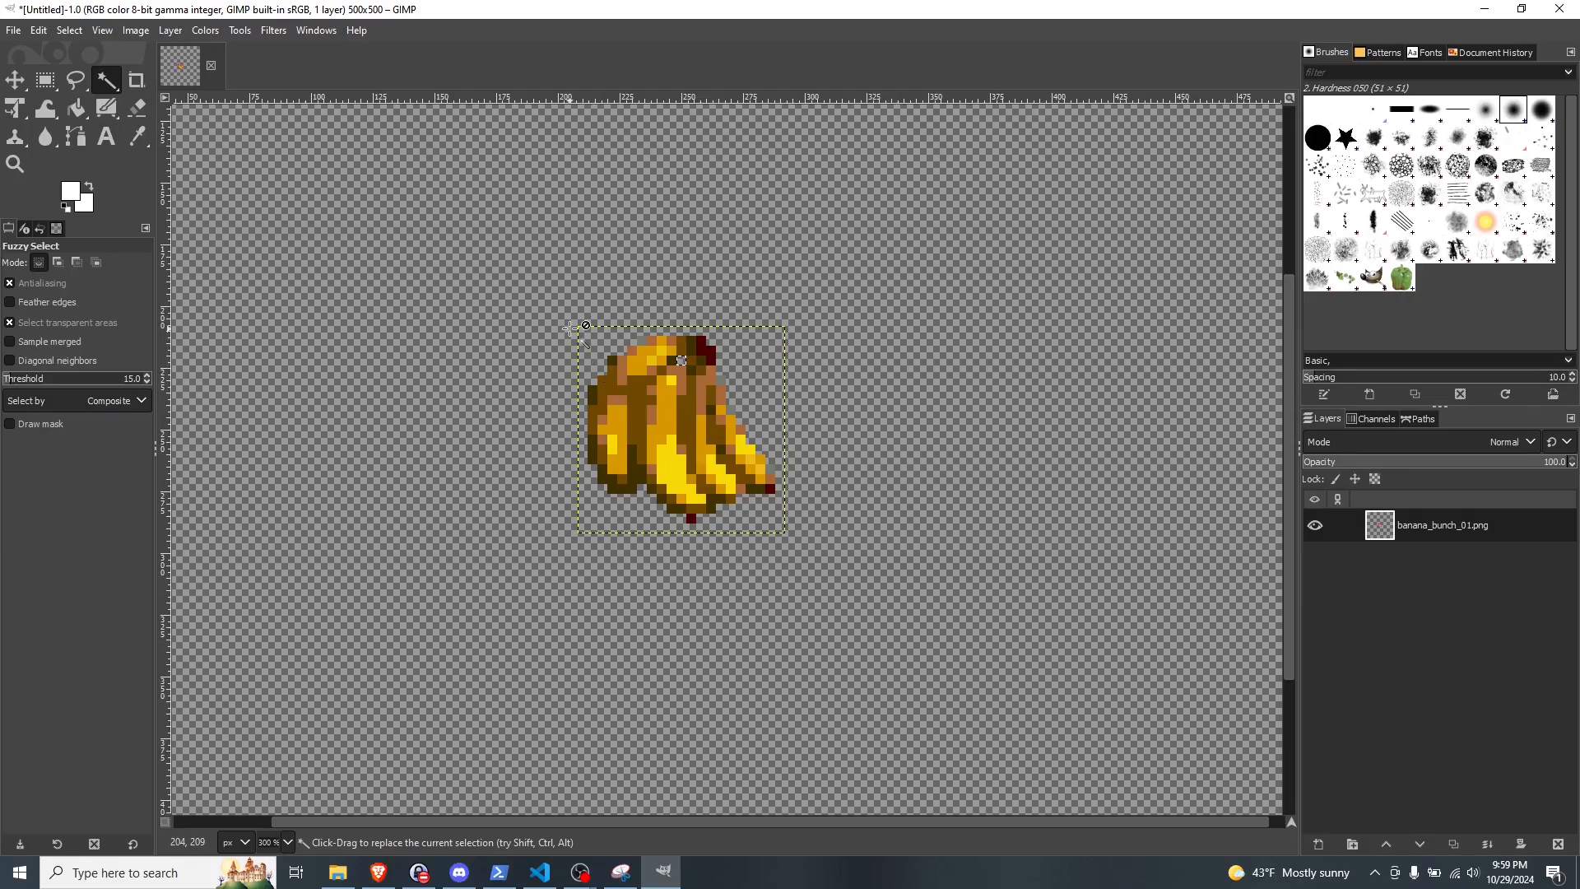
Step: Draw a crop rectangle of about 85 × 85 px around the banana bunch
key("ctrl")
scroll(623, 387, "up", 5, "ctrl")
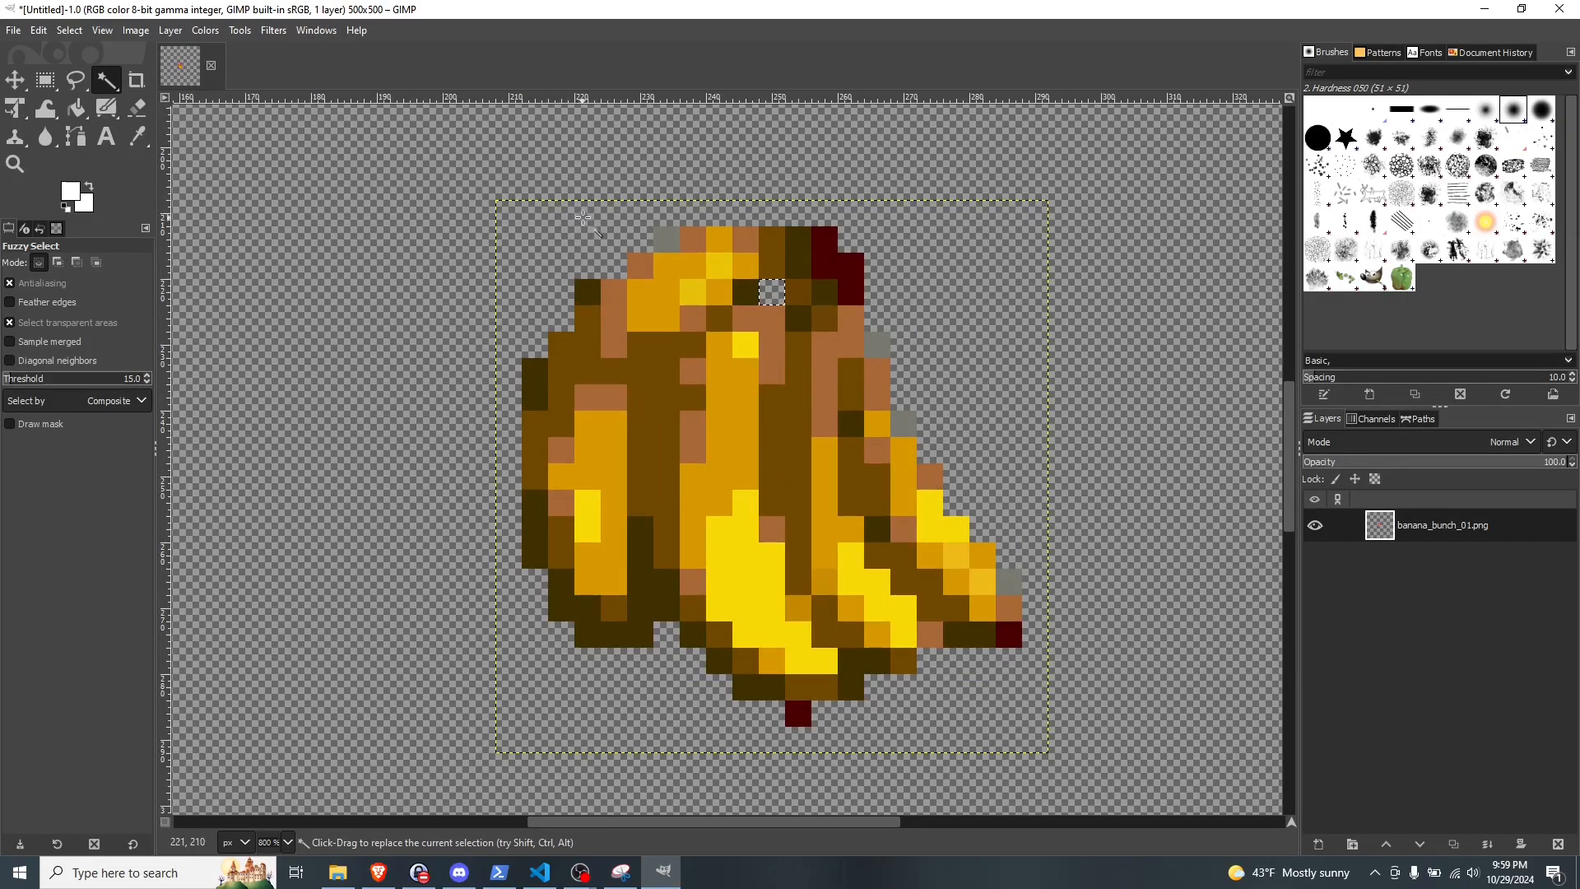
key("shift+c")
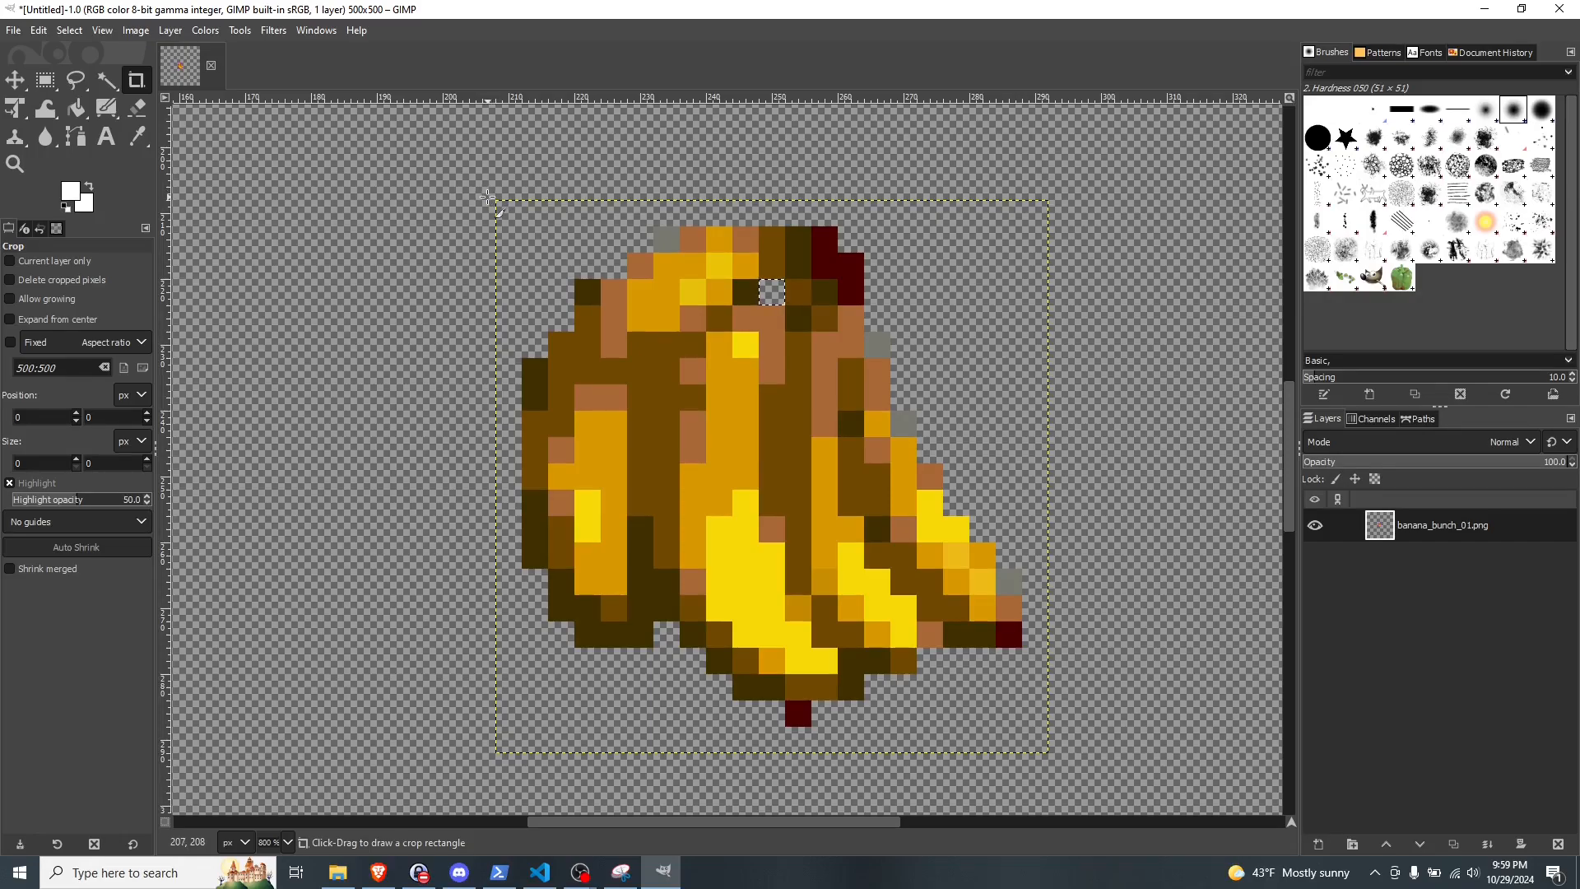
left_click_drag(490, 199, 1048, 756)
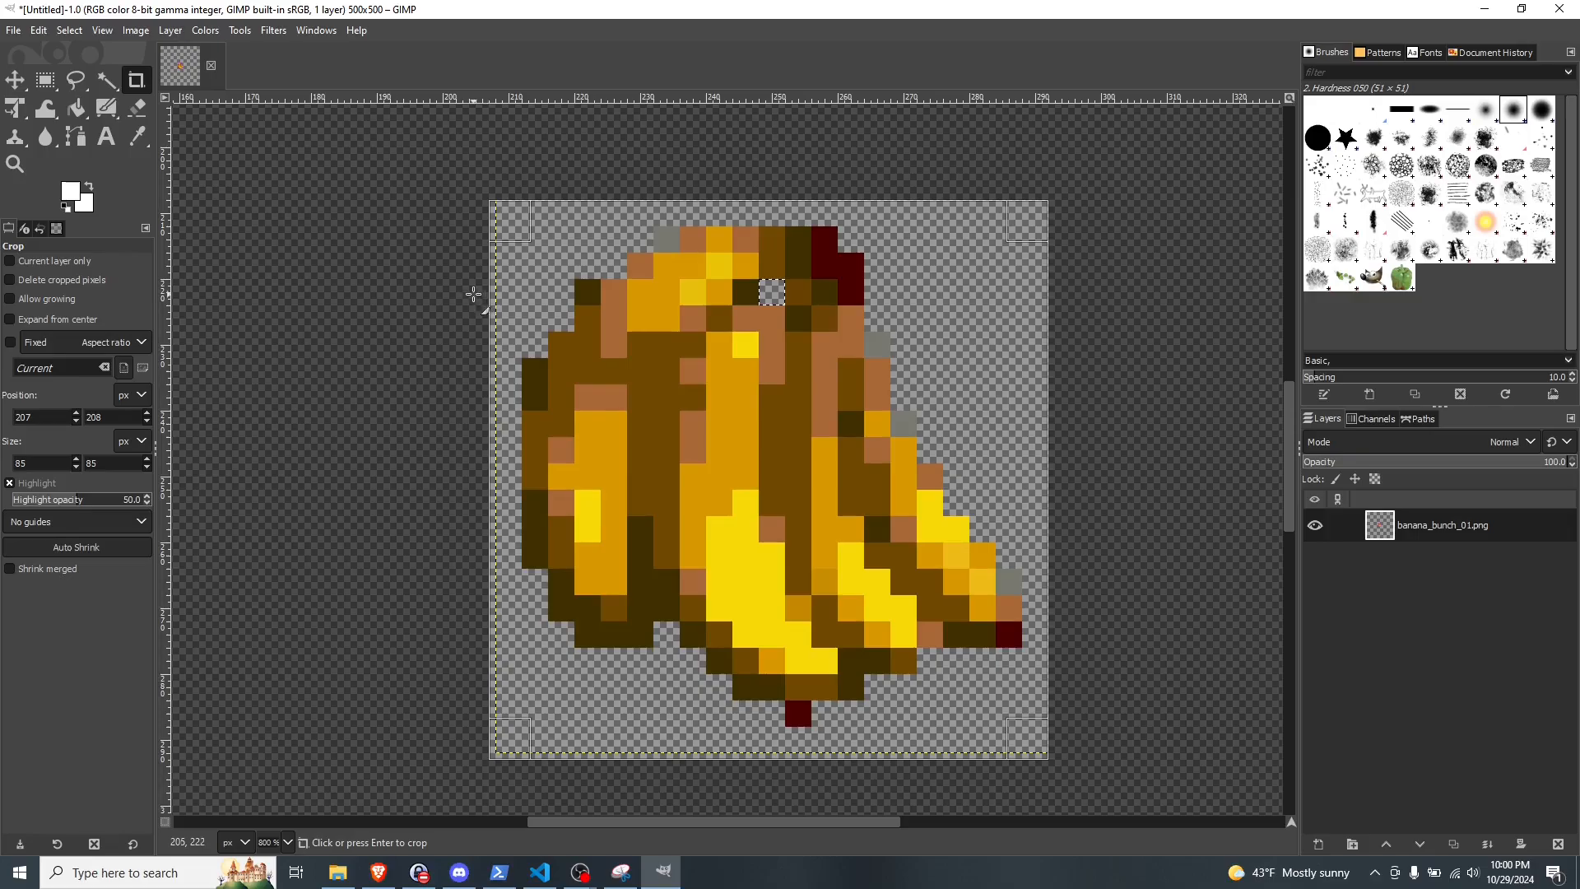
Step: Tighten the crop rectangle's left and top edges against the banana bunch, starting it at position 212, 212
scroll(536, 437, "up", 1)
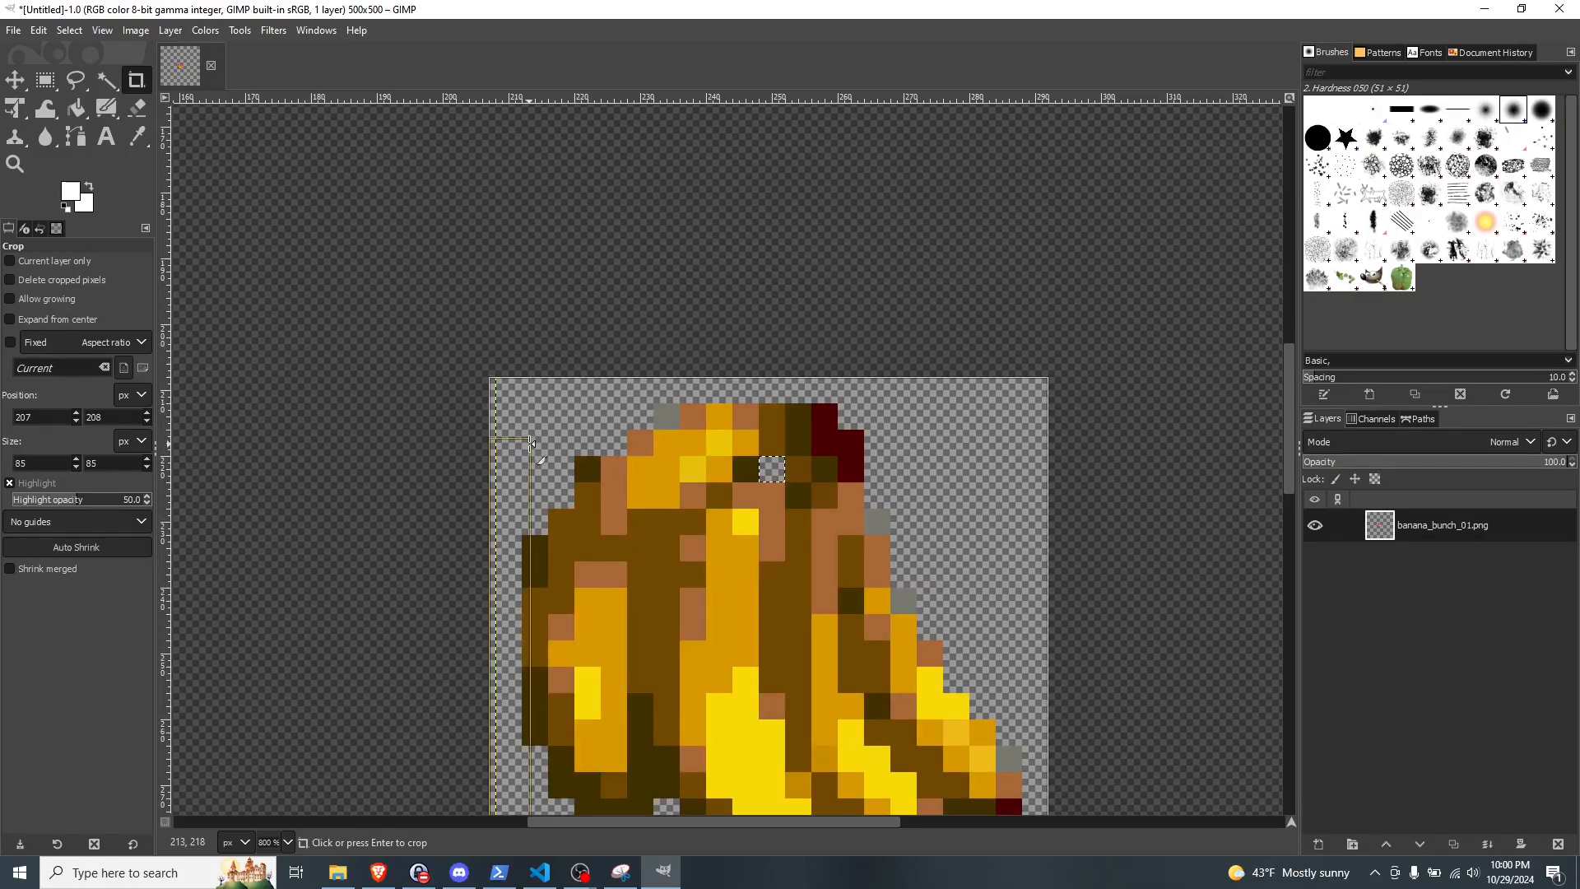
scroll(503, 322, "down", 1)
scroll(529, 395, "up", 2)
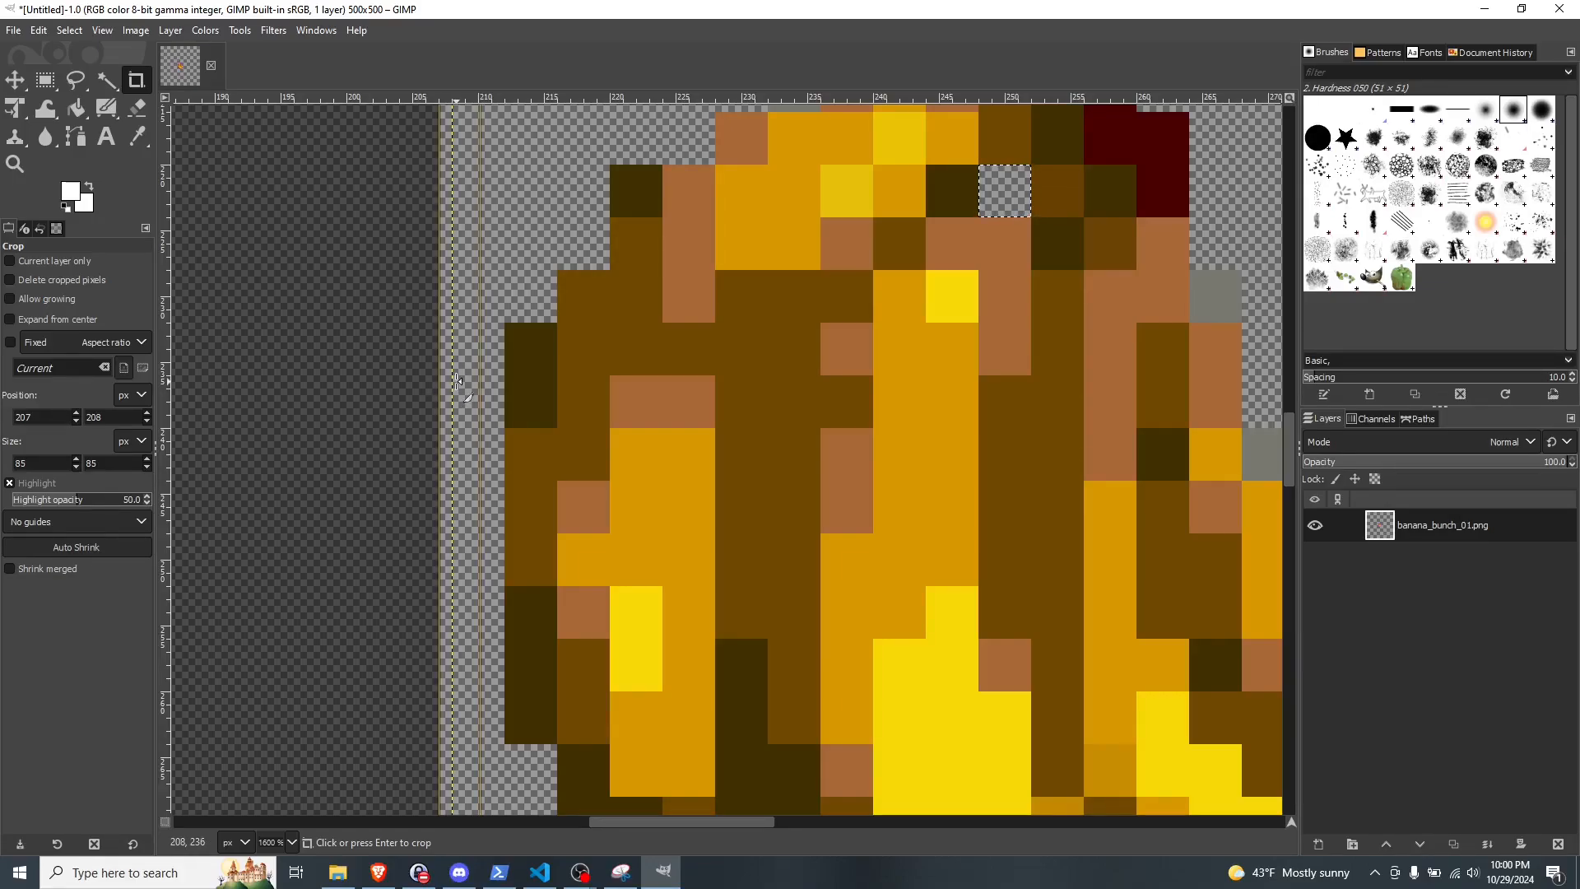
left_click_drag(457, 378, 506, 383)
scroll(1004, 432, "up", 5)
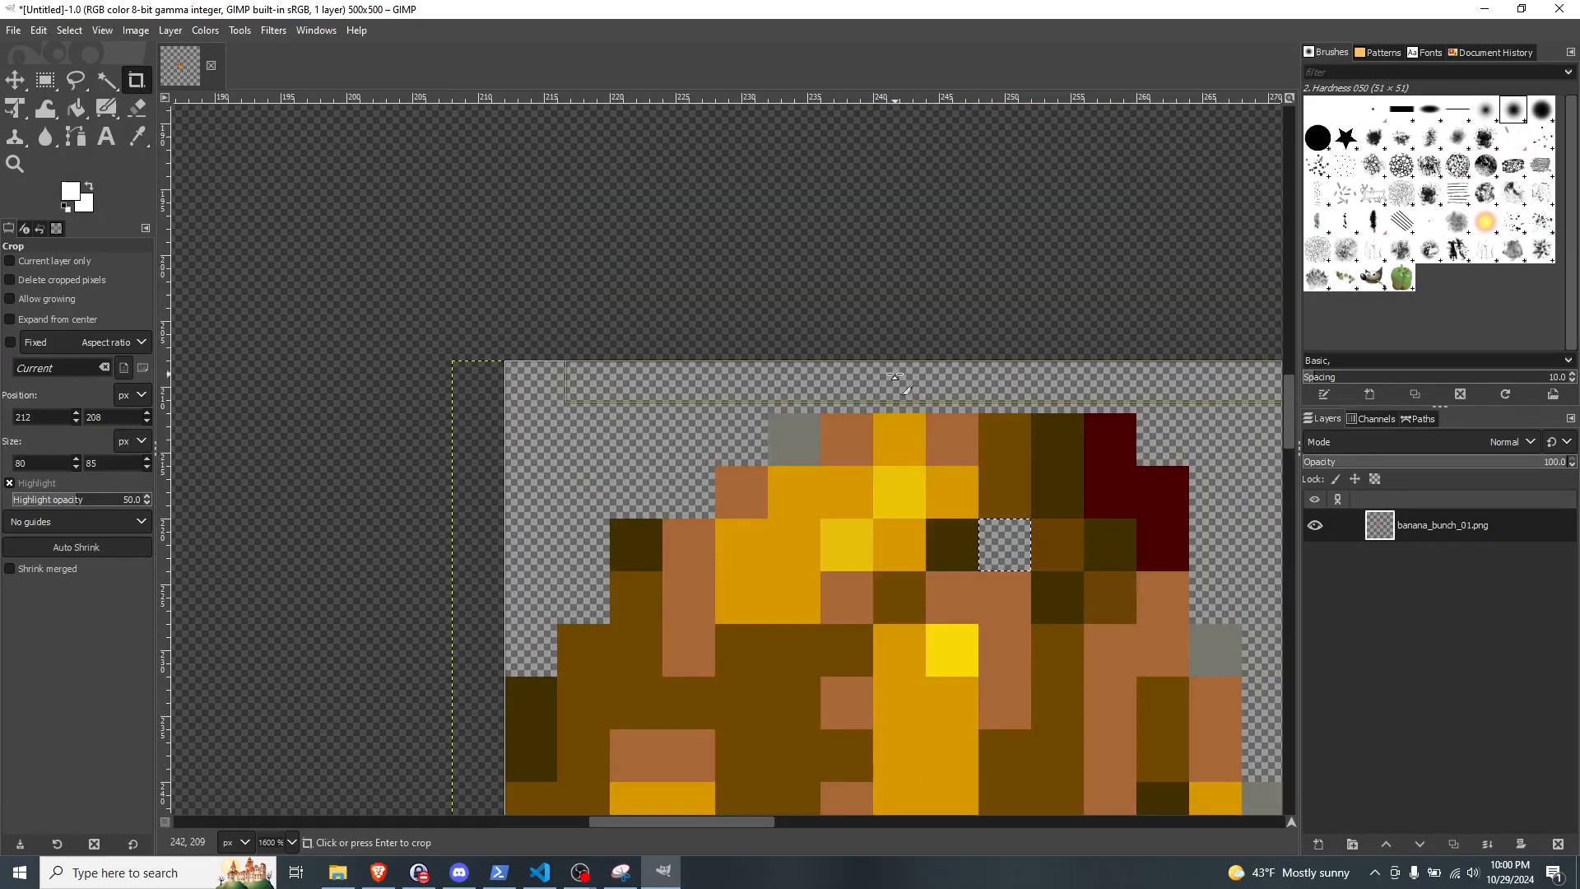
left_click_drag(903, 372, 904, 424)
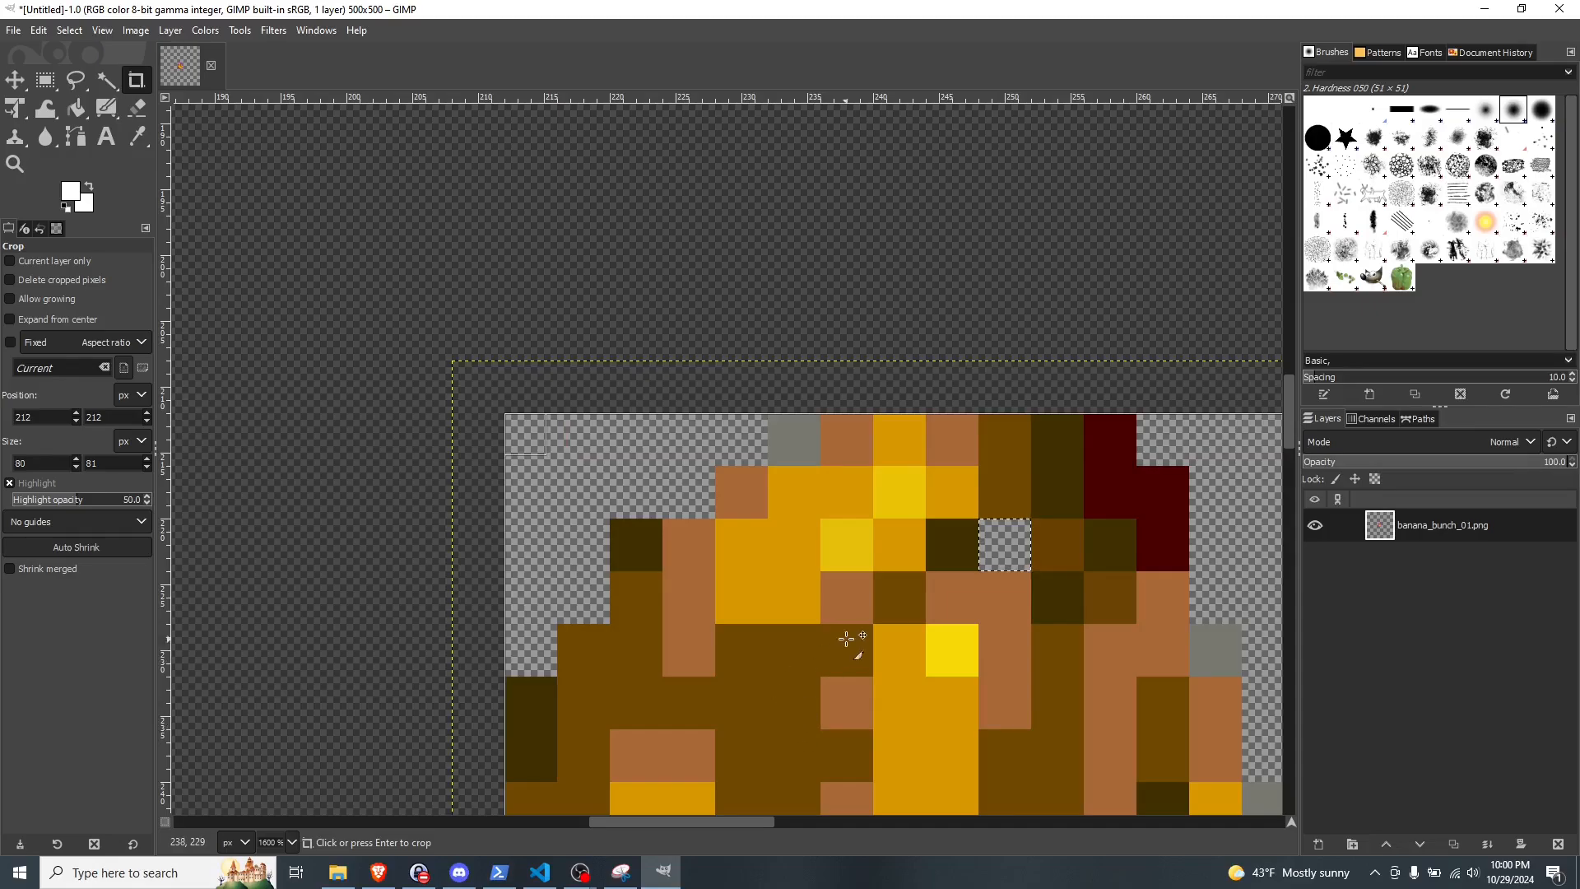
Step: Tighten the crop rectangle's right and bottom edges to a size of 76 × 76 px and crop the image
scroll(916, 574, "down", 6)
scroll(916, 574, "right", 7)
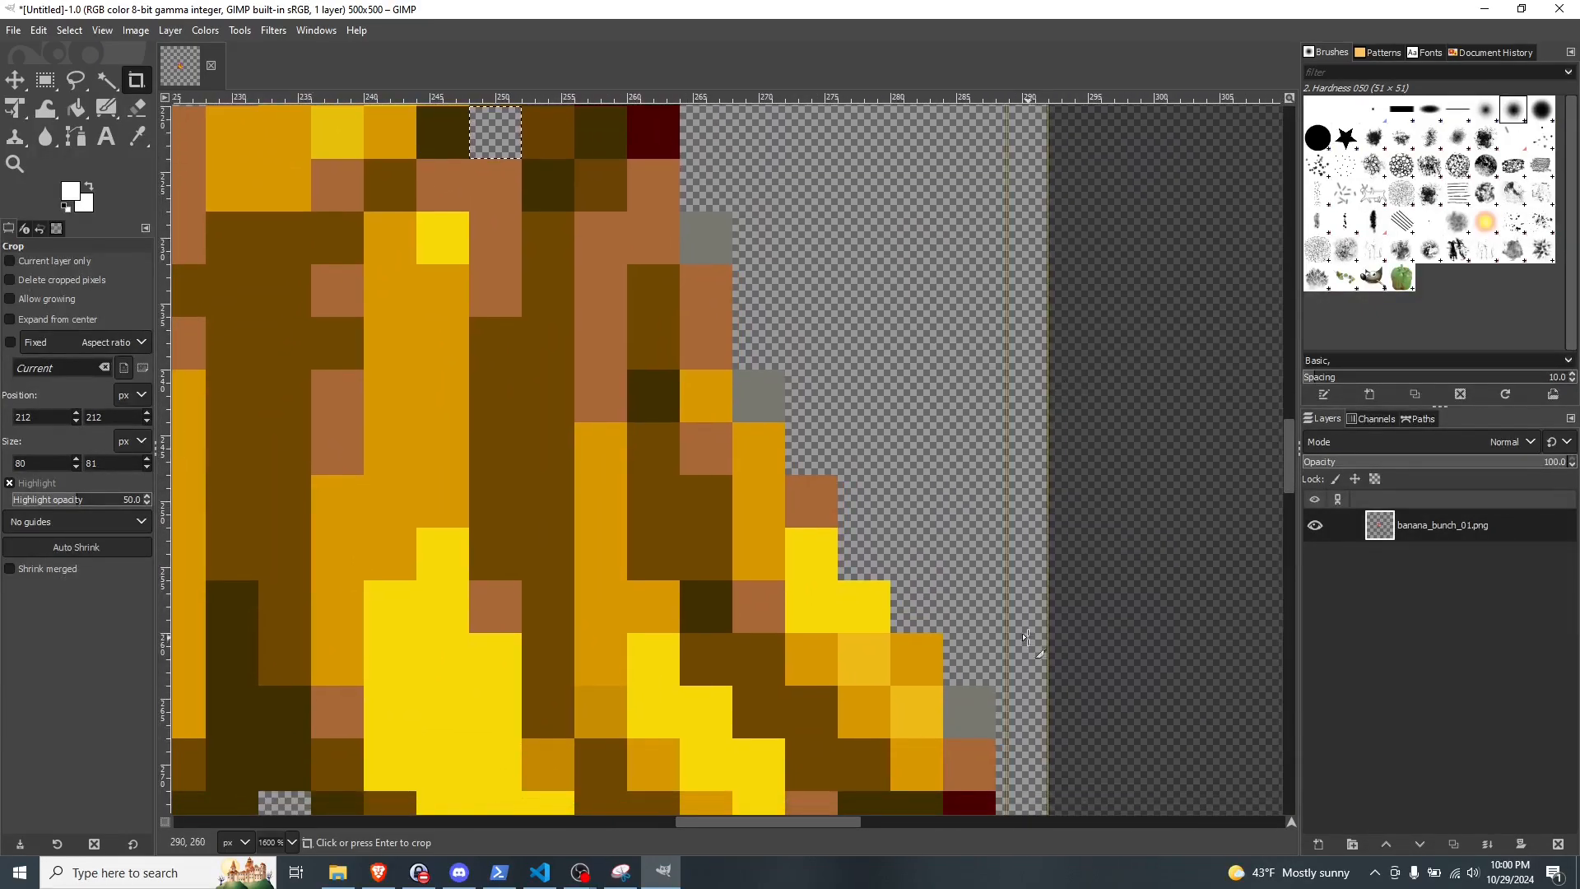
left_click_drag(1026, 637, 891, 378)
scroll(758, 491, "down", 3)
scroll(758, 492, "left", 3)
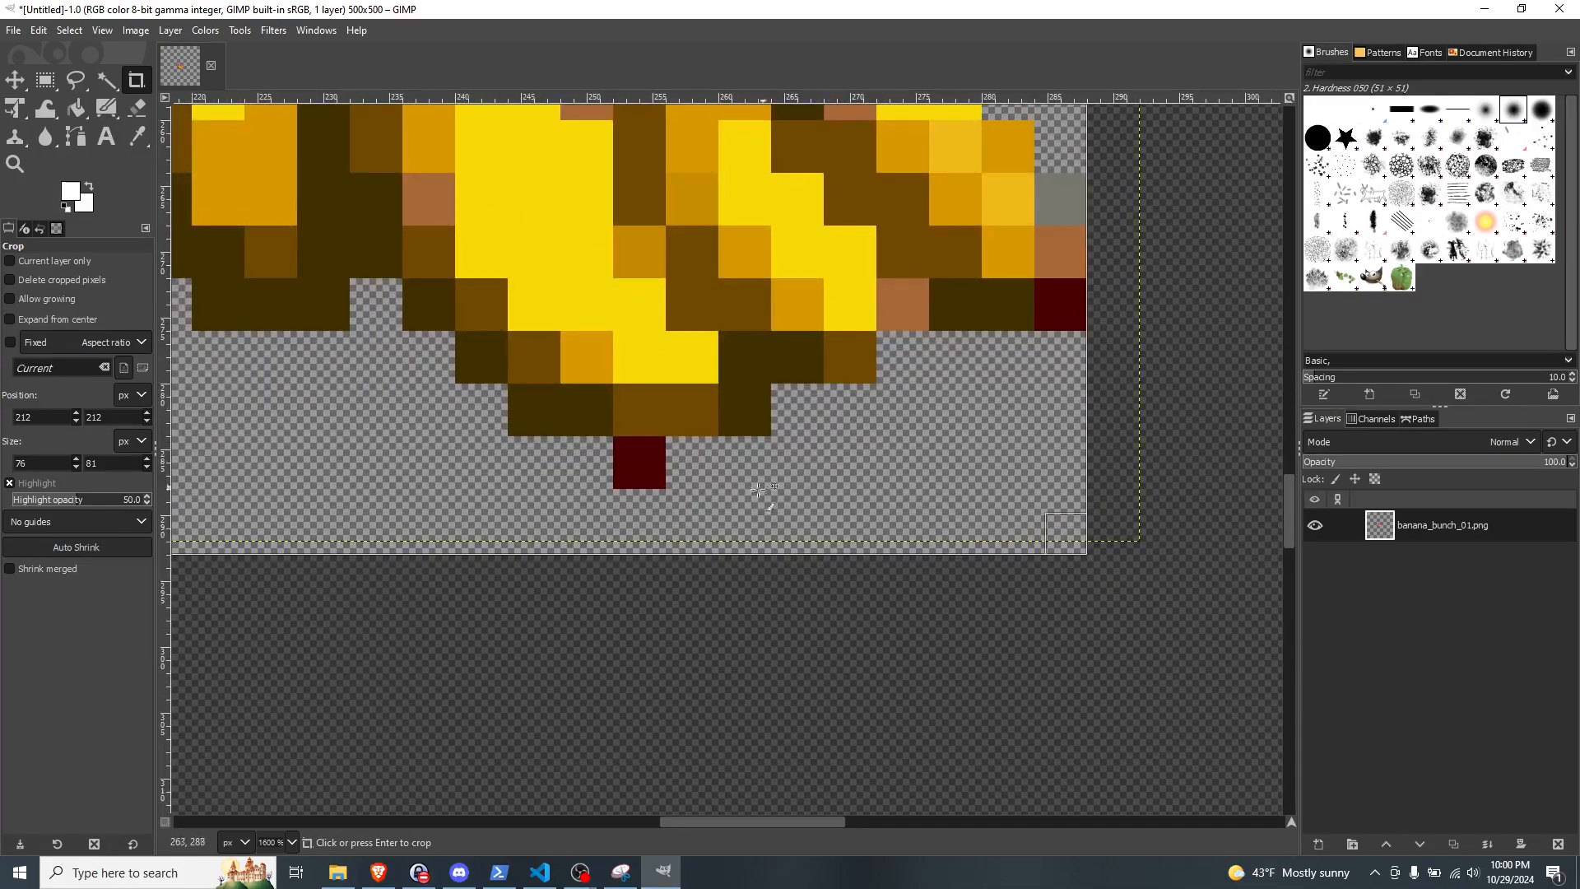
left_click_drag(694, 533, 684, 467)
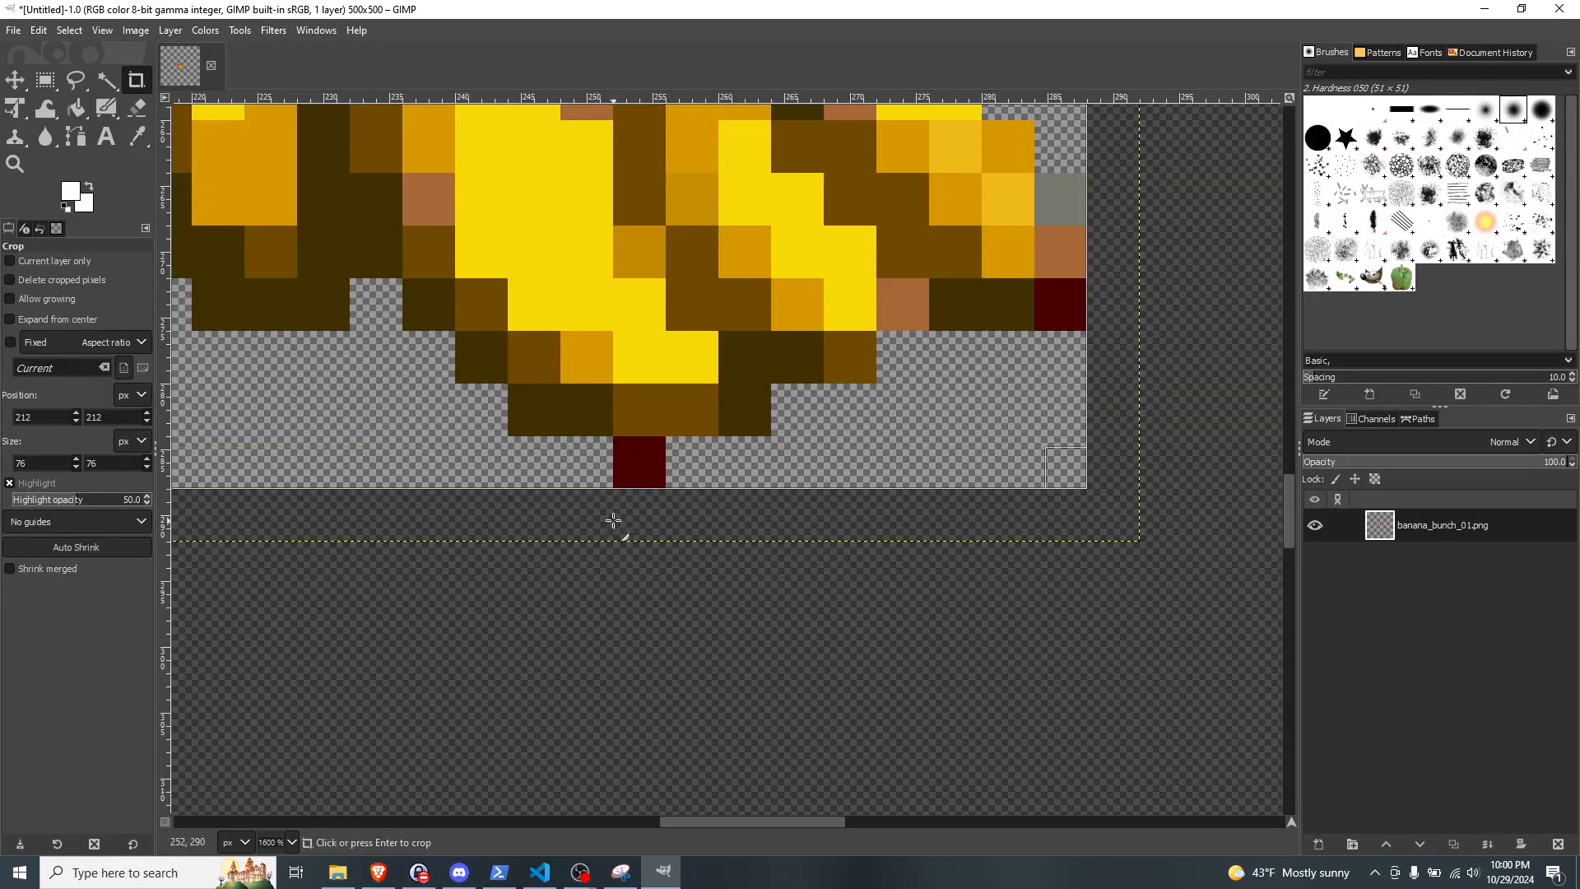
scroll(639, 368, "down", 5)
left_click_drag(445, 266, 495, 405)
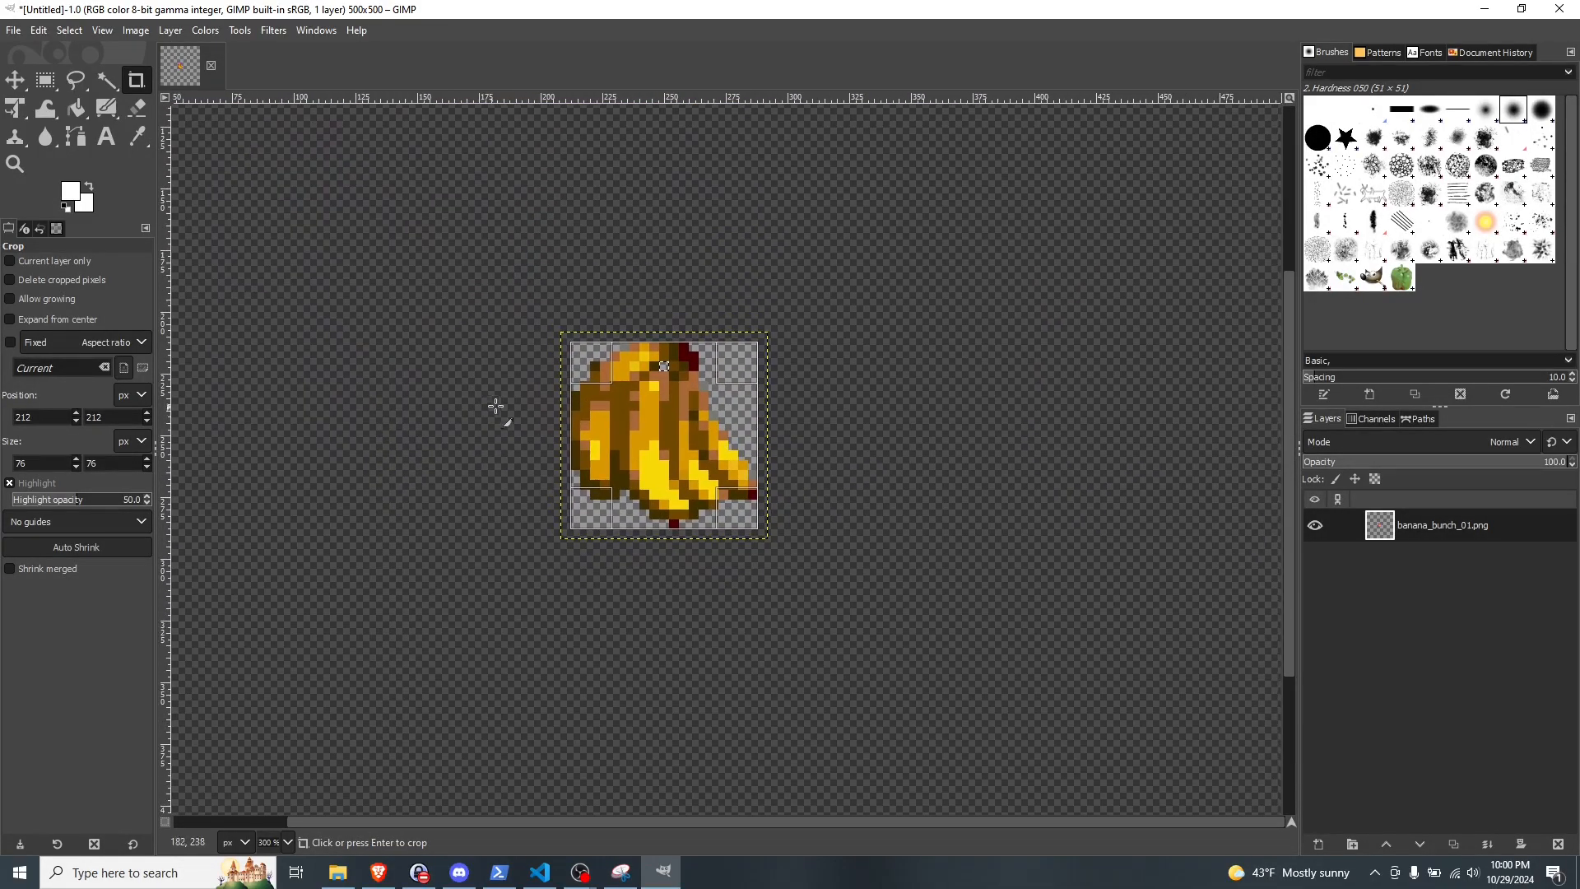
key("Return")
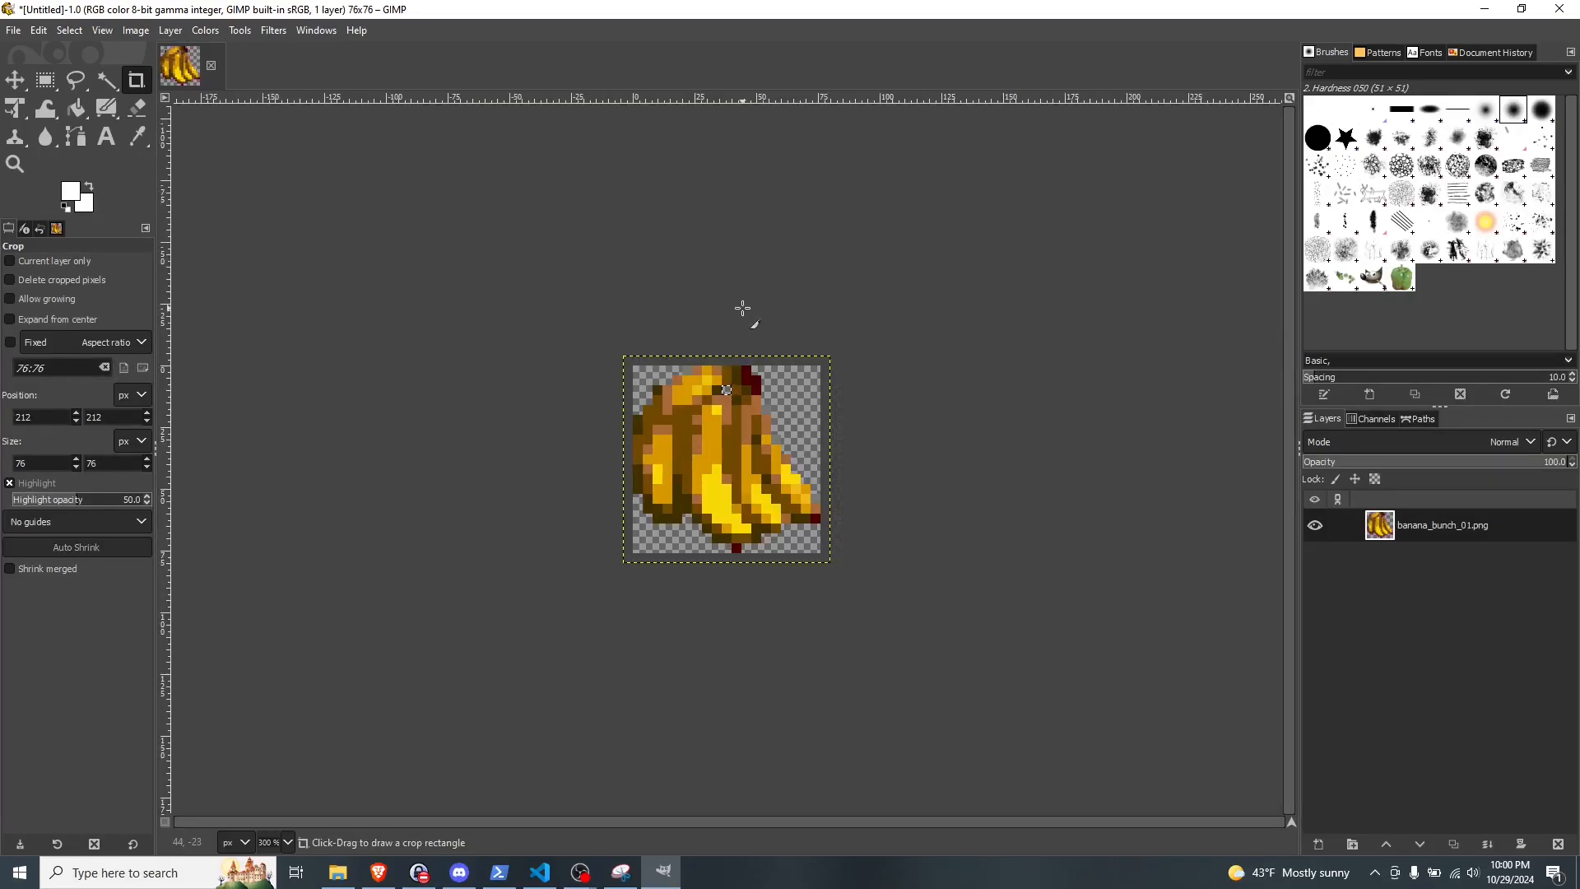
Step: Export the image as banana_bunch_01_transparent.png into the sprites' banana bunches folder with the default PNG options
left_click(13, 30)
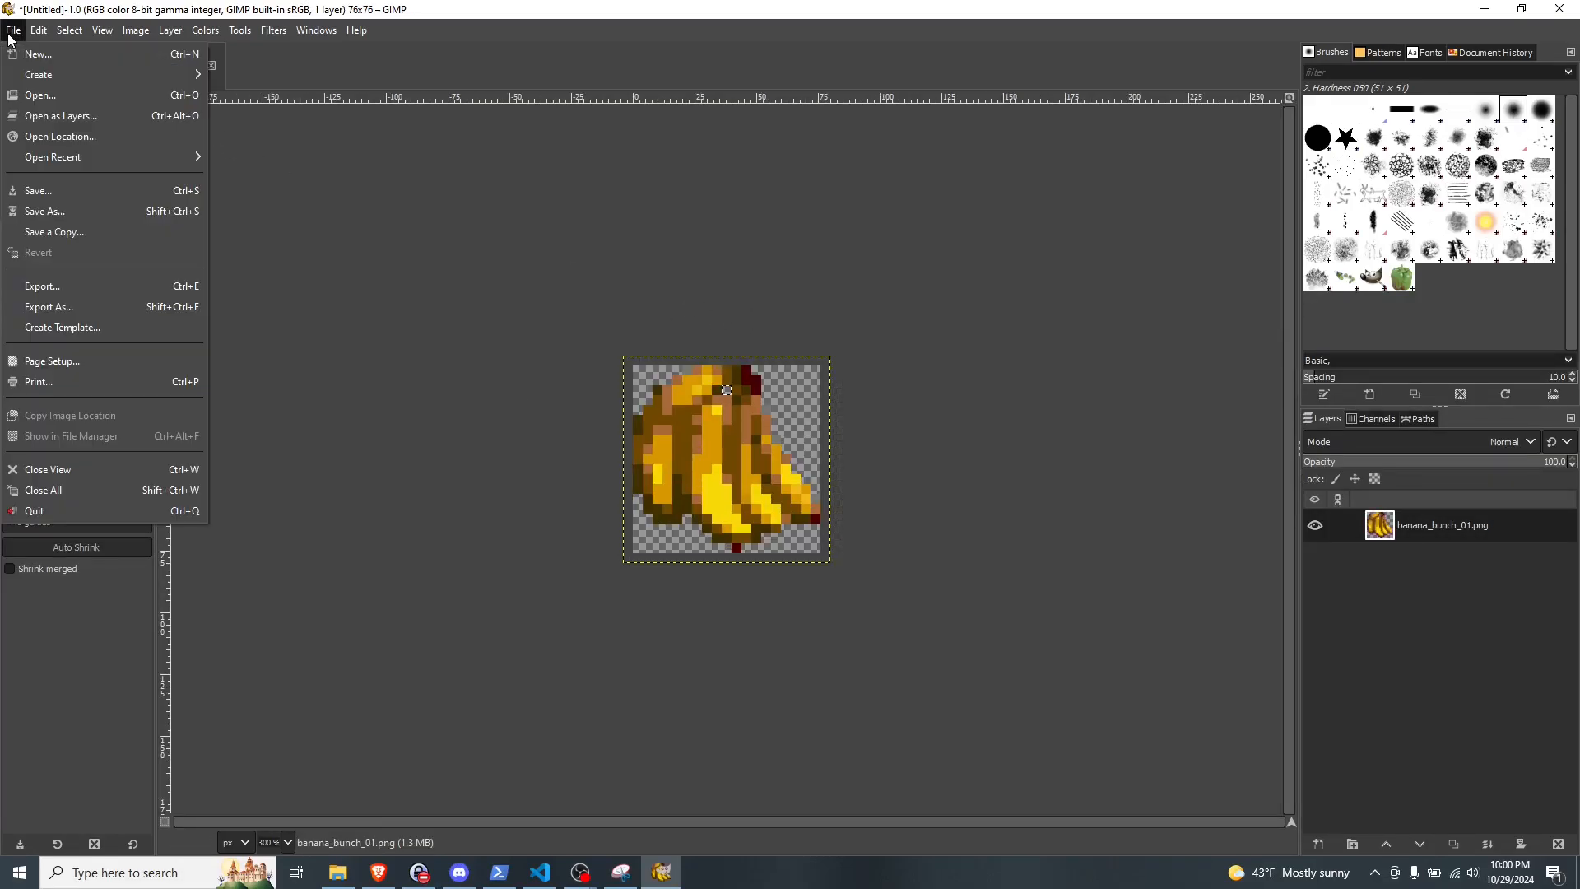
left_click(54, 311)
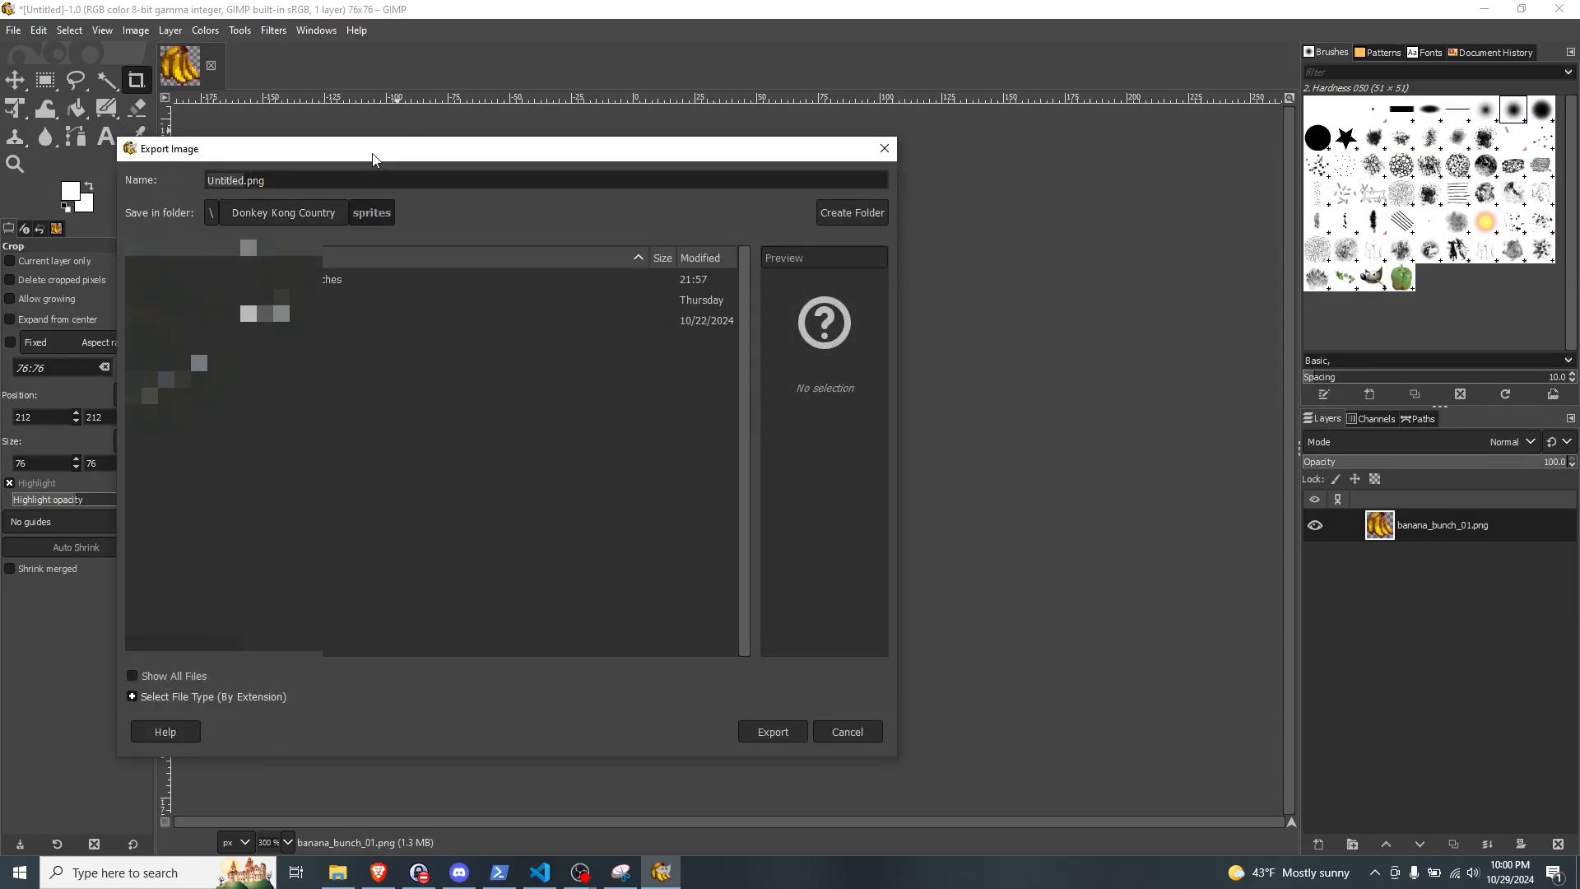
left_click_drag(367, 153, 433, 158)
double_click(375, 283)
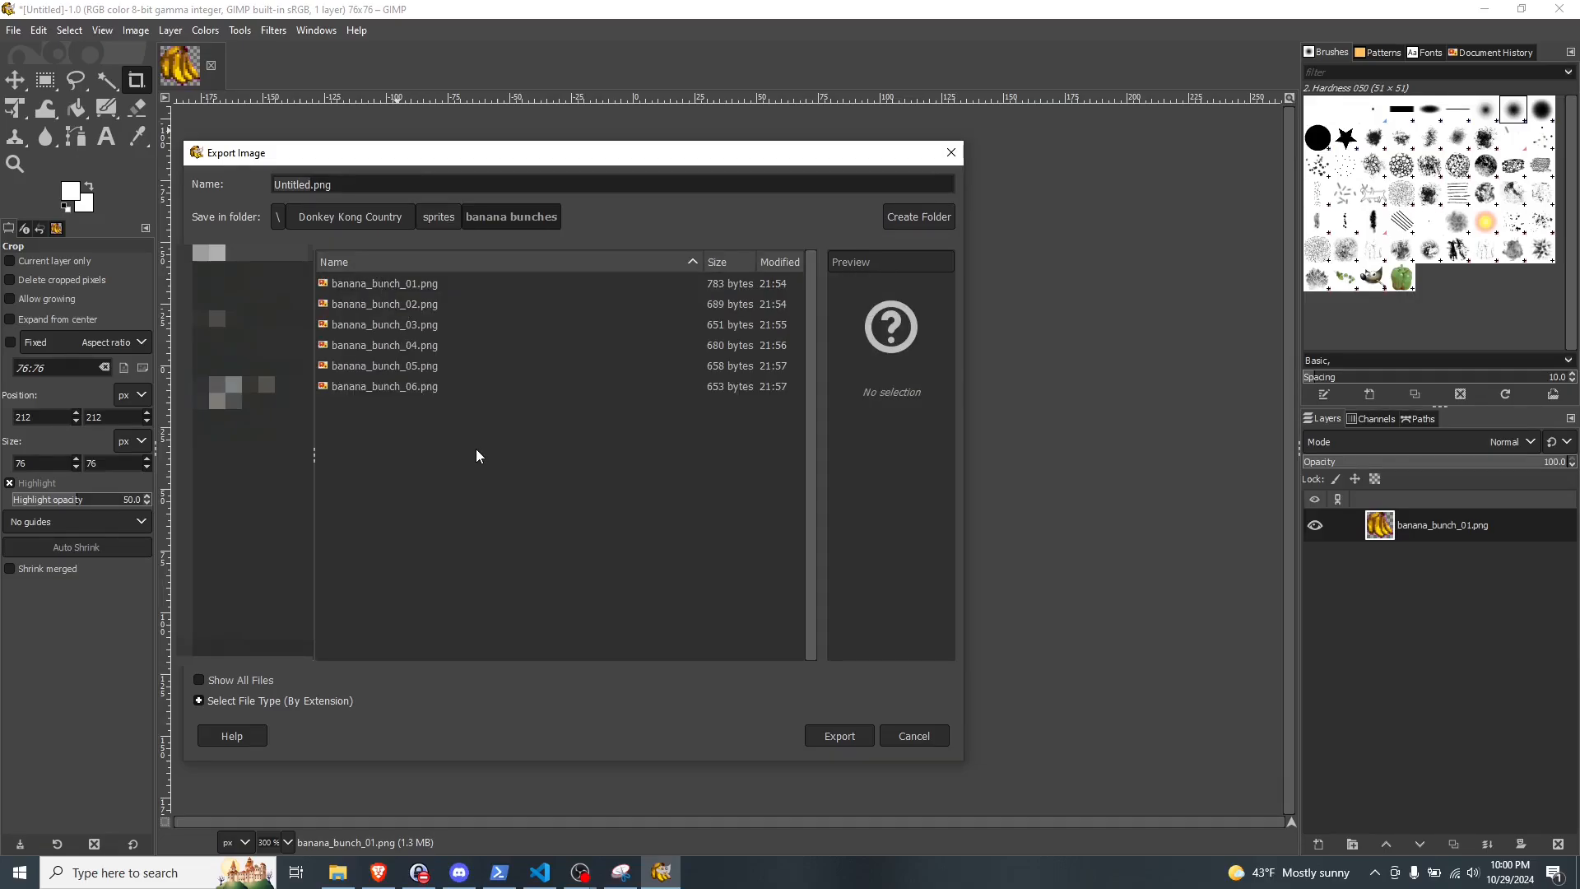
left_click(398, 284)
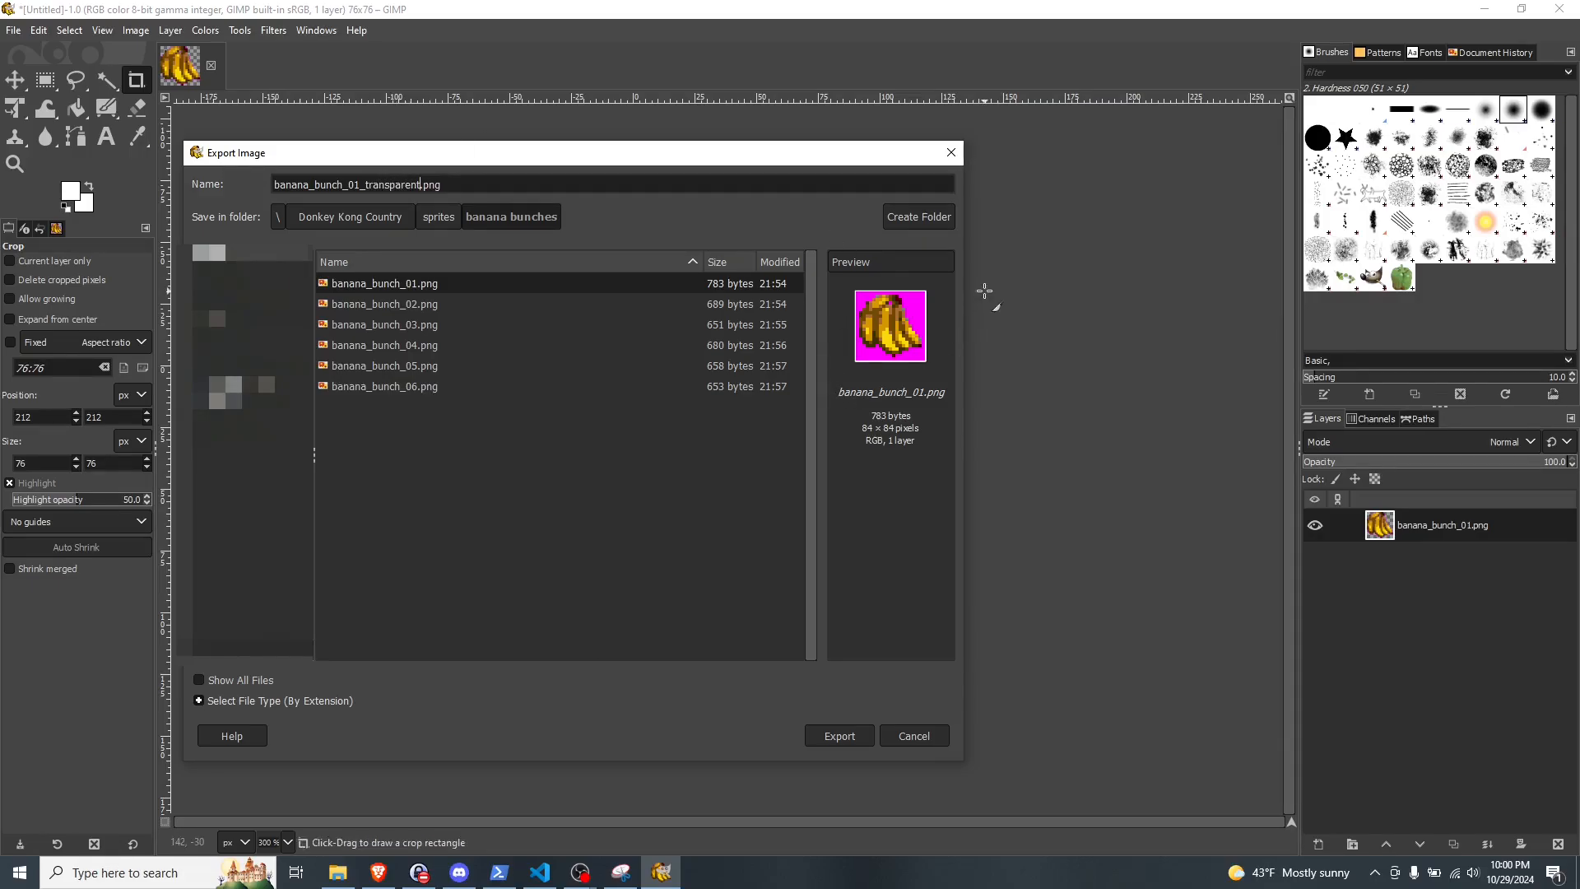
left_click(852, 735)
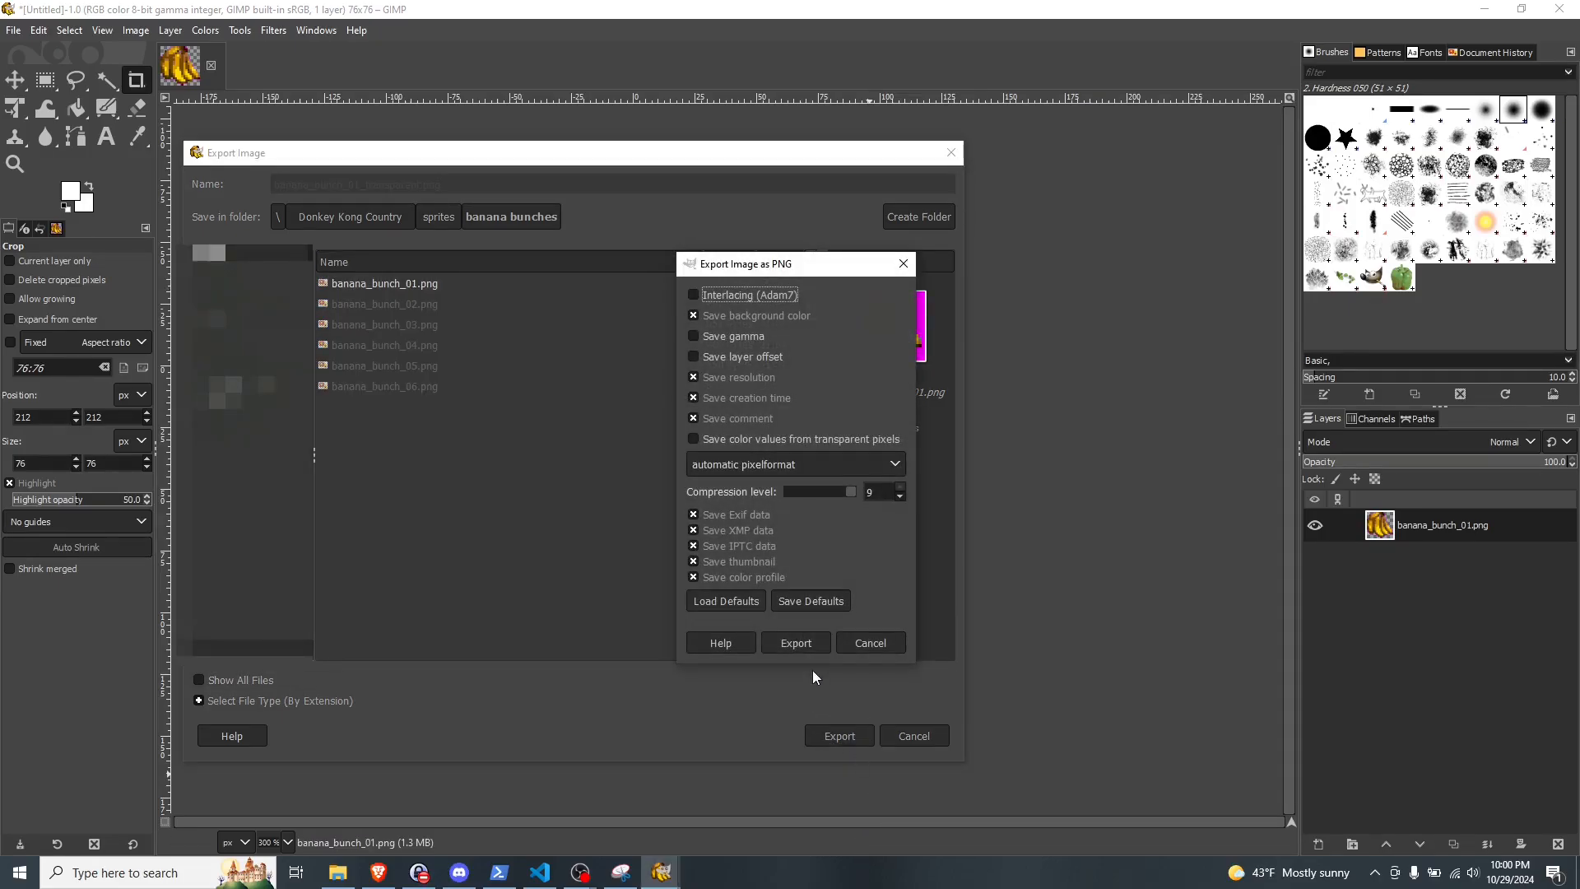
left_click(797, 643)
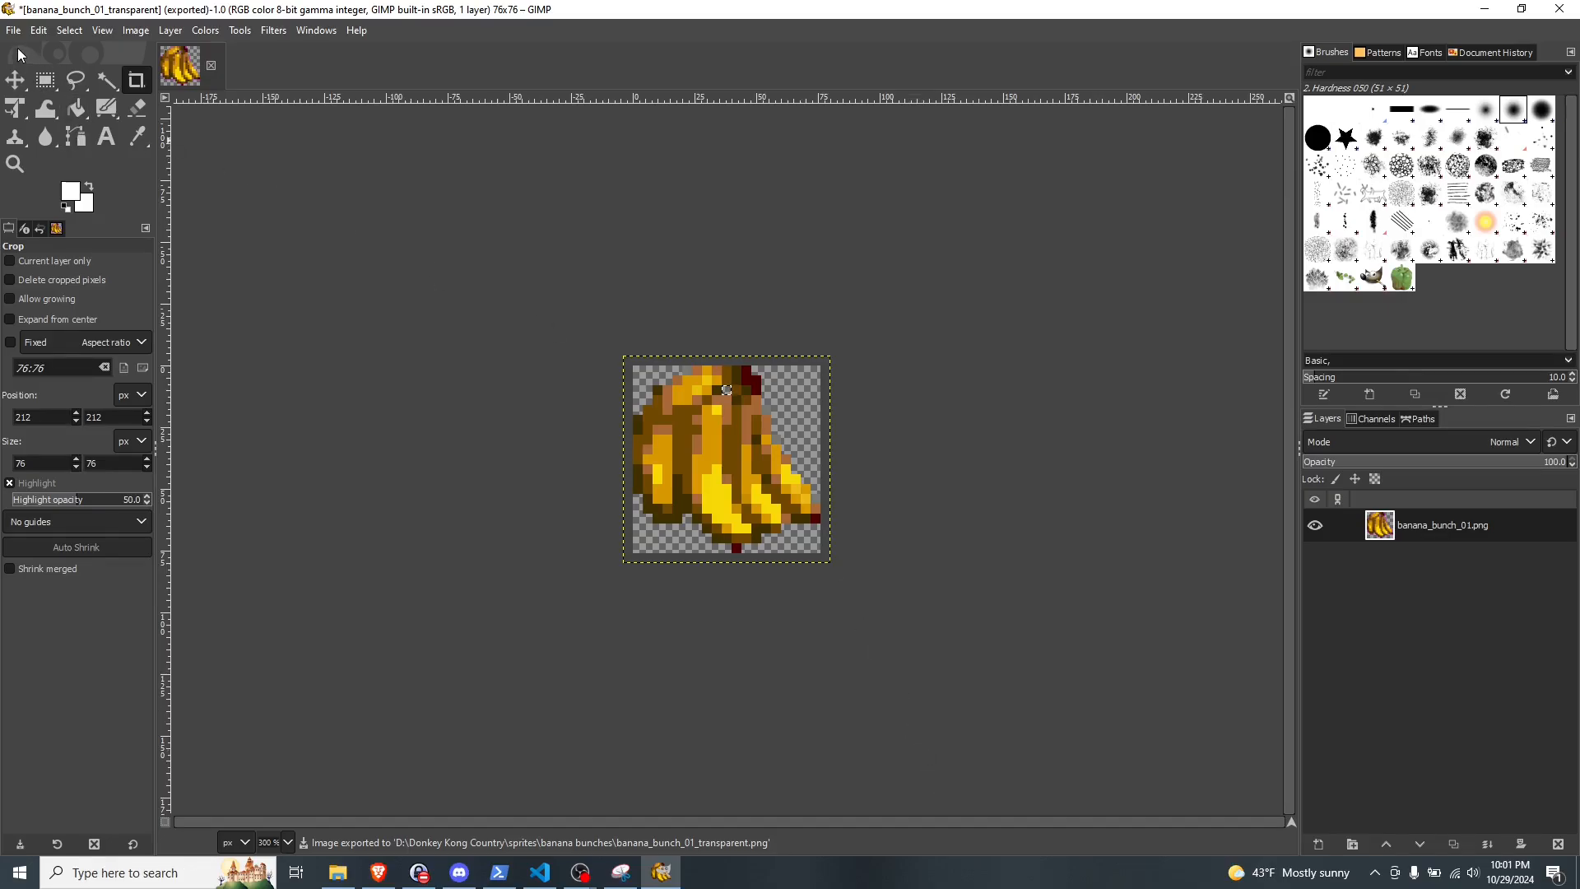
Step: Make the remaining sprites, banana_bunch_02 to banana_bunch_06, transparent and cropped in new 500 × 500 px images, exporting each with the _transparent suffix
key("ctrl+n")
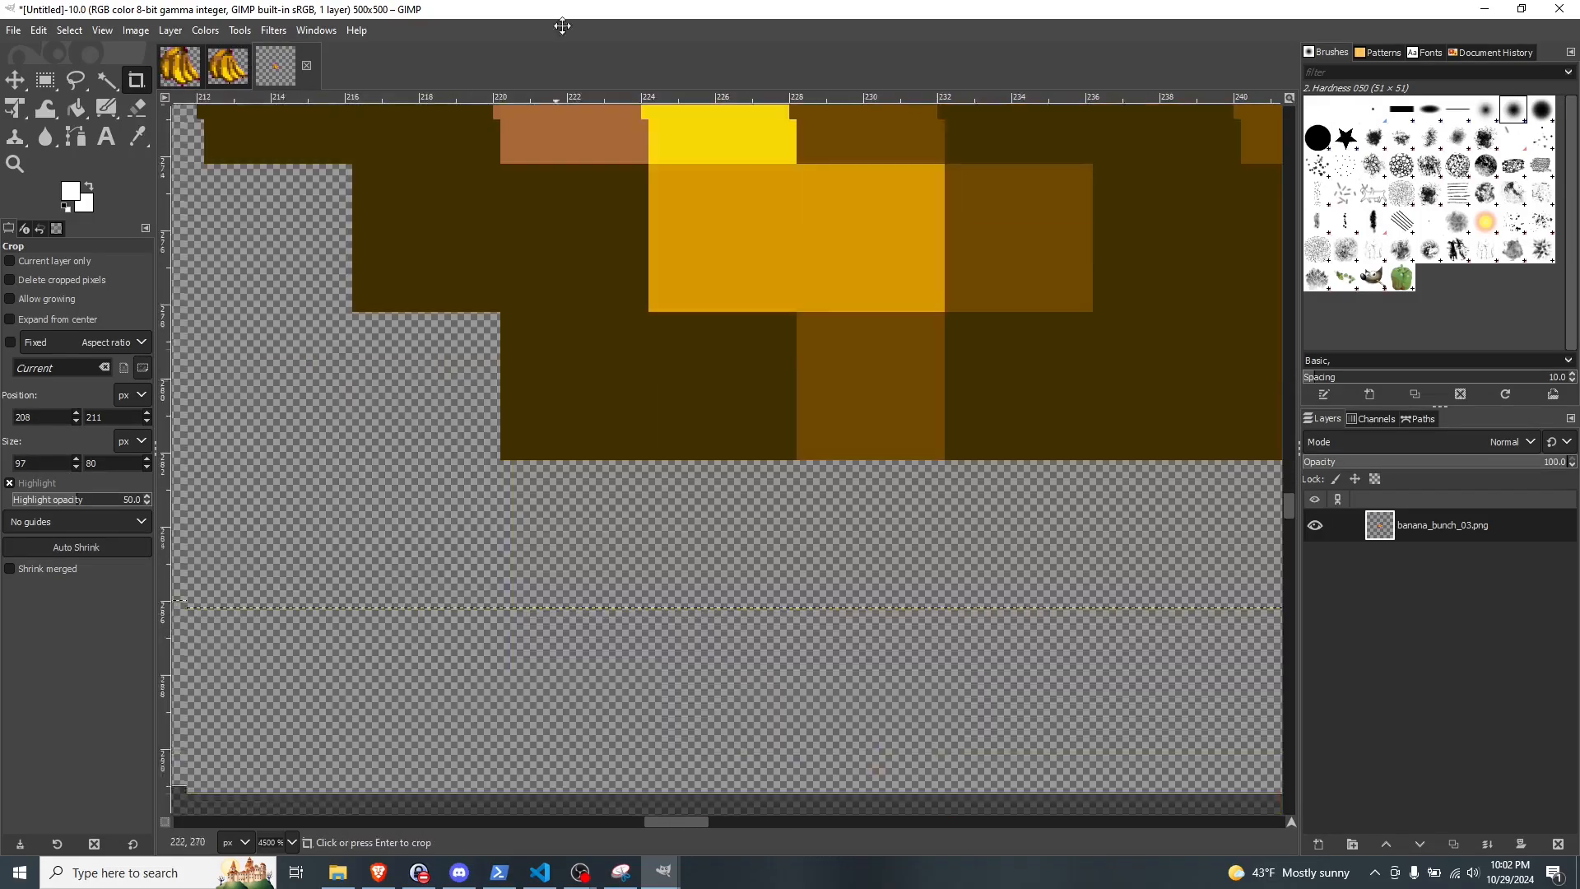
left_click(14, 30)
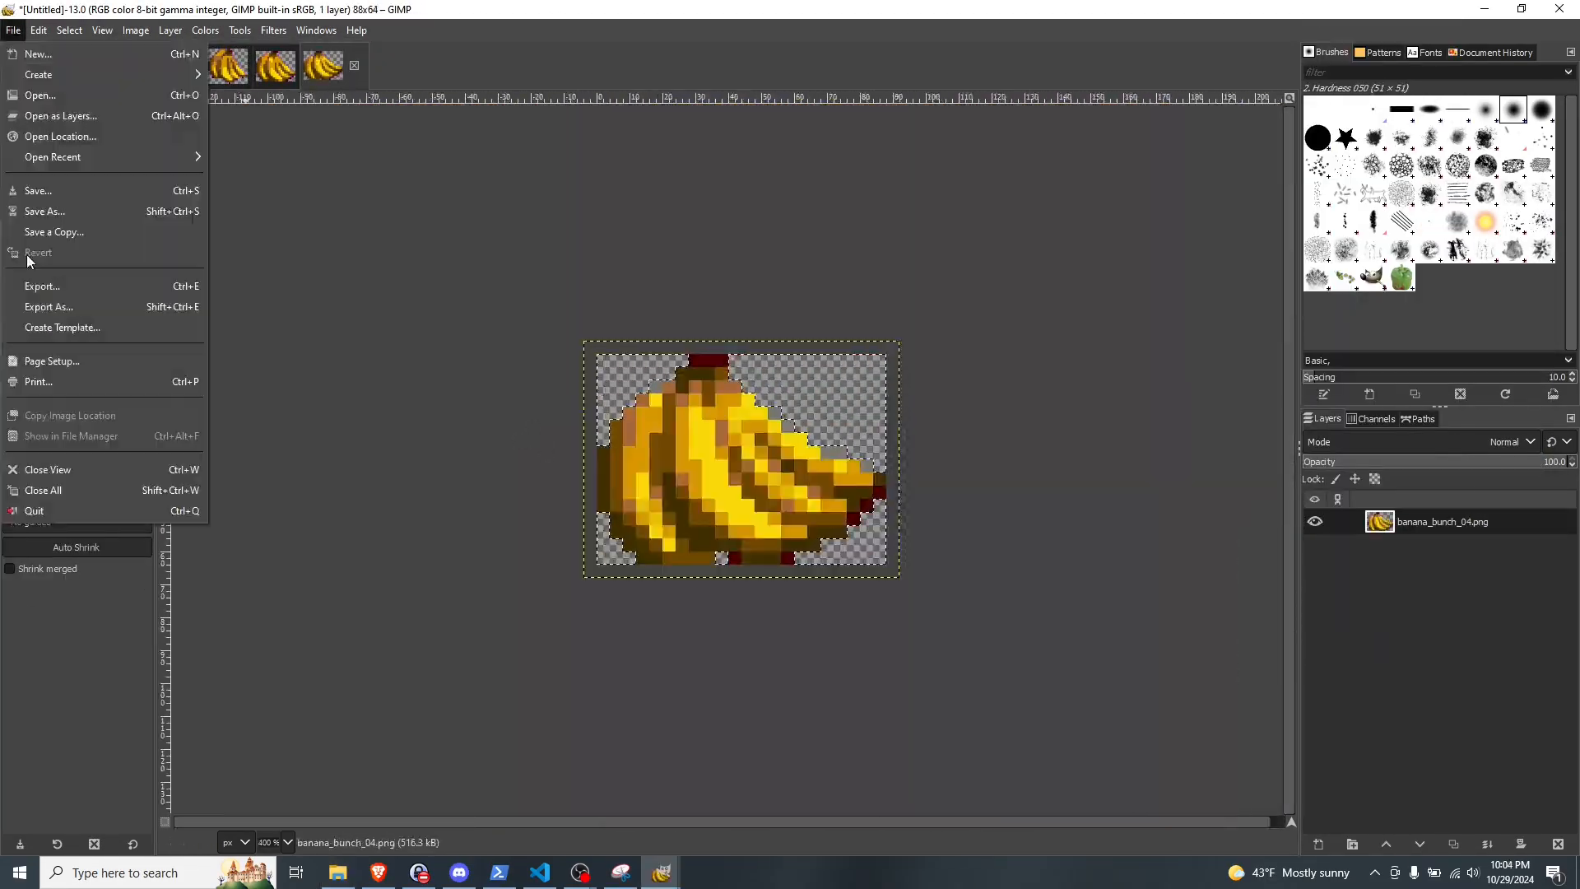
left_click(37, 53)
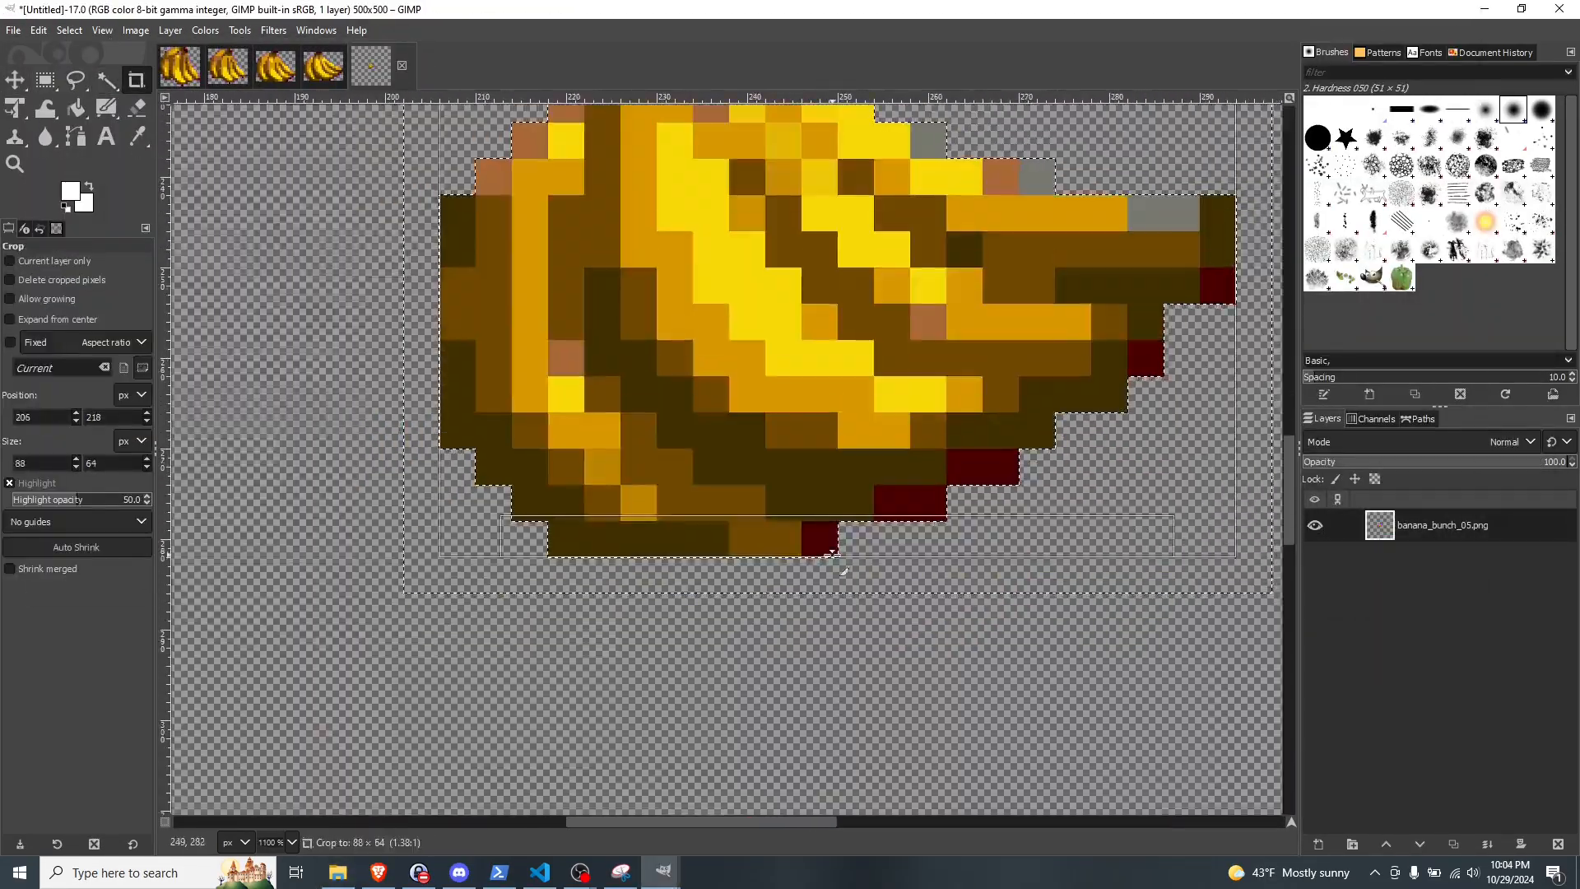
right_click(750, 369)
mouse_move(858, 495)
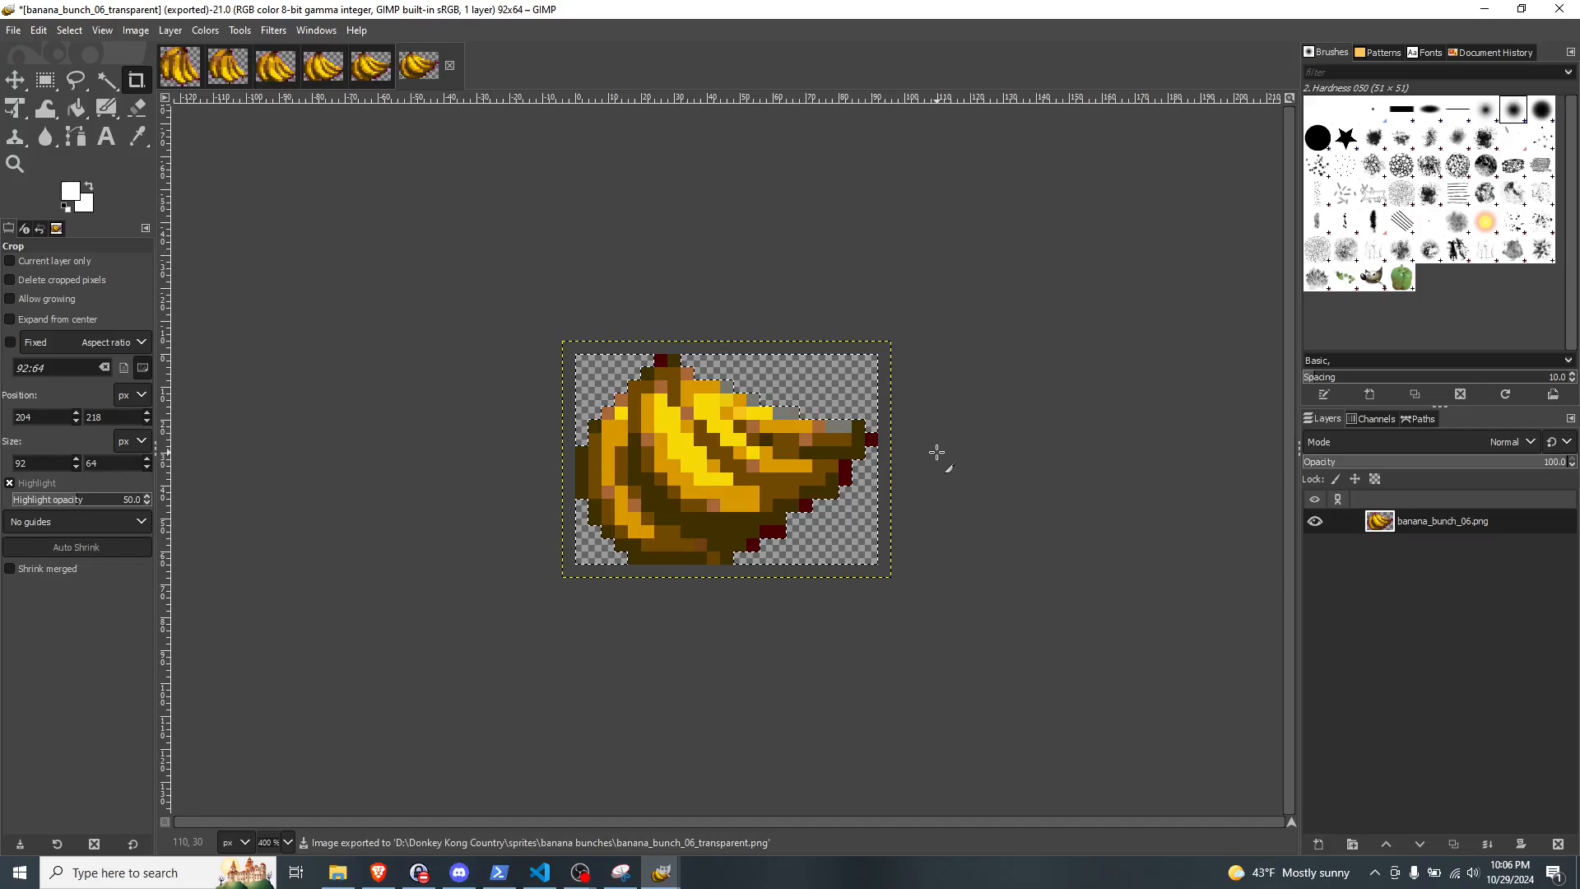
Step: Quit GIMP, discarding the unsaved image changes, and switch to the bizhawk_lua_scripts project in Visual Studio Code
left_click(1560, 9)
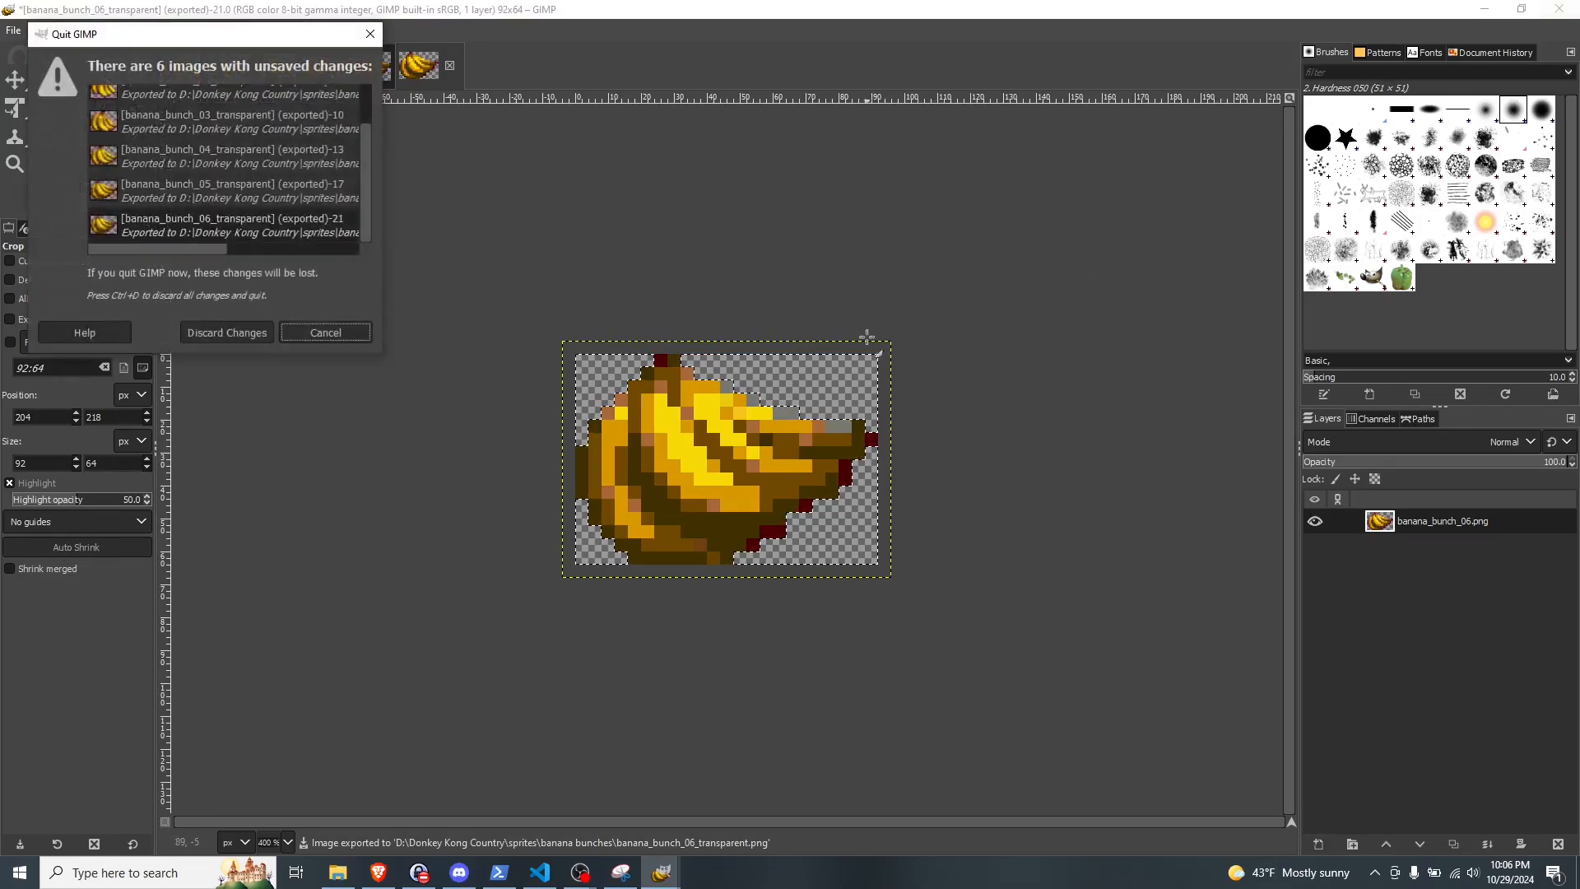
left_click(208, 334)
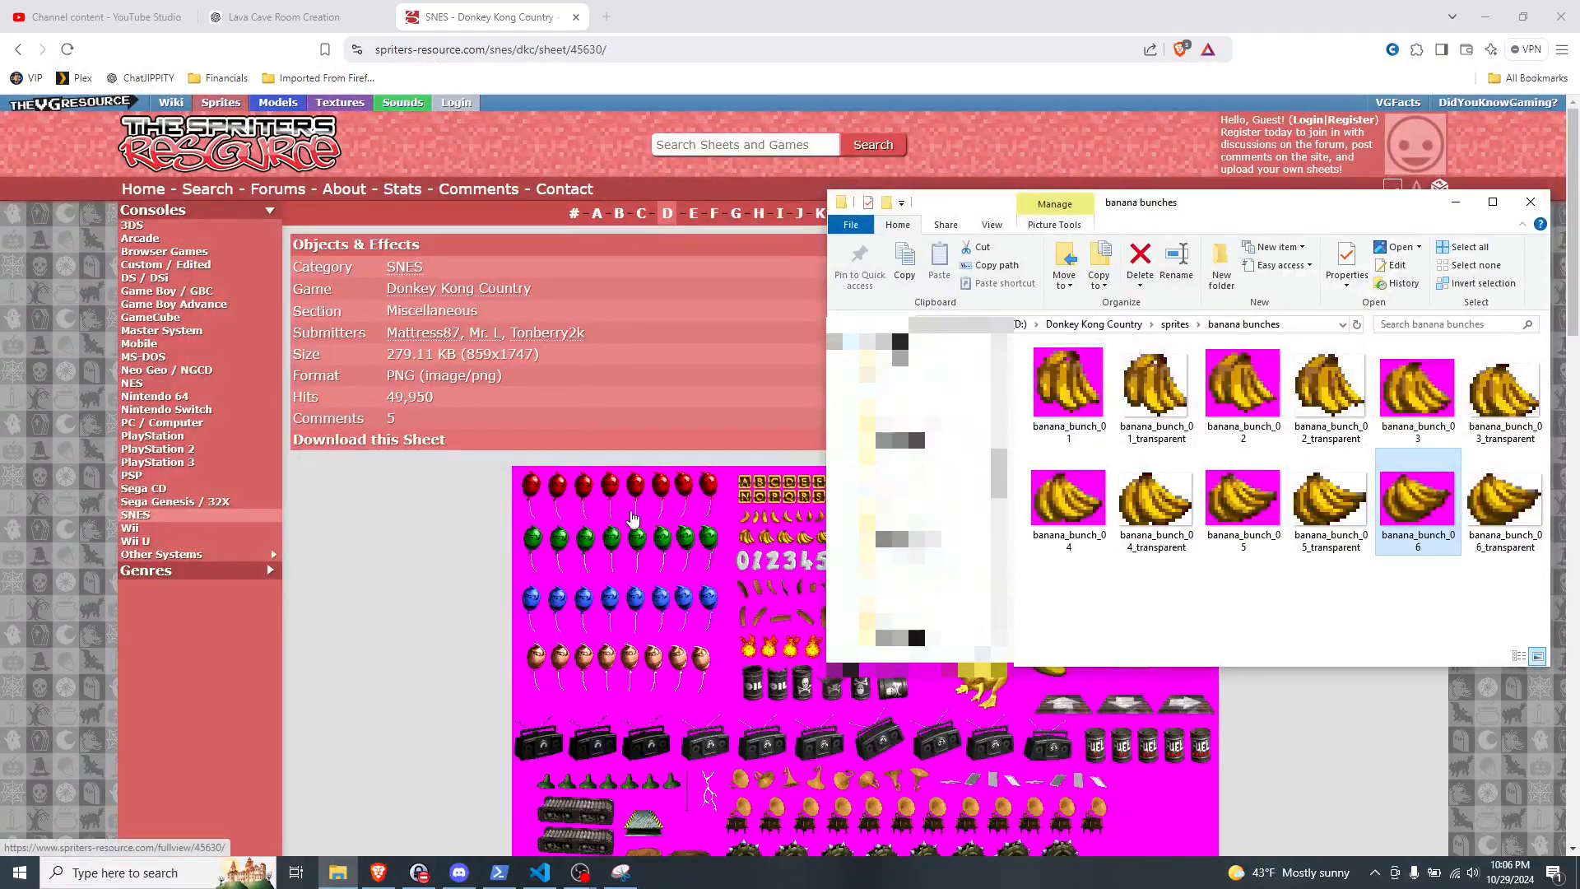
mouse_move(541, 877)
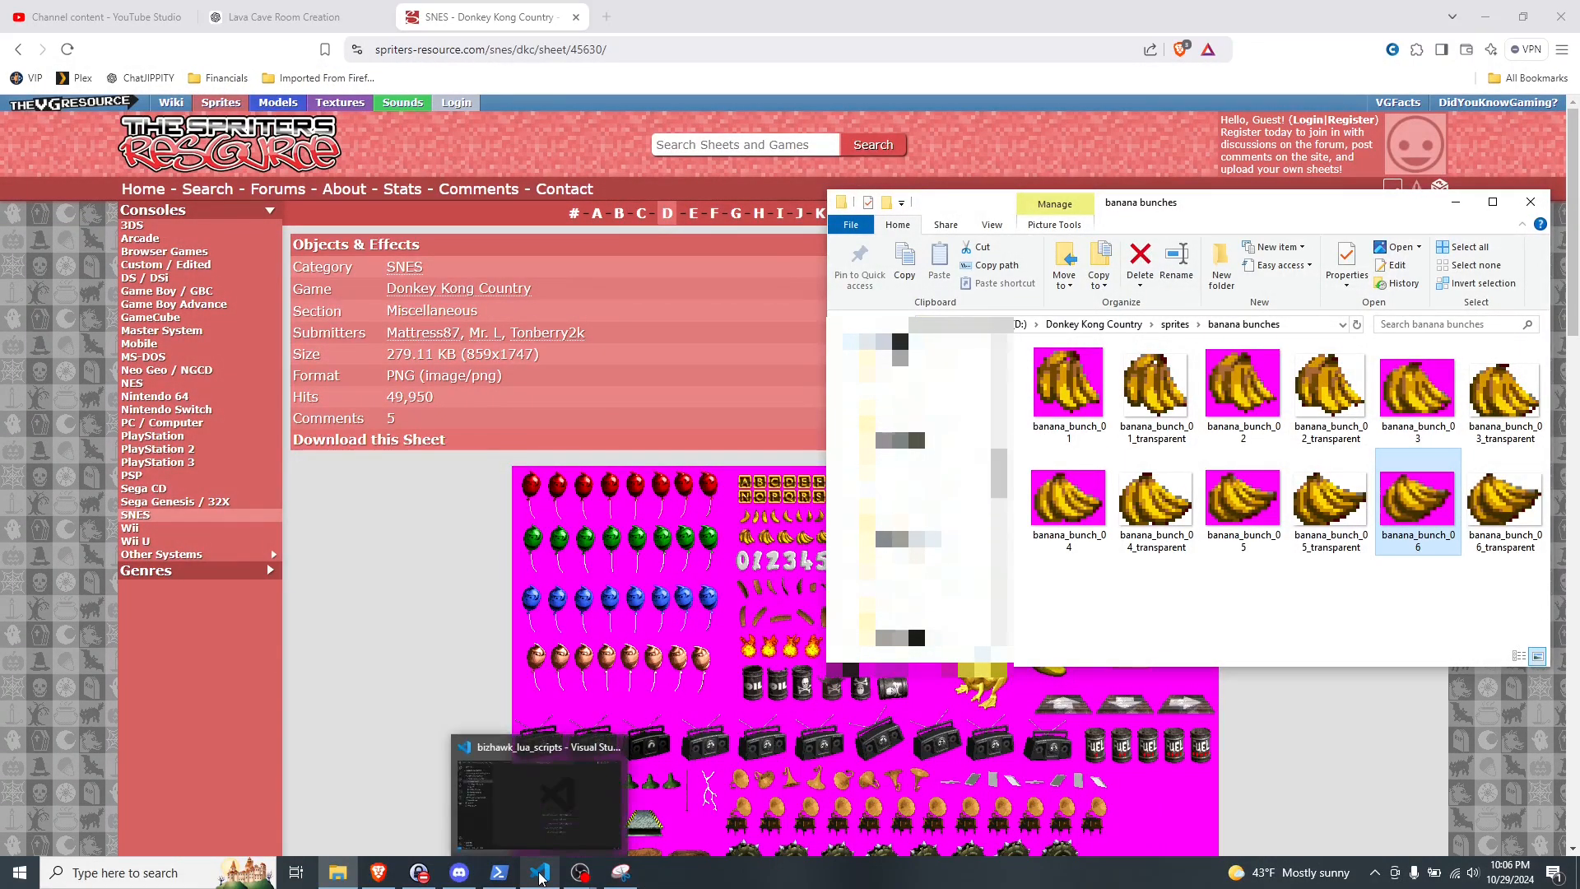
left_click(539, 790)
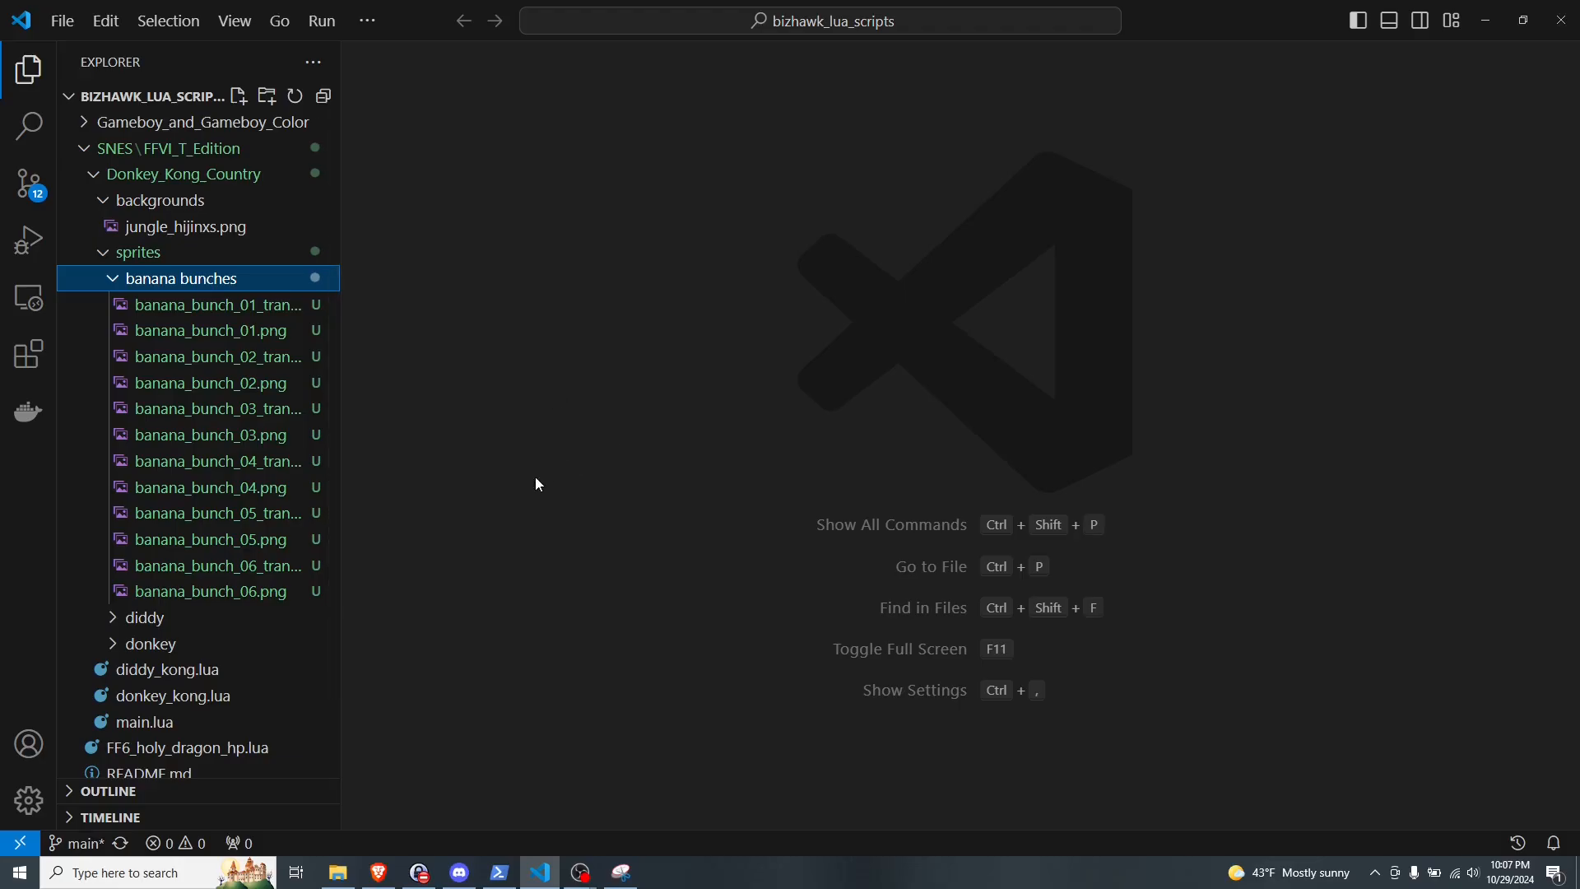
Step: Delete the six original magenta-background files, banana_bunch_01.png to banana_bunch_06.png, moving them to the Recycle Bin
left_click(228, 332)
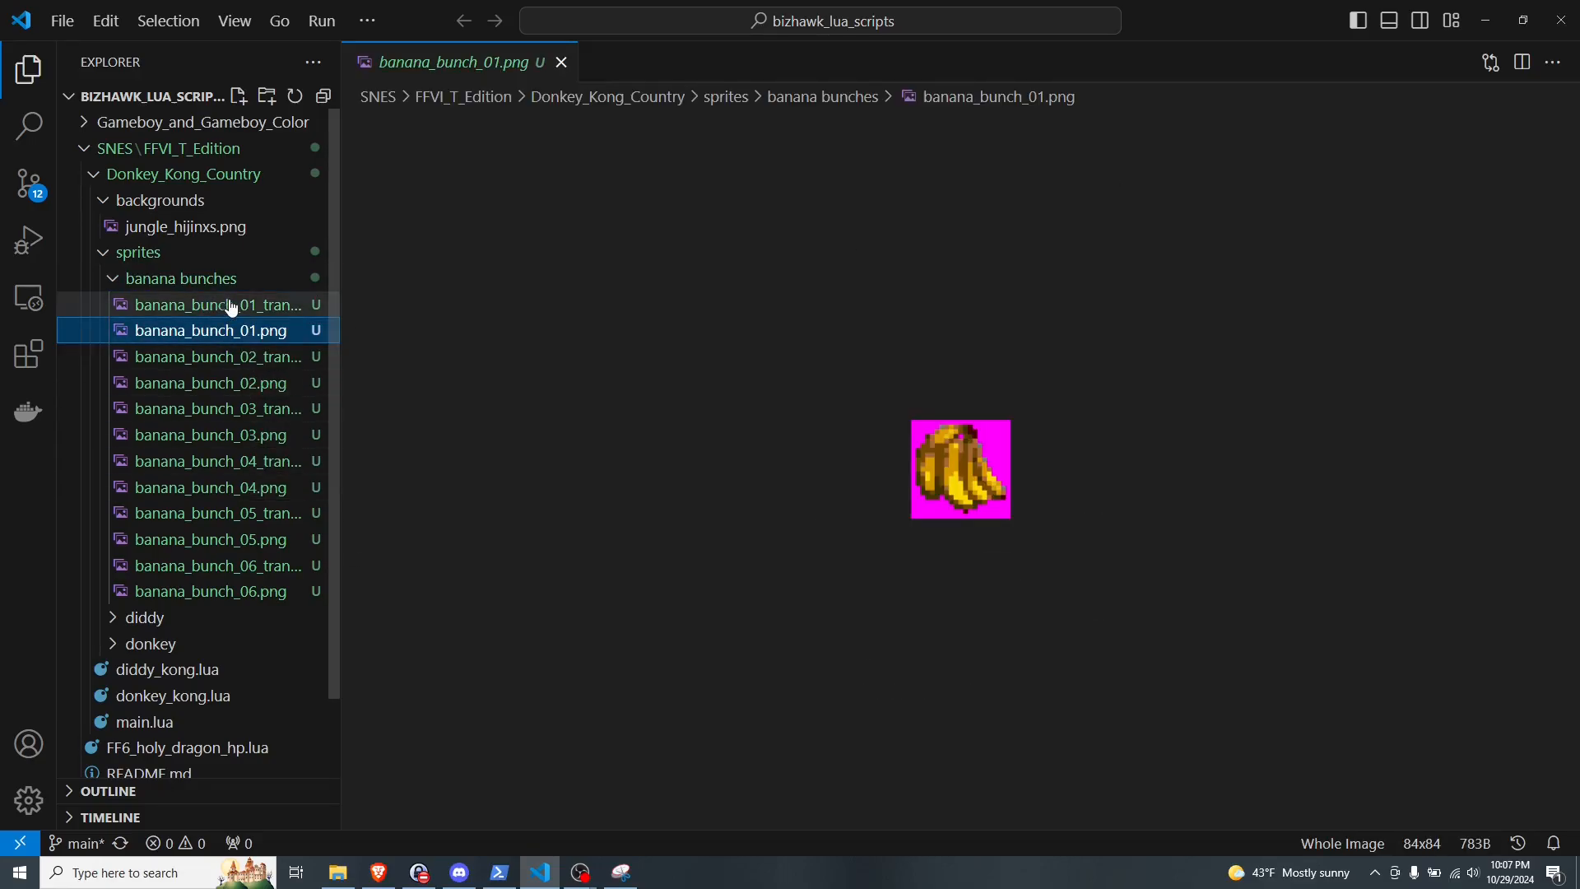
left_click(255, 385, "ctrl")
left_click(254, 436, "ctrl")
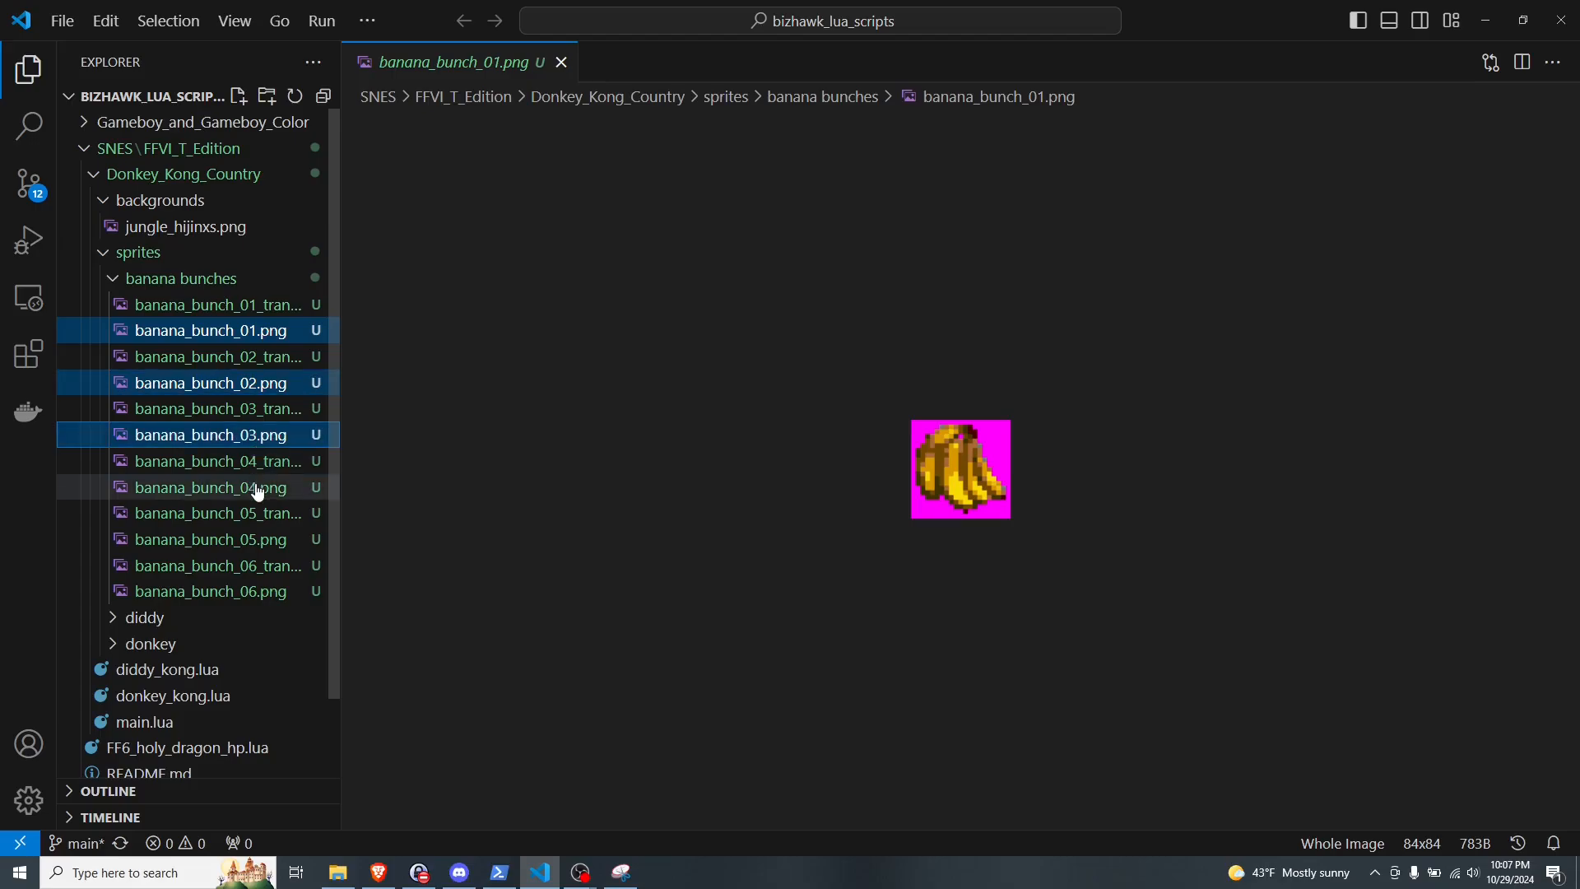
left_click(255, 489, "ctrl")
left_click(251, 543, "ctrl")
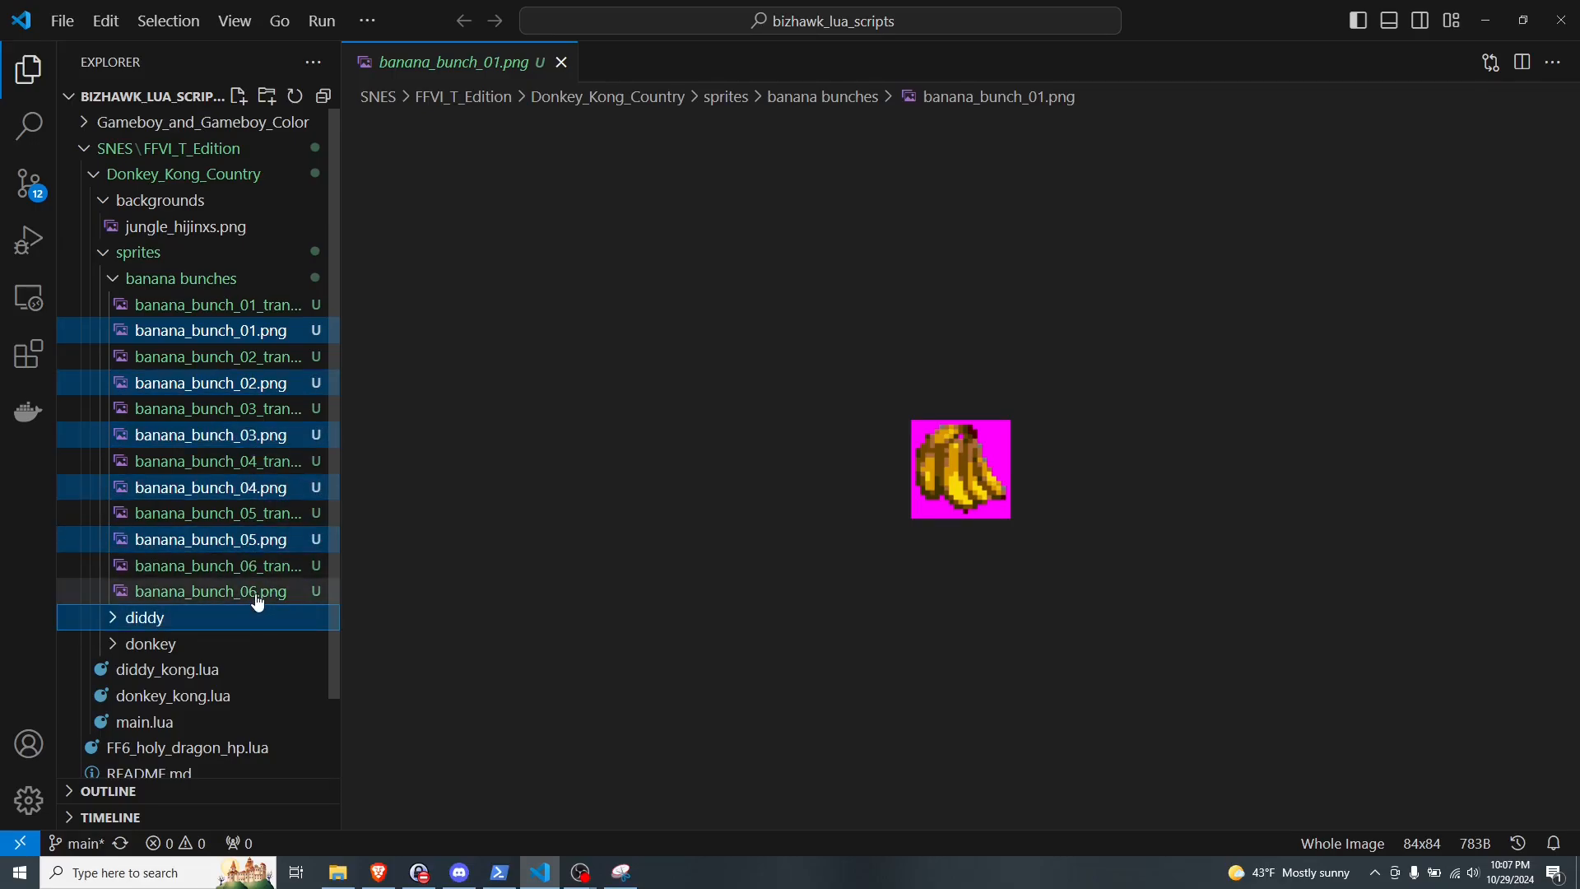
left_click(254, 594, "ctrl")
left_click_drag(176, 628, 397, 587)
key("Delete")
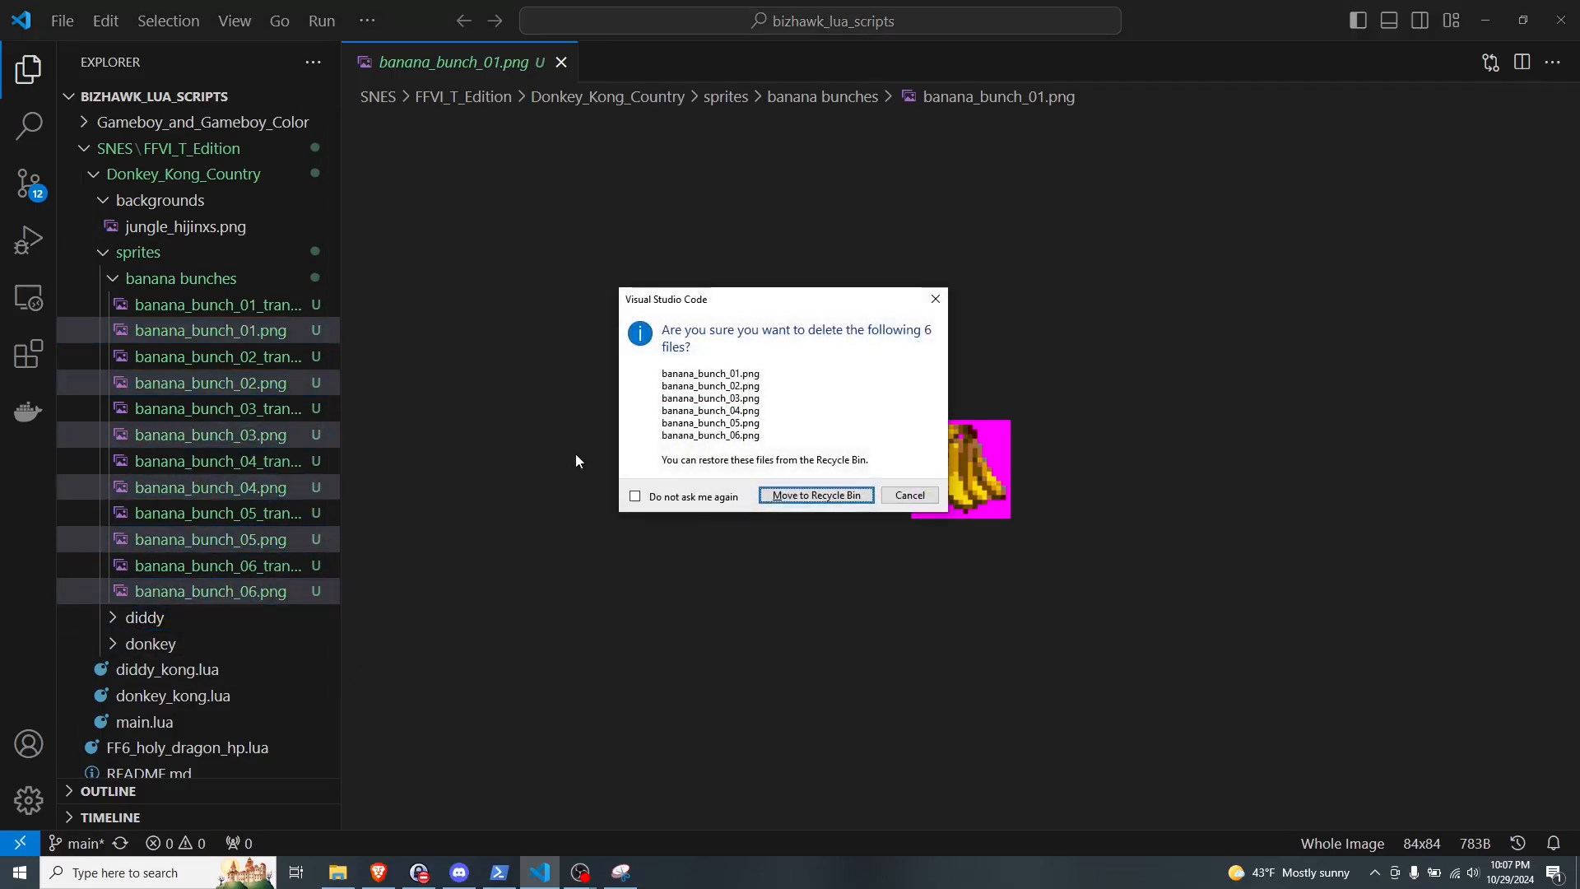
left_click(815, 495)
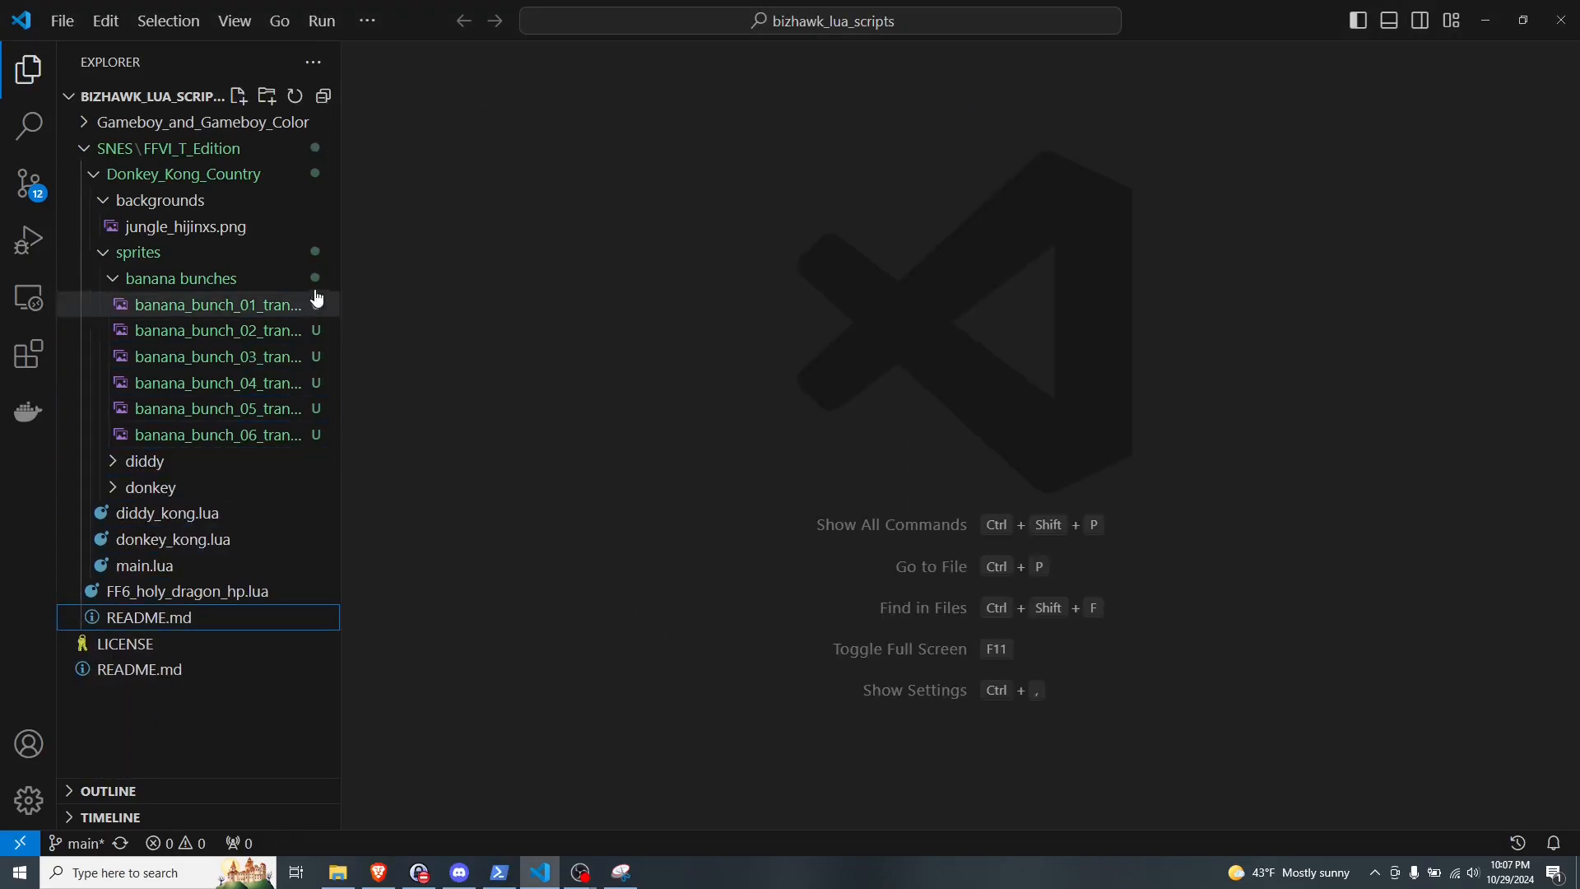
Step: Preview banana_bunch_01_transparent.png, and open donkey_kong.lua and select all of its code as a template
left_click(259, 313)
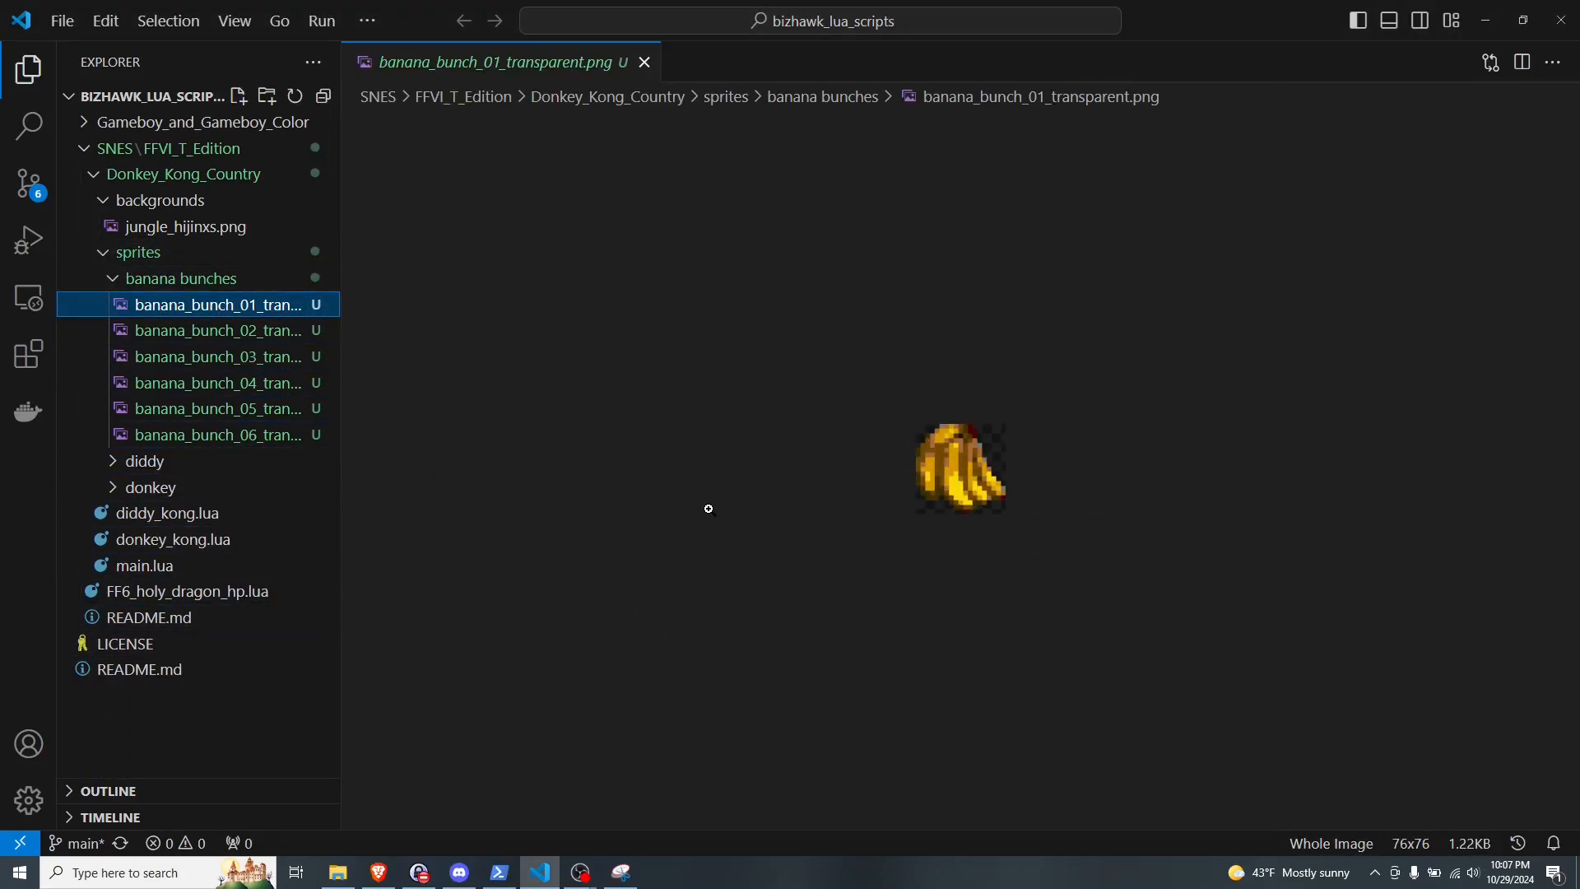
left_click(209, 540)
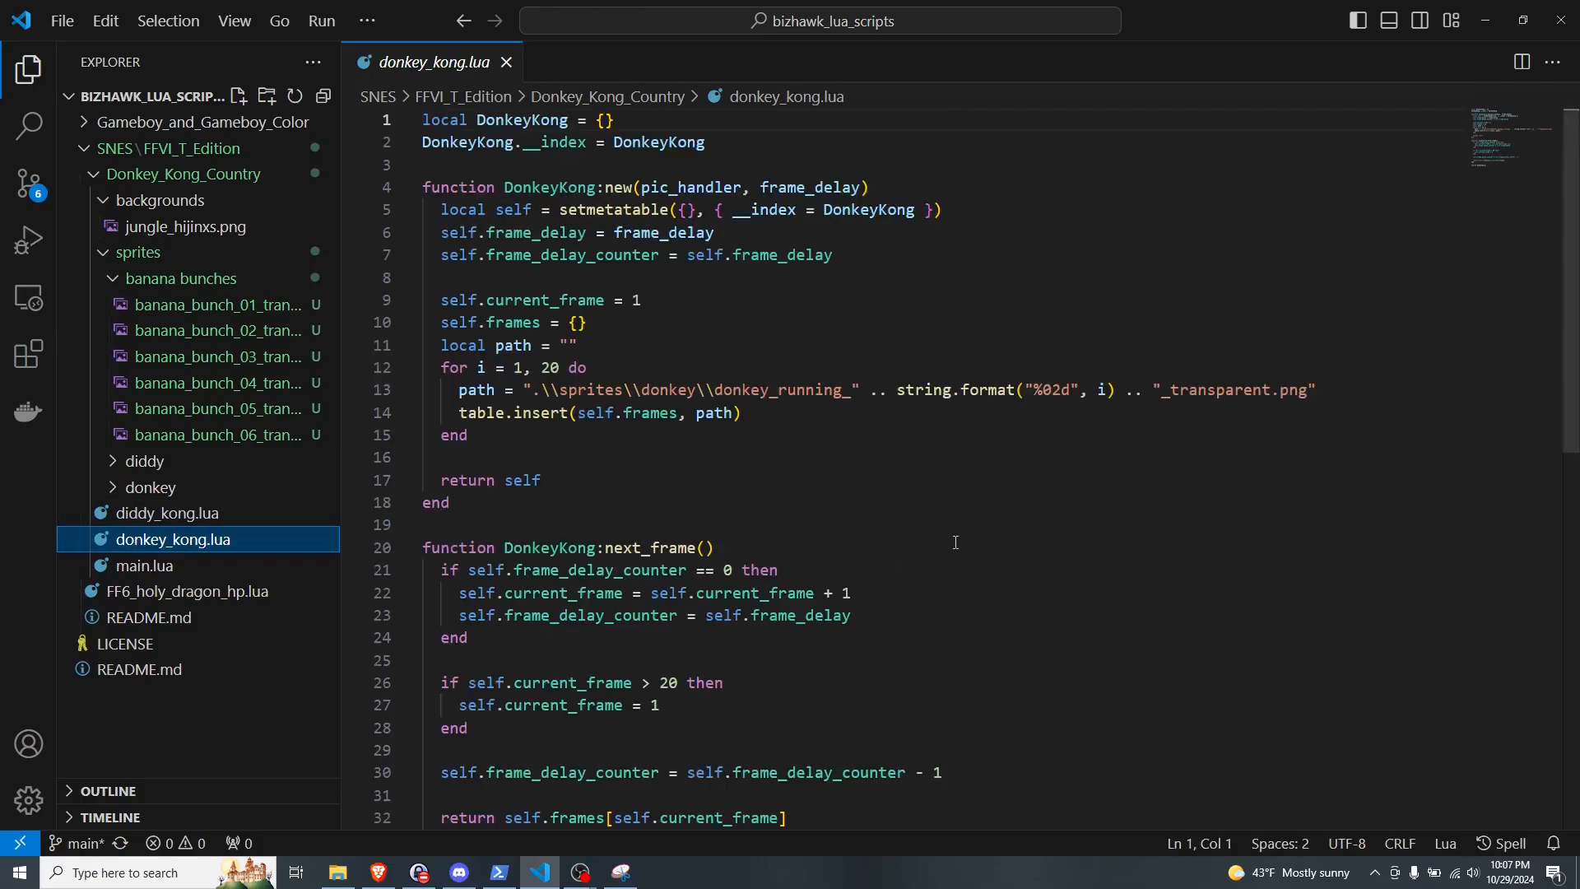
left_click(1087, 509)
key("ctrl+a")
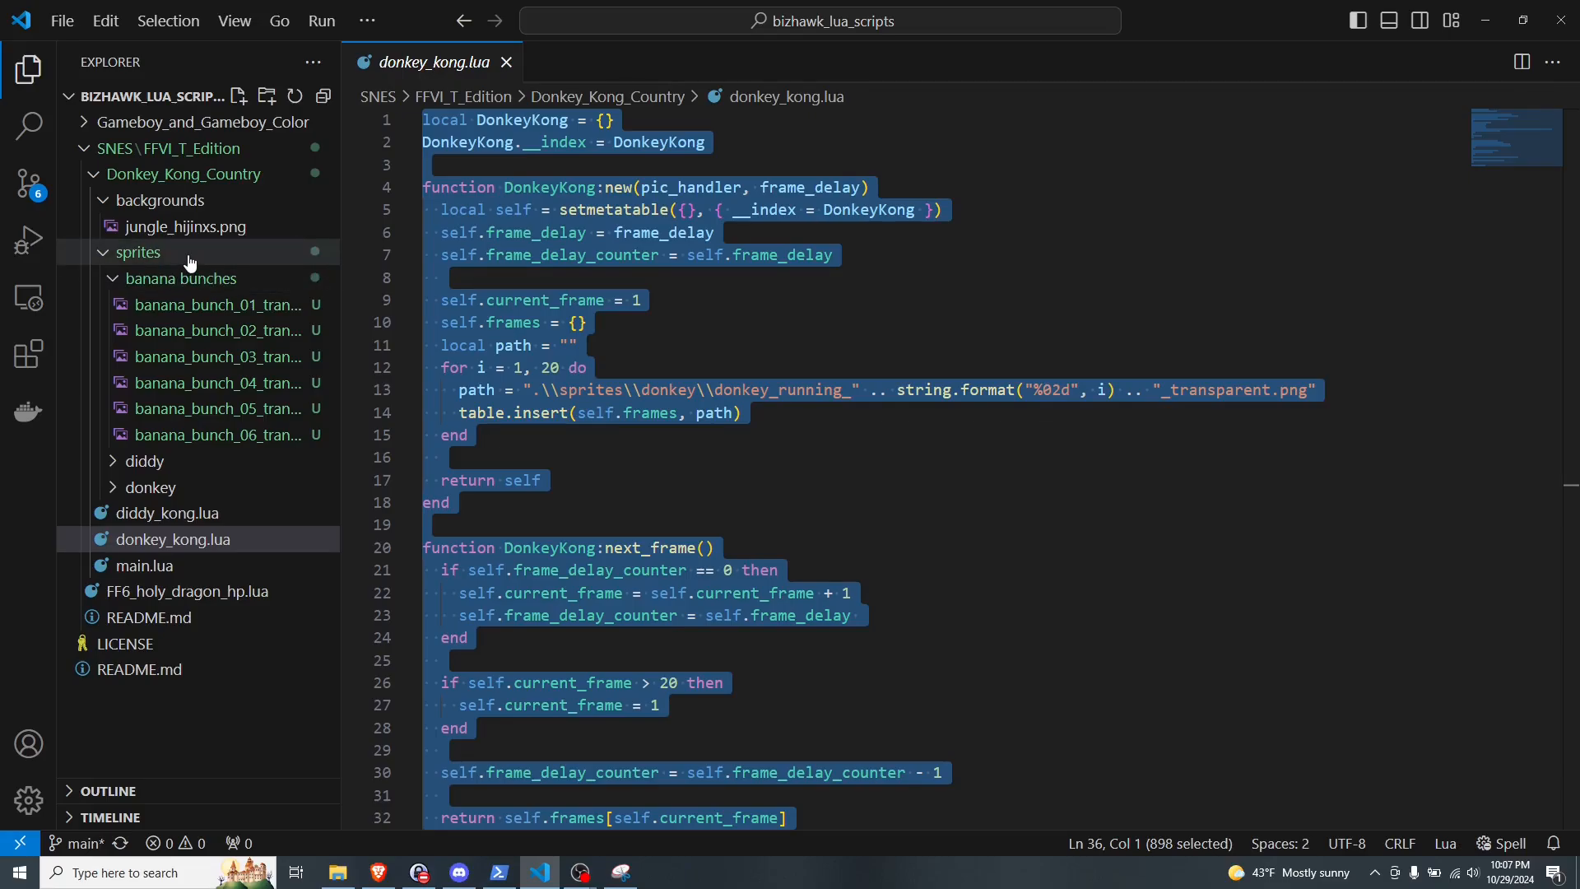
Step: Create banana_bunches.lua in the Donkey_Kong_Country folder from the DonkeyKong code, adapted to a BananaBunches class with 6 frames and the banana sprite path
left_click(107, 253)
left_click(101, 201)
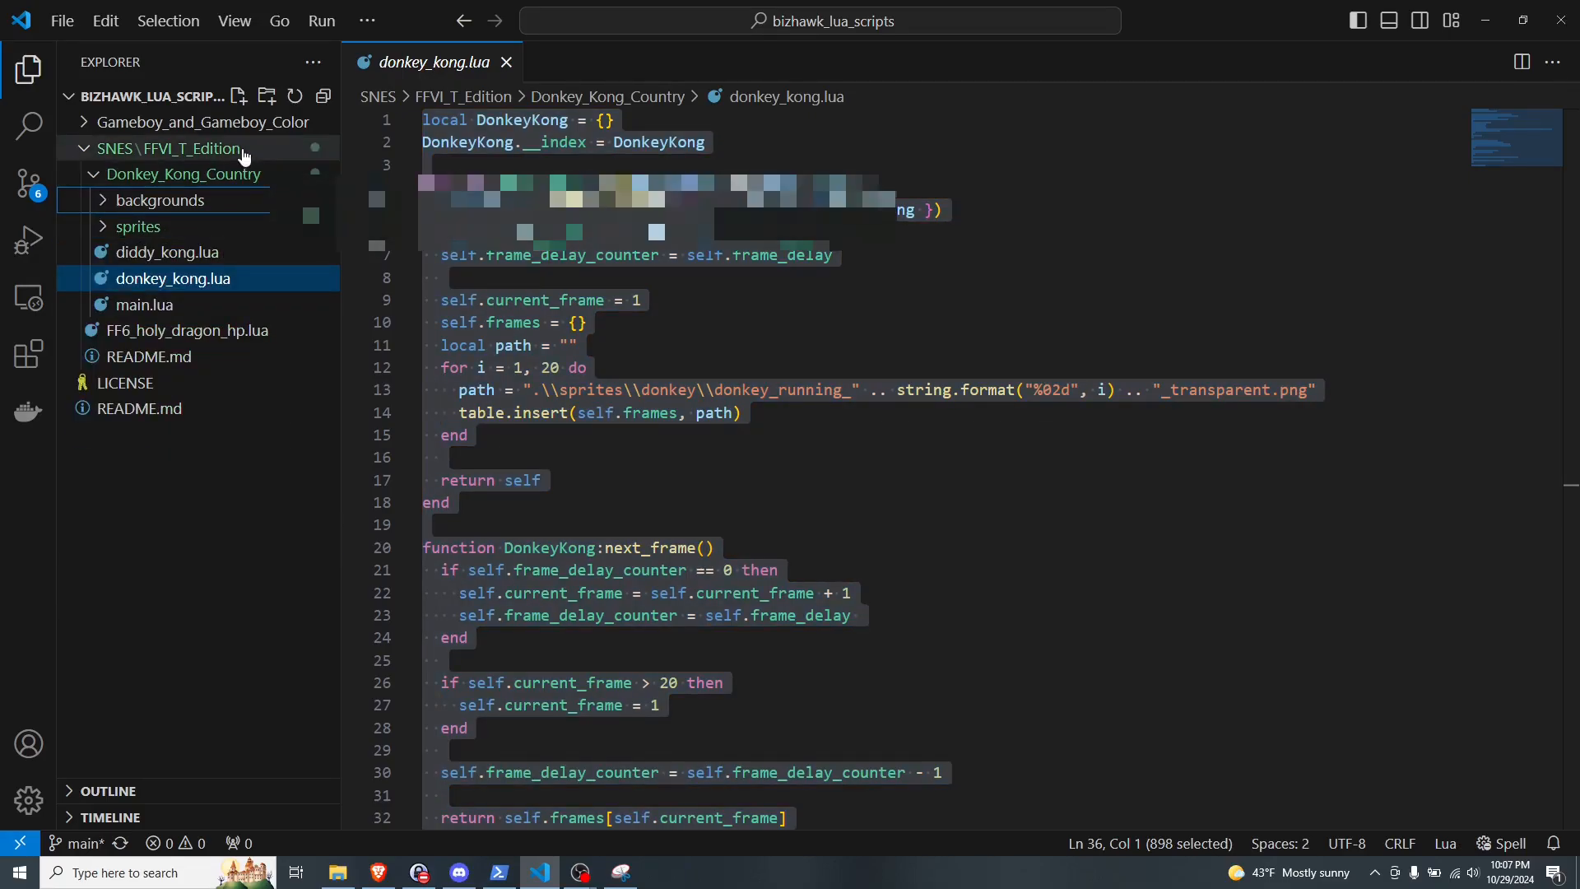
left_click(239, 102)
type("ban")
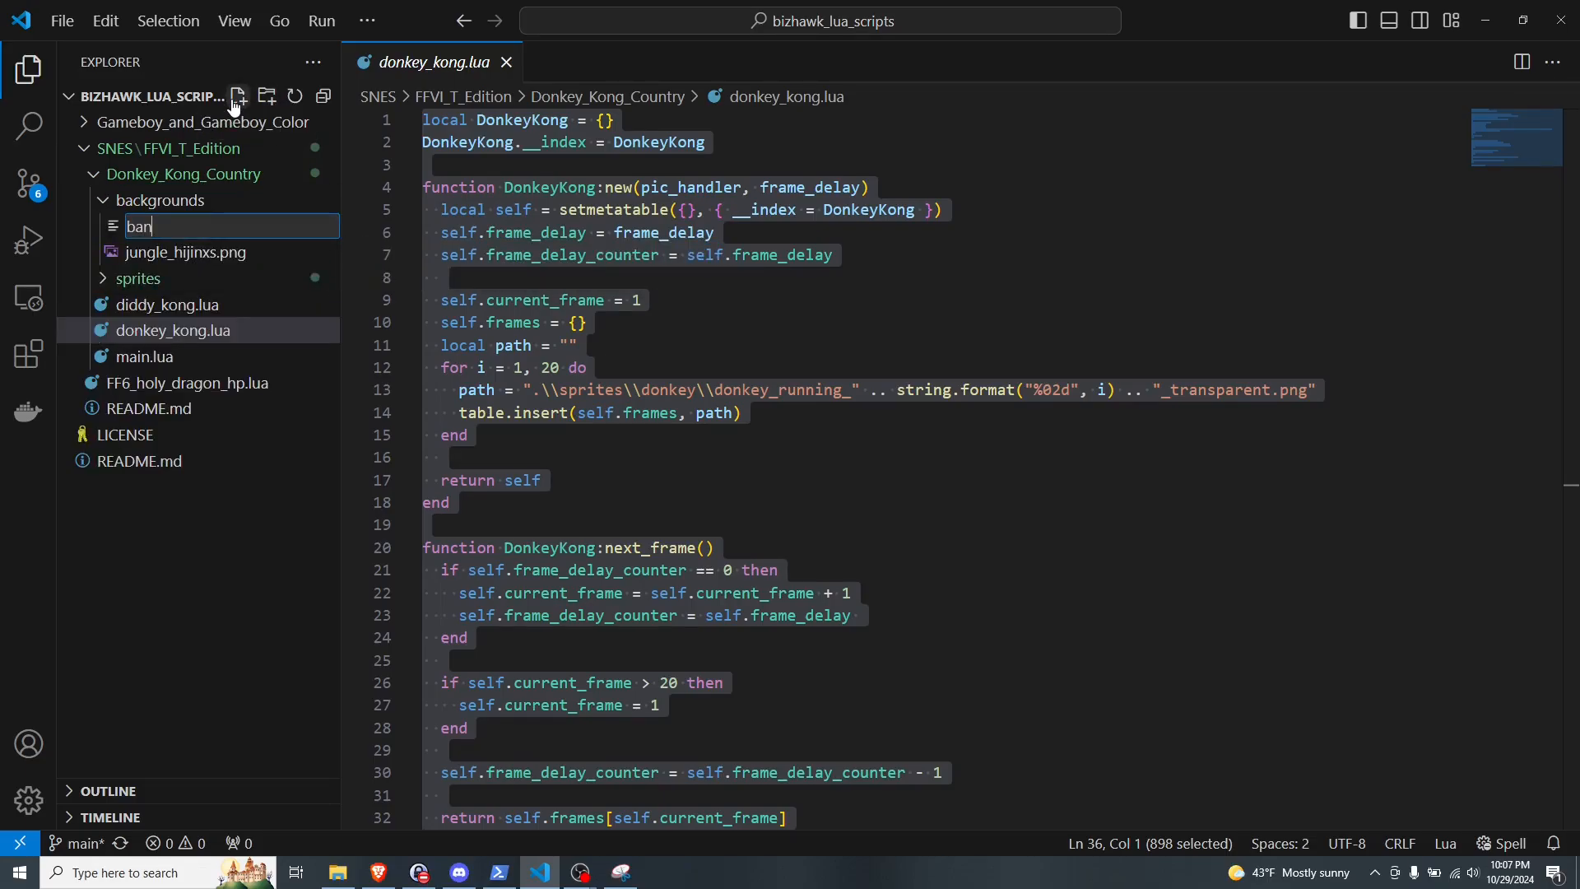
type("ana_bunches.lua")
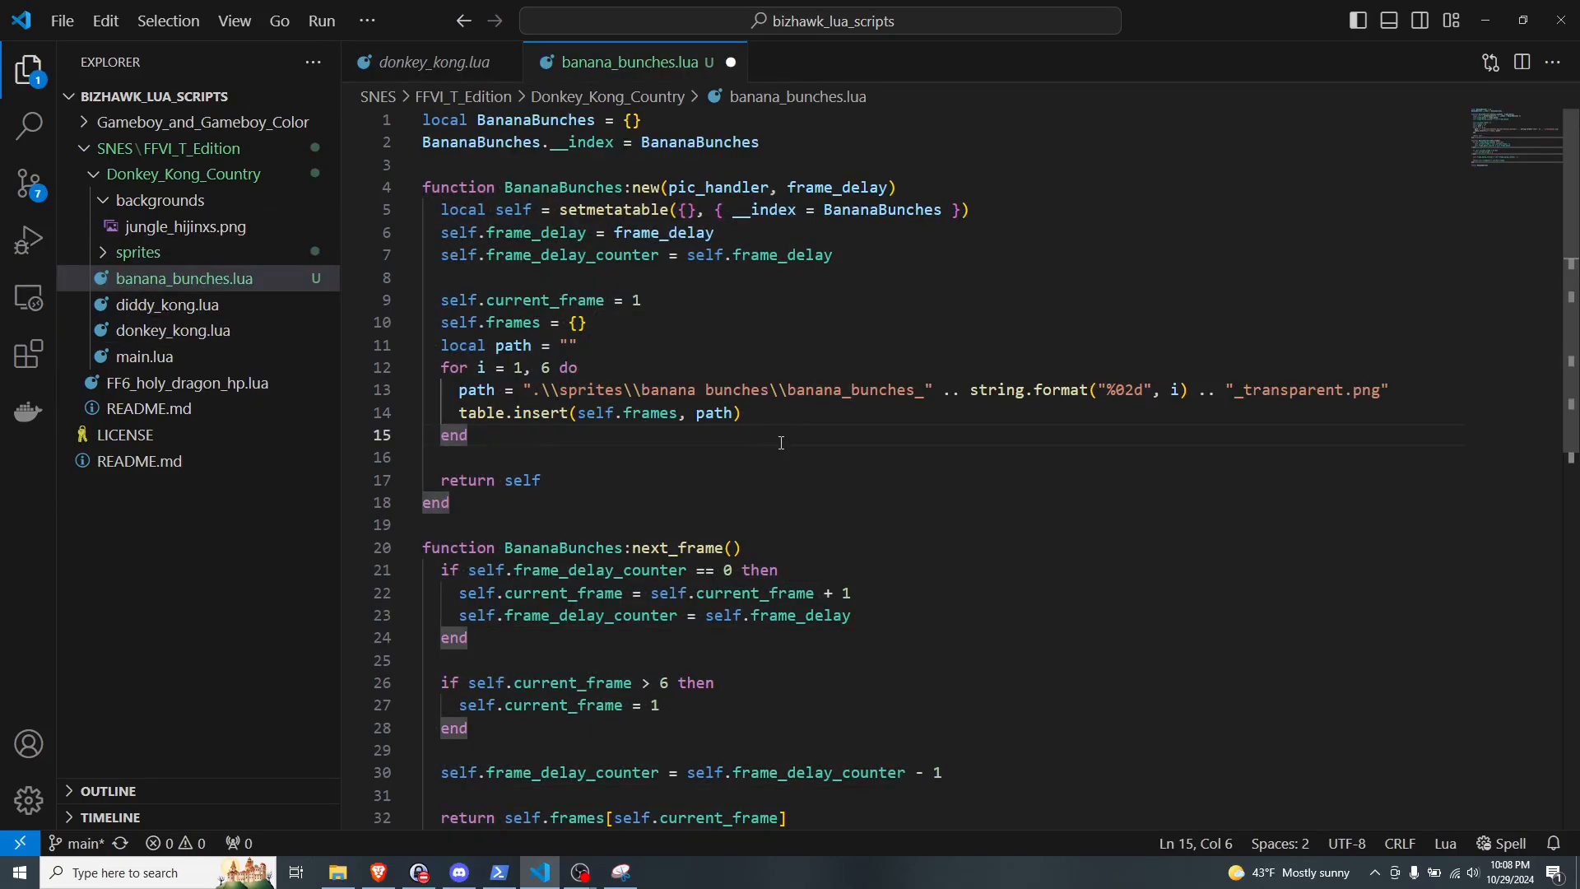
Step: Save and review the banana_bunches.lua script, and open main.lua
key("ctrl+s")
scroll(831, 453, "down", 3)
scroll(735, 558, "up", 3)
left_click(213, 363)
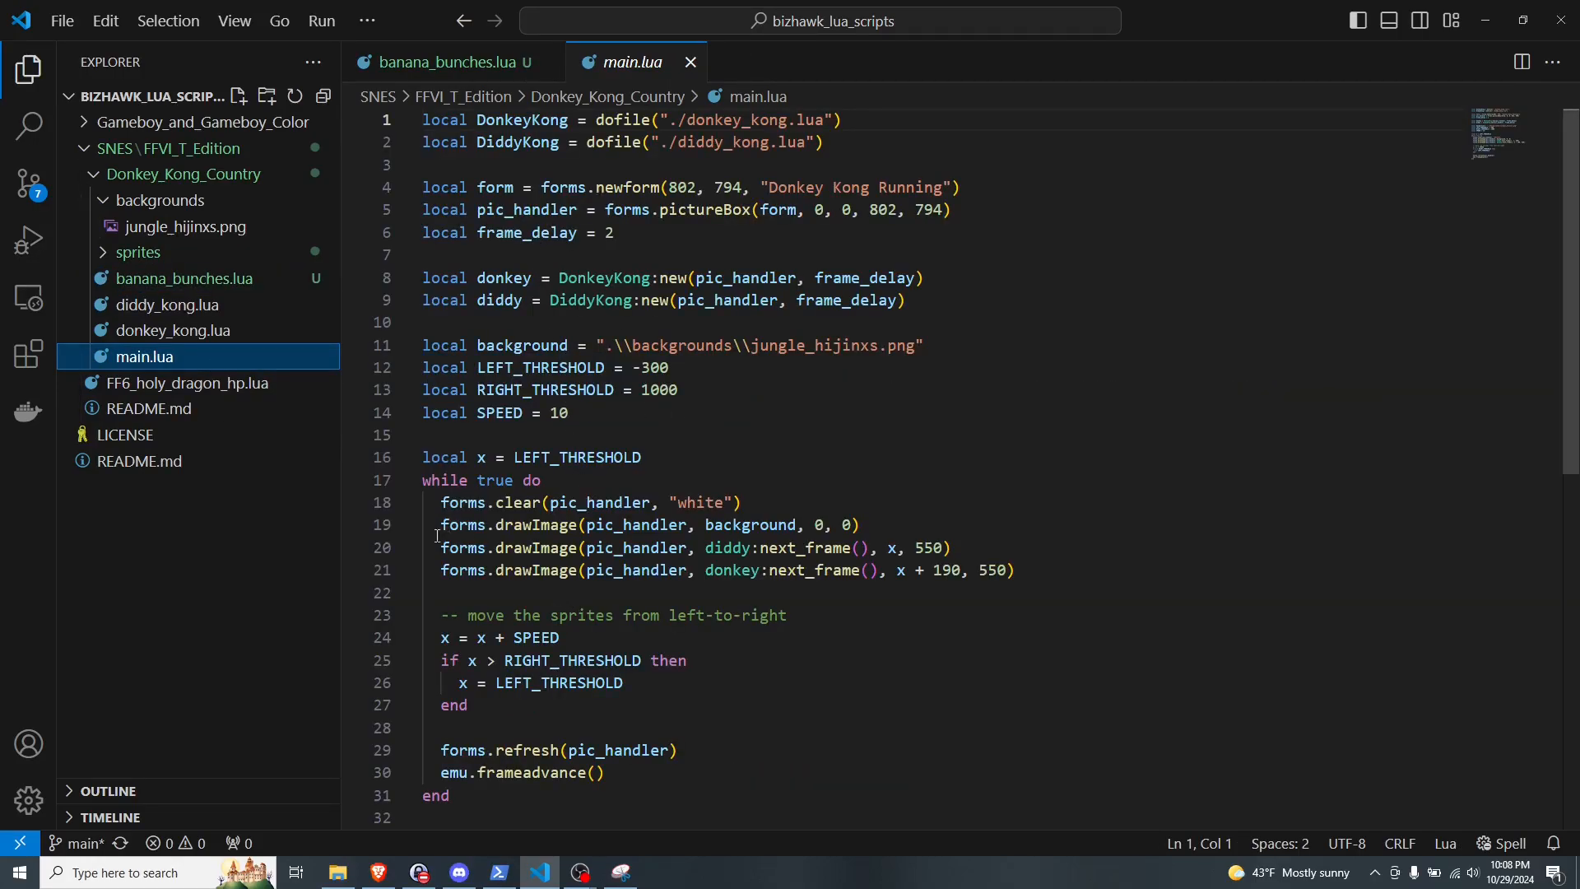
Step: Comment out the two drawImage lines for diddy and donkey in main.lua, and save the file
left_click_drag(437, 535, 477, 570)
key("ctrl+slash")
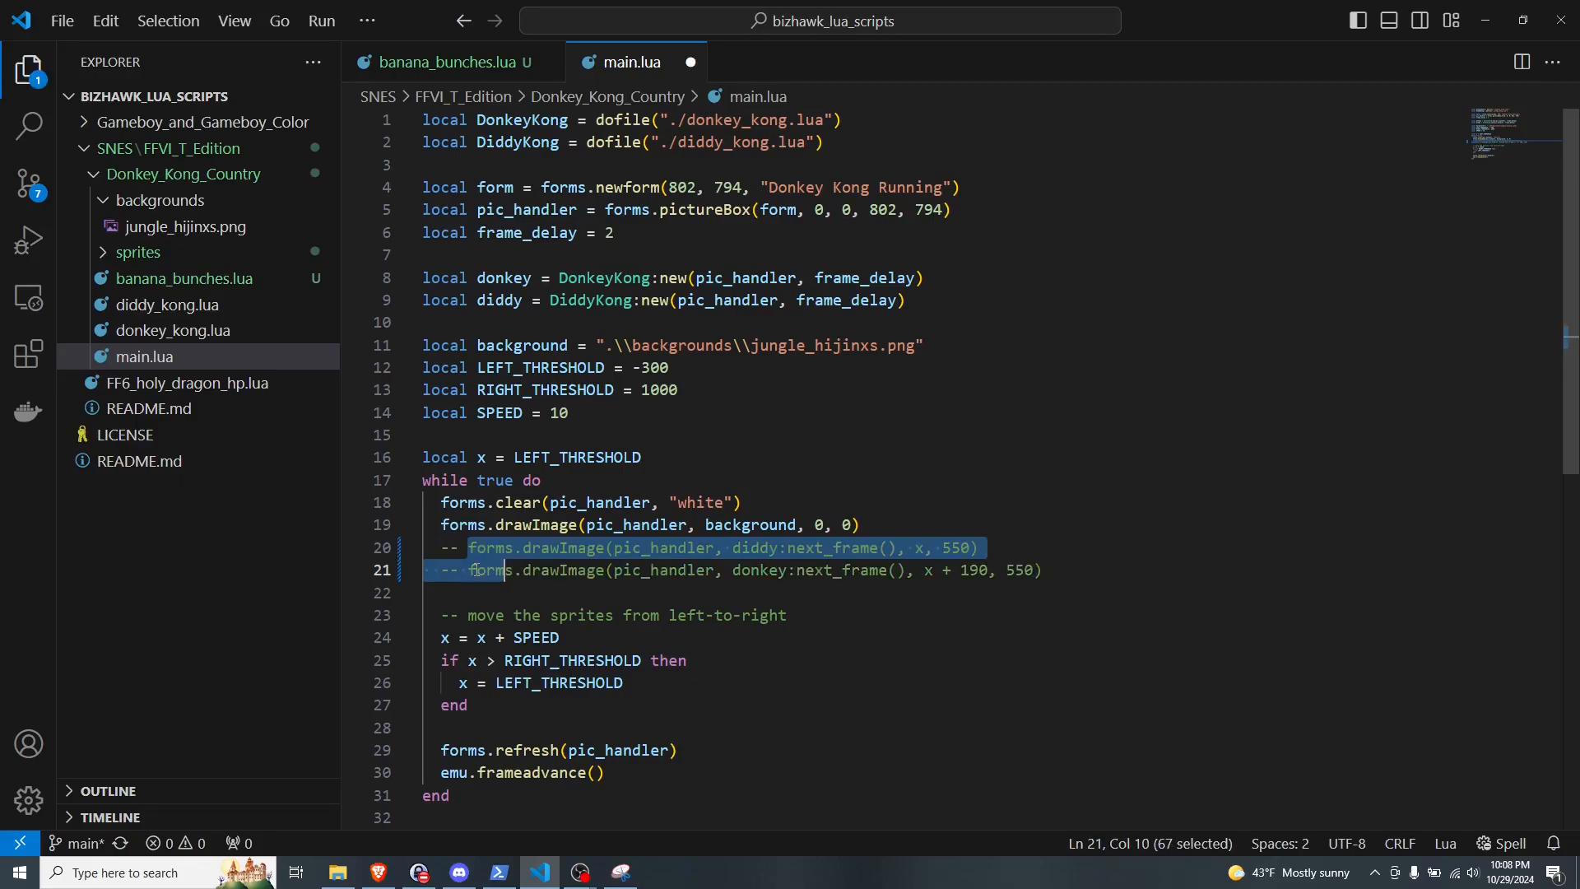
left_click(862, 480)
key("ctrl+s")
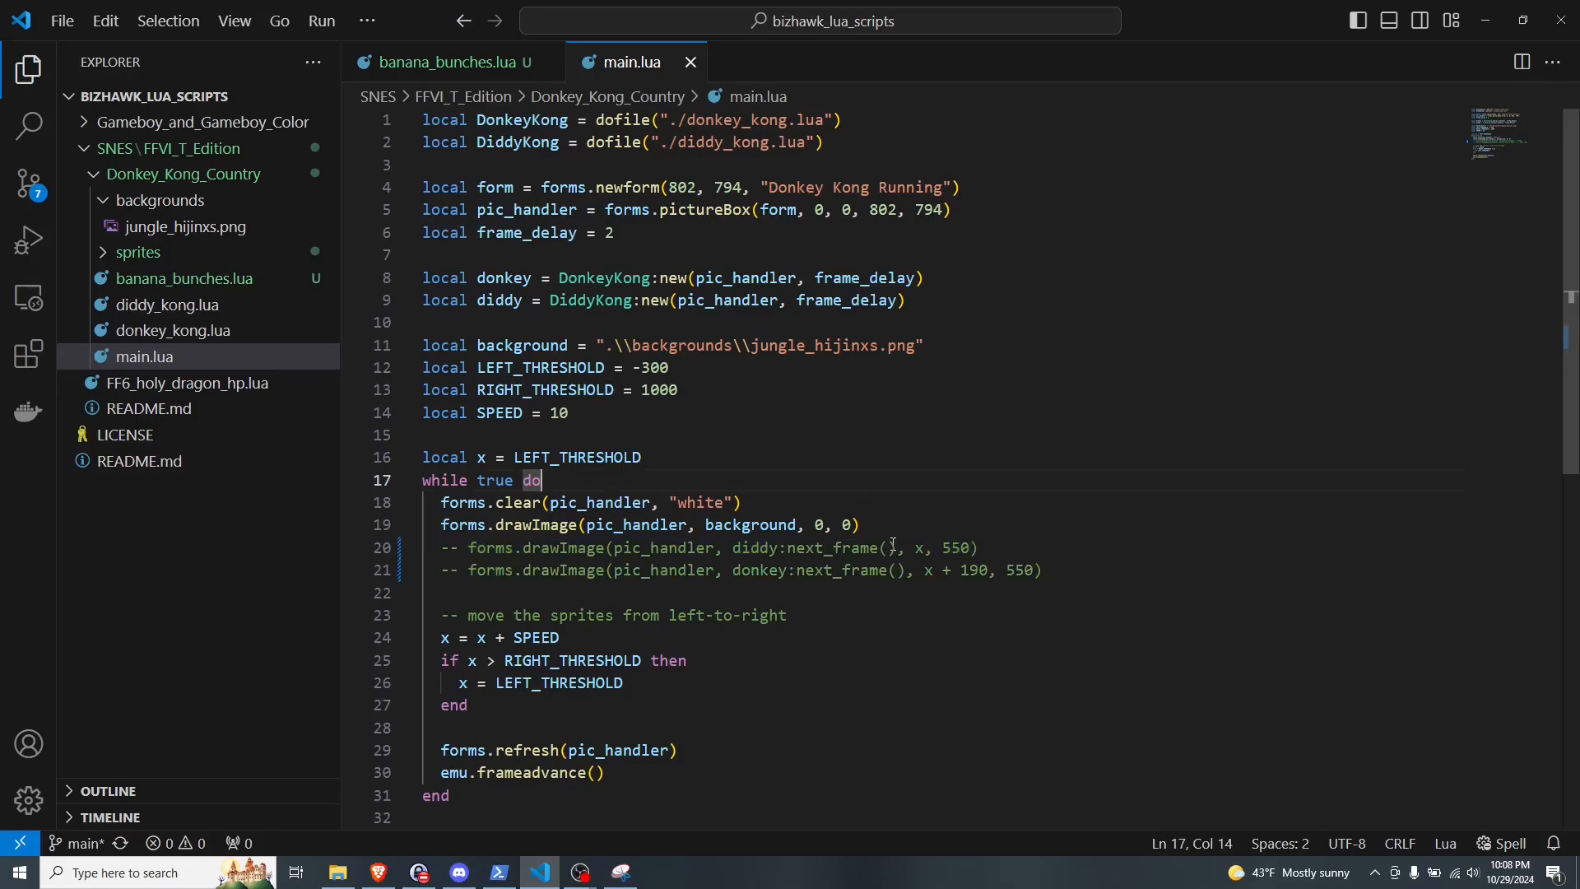
Step: Load ./banana_bunches.lua as BananaBunches in main.lua and create a local banana_bunches instance with pic_handler and frame_delay
left_click(821, 141)
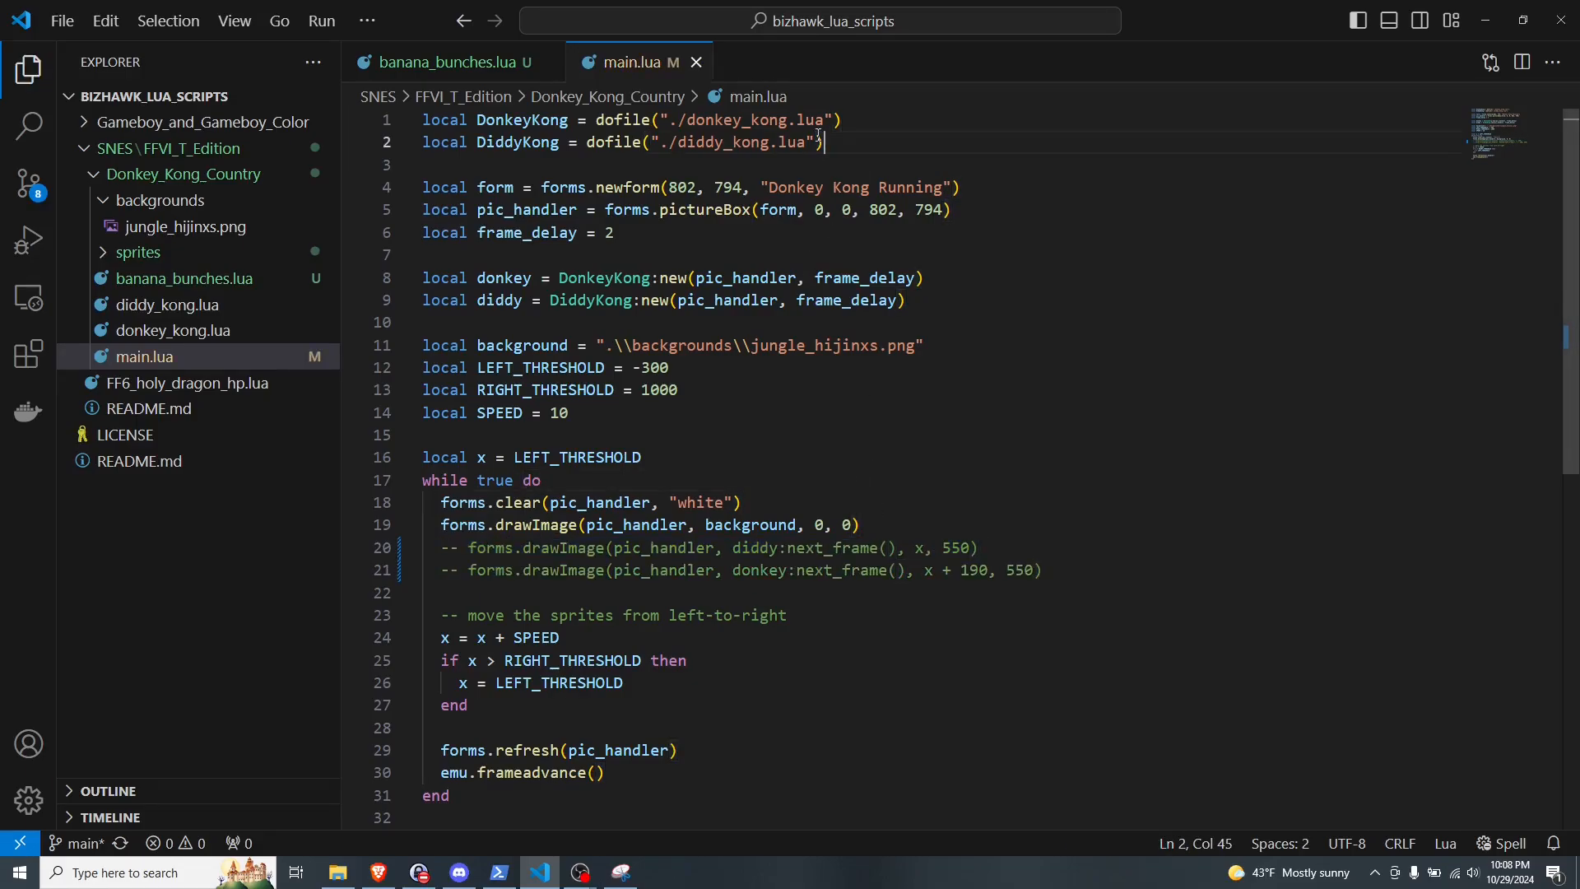
key("Return")
type("local BananaBunches = dofile(\"./banana_bunches.lua")
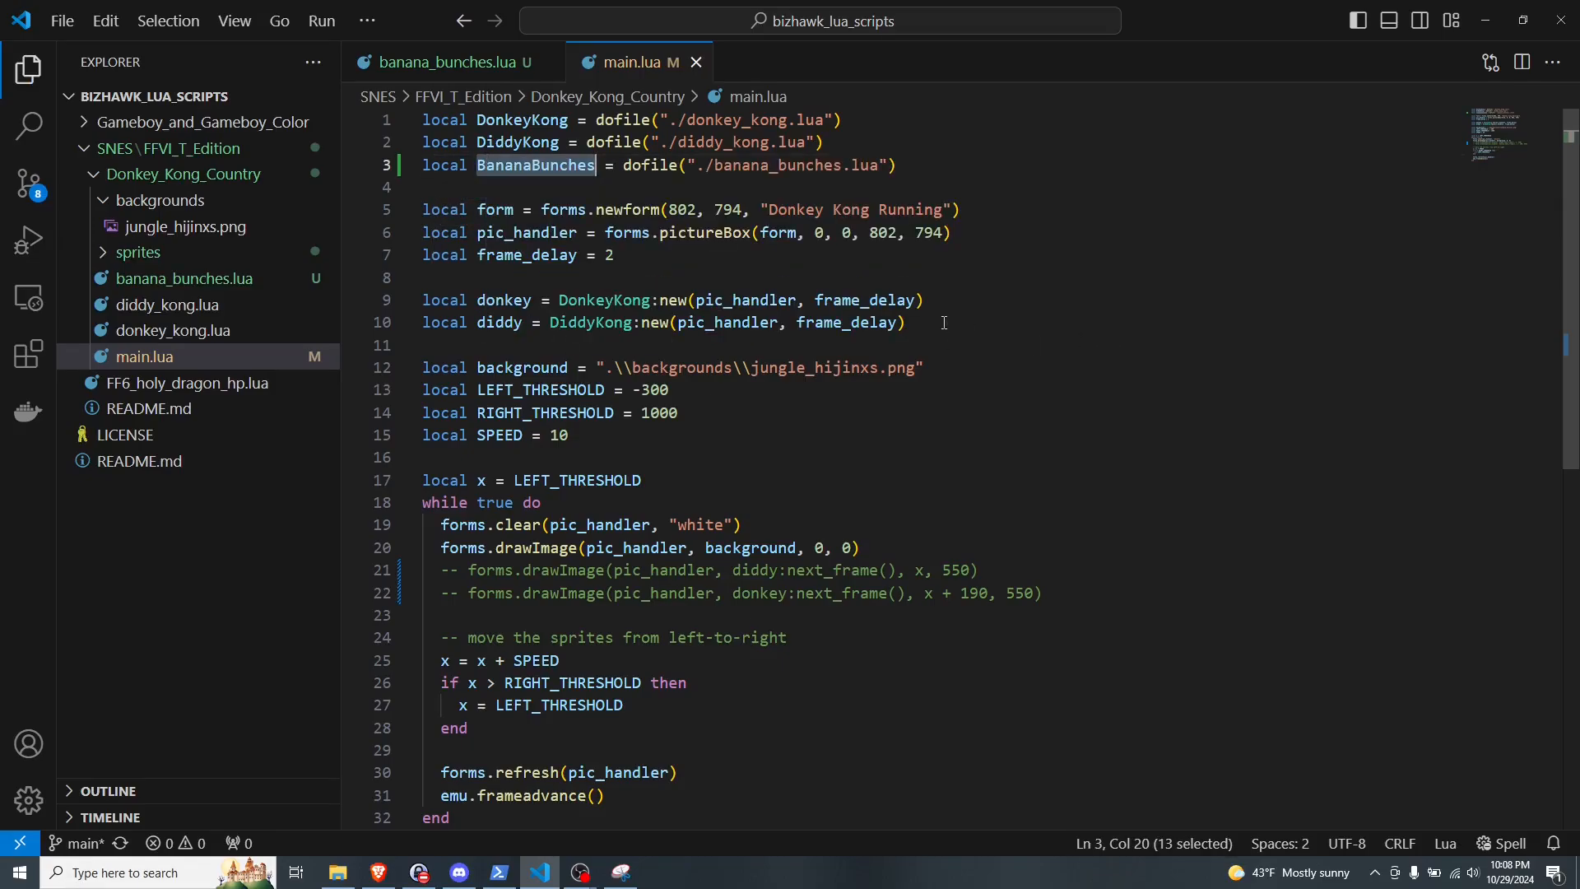
left_click(943, 322)
key("Return")
type("lo")
key("BackSpace")
key("BackSpace")
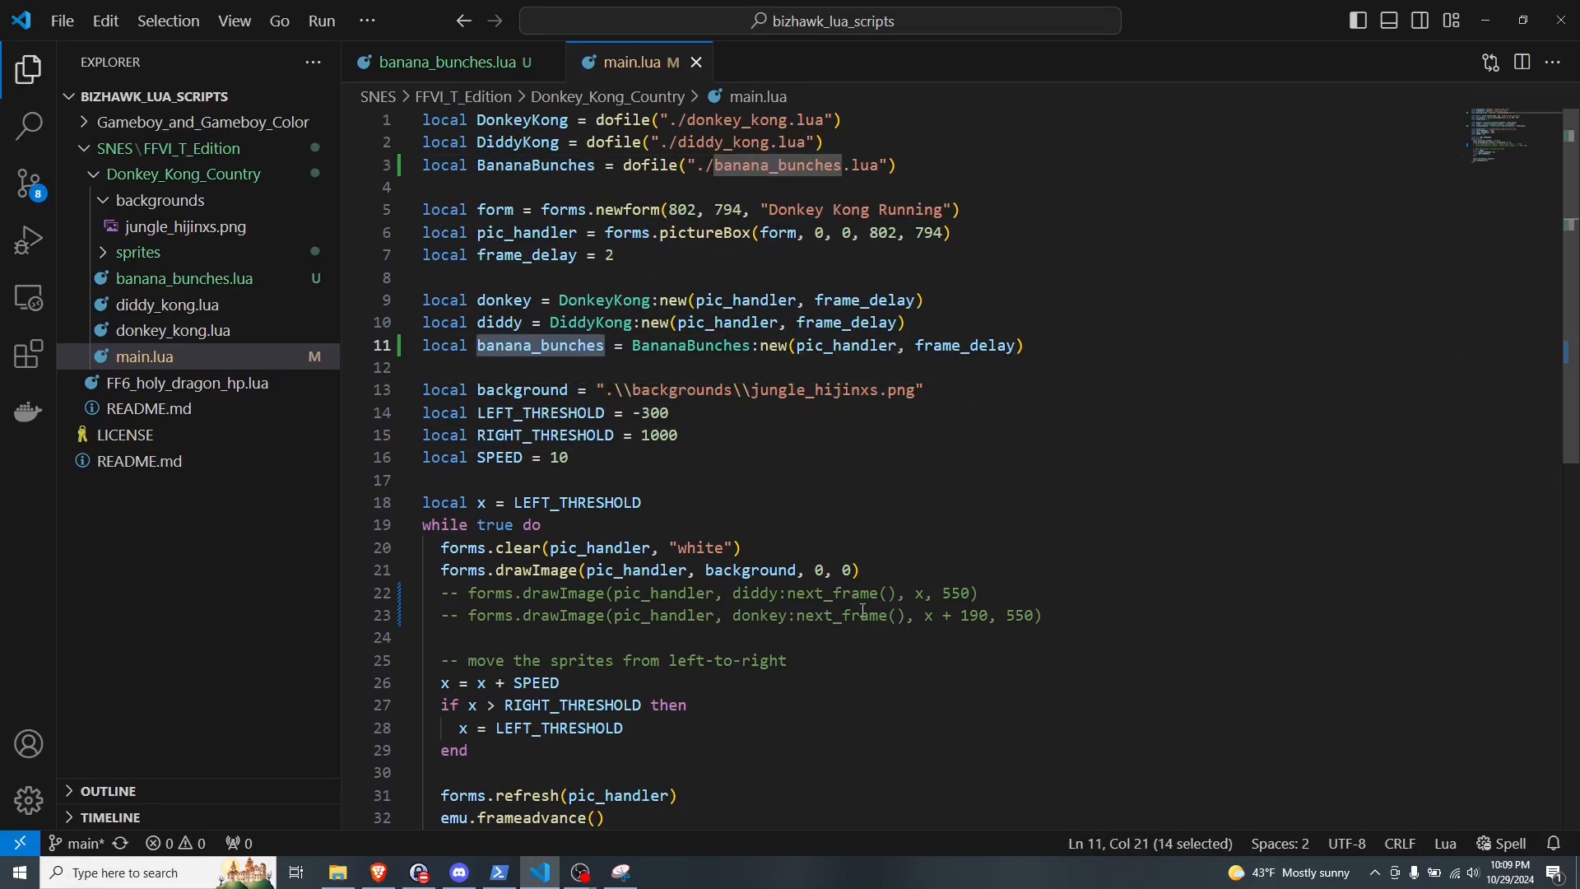
Step: Add a drawImage call for banana_bunches at 10, 10 directly after the background is drawn
left_click(889, 566)
key("Return")
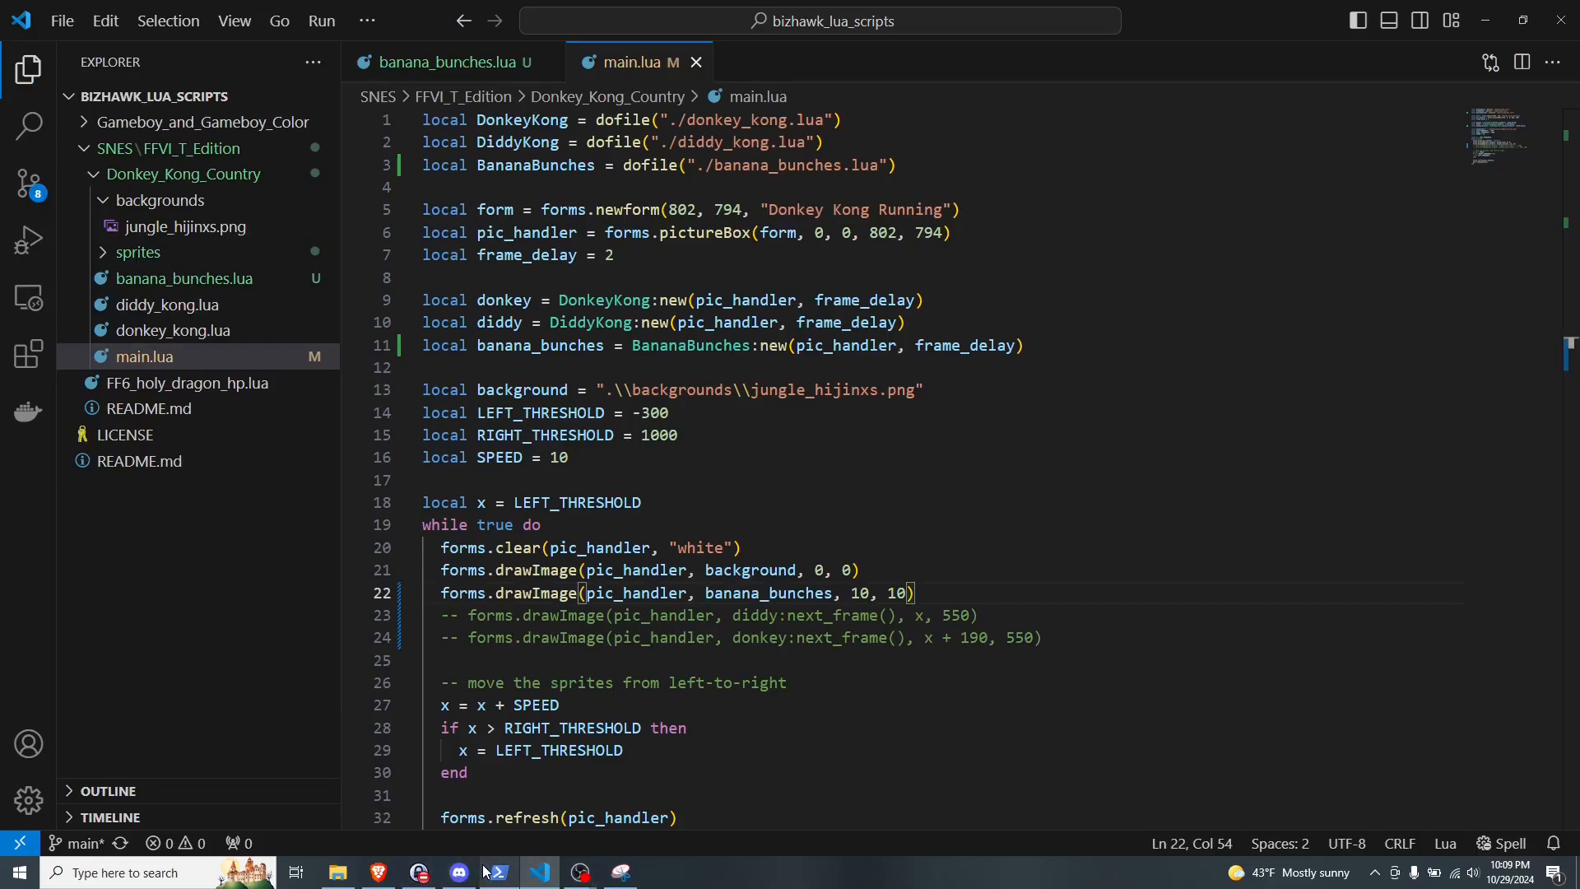
scroll(807, 619, "down", 3)
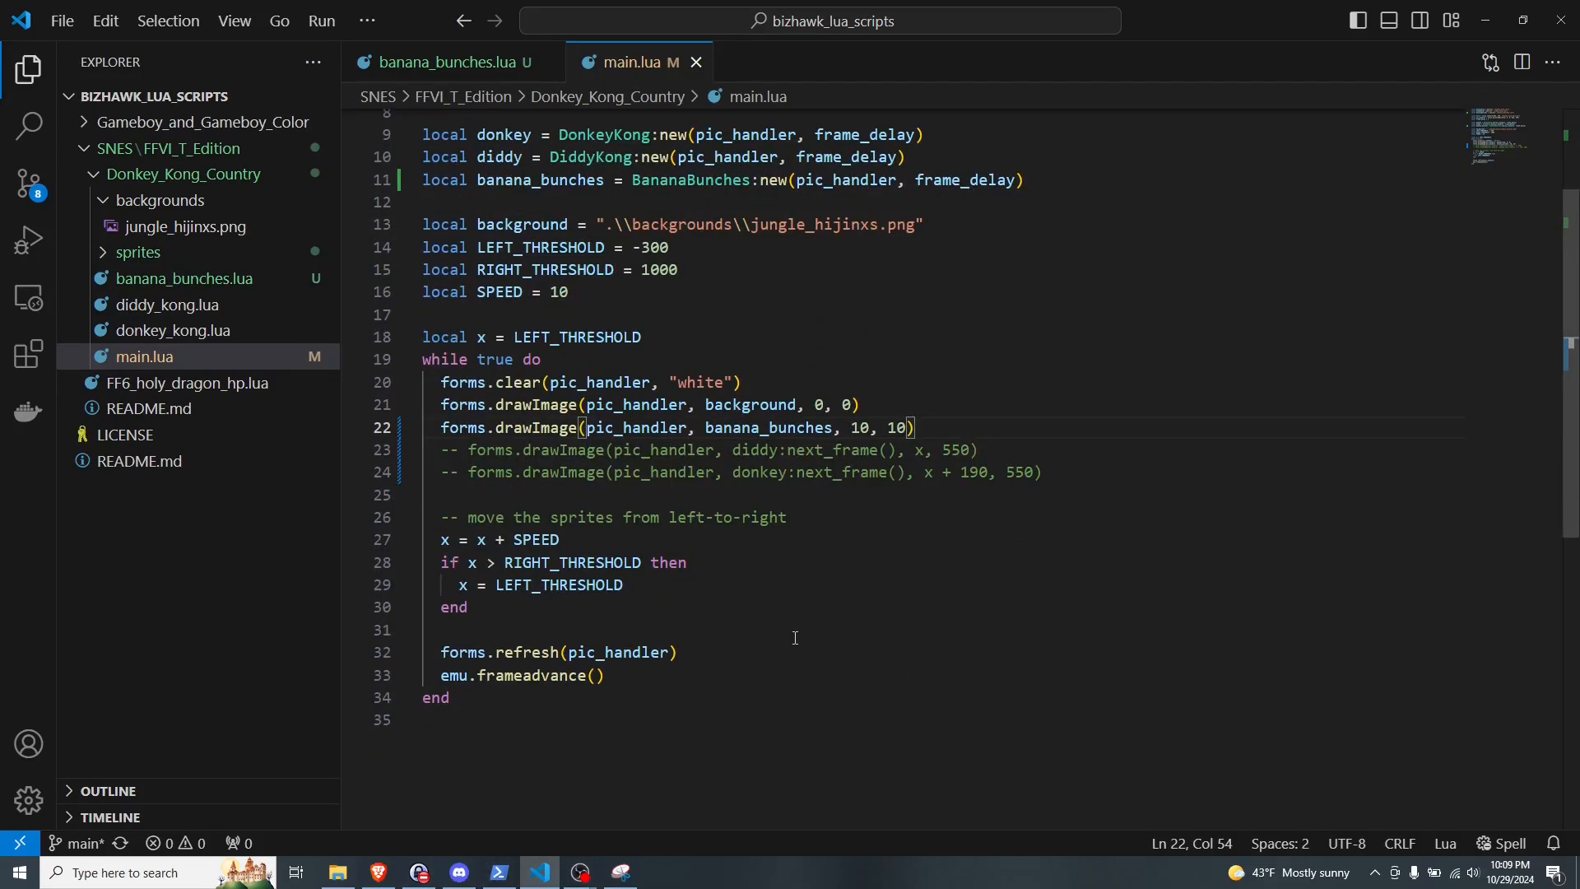
Step: Switch to File Explorer and load main from the SNES\Donkey_Kong_Country folder into BizHawk's Lua Console
left_click(339, 873)
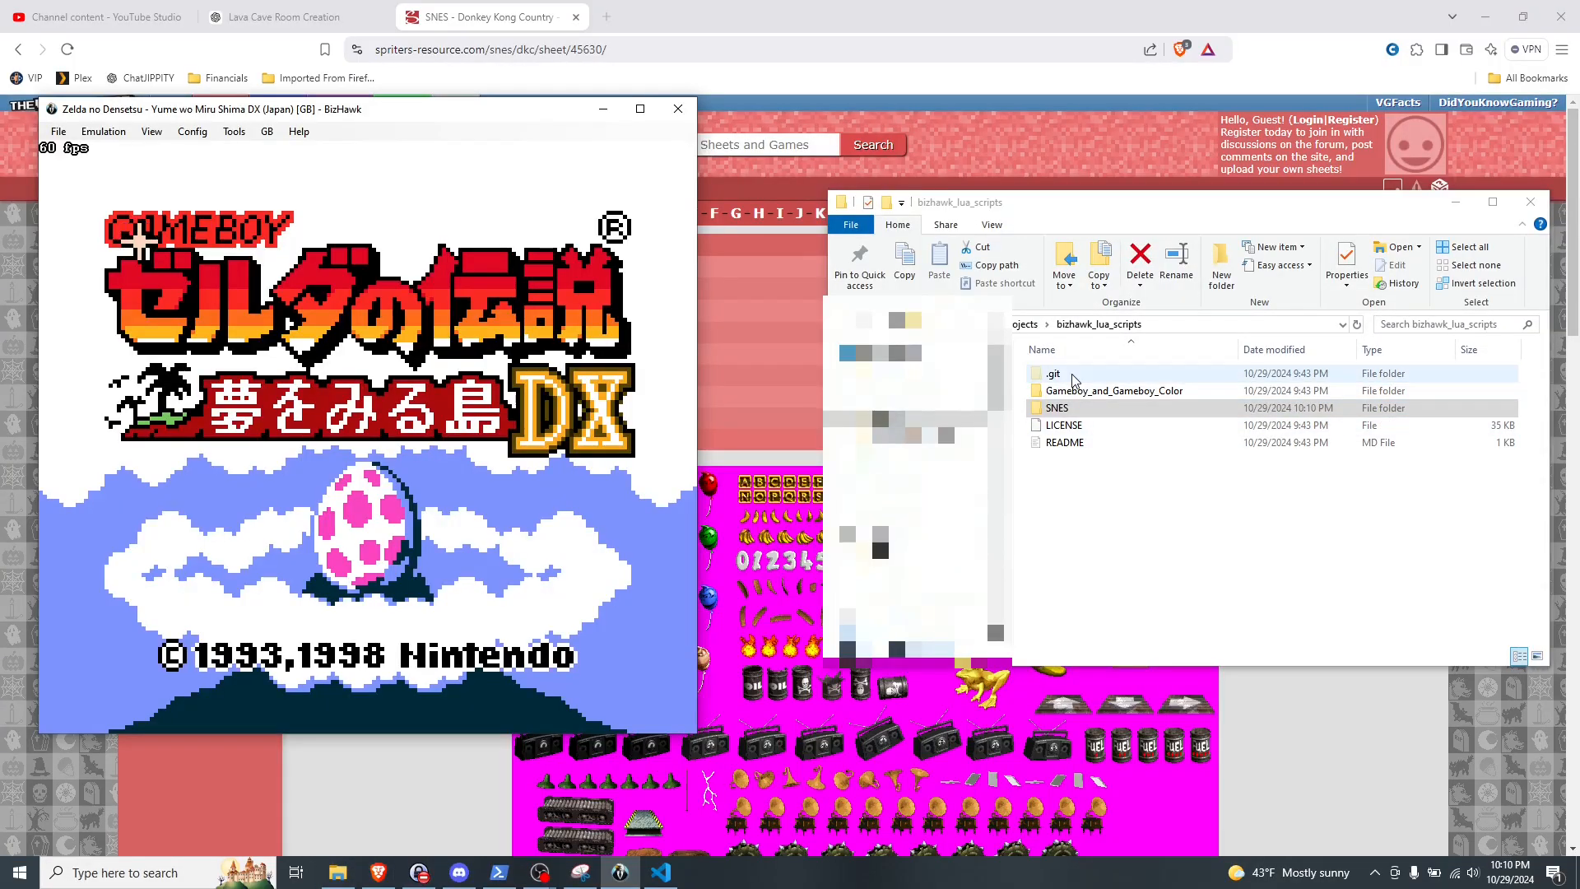
double_click(1057, 407)
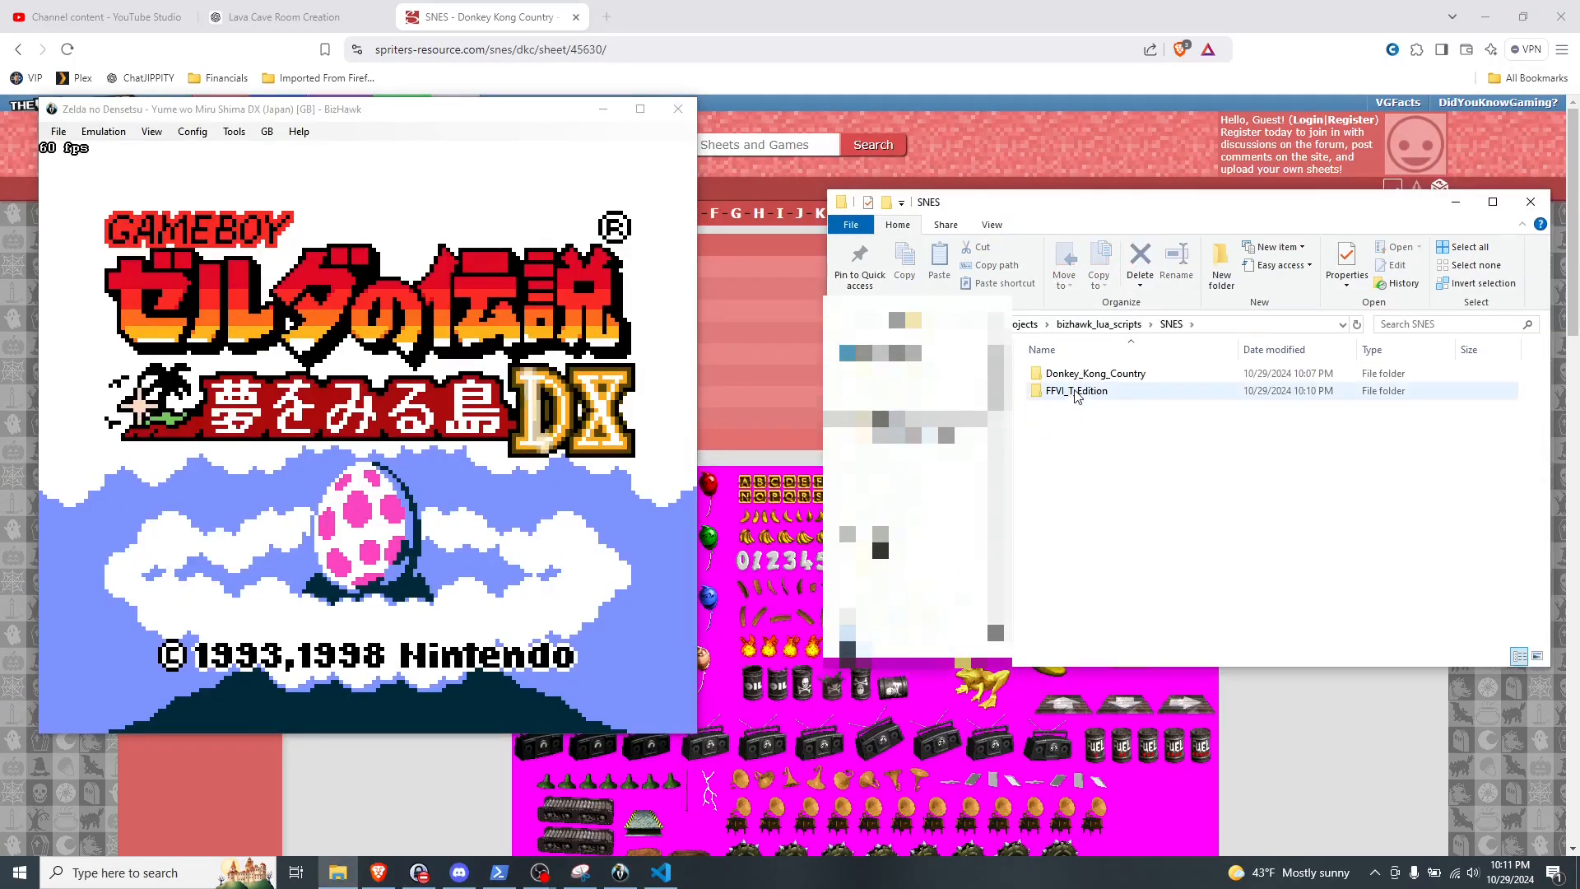
double_click(1070, 373)
double_click(1086, 460)
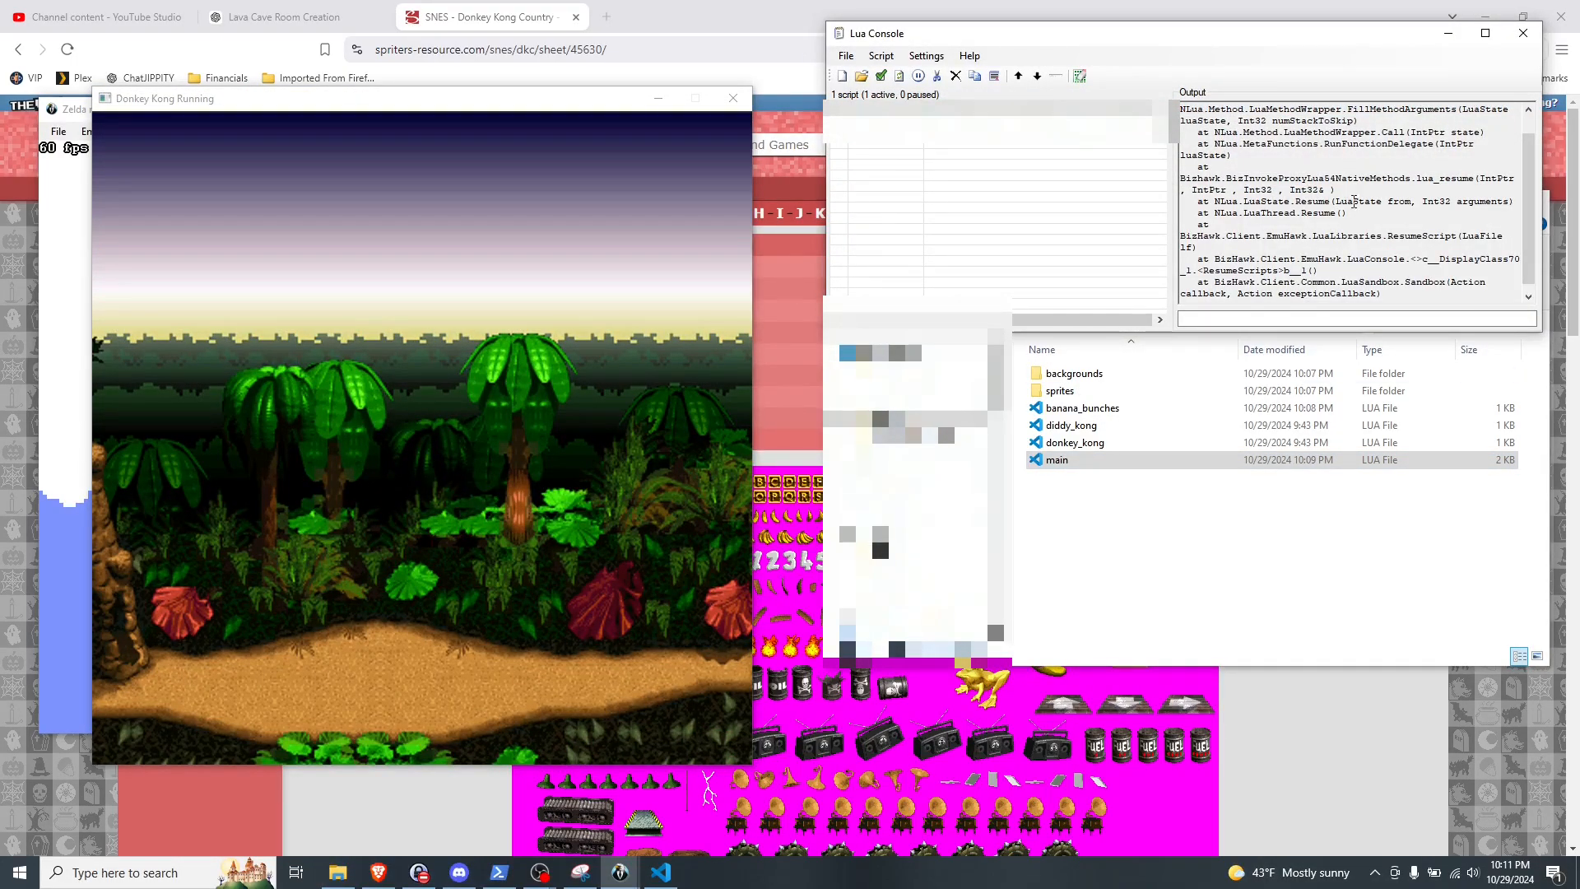
Step: Back in main.lua, append :next_frame() to banana_bunches in its drawImage call, and save the file
key("alt+Tab")
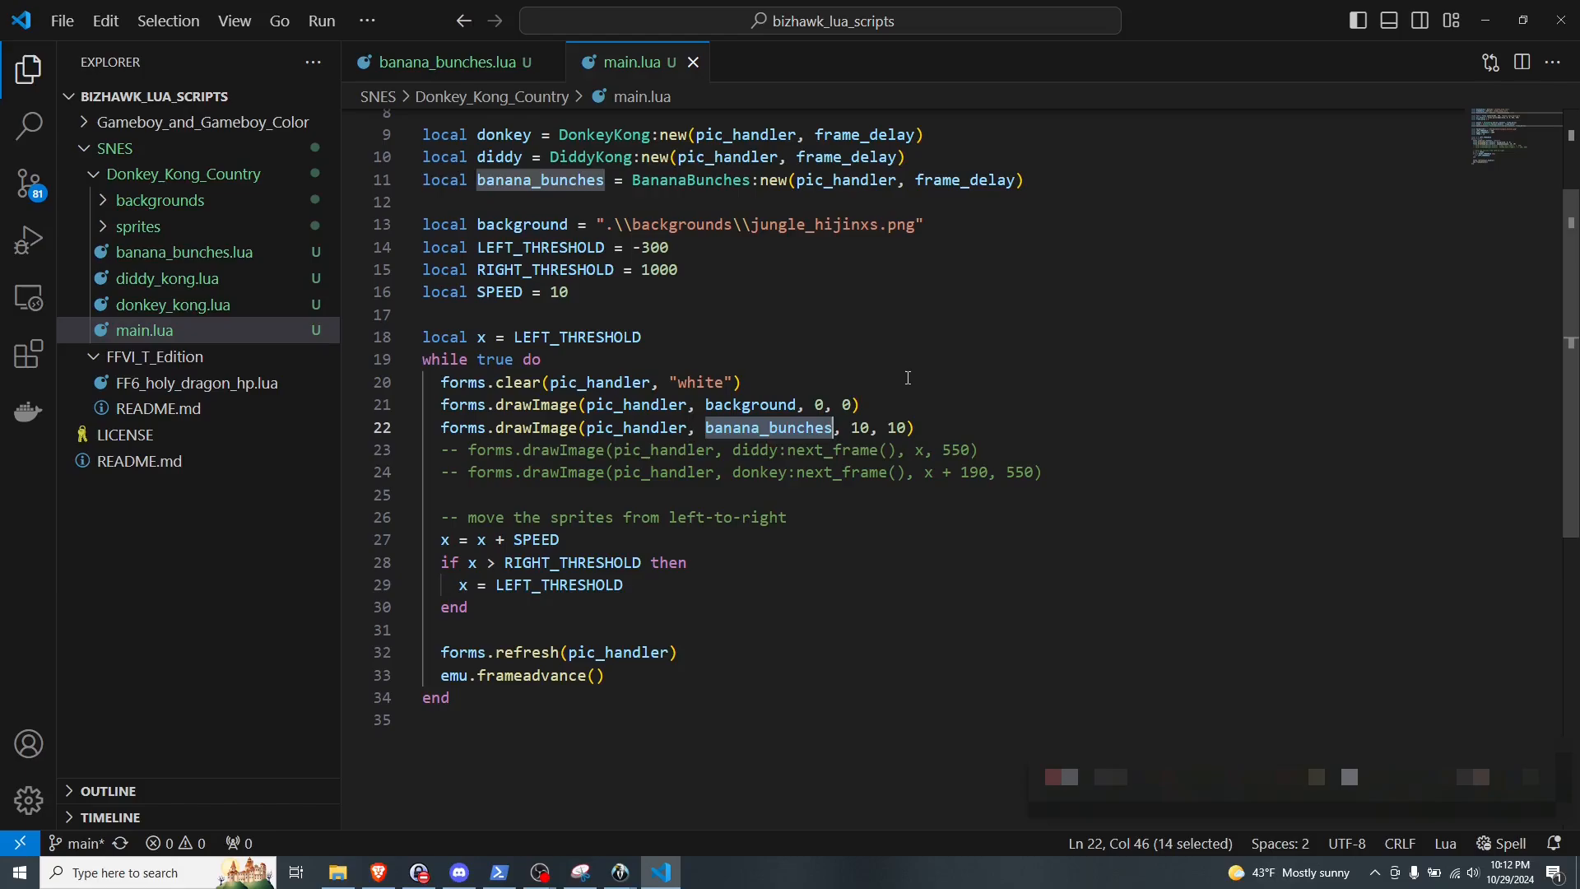
key("Right")
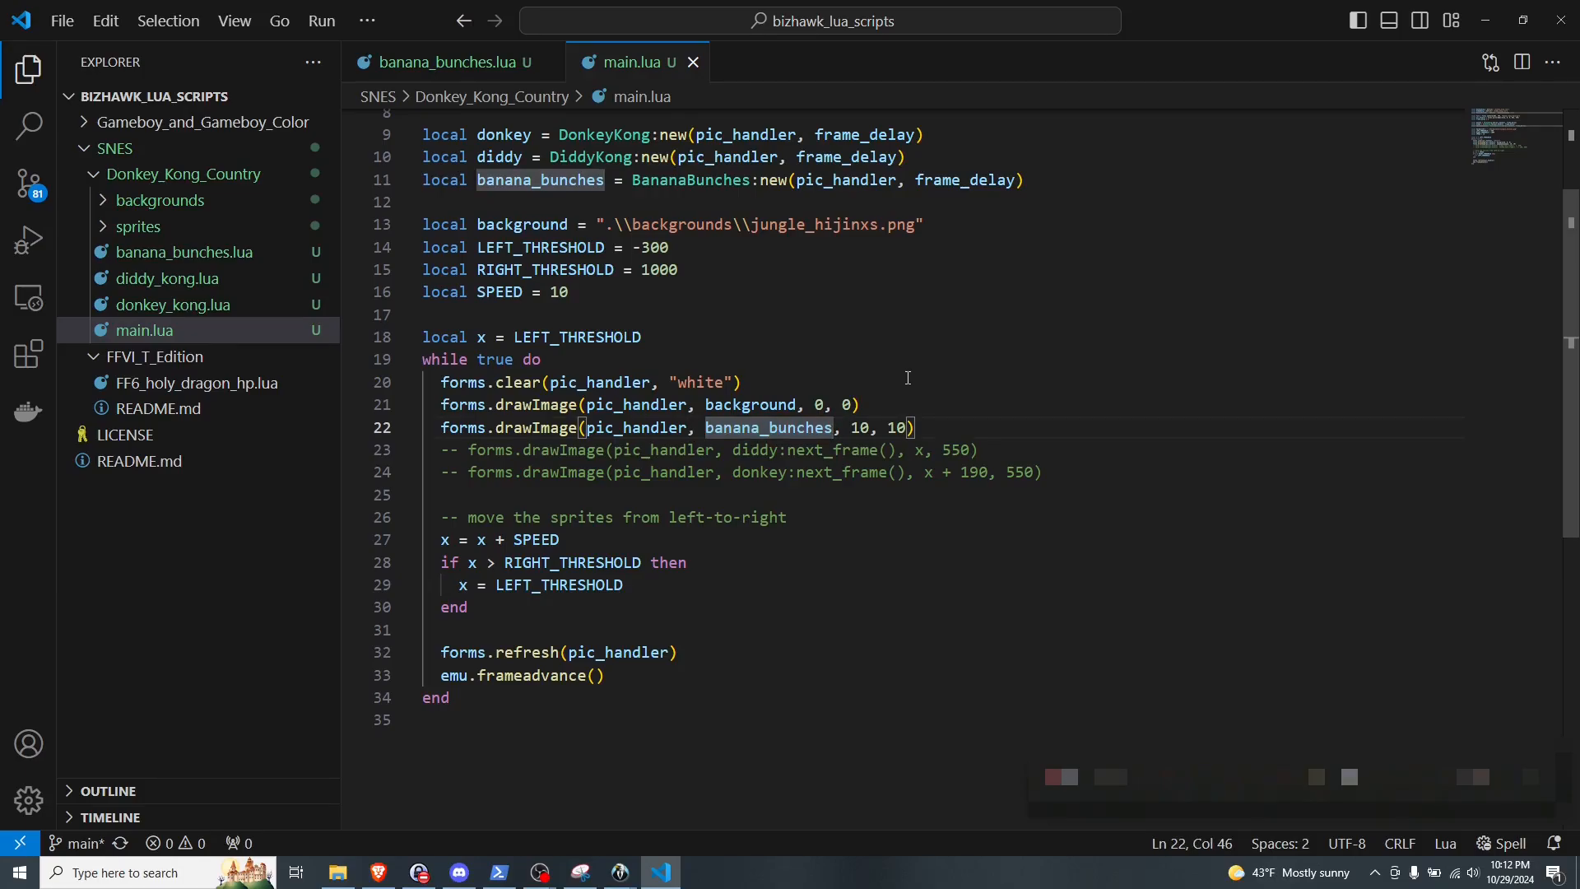
type(":next_frame")
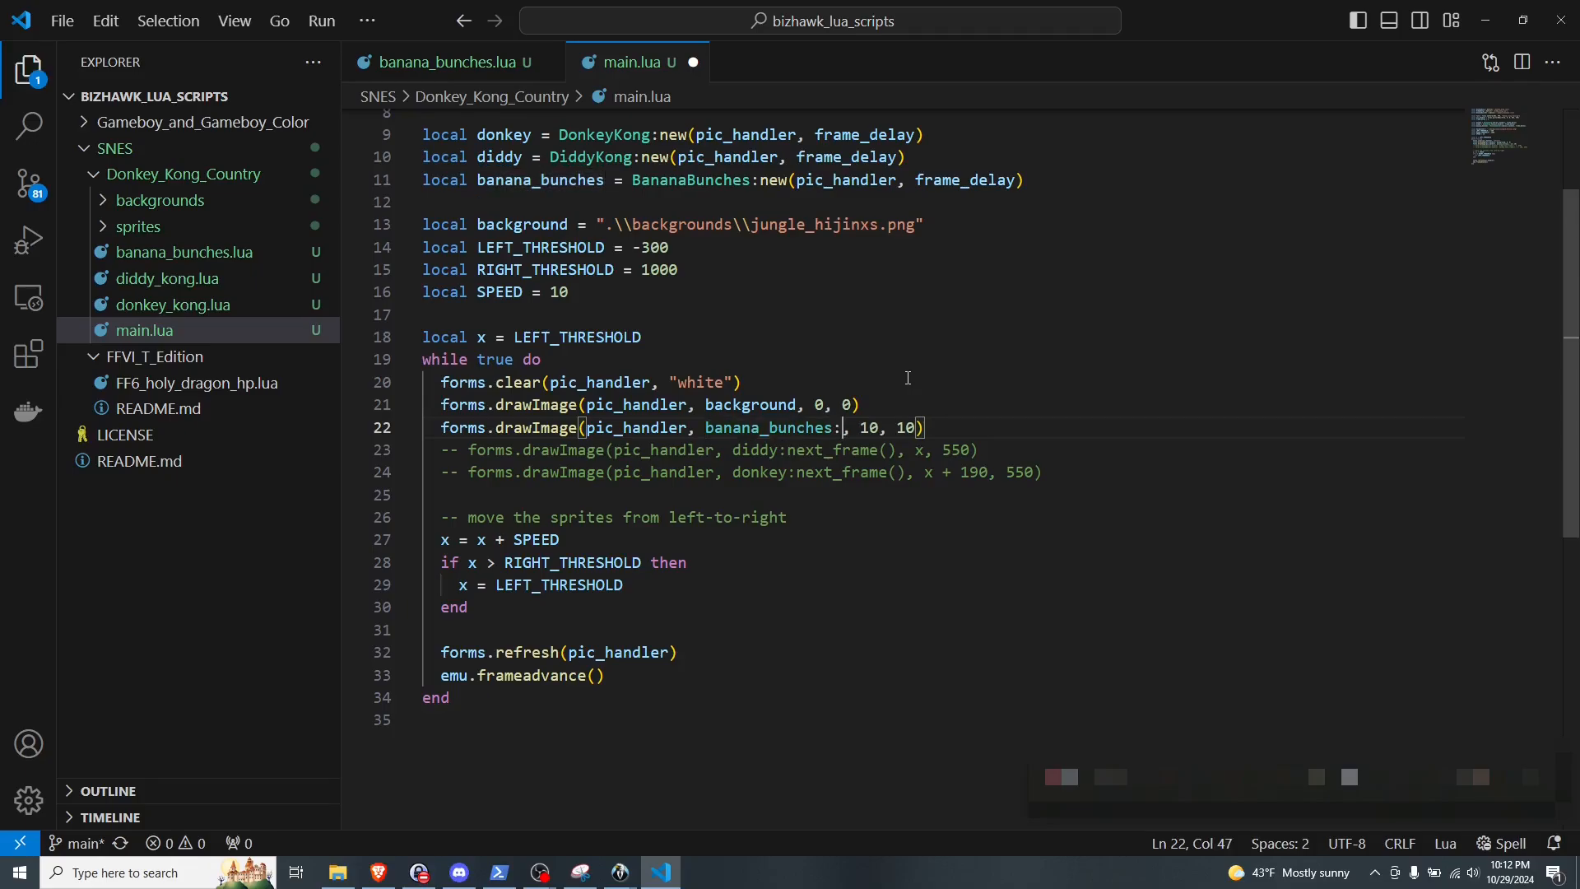
type("()")
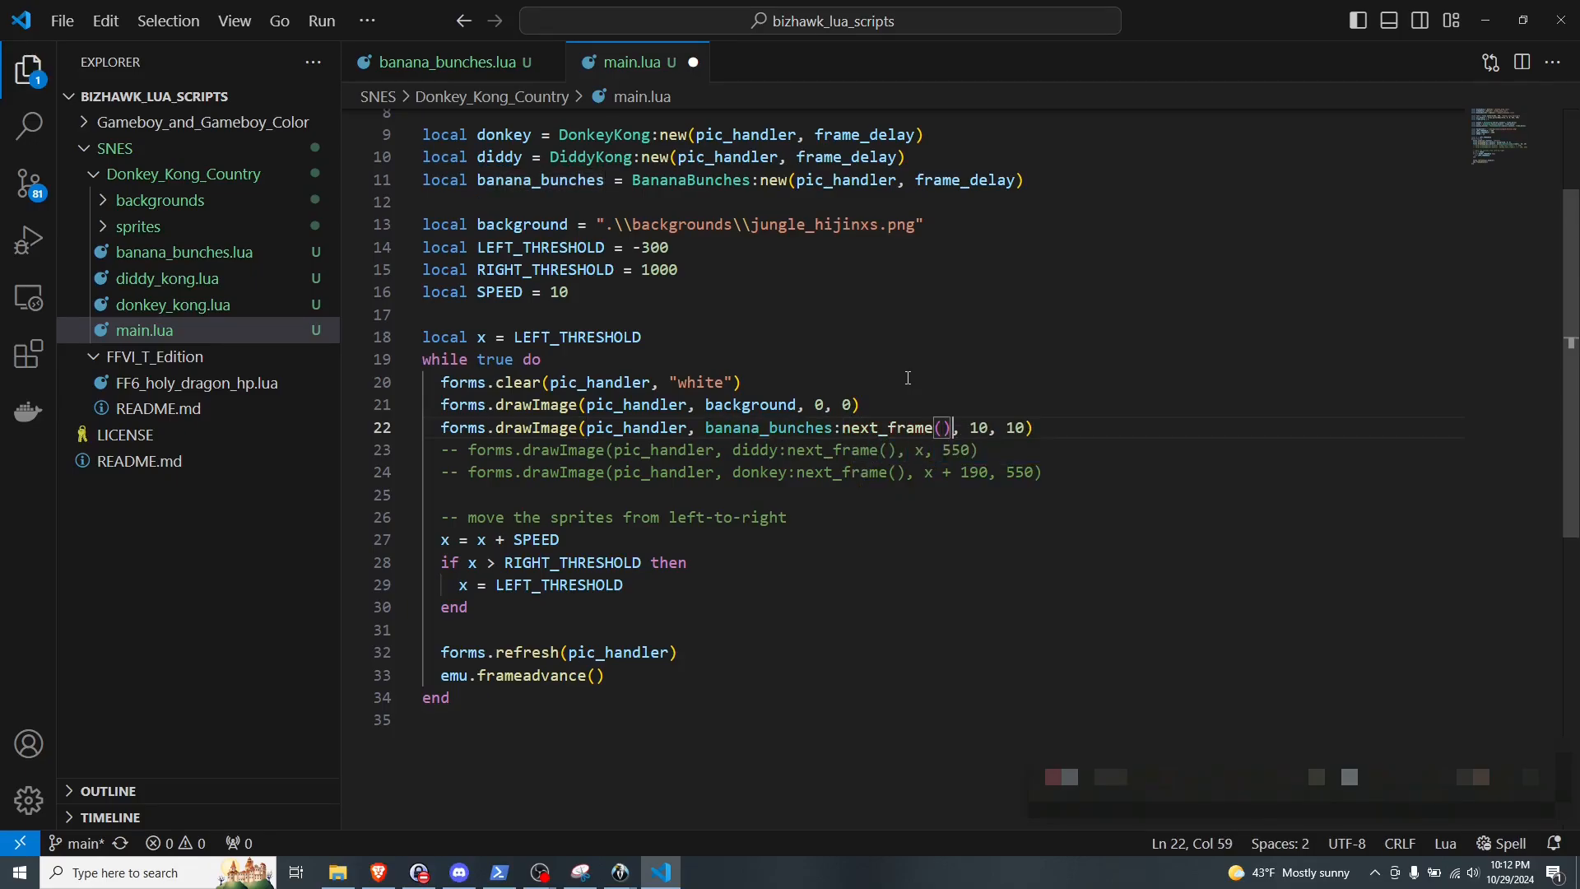
key("ctrl+s")
left_click(900, 391)
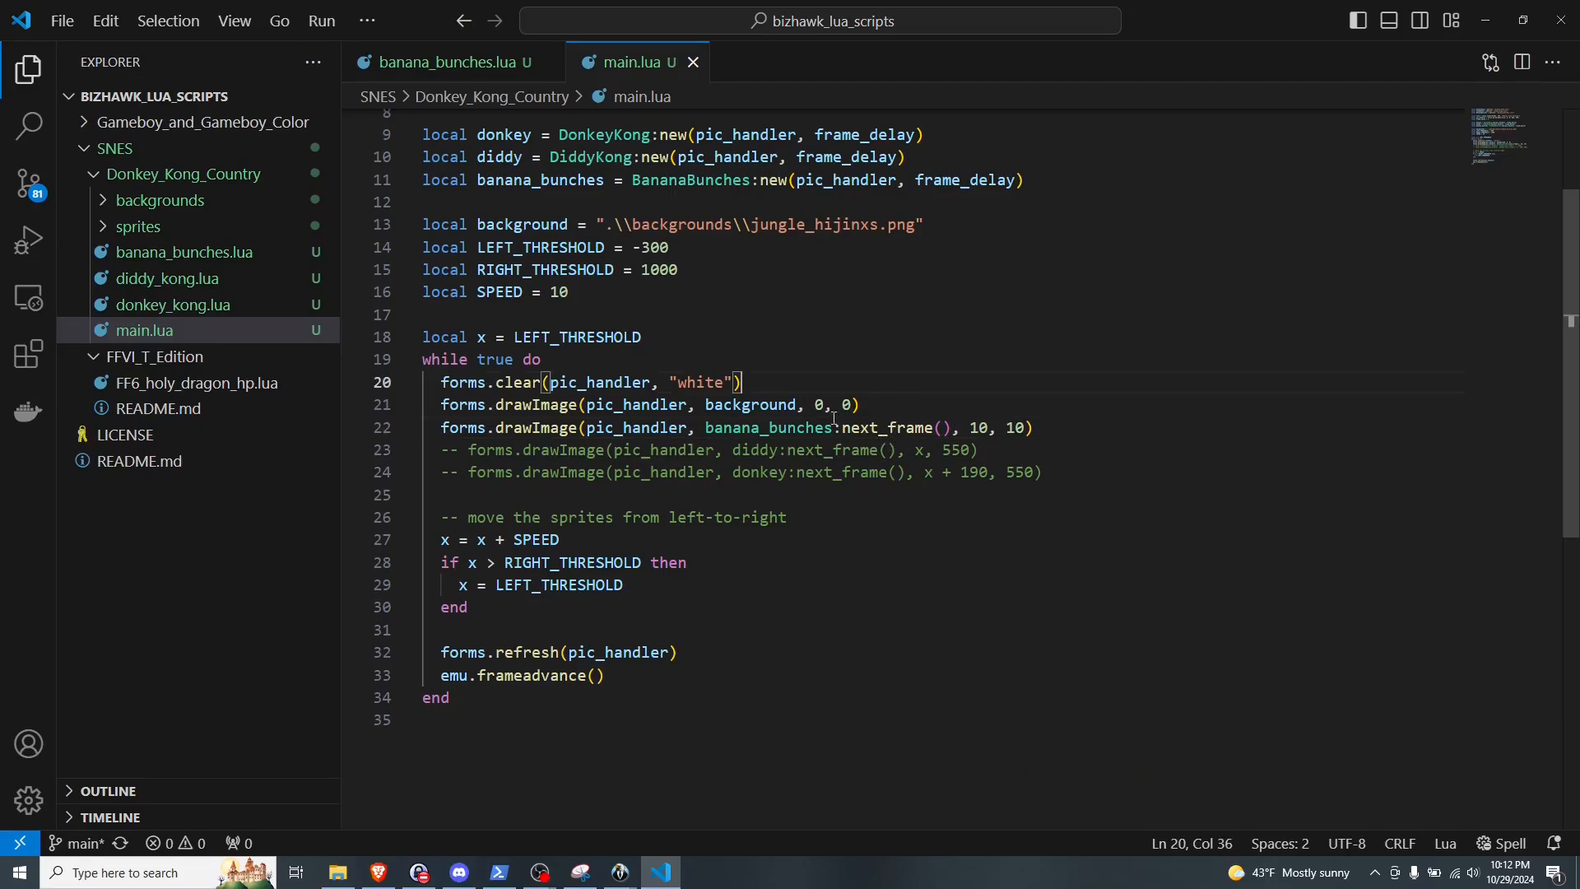
Step: Rerun main.lua from BizHawk's Lua Console and examine the script's output
mouse_move(613, 863)
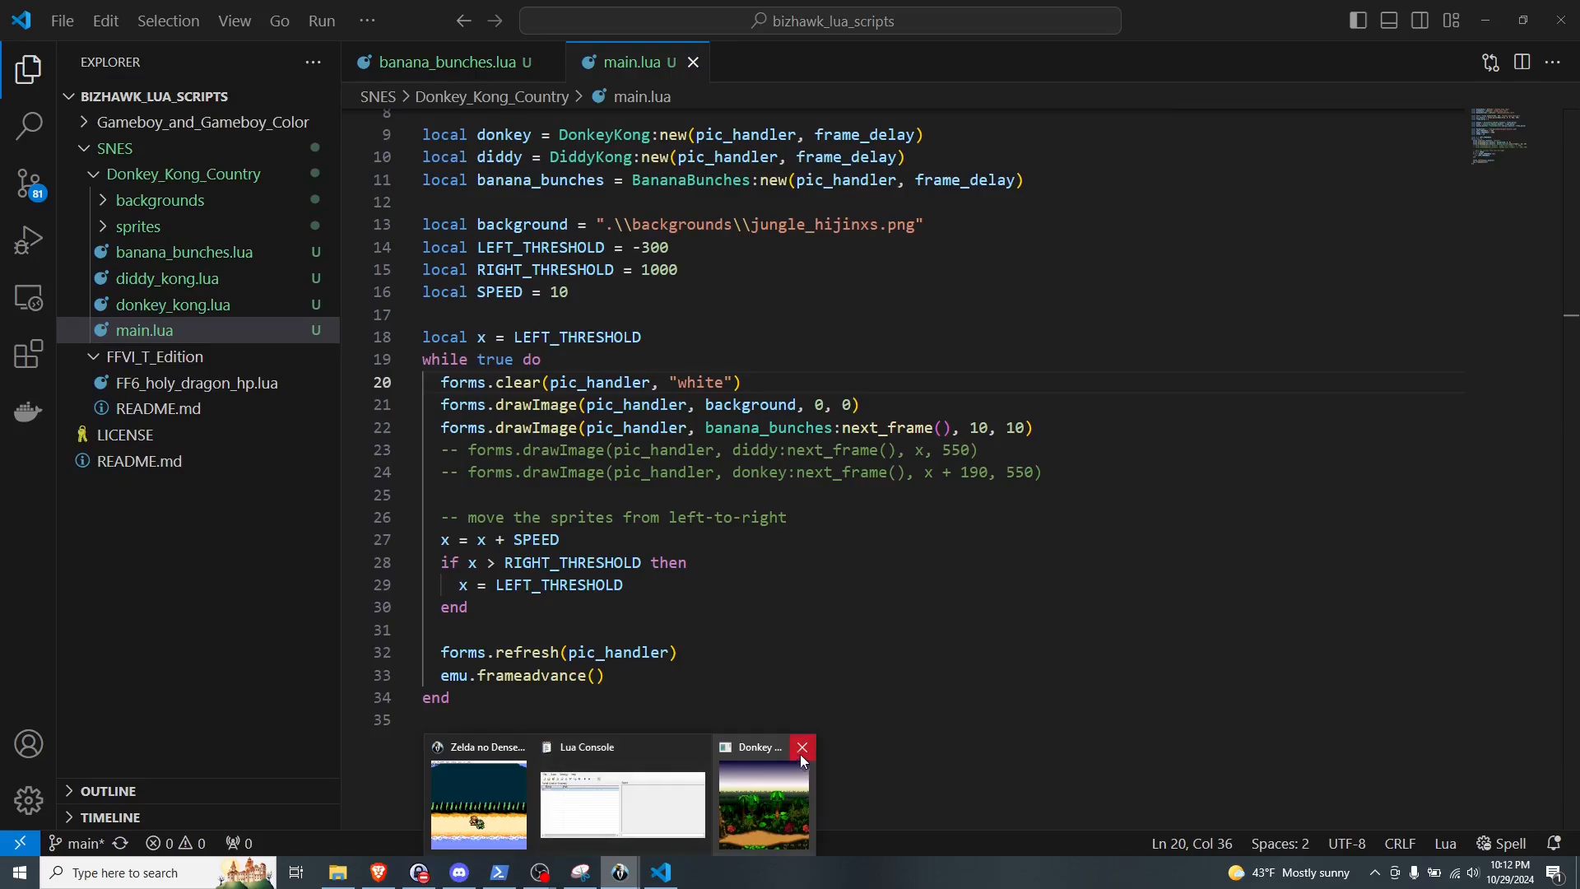
left_click(704, 774)
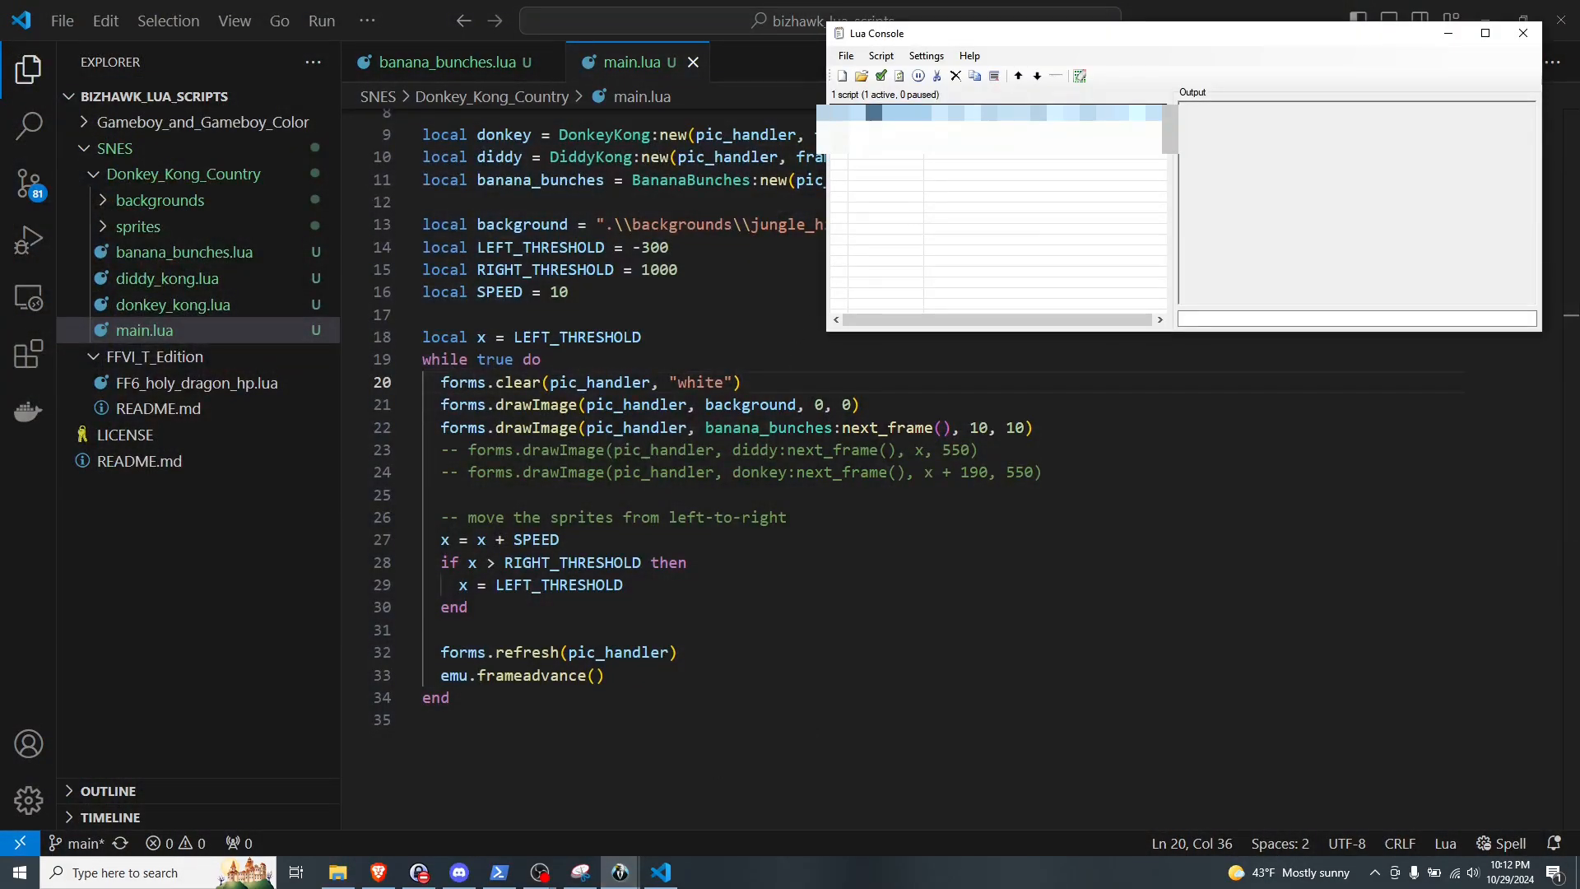
left_click(900, 76)
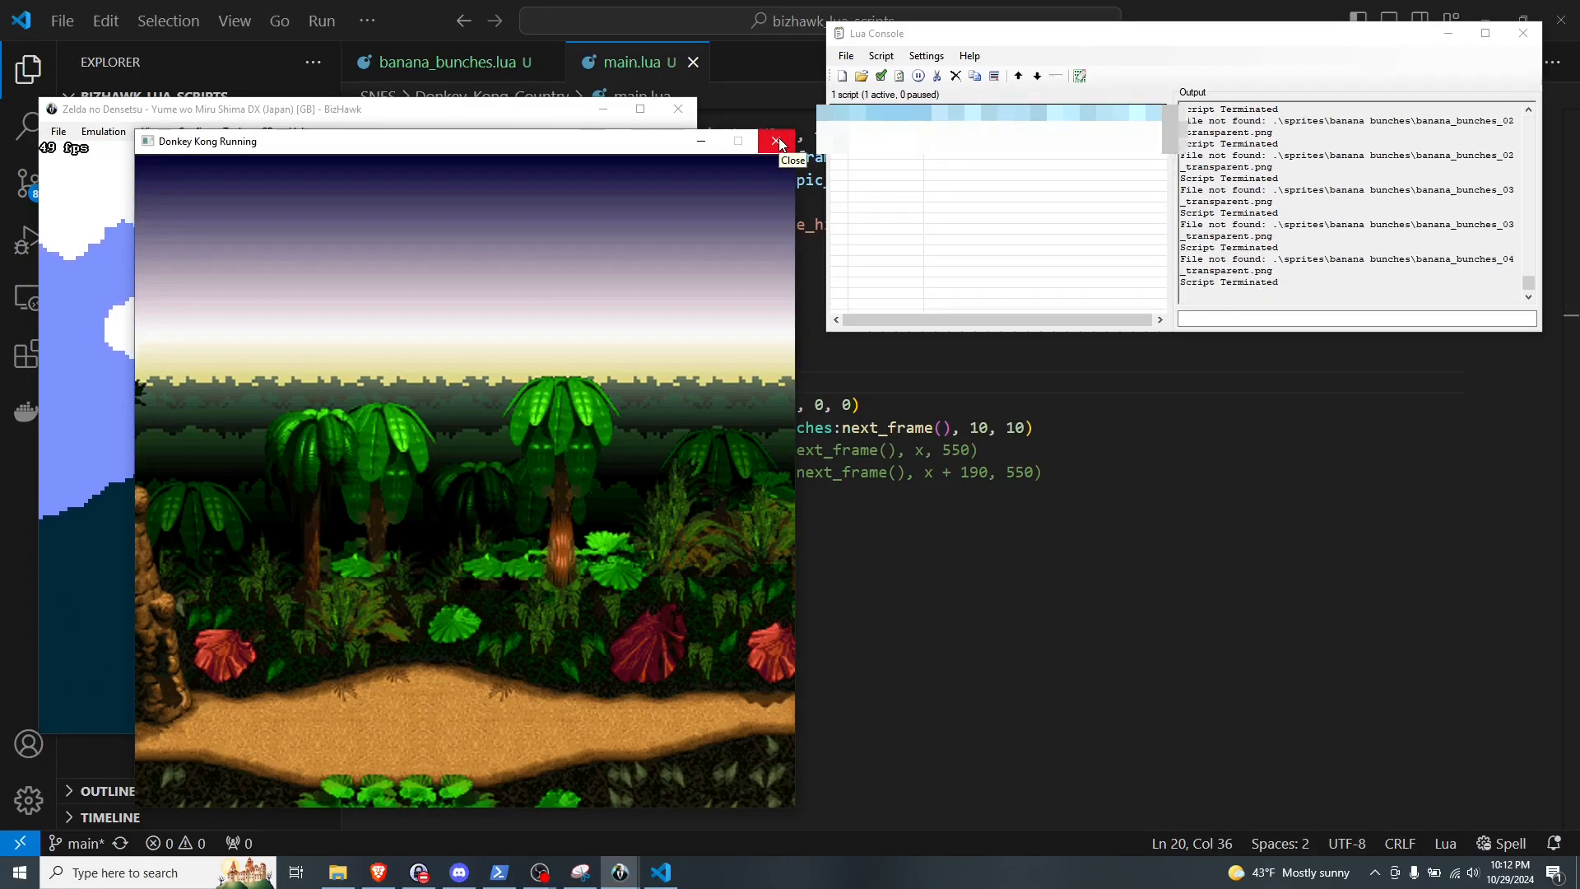
right_click(1319, 169)
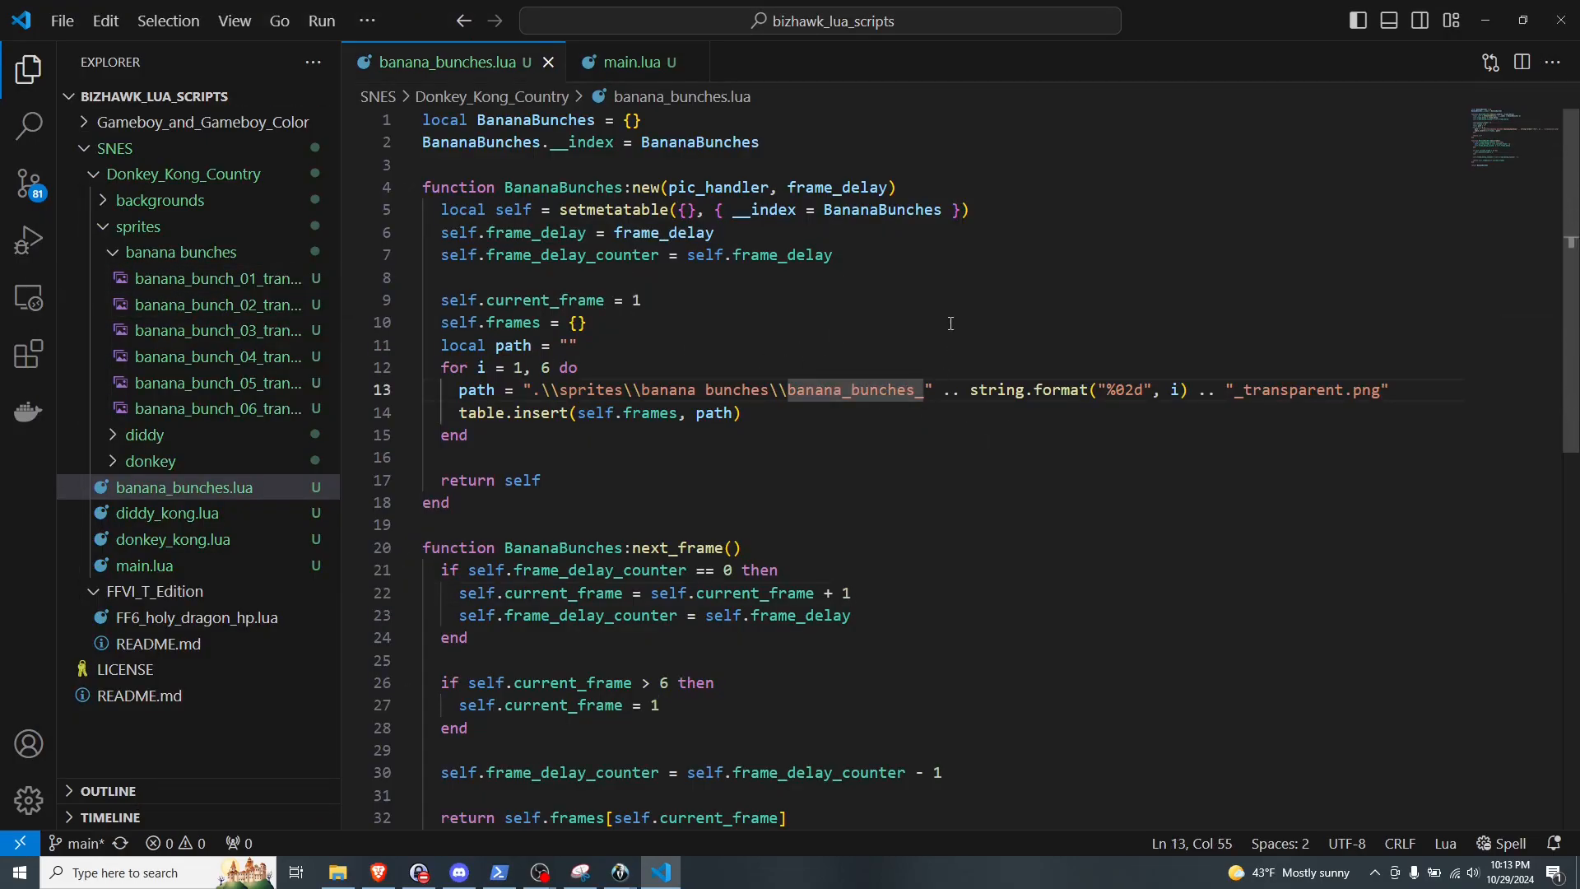
Step: In banana_bunches.lua, correct the sprite file prefix to banana_bunch_, replace every BananaBunches with BananaBunch, and save
key("BackSpace")
key("BackSpace")
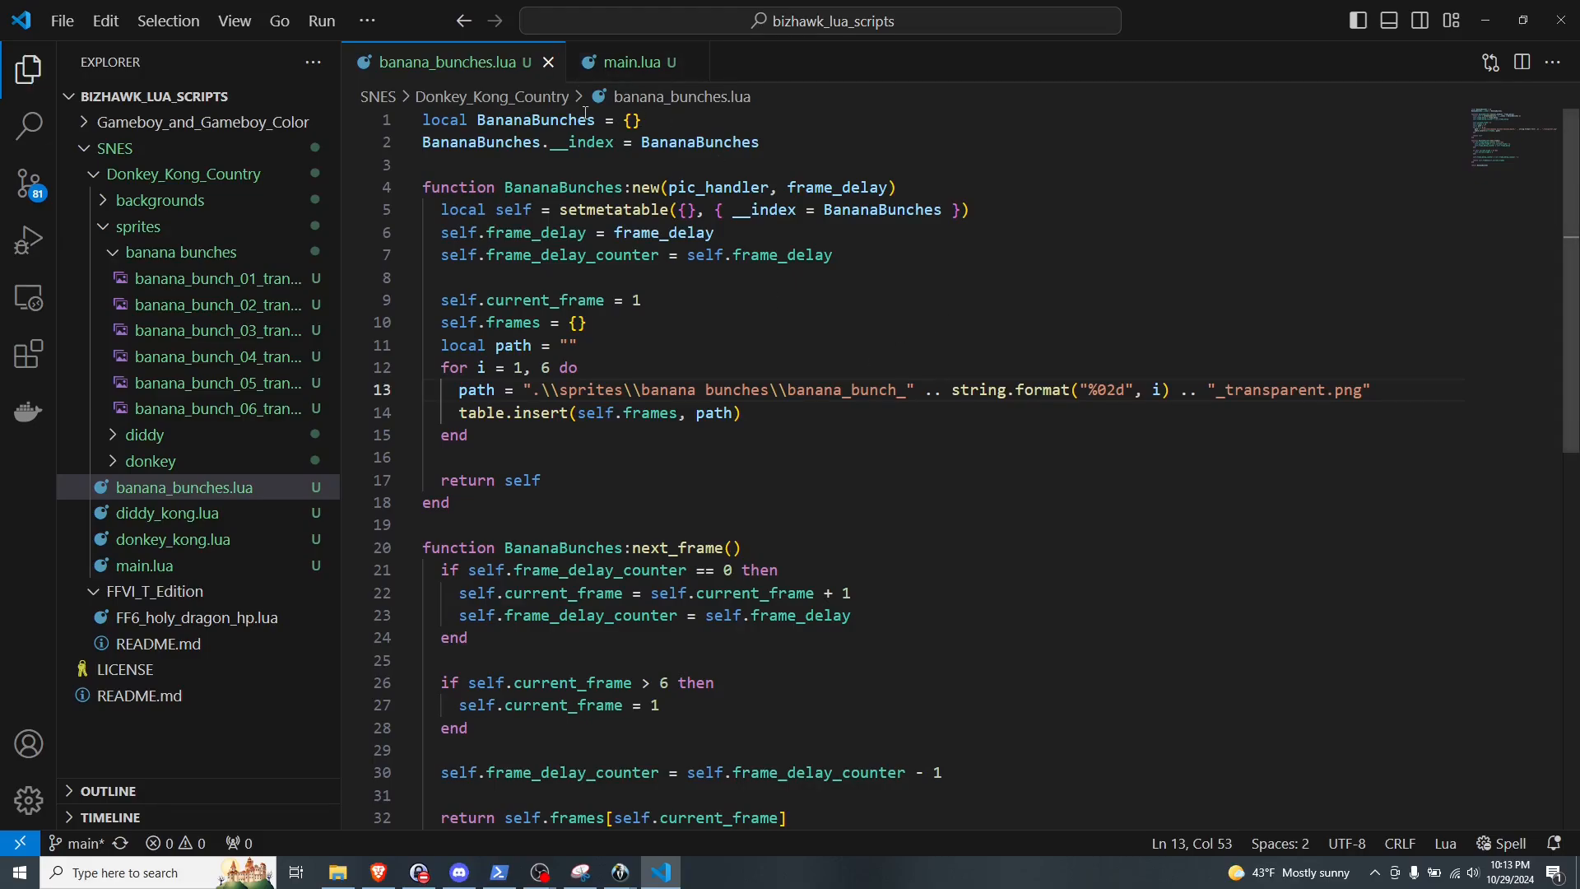
double_click(524, 119)
key("ctrl+f")
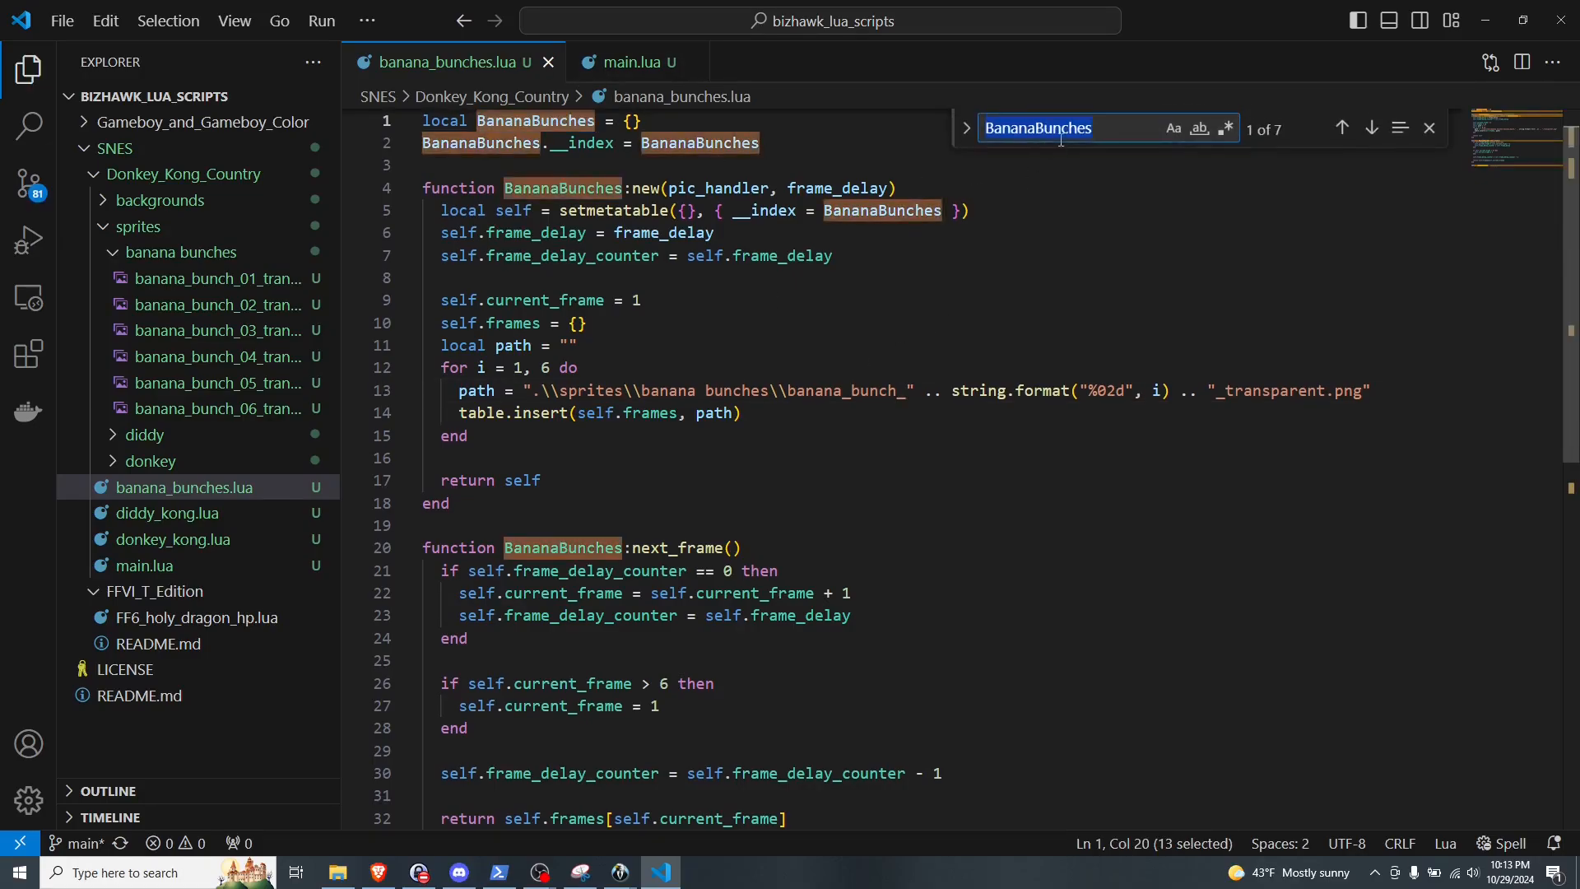
left_click(964, 132)
left_click(1025, 159)
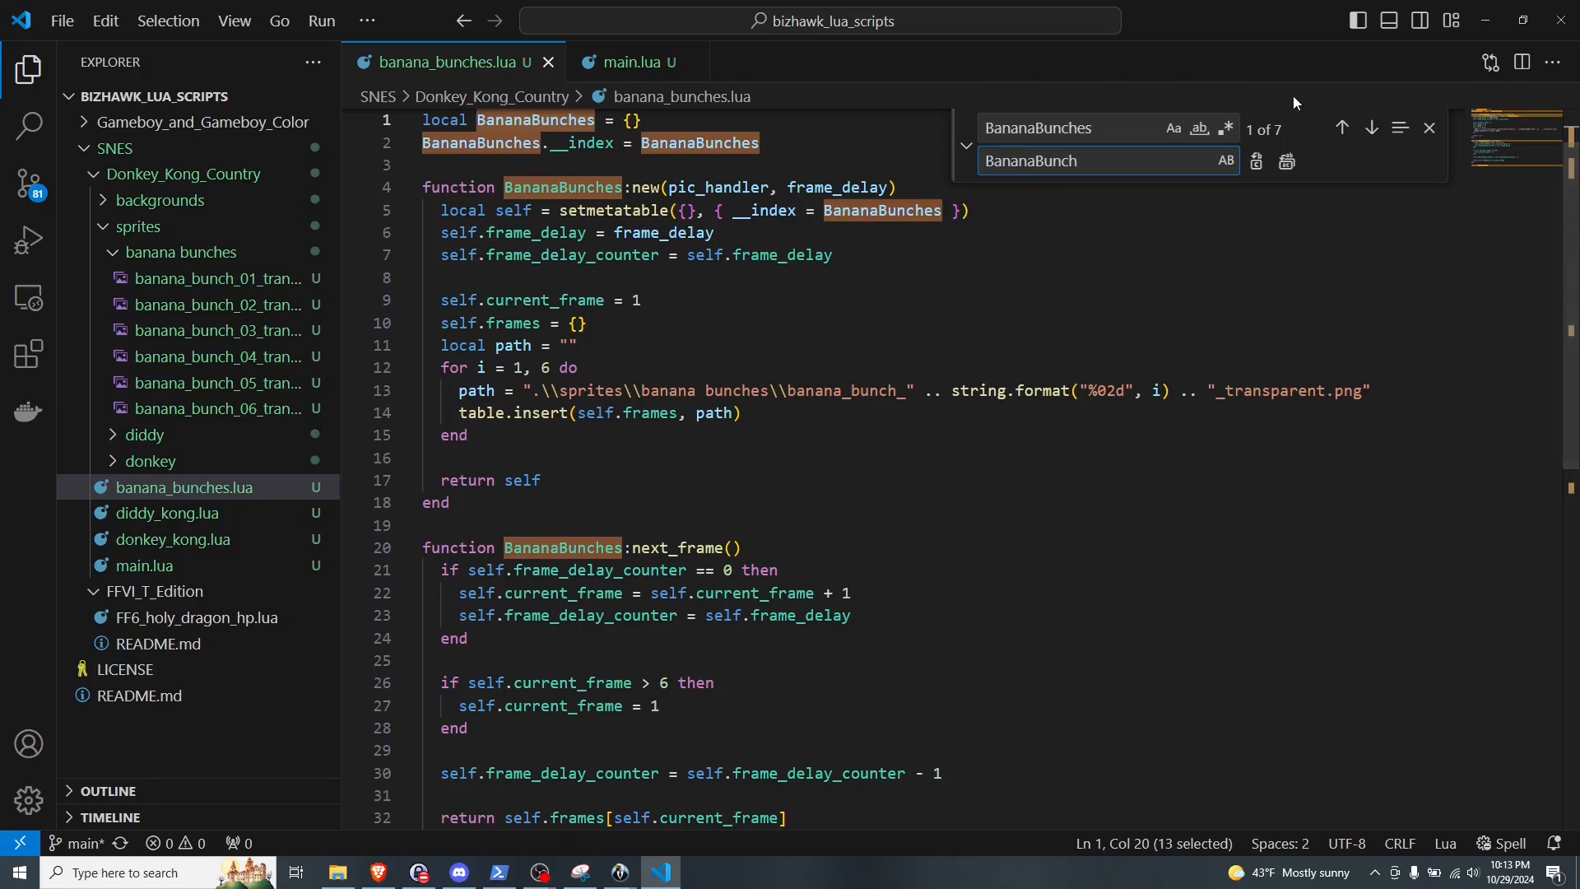
left_click(1287, 161)
left_click(1428, 132)
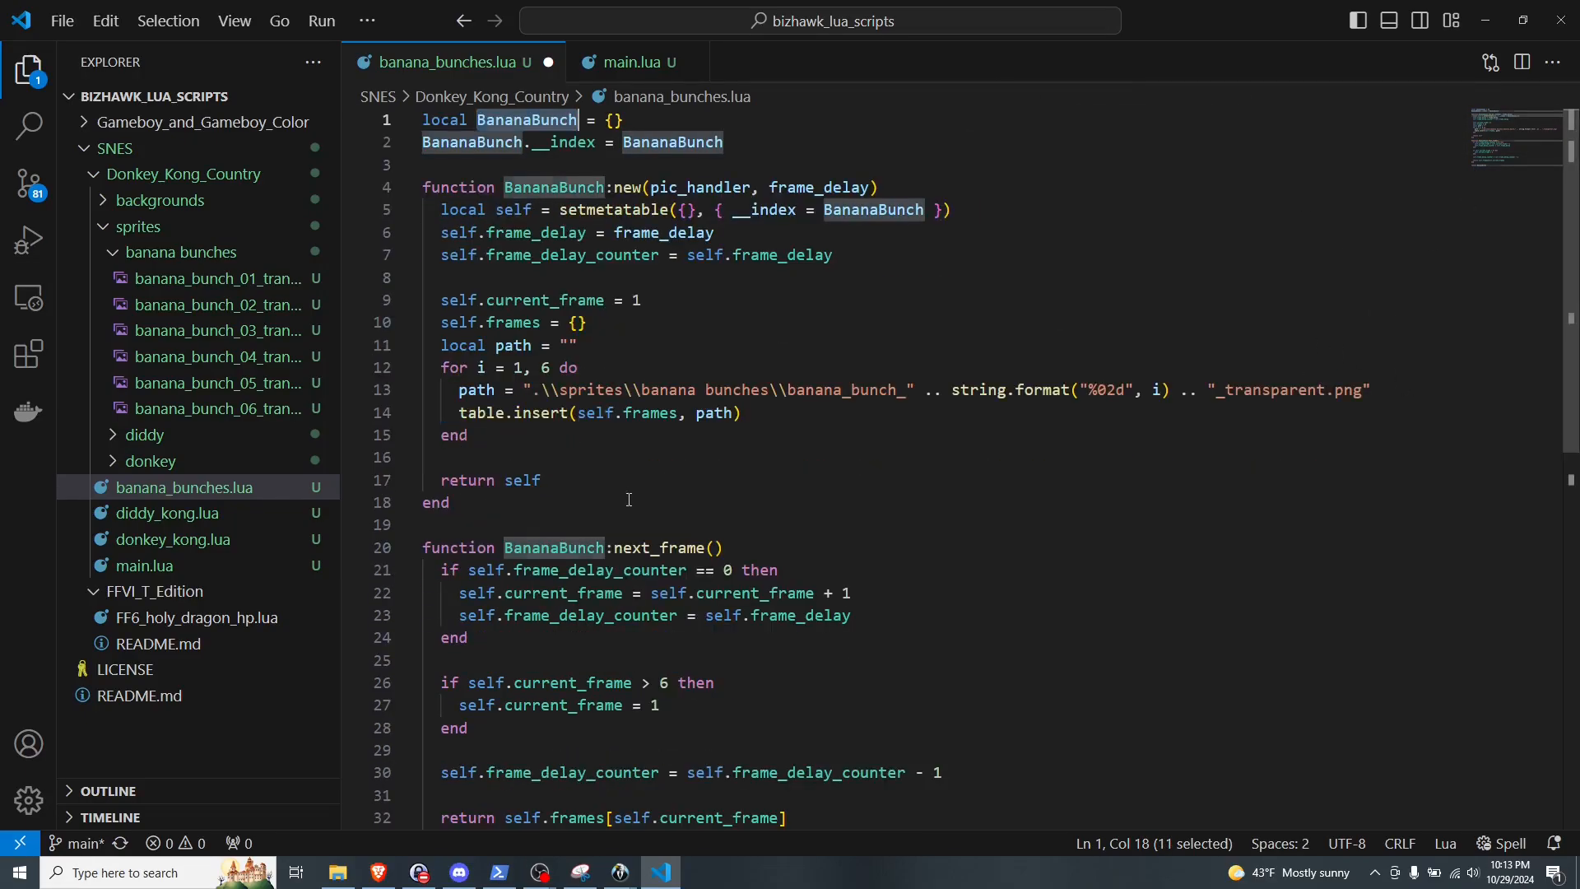
left_click(966, 370)
key("ctrl+s")
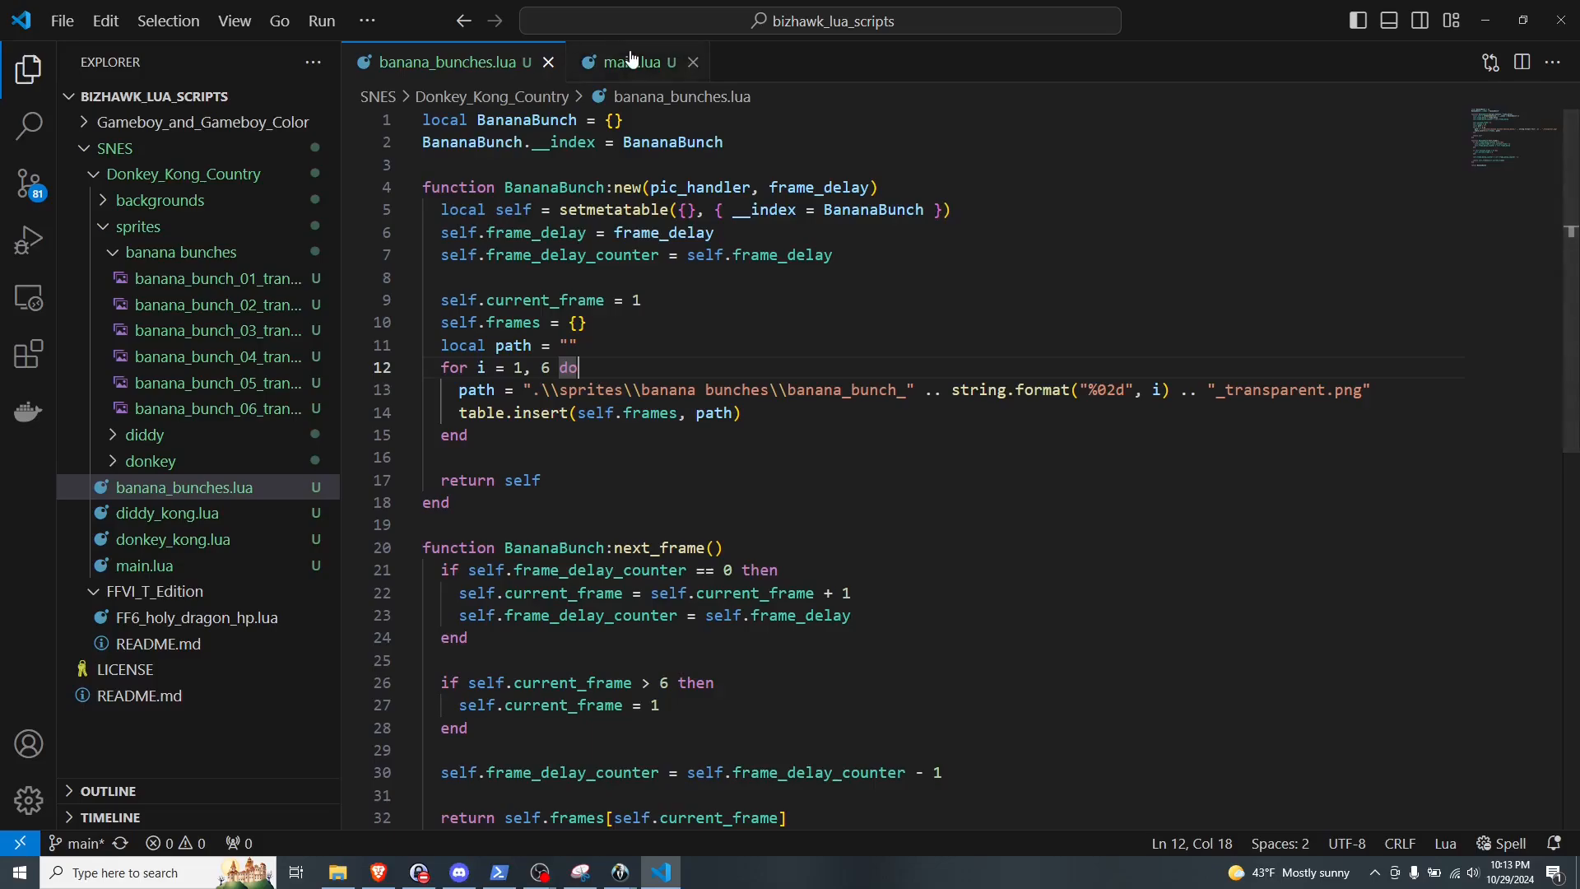
Step: Rename banana_bunches.lua as banana_bunch.lua and update main.lua to use BananaBunch, ./banana_bunch.lua and the banana_bunch variable
left_click(633, 62)
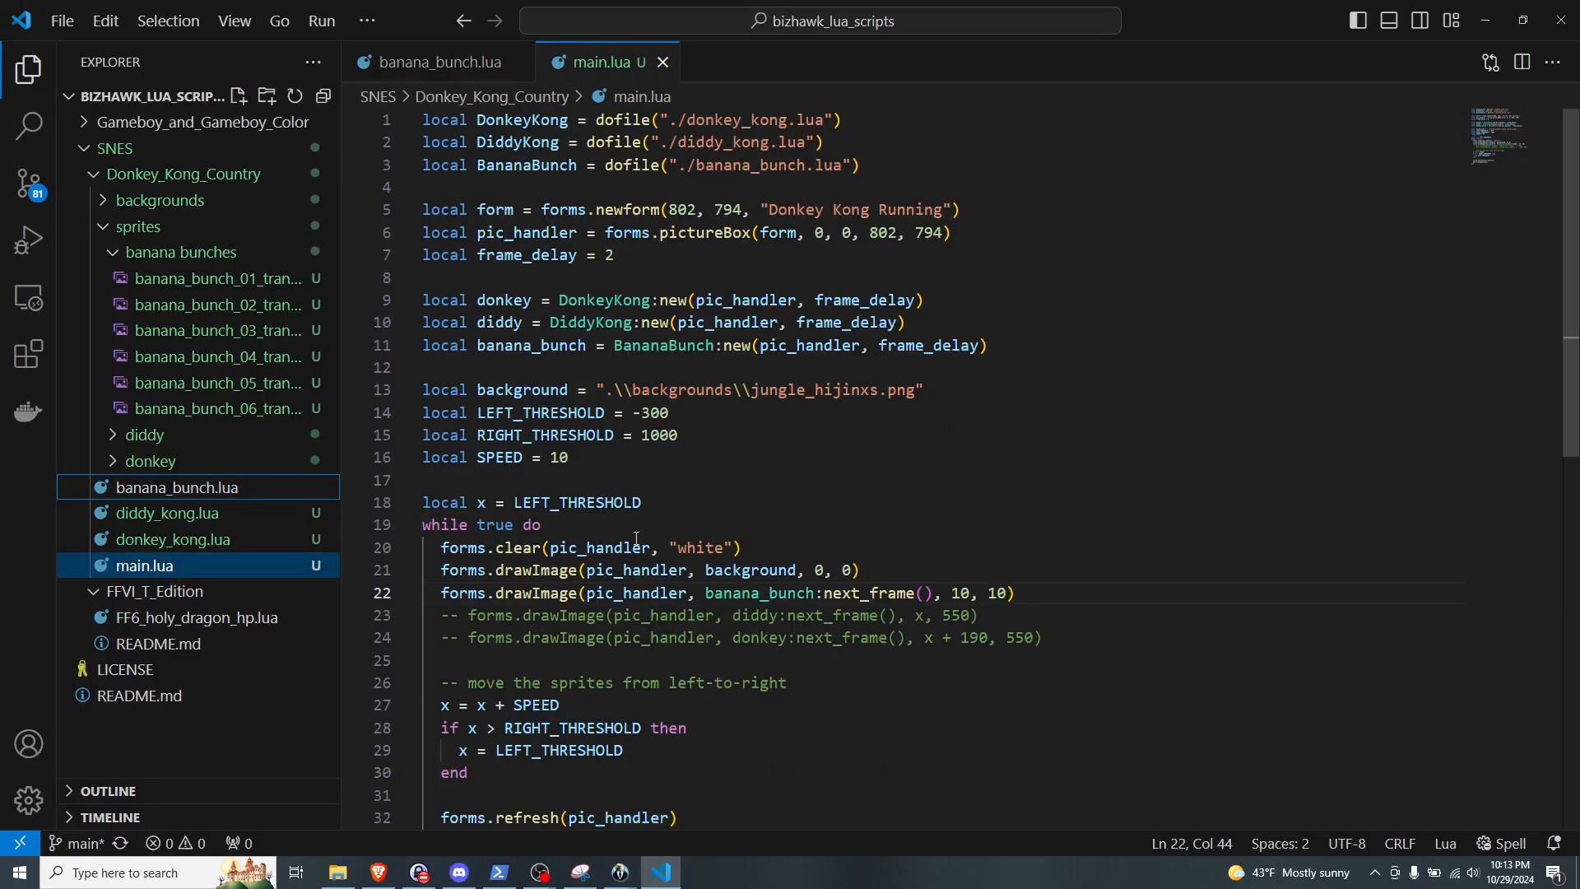
Step: Clear BizHawk's Lua Console output and rerun main.lua to view the banana animation, closing its window at the end
mouse_move(631, 879)
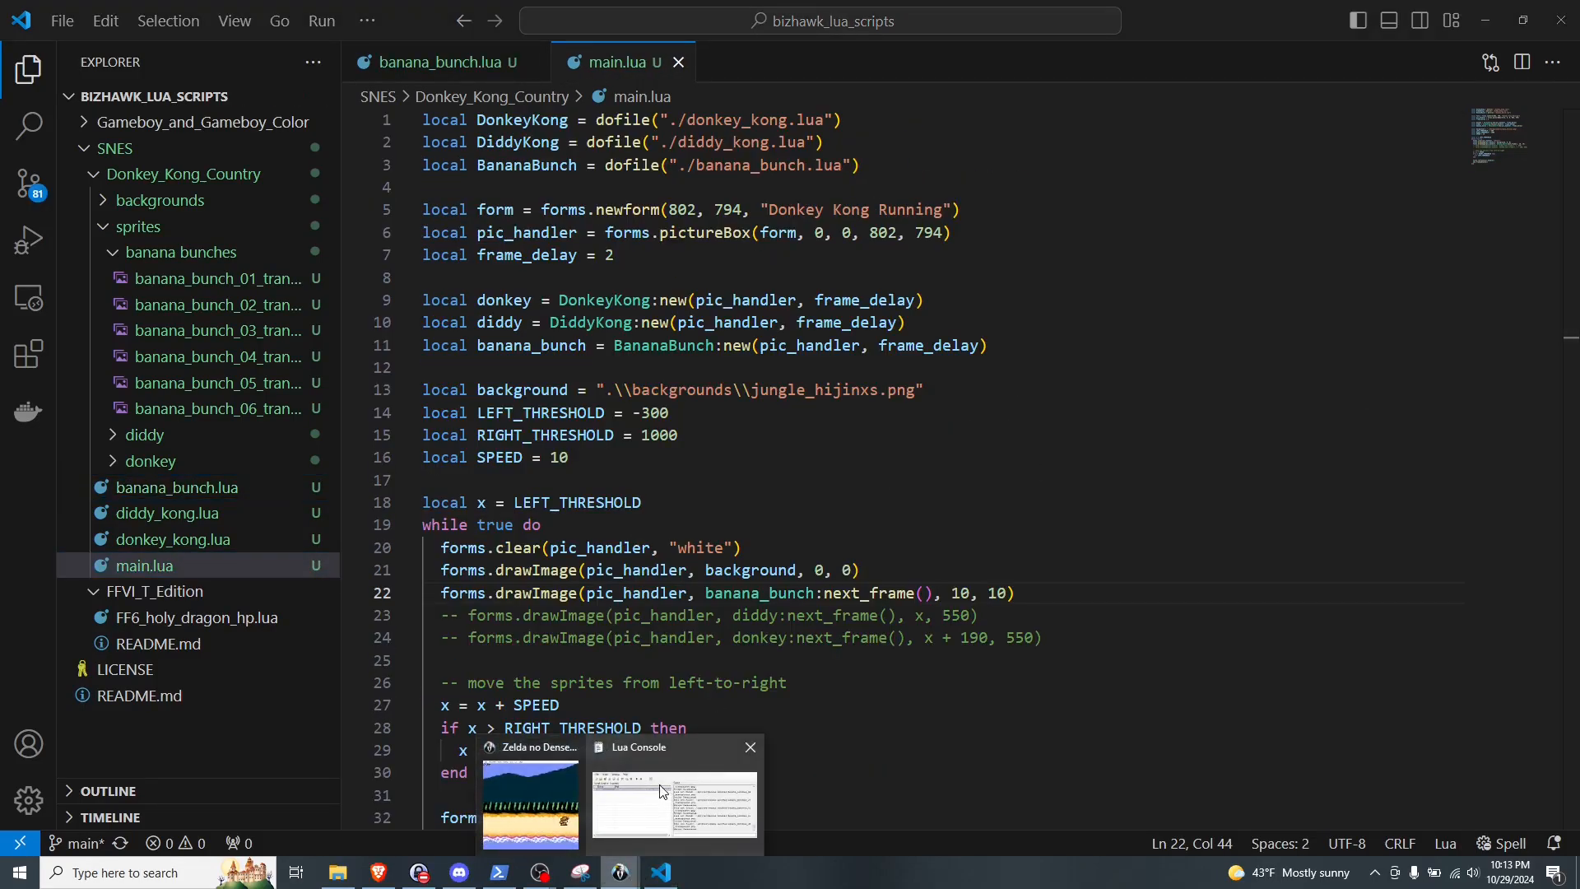
left_click(665, 790)
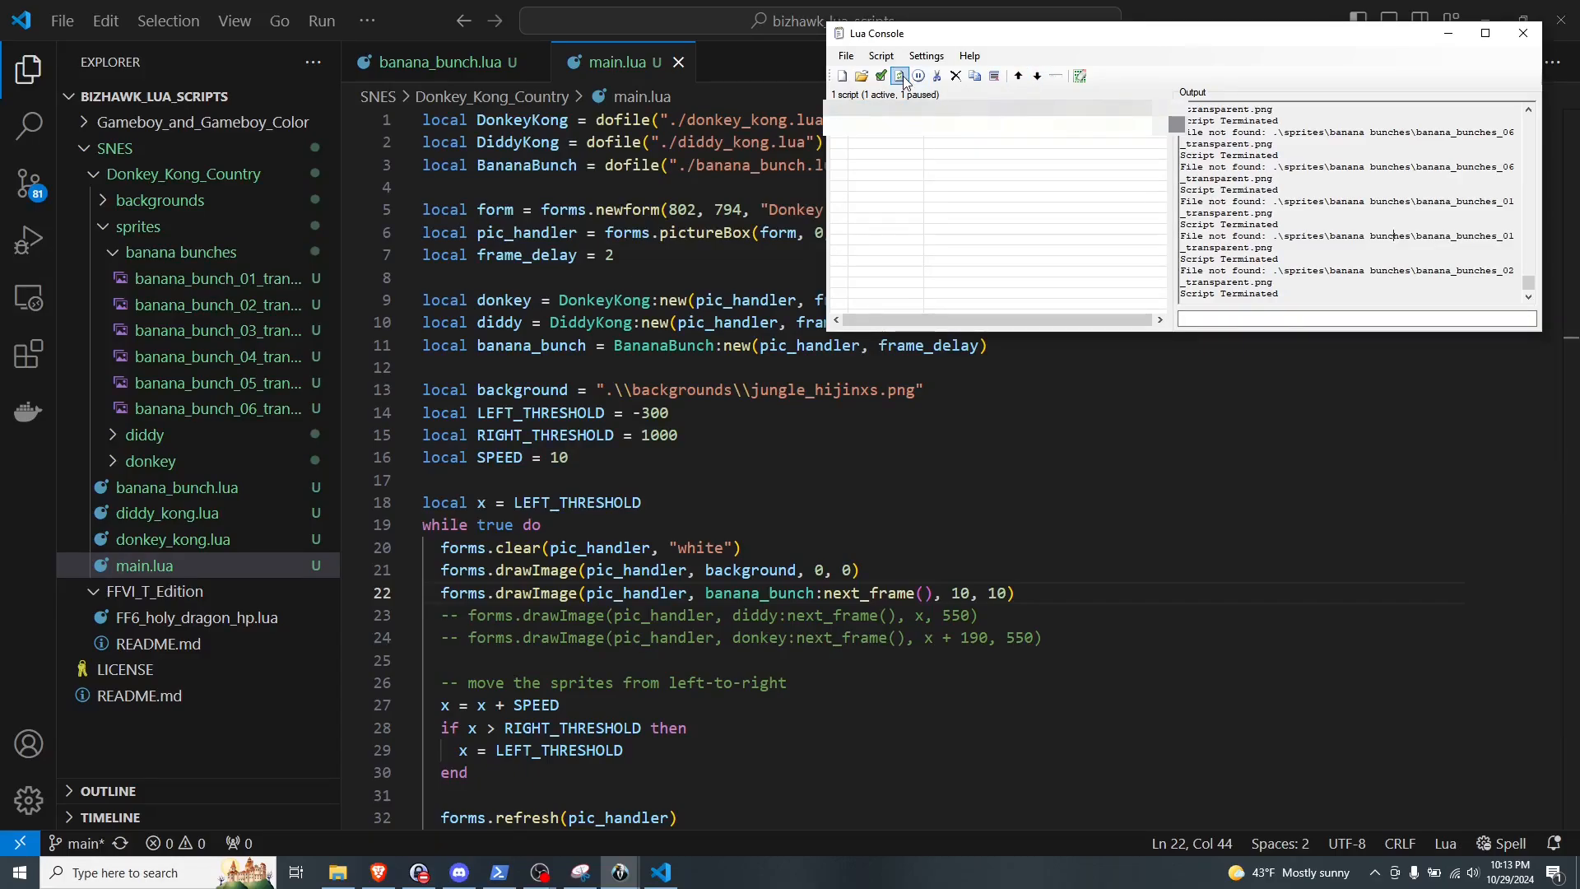
right_click(1307, 189)
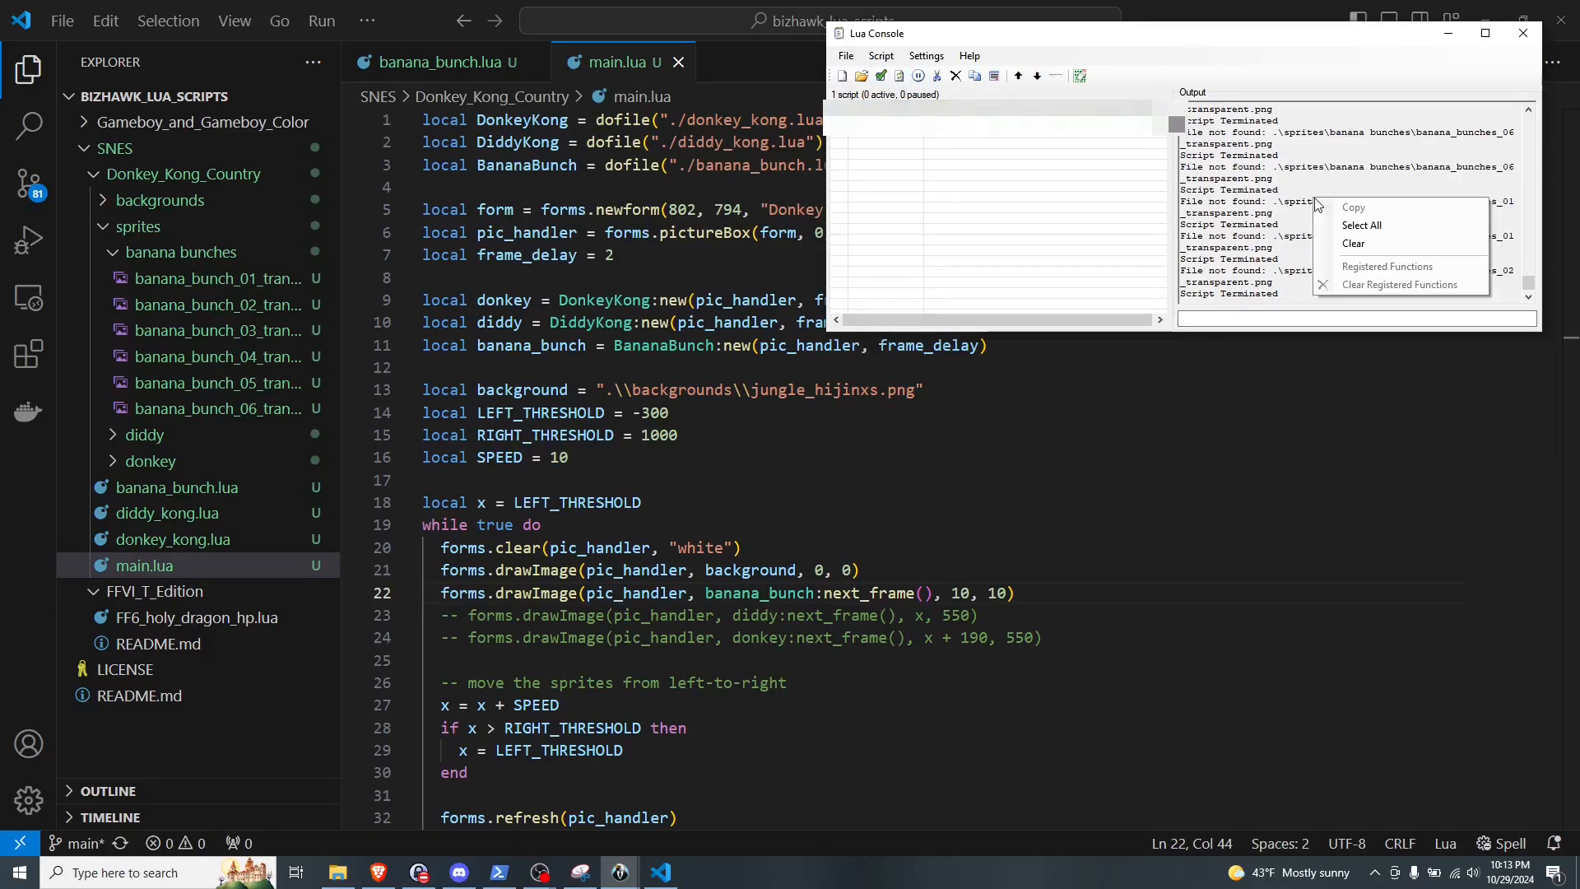
left_click(1353, 244)
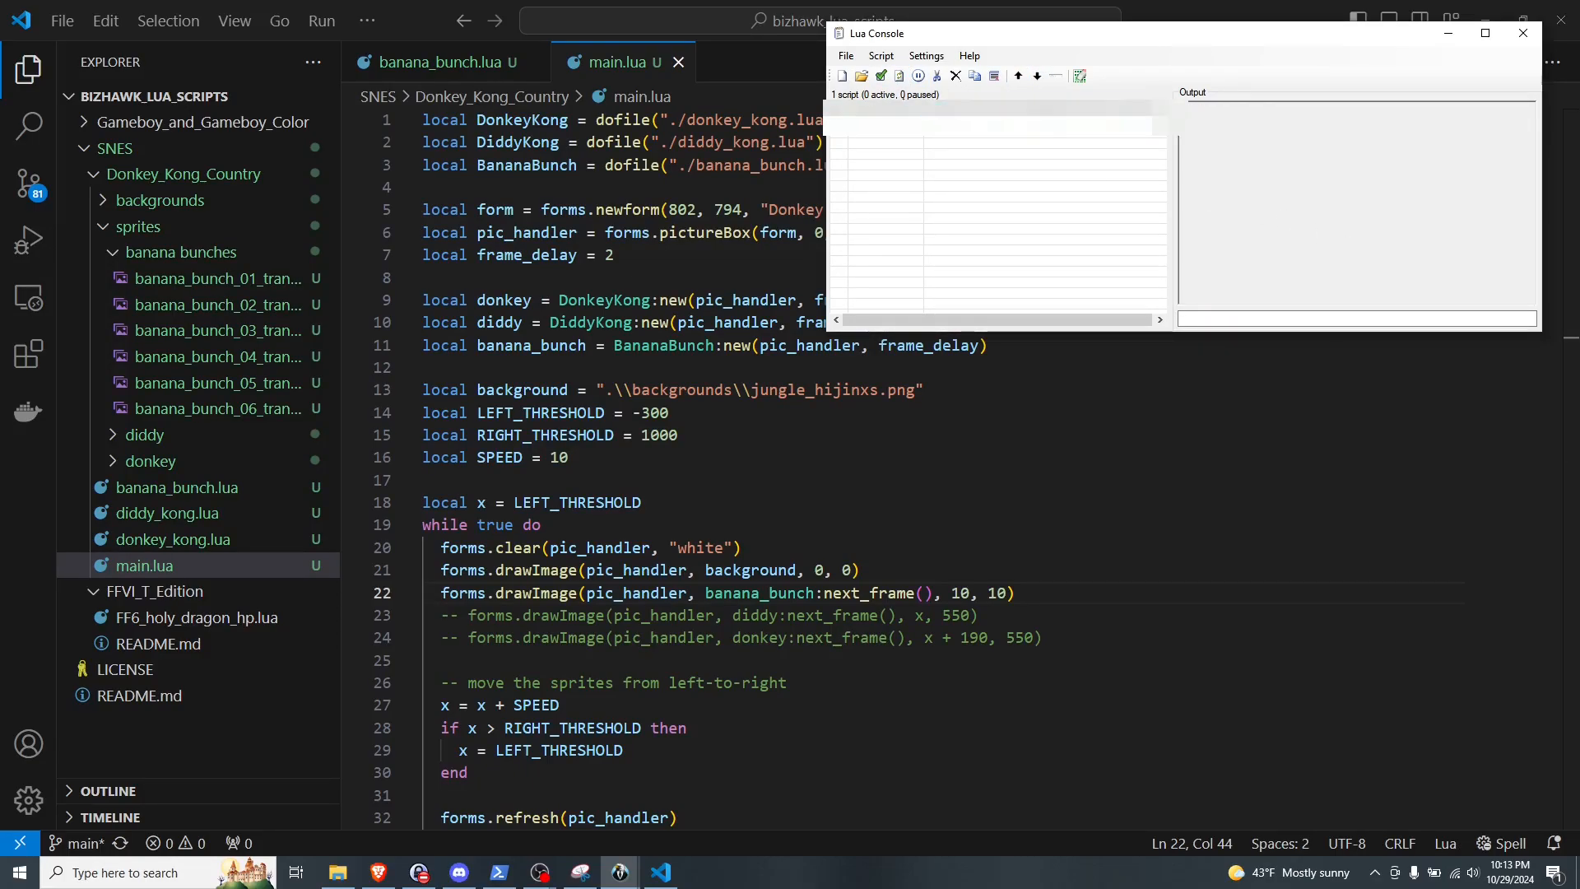
left_click(883, 77)
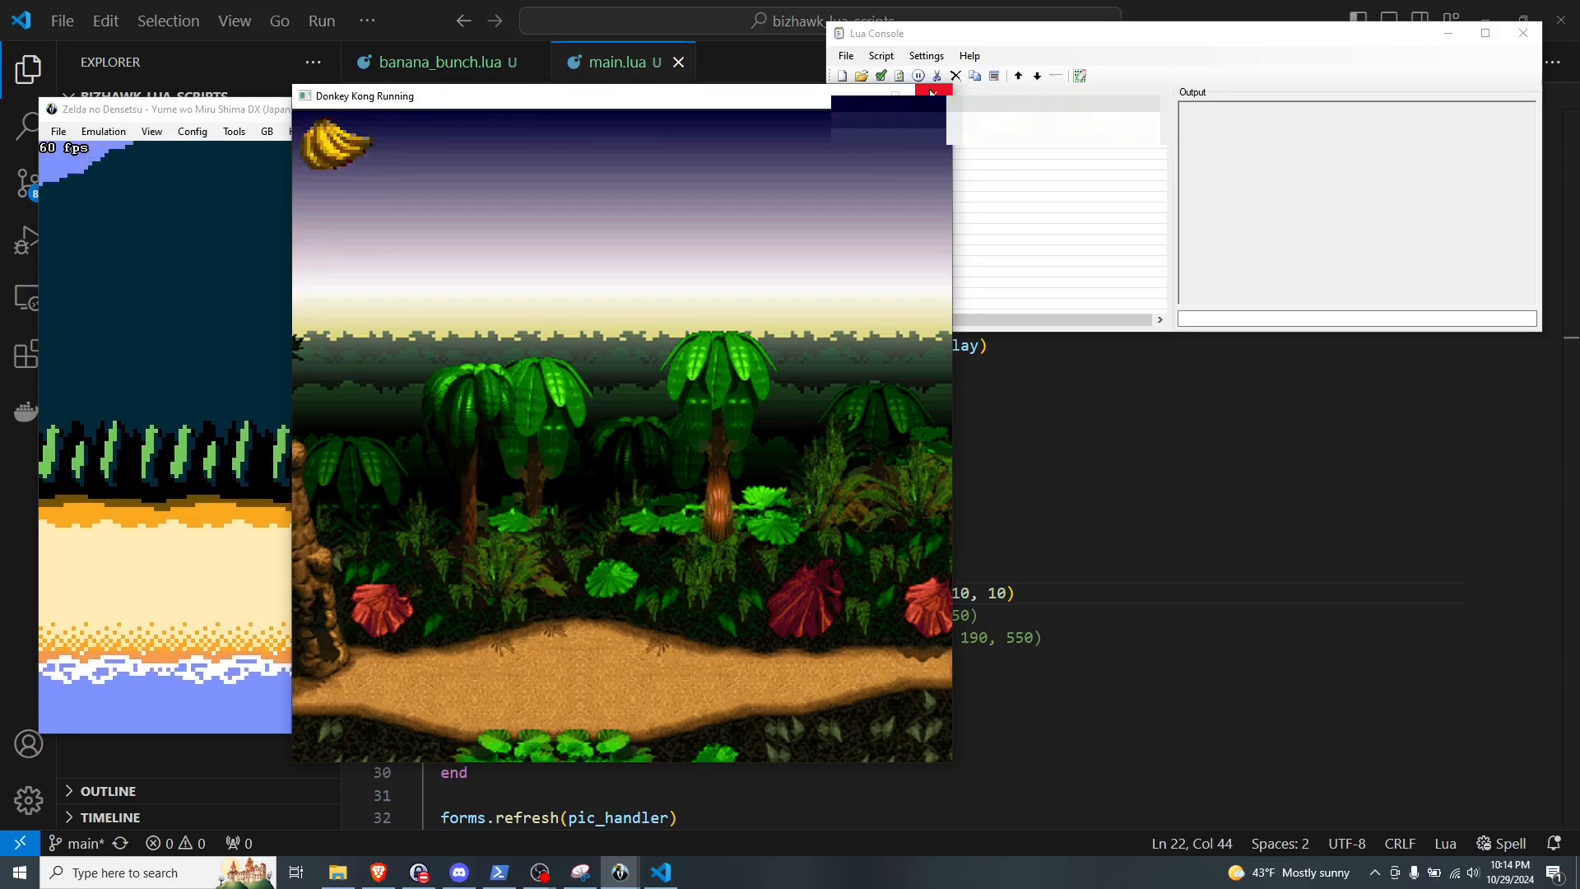
left_click(932, 93)
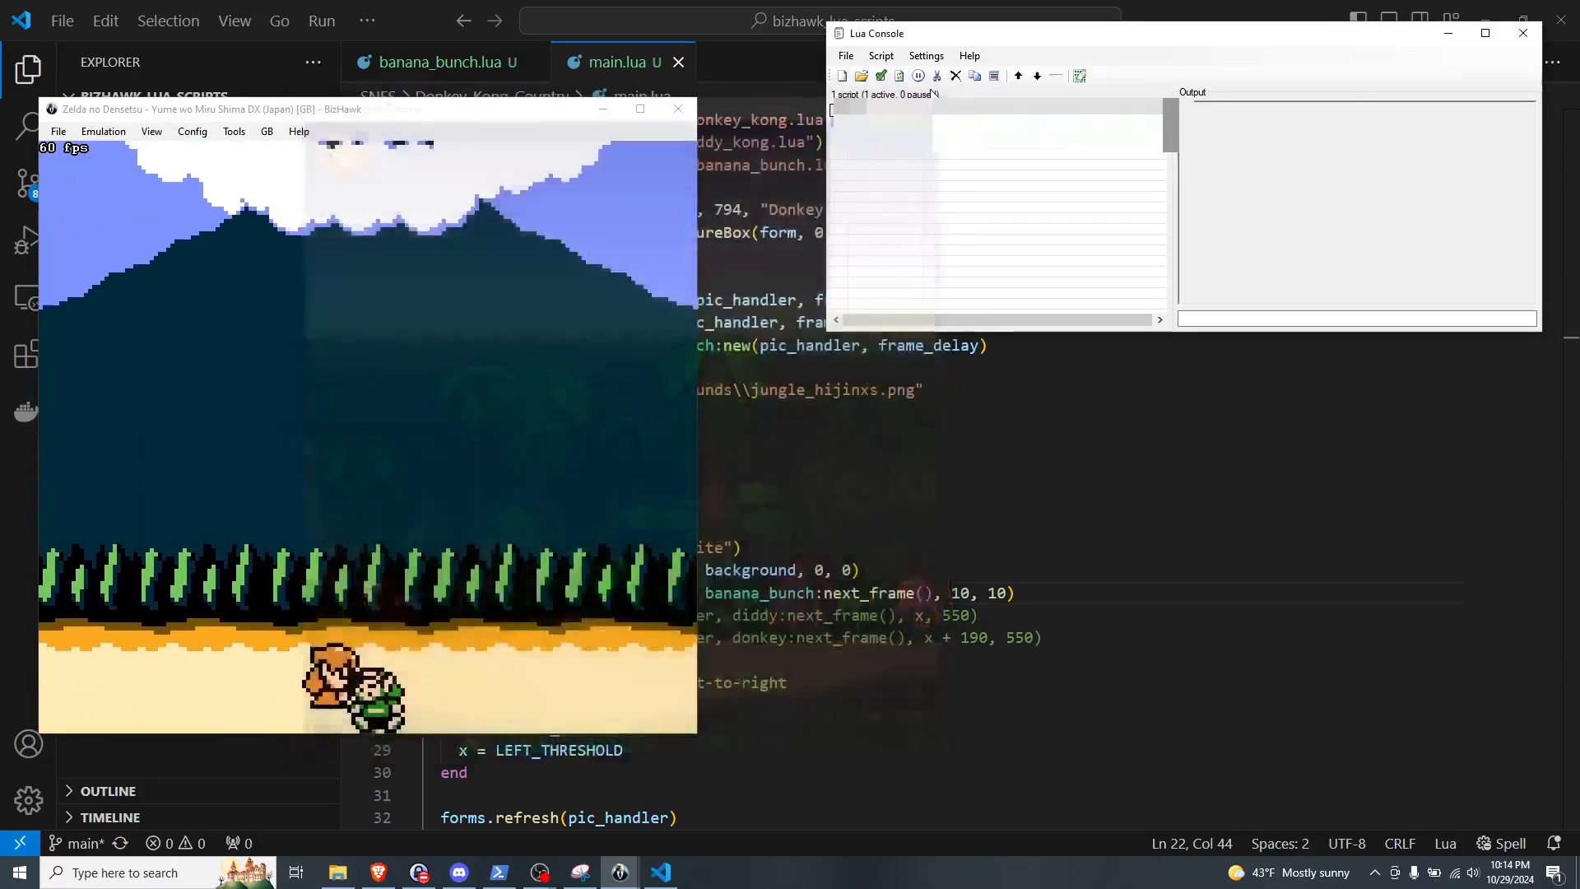
left_click(919, 75)
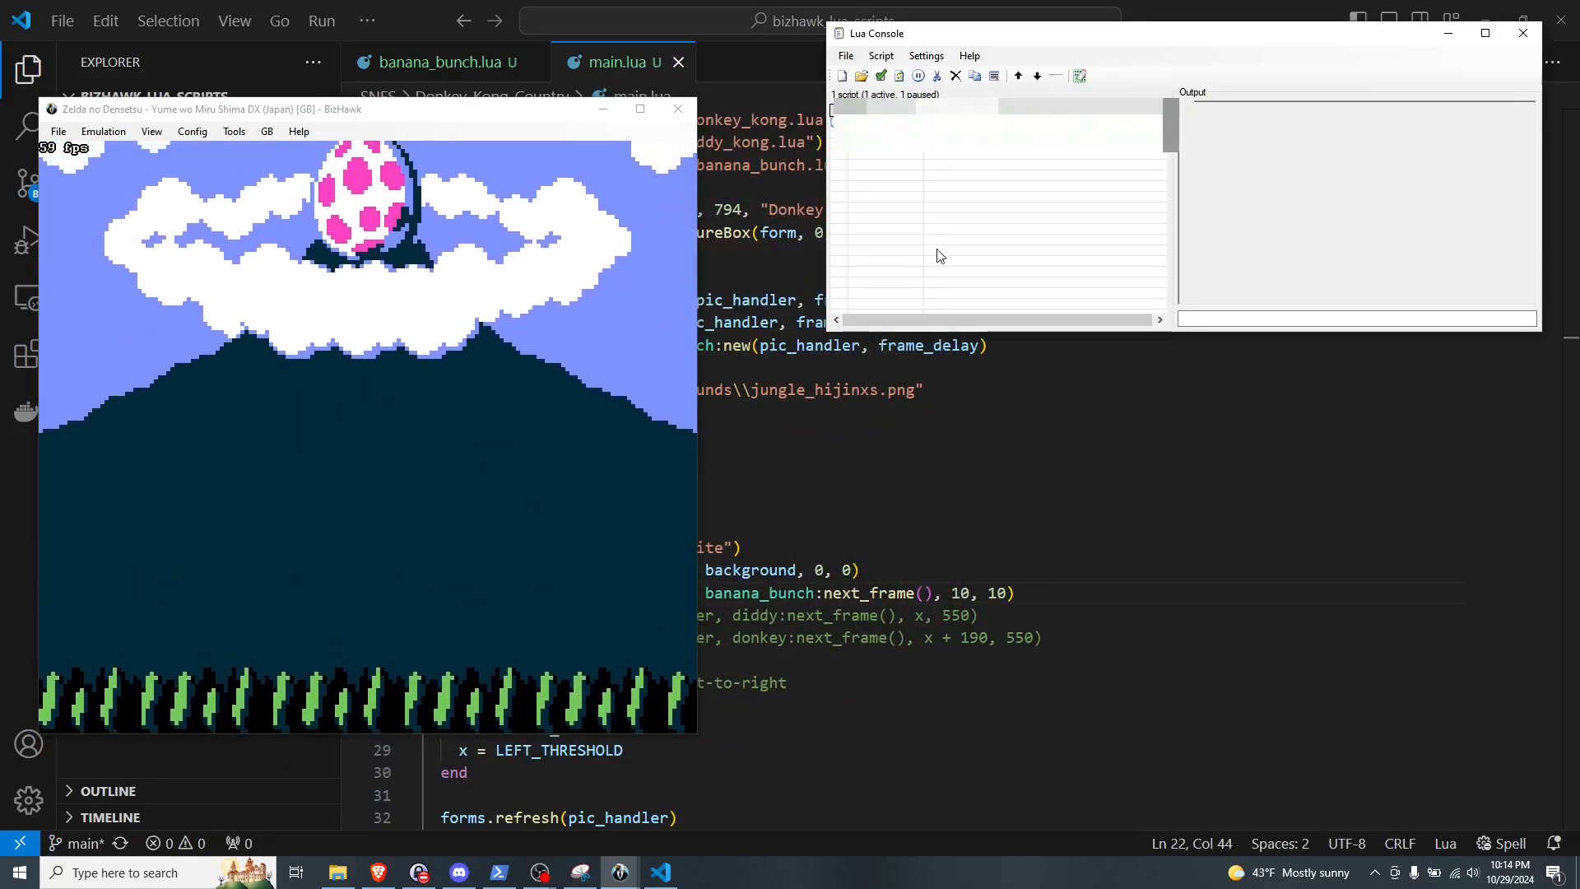
Step: Replace the frame_delay argument of BananaBunch:new with 6 in main.lua
left_click(813, 505)
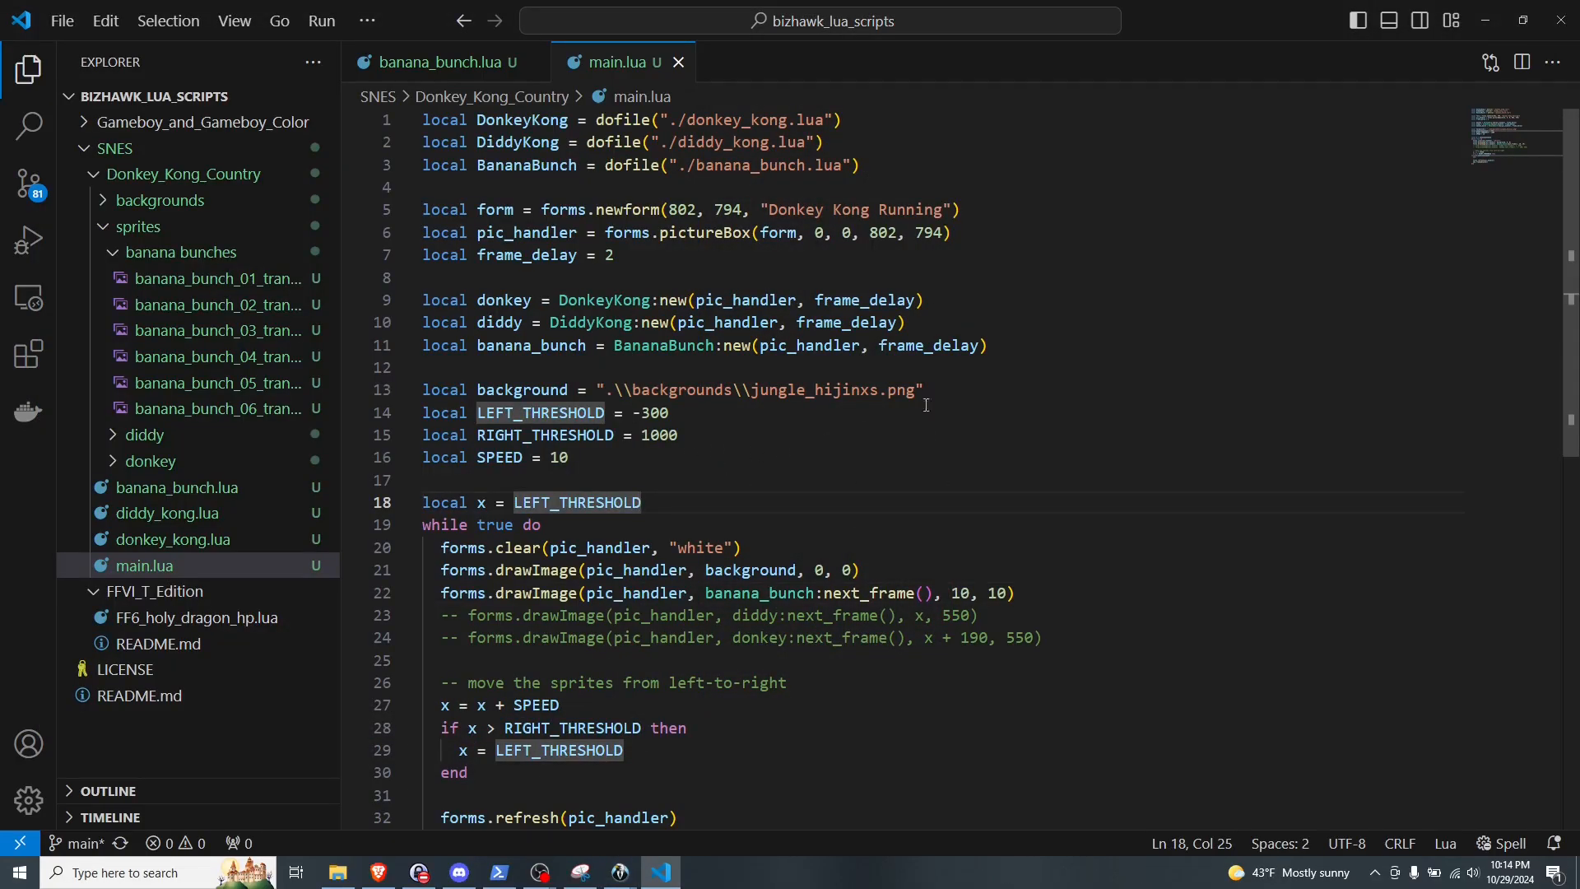
double_click(939, 346)
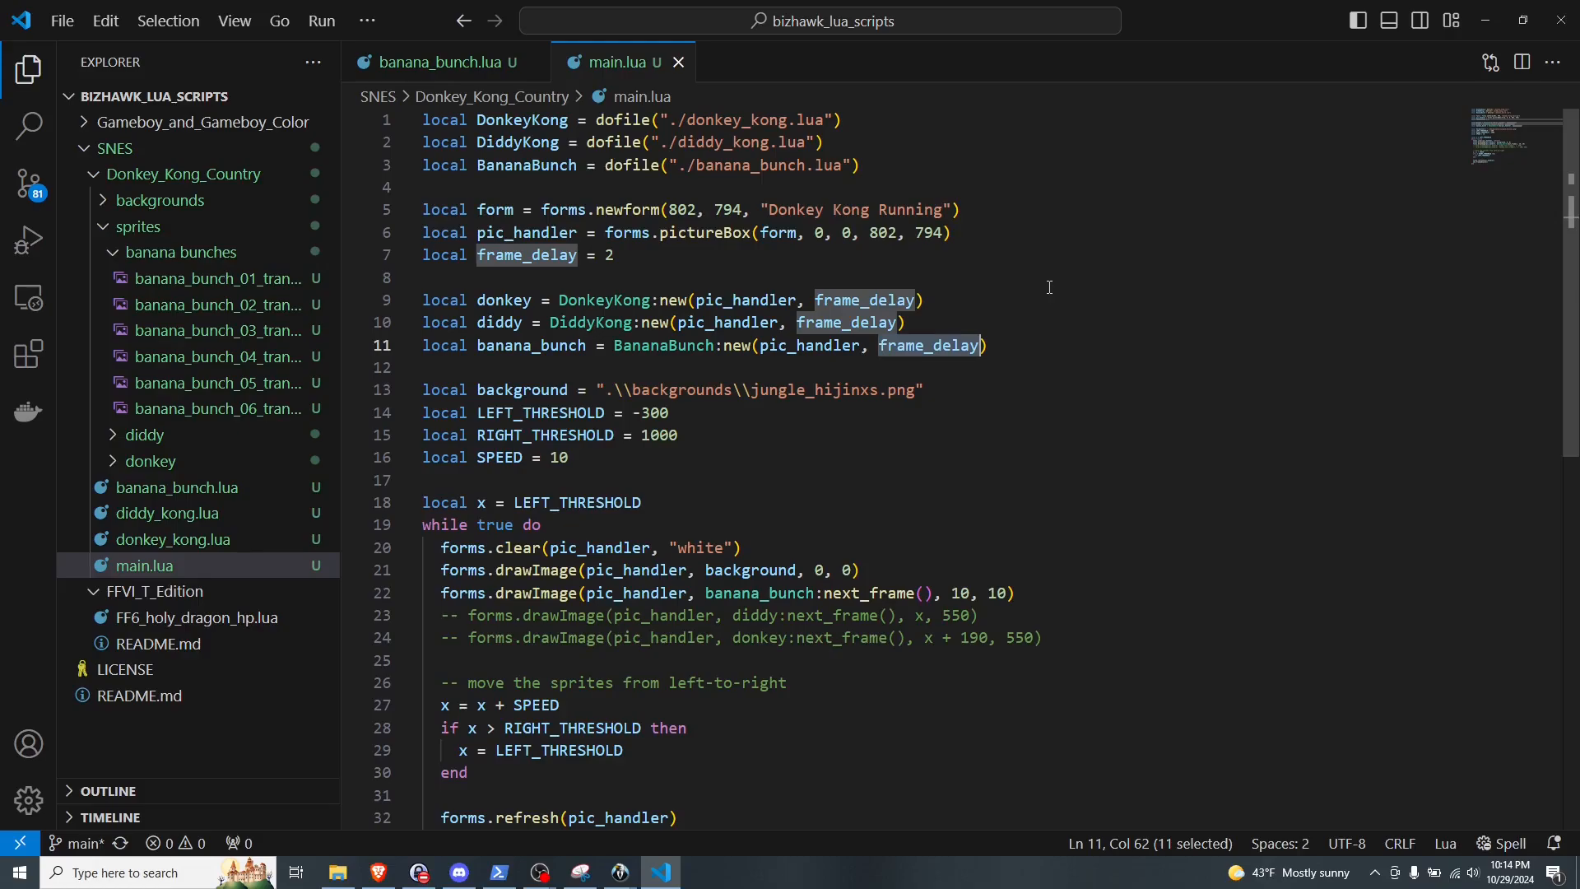
type("6")
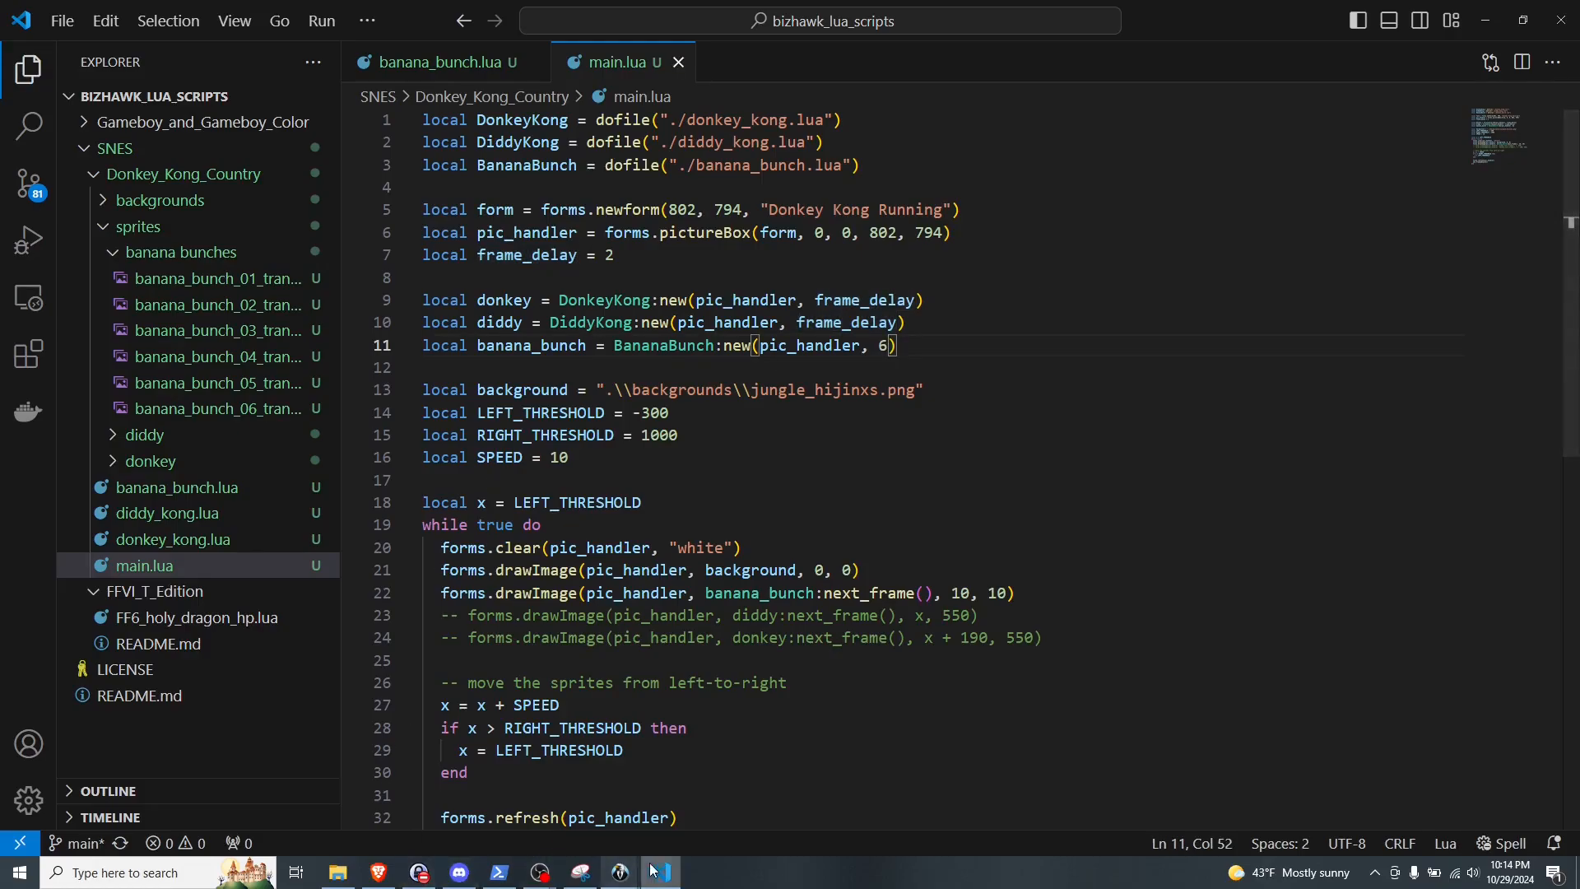
Step: Switch to BizHawk and rerun main.lua from the Lua Console
left_click(621, 872)
left_click(889, 78)
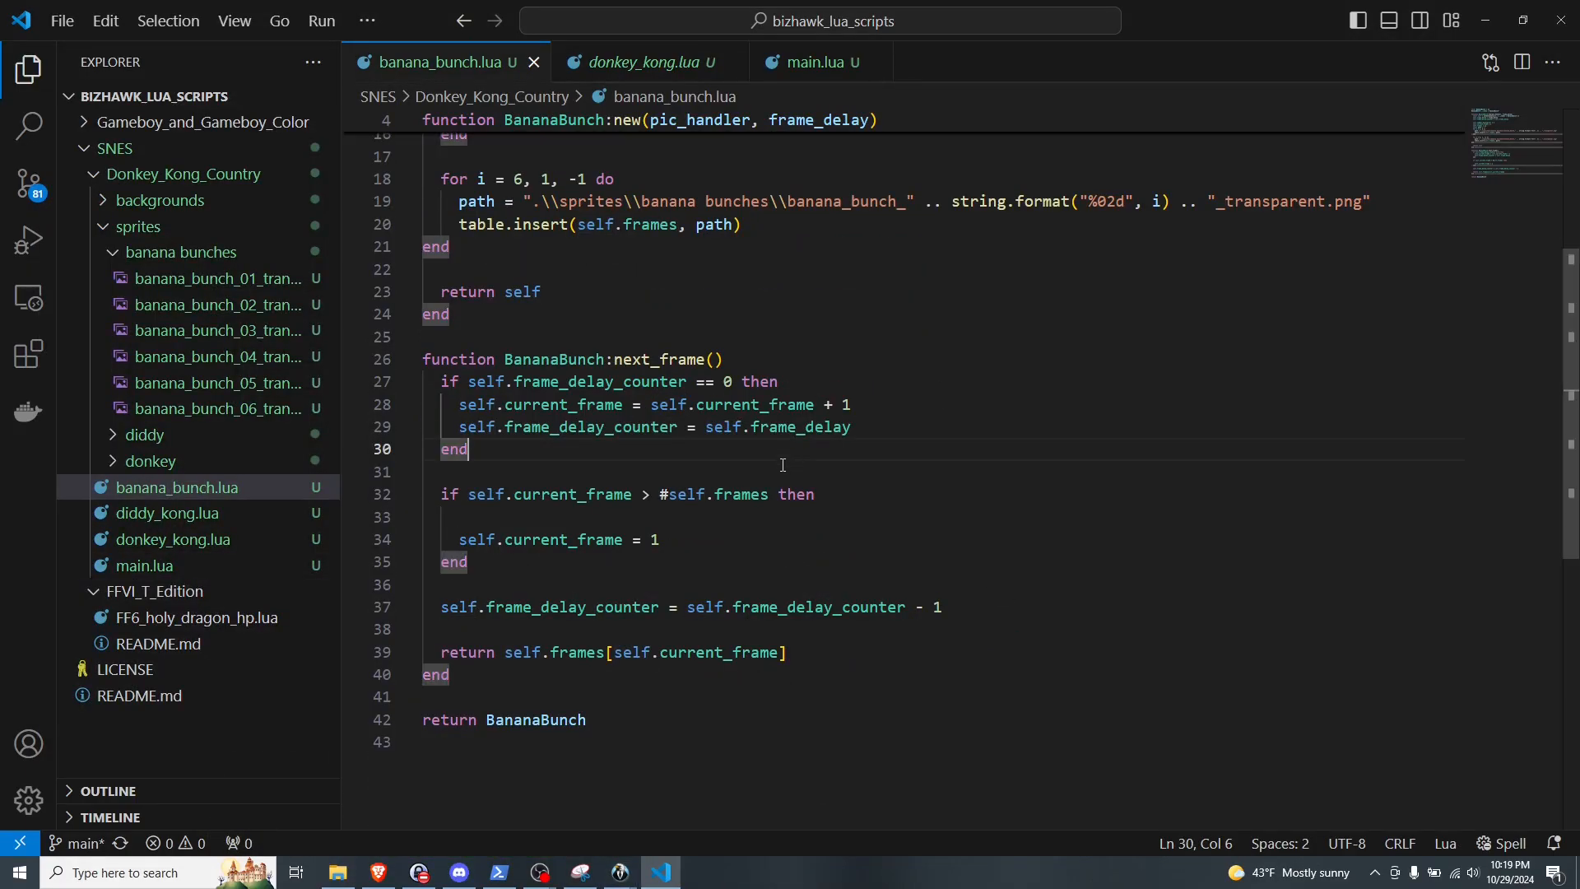
Step: In banana_bunch.lua, close the descending 6-to-1 for loop with an indented end, delete the stray unindented end below it, and save
scroll(696, 669, "up", 3)
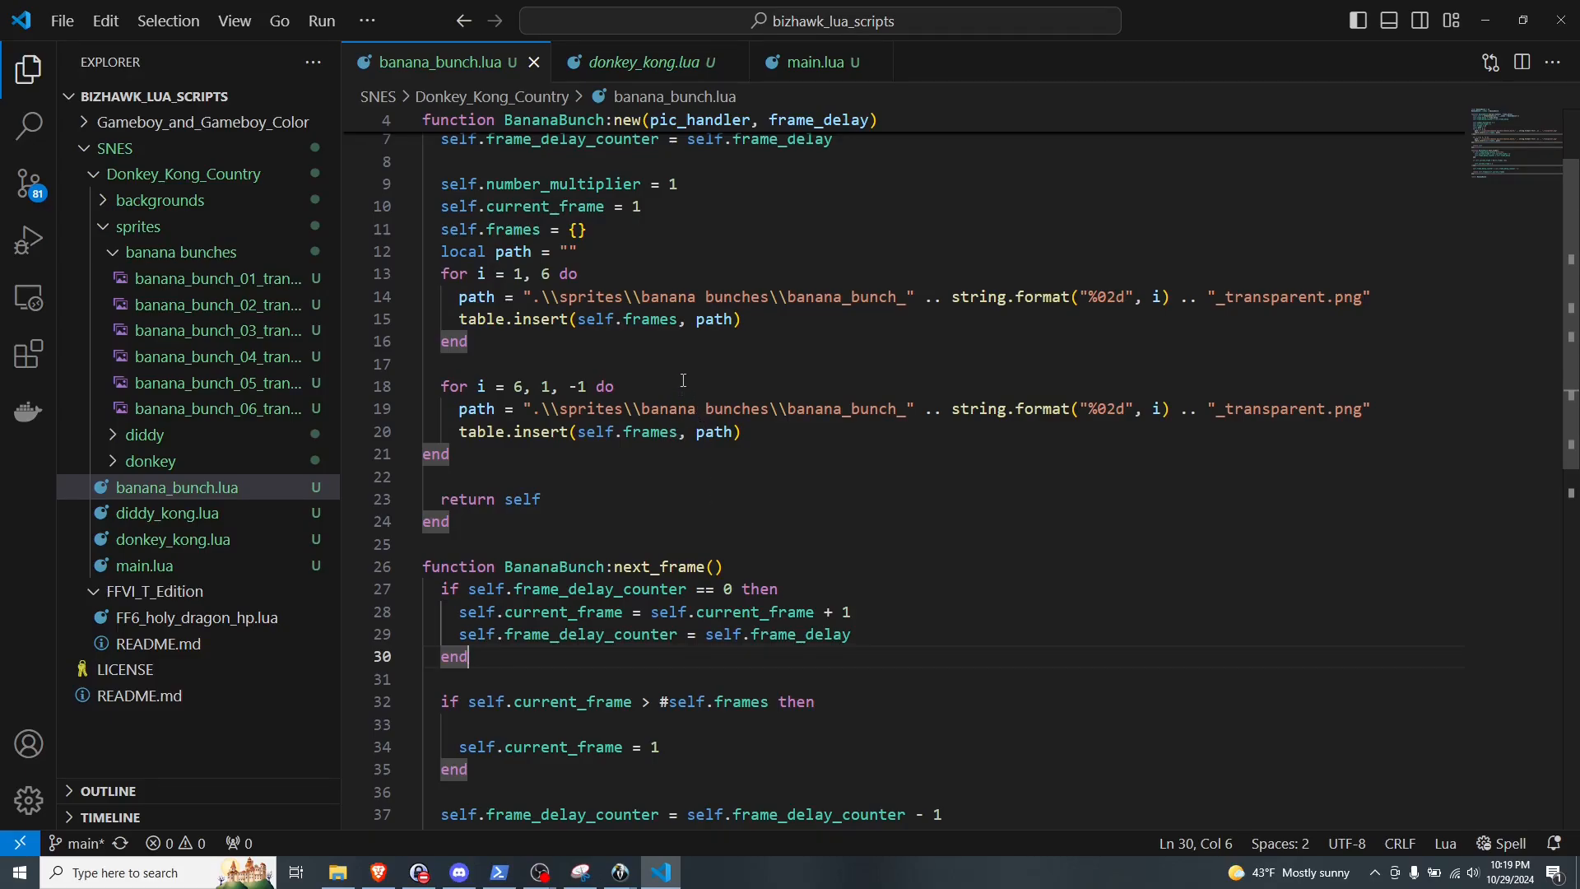
scroll(683, 381, "down", 3)
scroll(683, 381, "up", 4)
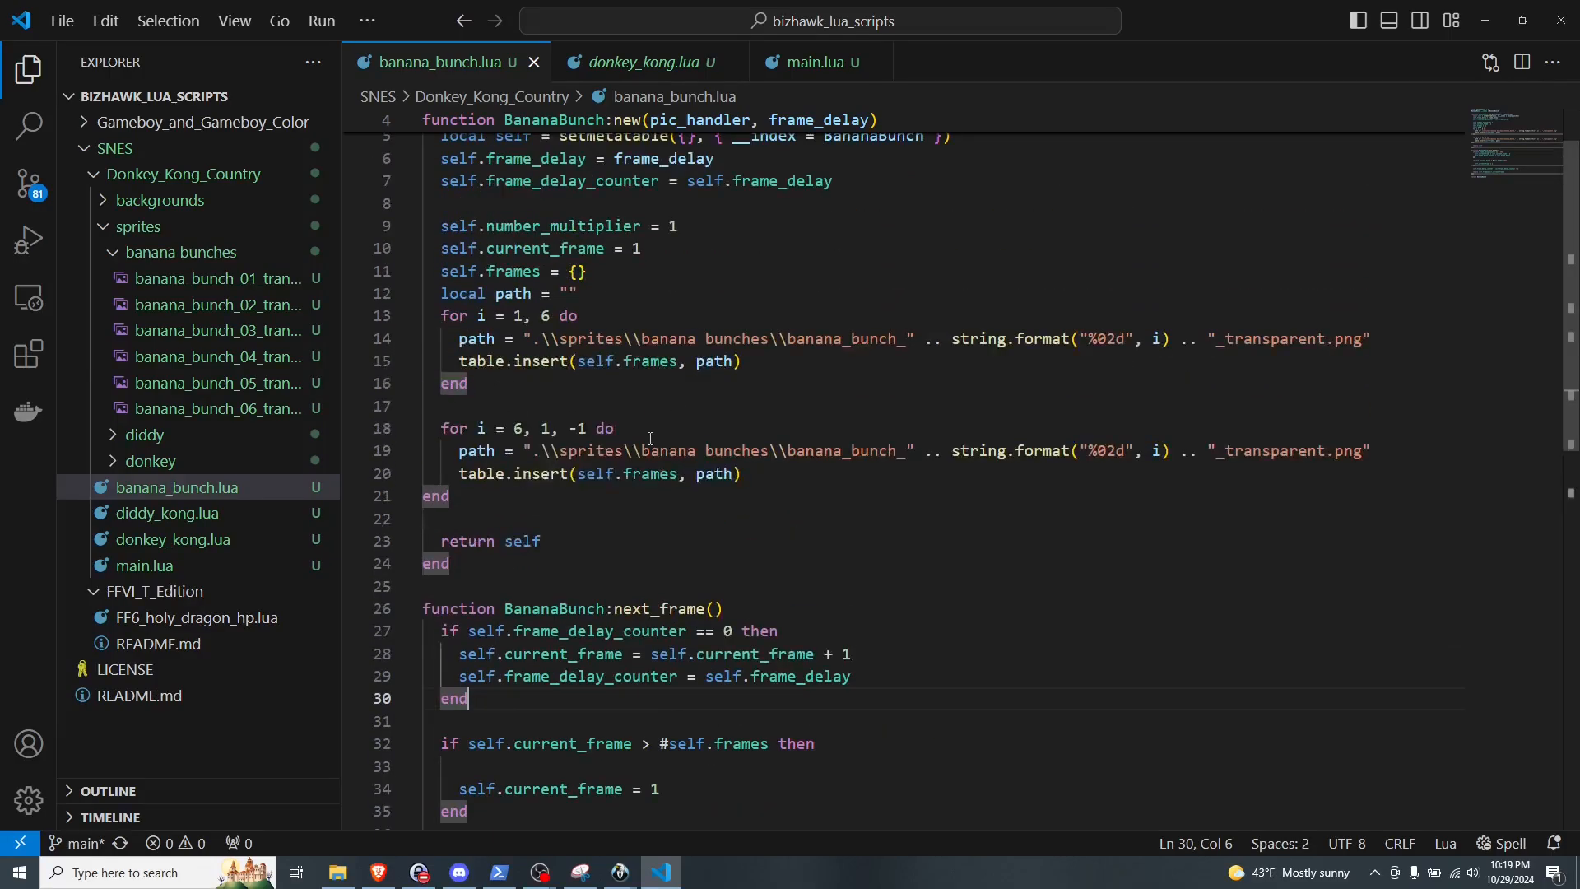
left_click(448, 313)
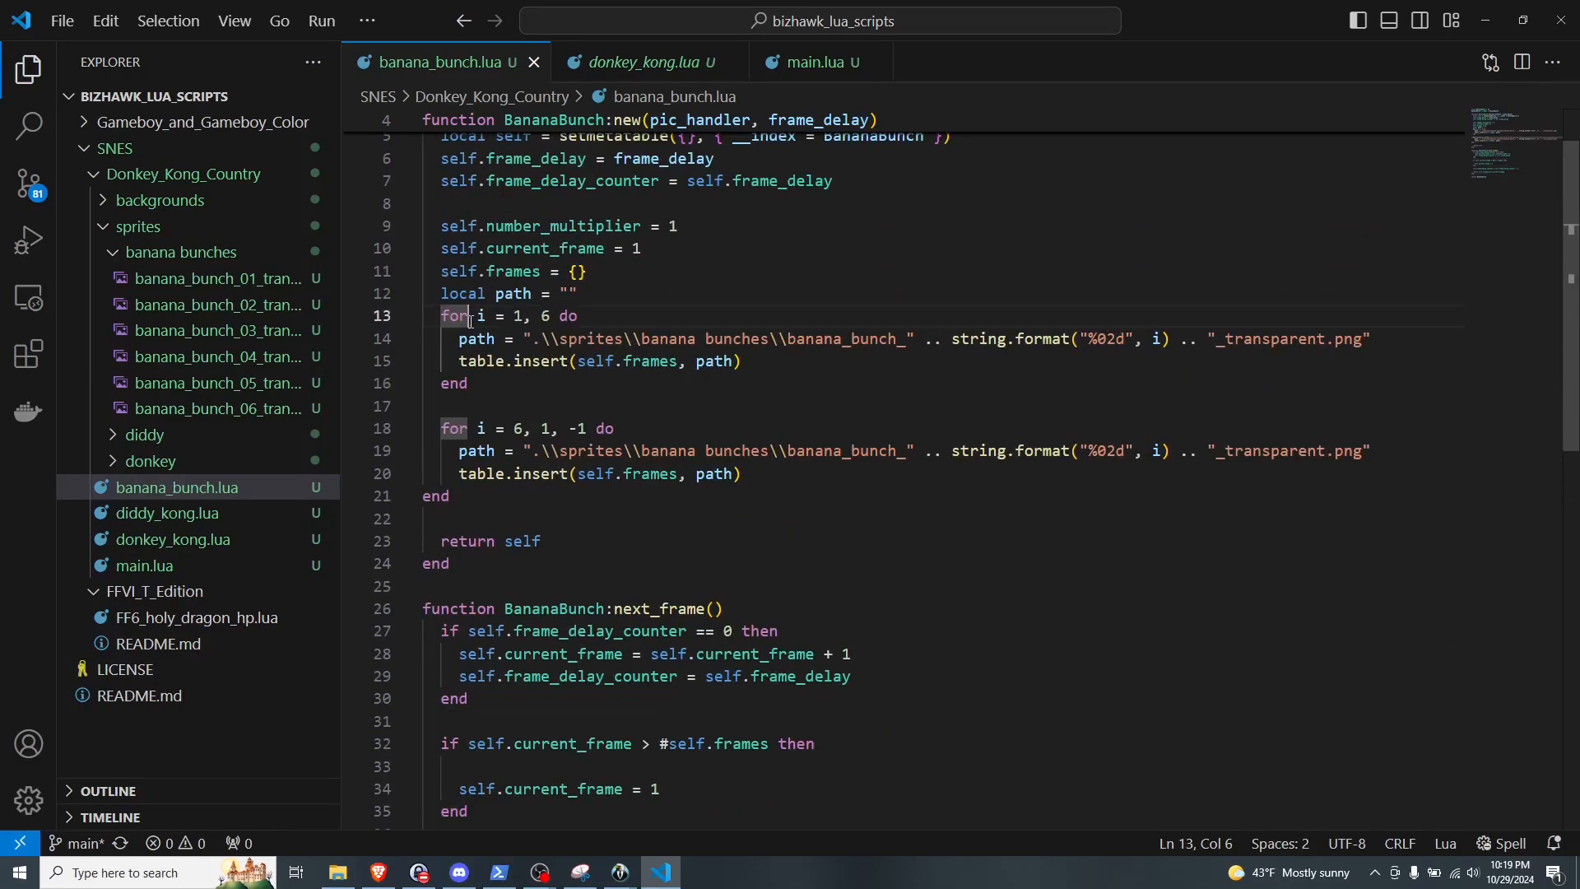
left_click(524, 343)
left_click_drag(439, 425, 750, 486)
left_click(744, 475)
key("Return")
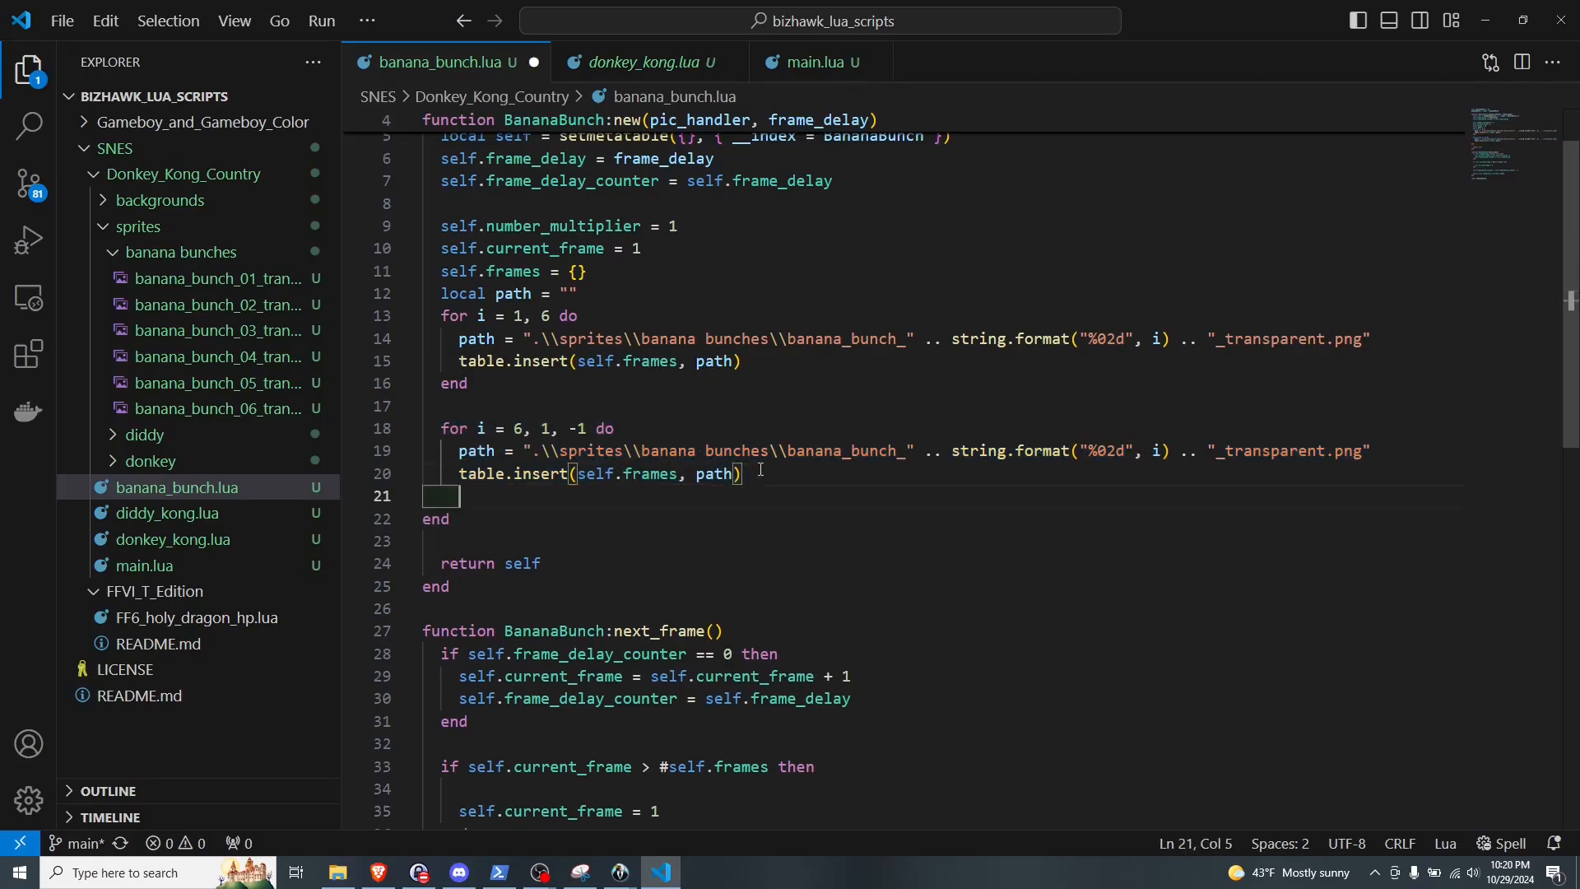
type("end")
left_click_drag(450, 519, 395, 519)
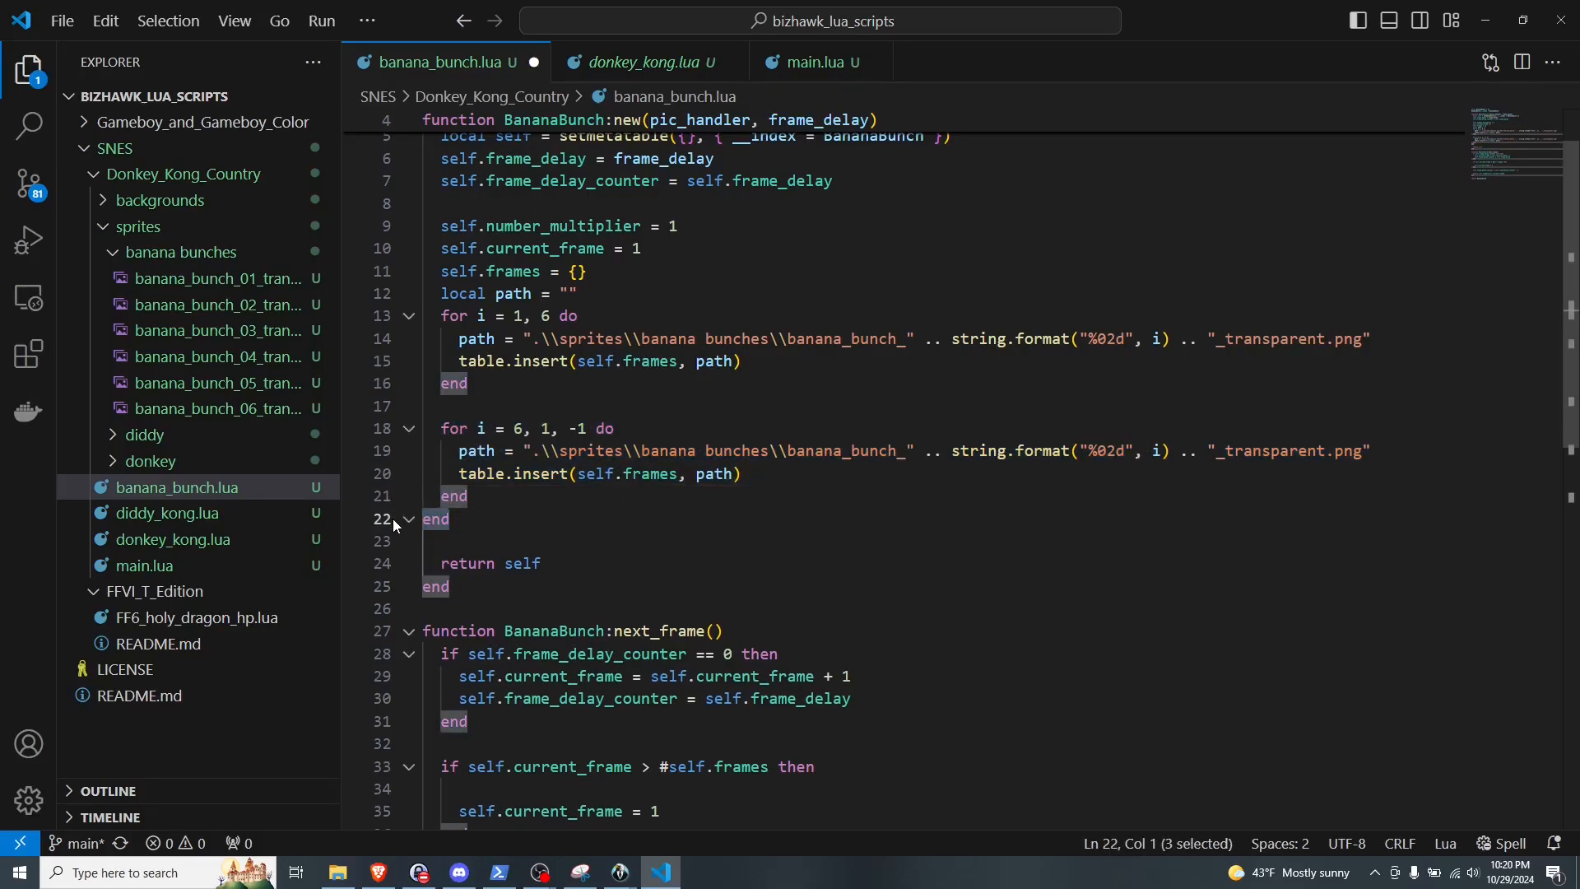
key("BackSpace")
key("BackSpace")
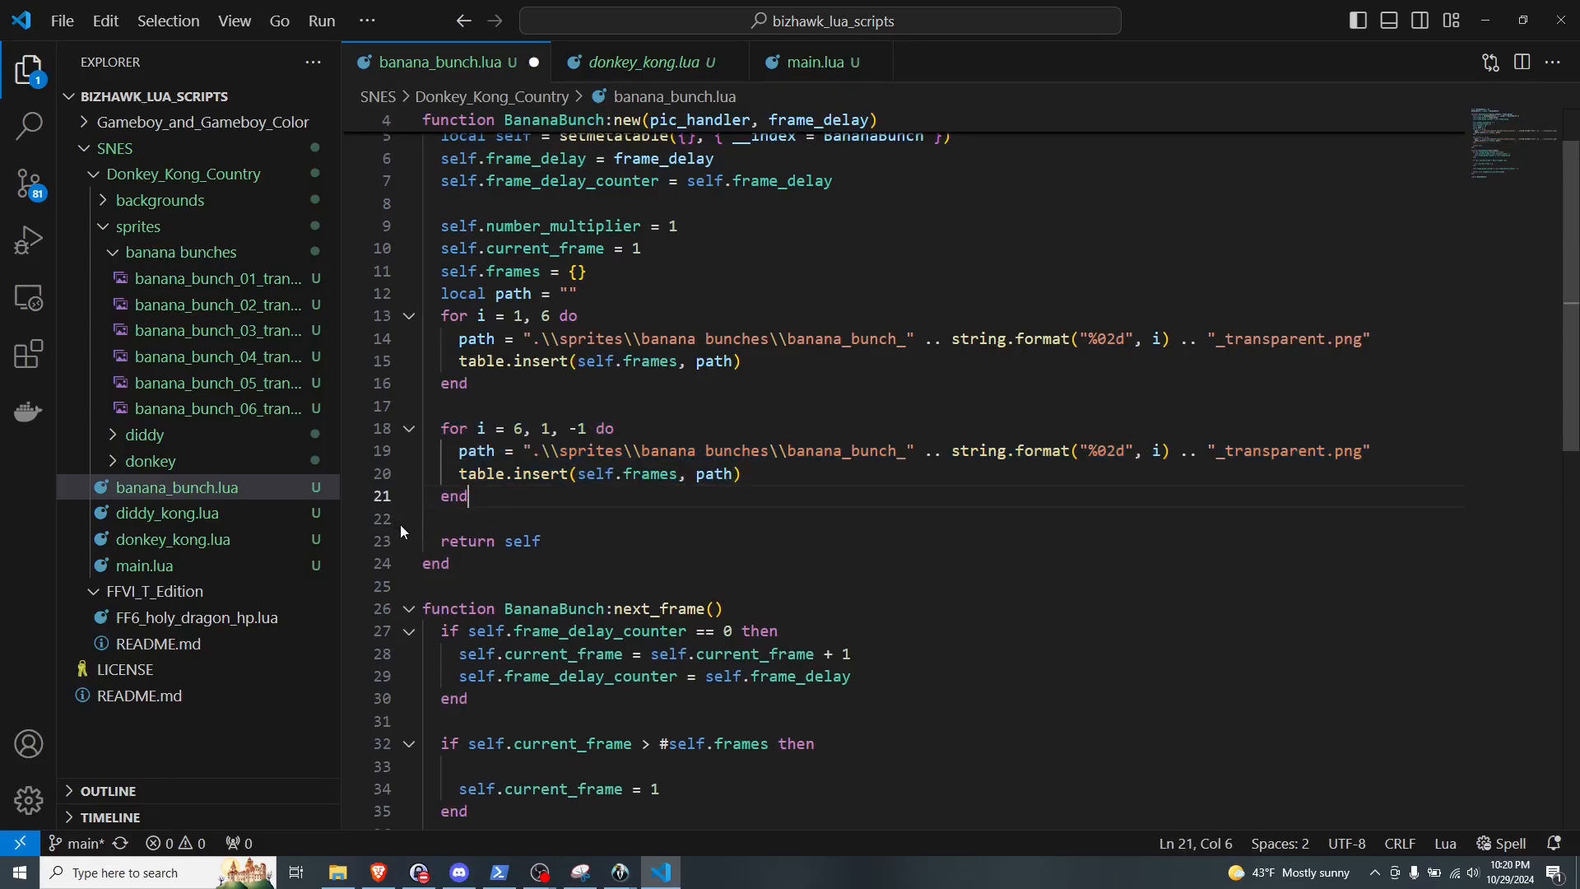
scroll(695, 473, "down", 4)
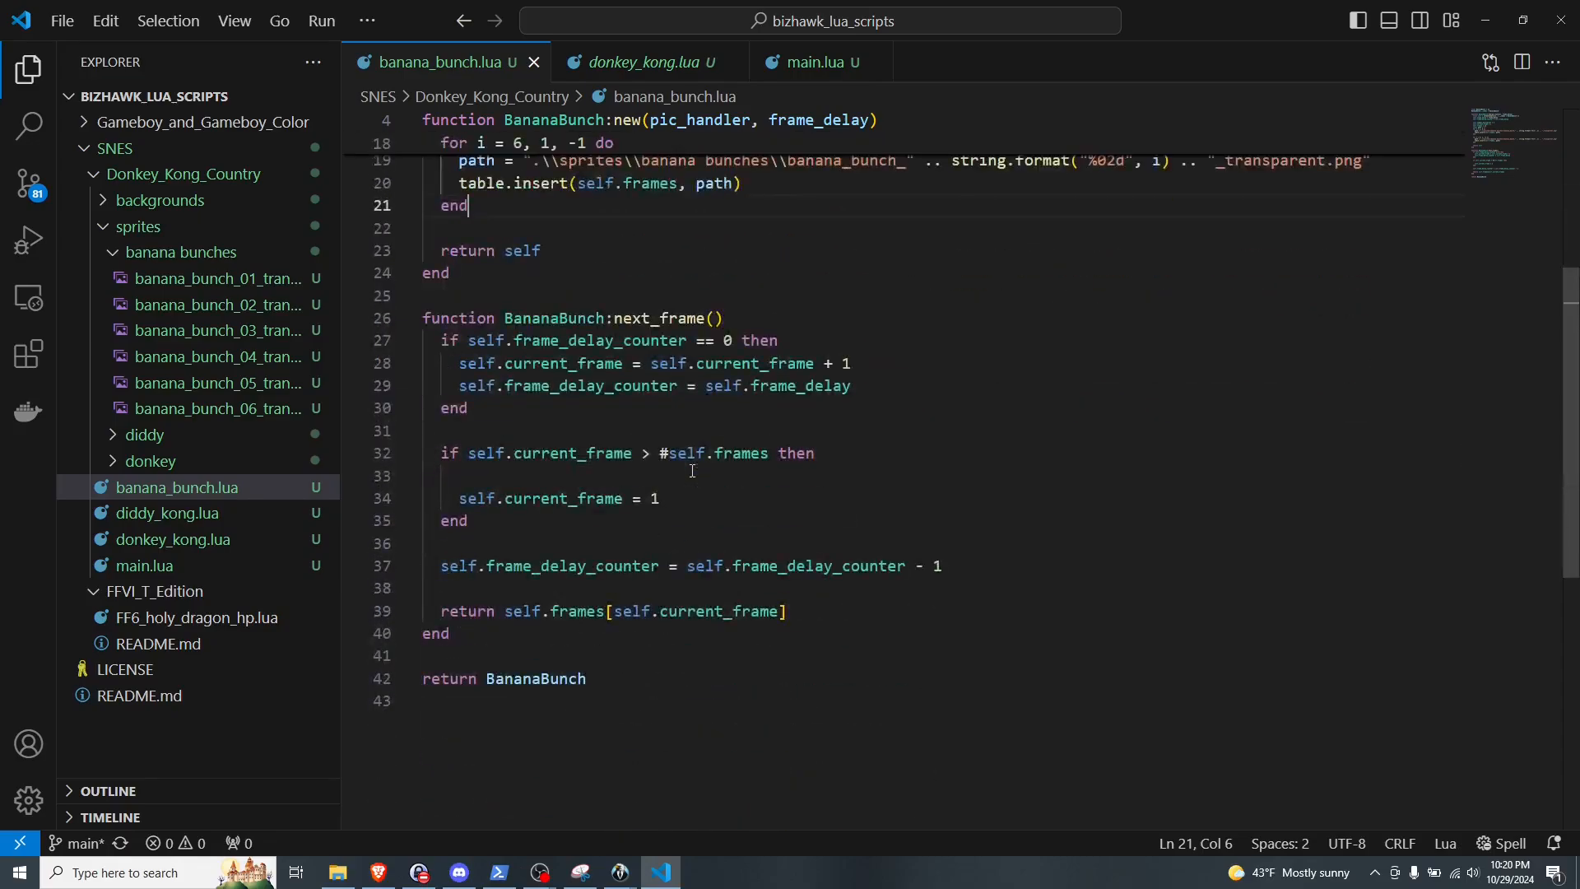
Step: Rerun main.lua in BizHawk's Lua Console to view the banana animation, close its window and stop the script
mouse_move(620, 872)
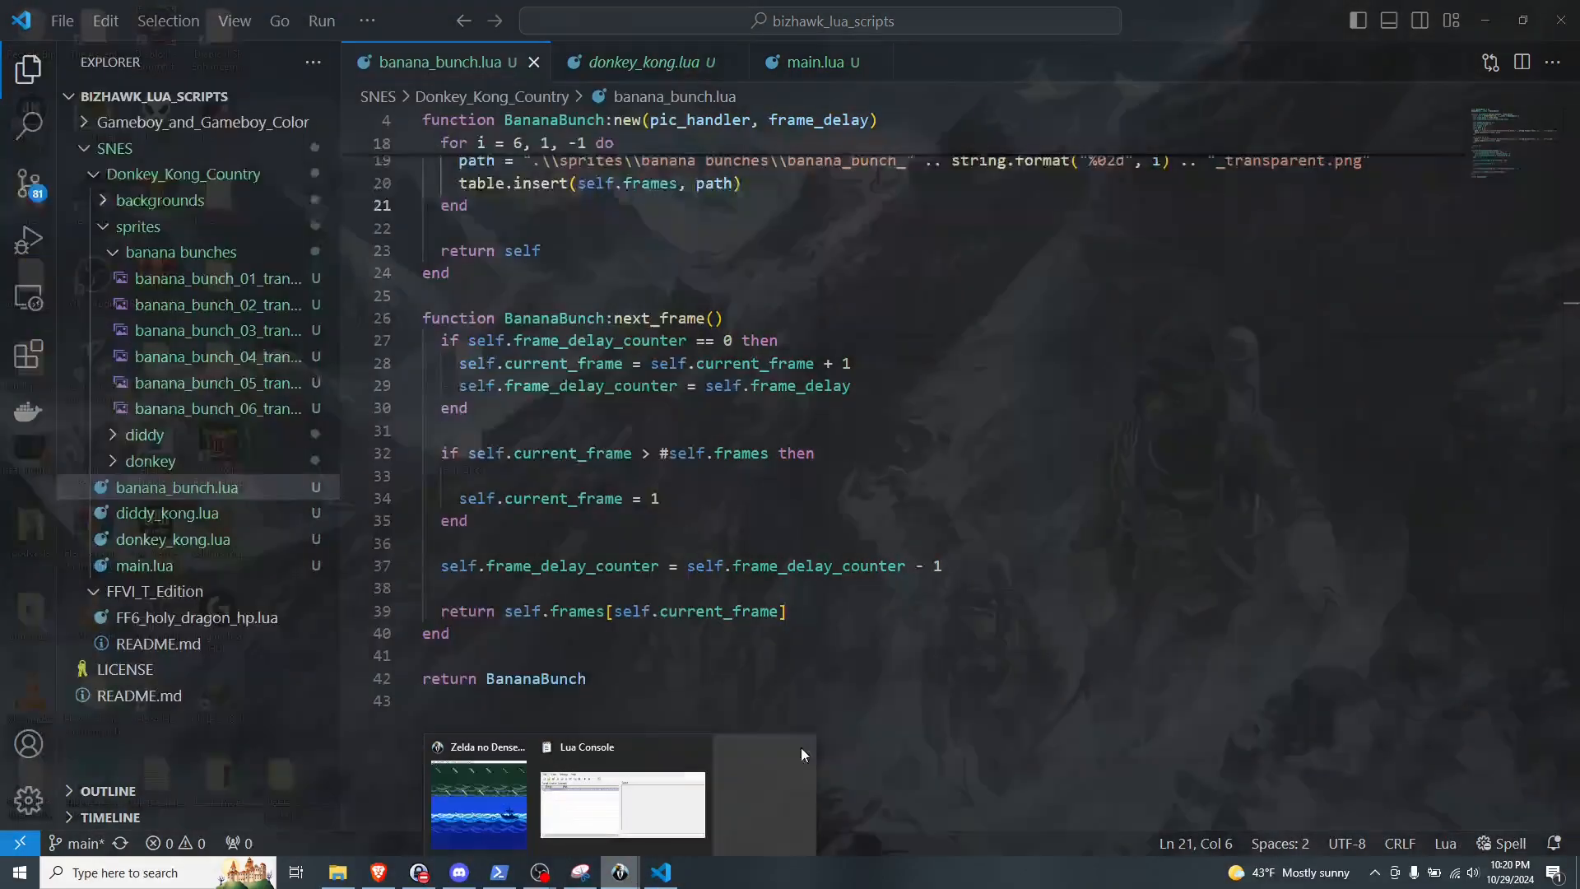
left_click(623, 802)
left_click(897, 75)
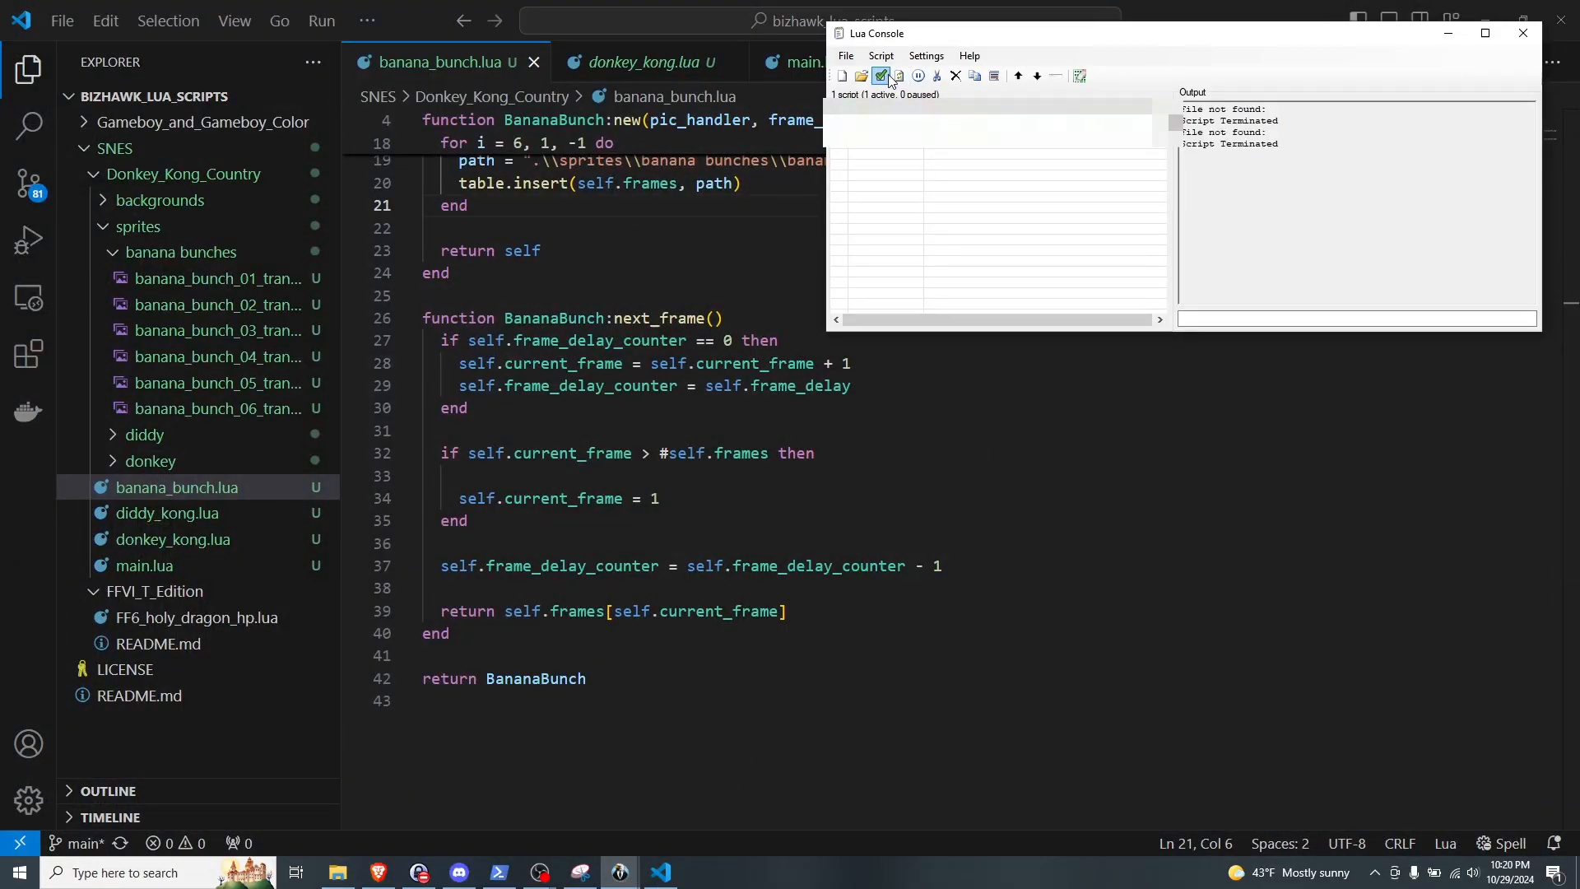
left_click_drag(219, 64, 254, 87)
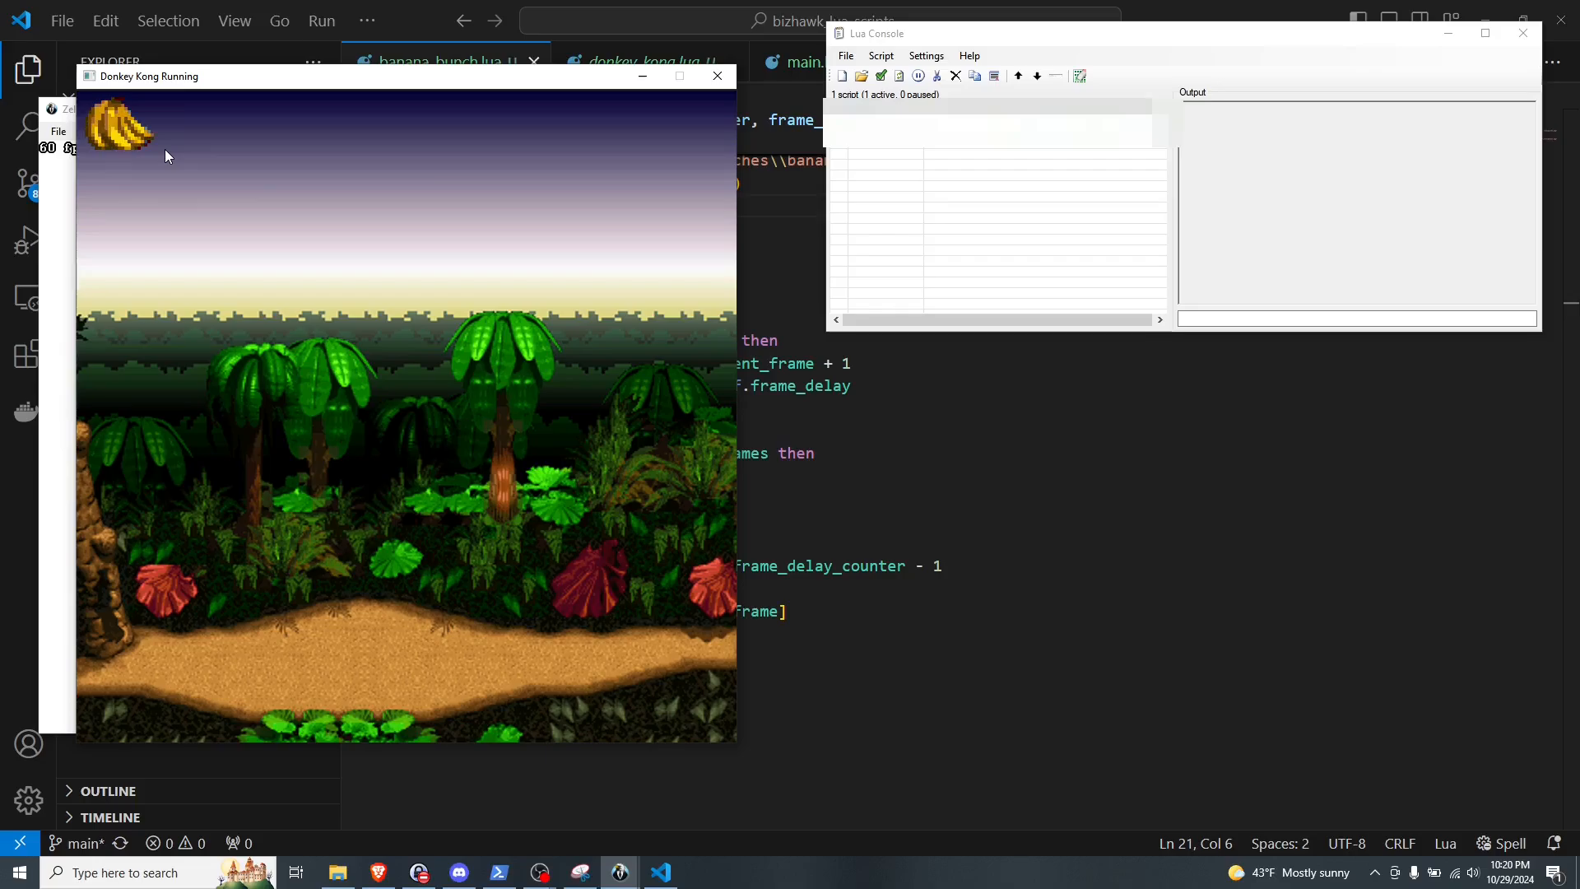
left_click(714, 77)
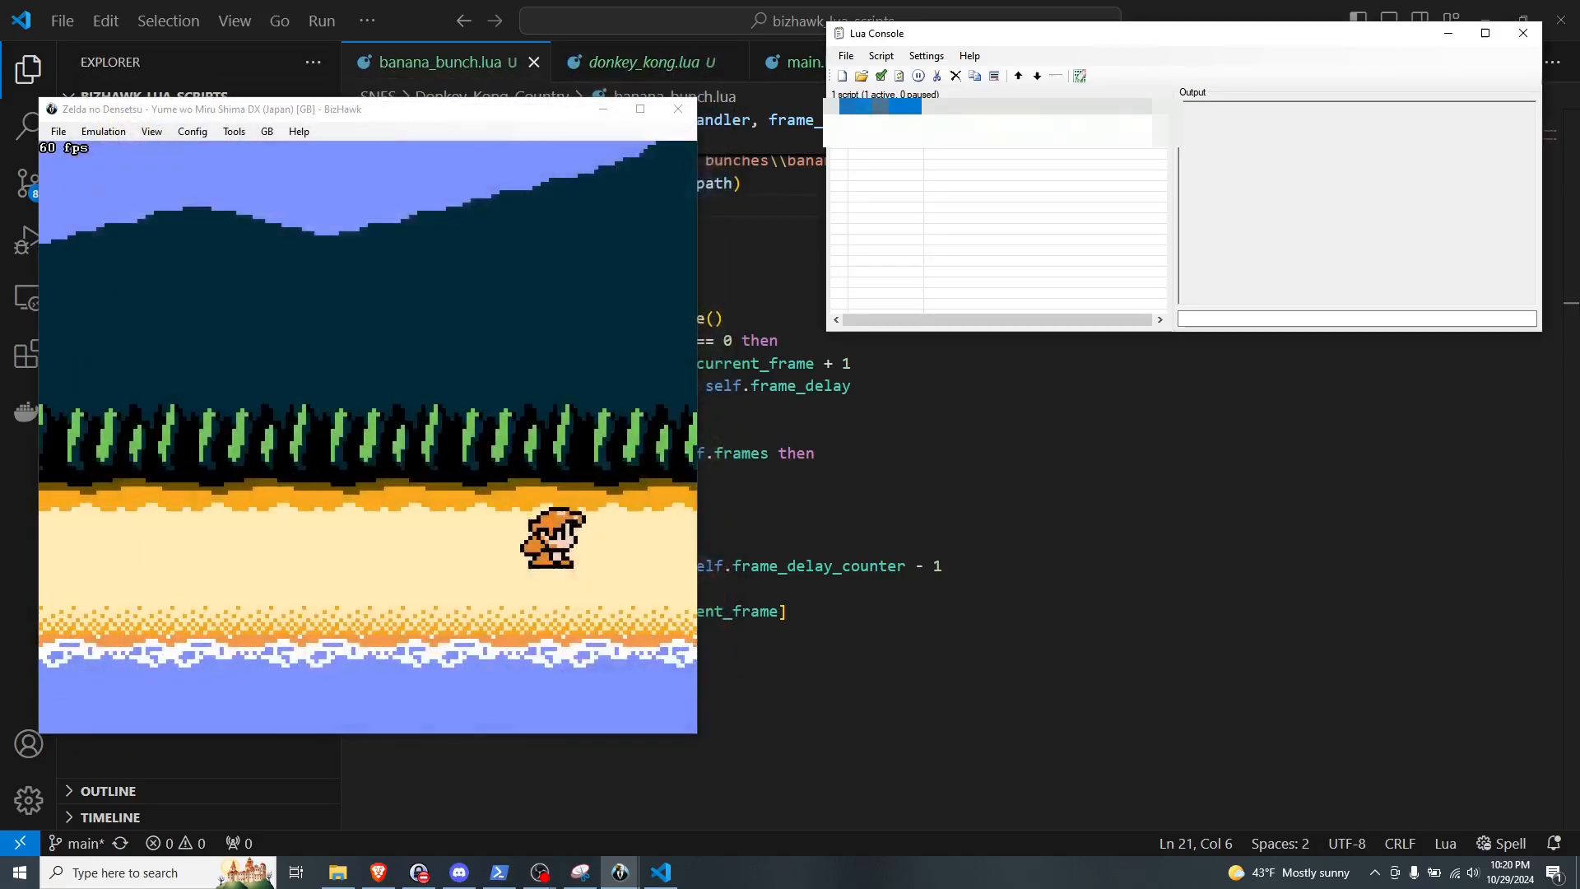
left_click(899, 76)
Step: Uncomment the diddy and donkey drawImage lines in main.lua in Visual Studio Code
scroll(905, 412, "down", 1)
left_click_drag(1045, 513, 1008, 491)
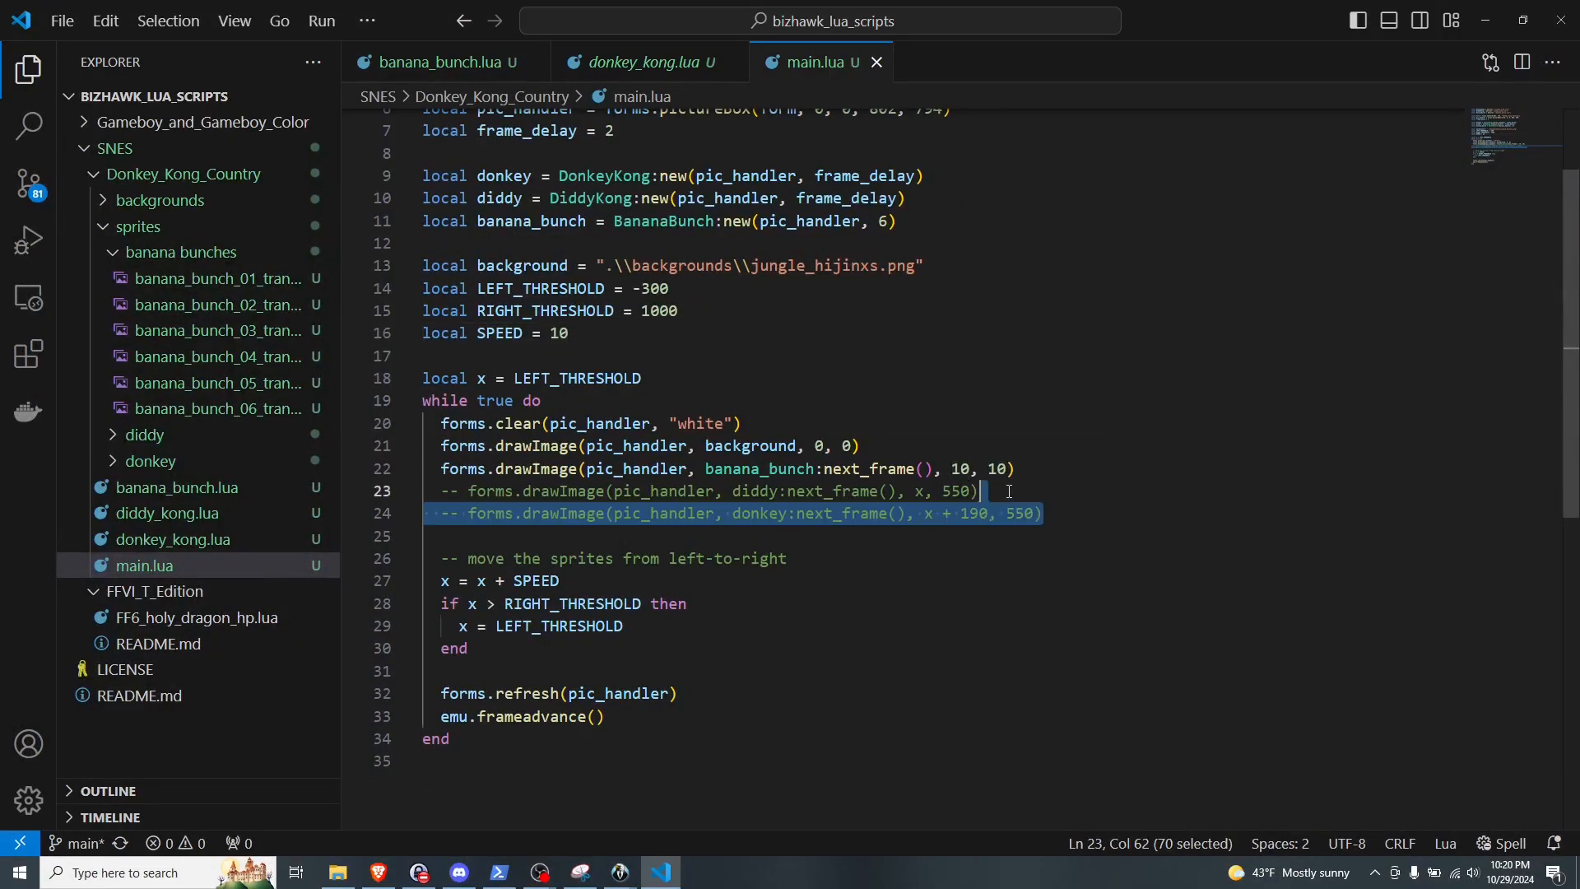
key("ctrl+slash")
left_click(1064, 462)
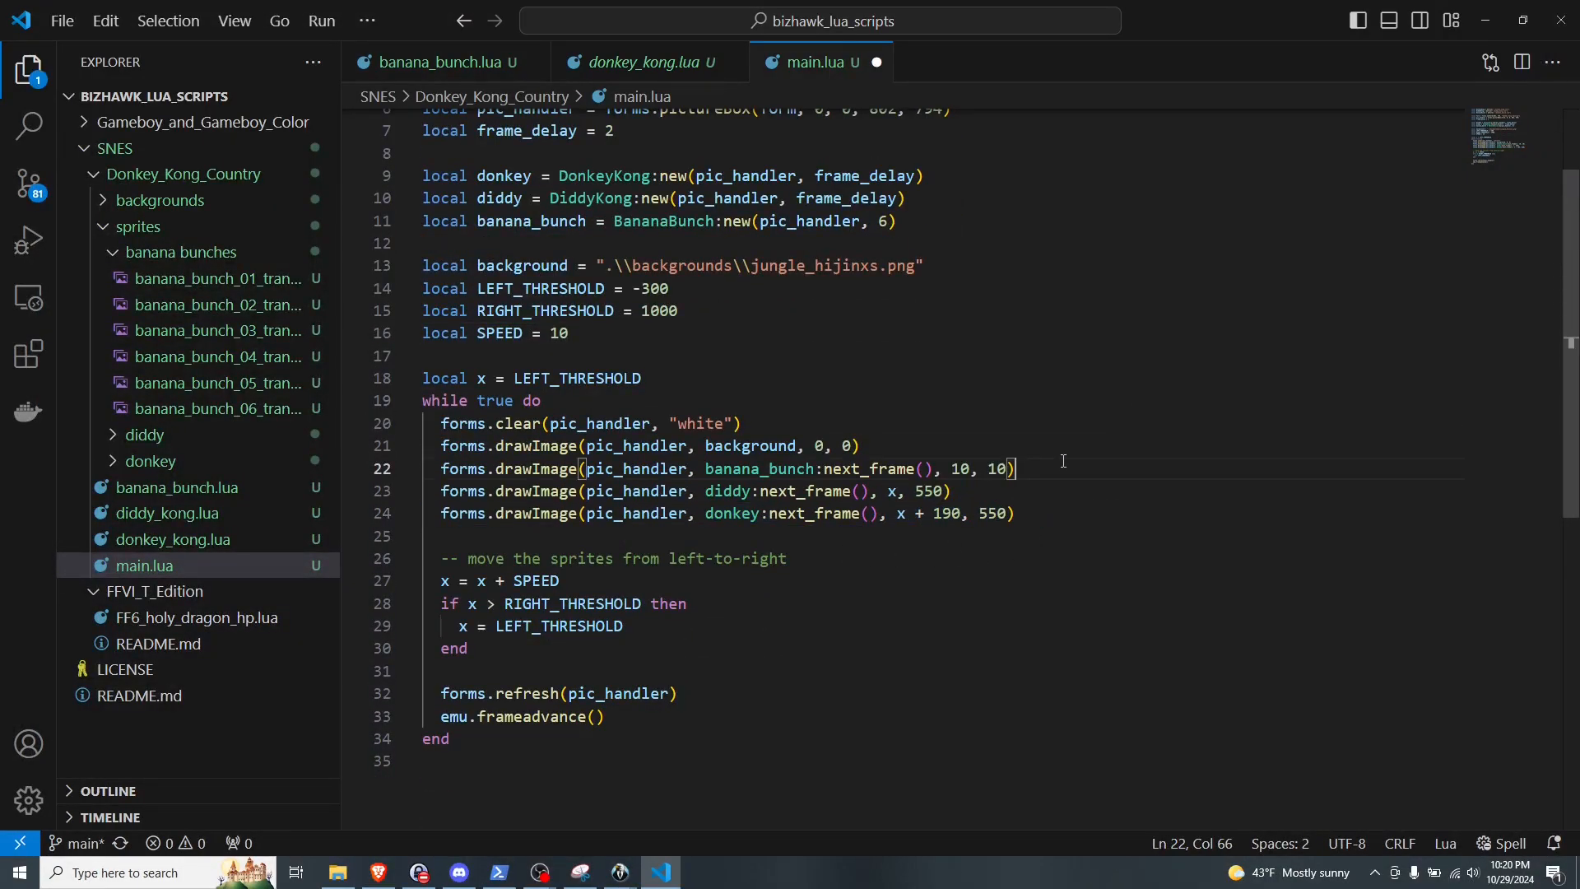
Step: Move the banana_bunch drawImage line below the donkey line, leave a blank line after the background call, set its x argument to x + 240, and save
key("shift+Down")
key("shift+Down")
key("Up")
left_click_drag(1055, 462, 429, 472)
key("ctrl+c")
key("BackSpace")
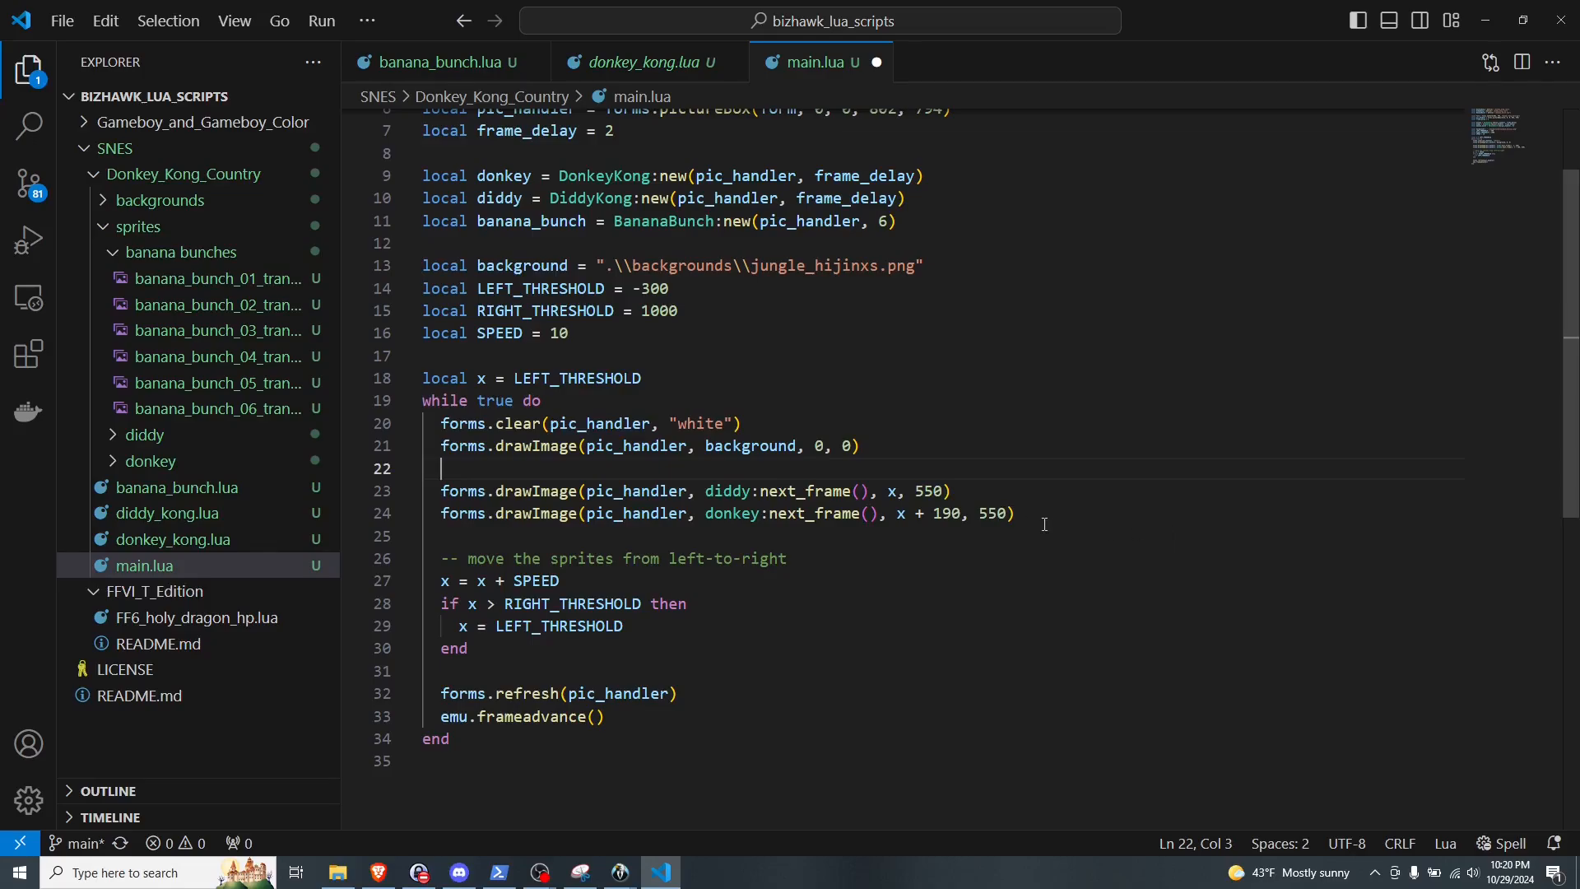
key("Return")
key("ctrl+v")
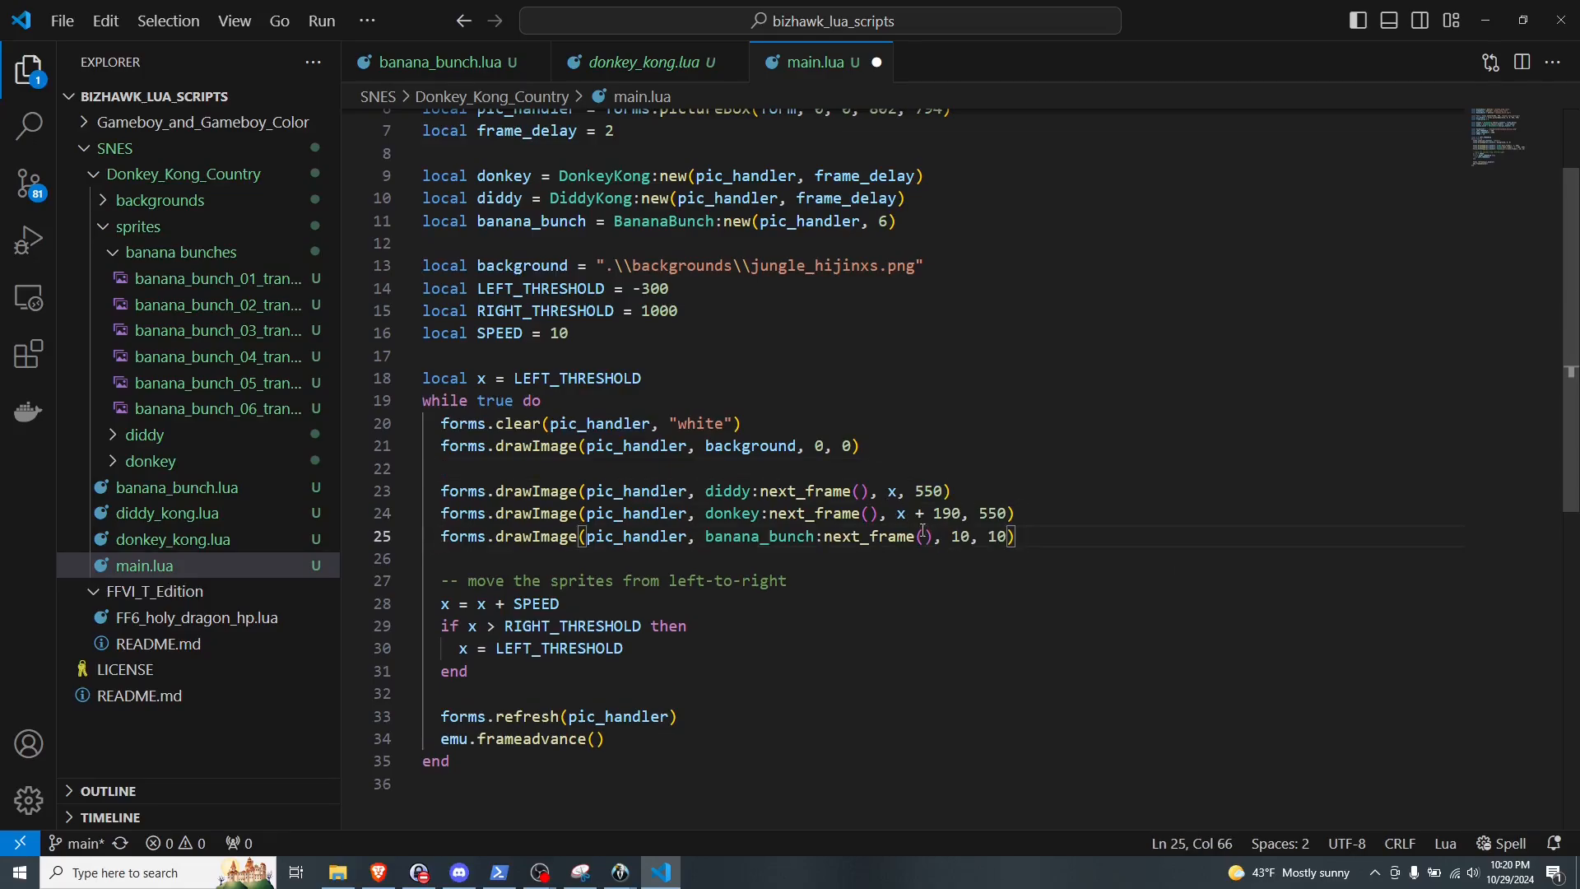
double_click(954, 535)
type("x + 24")
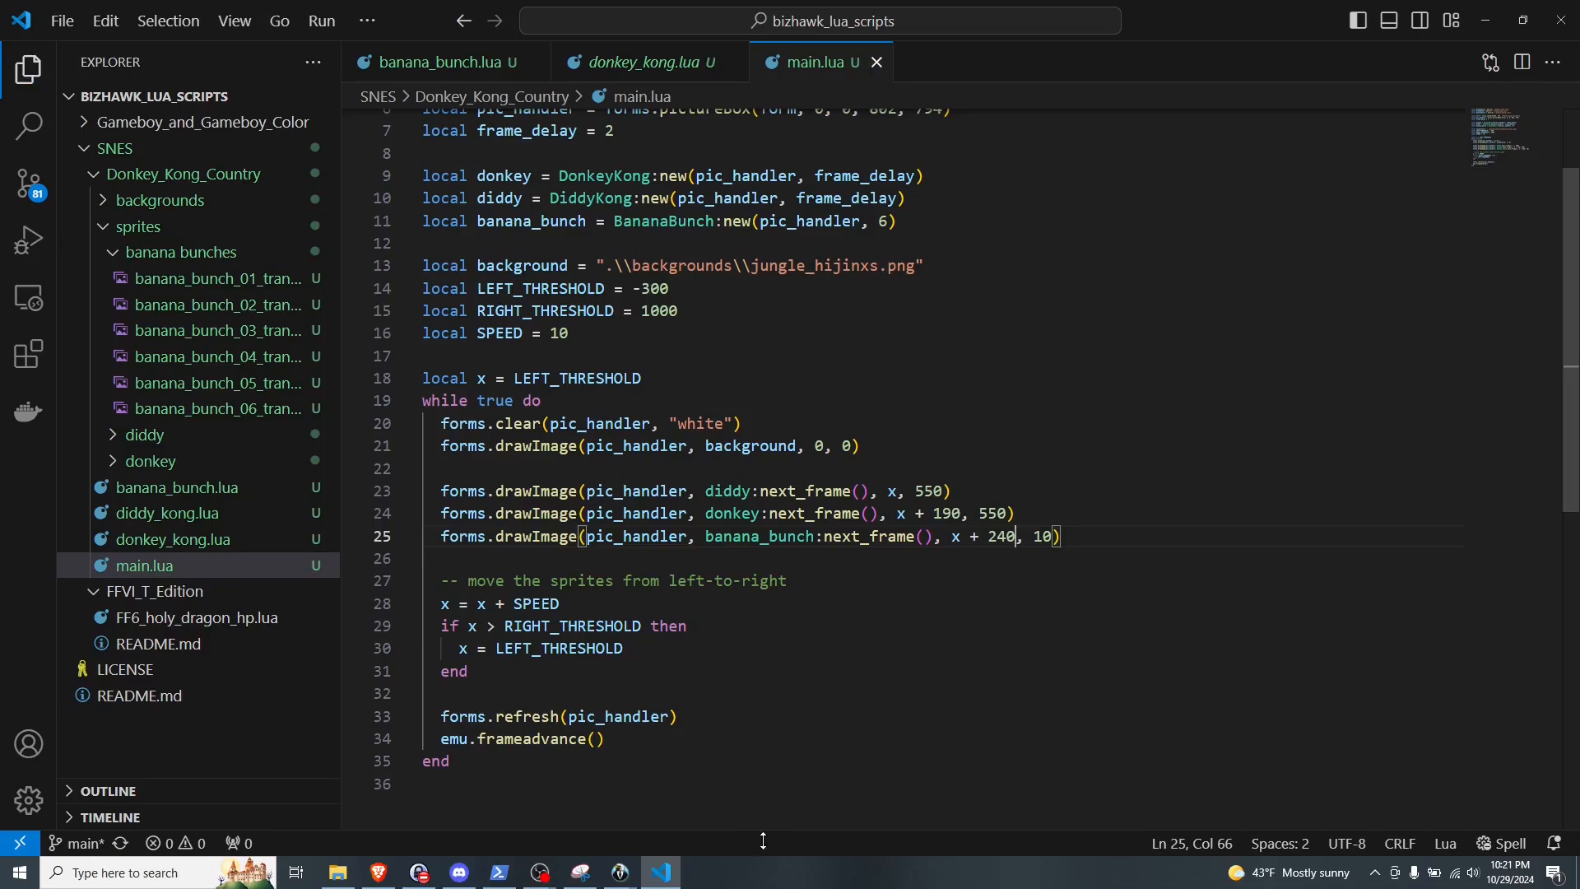
Step: Run main.lua in BizHawk's Lua Console to view the bananas with both Kongs, close the animation window and stop the script
mouse_move(620, 872)
left_click(674, 794)
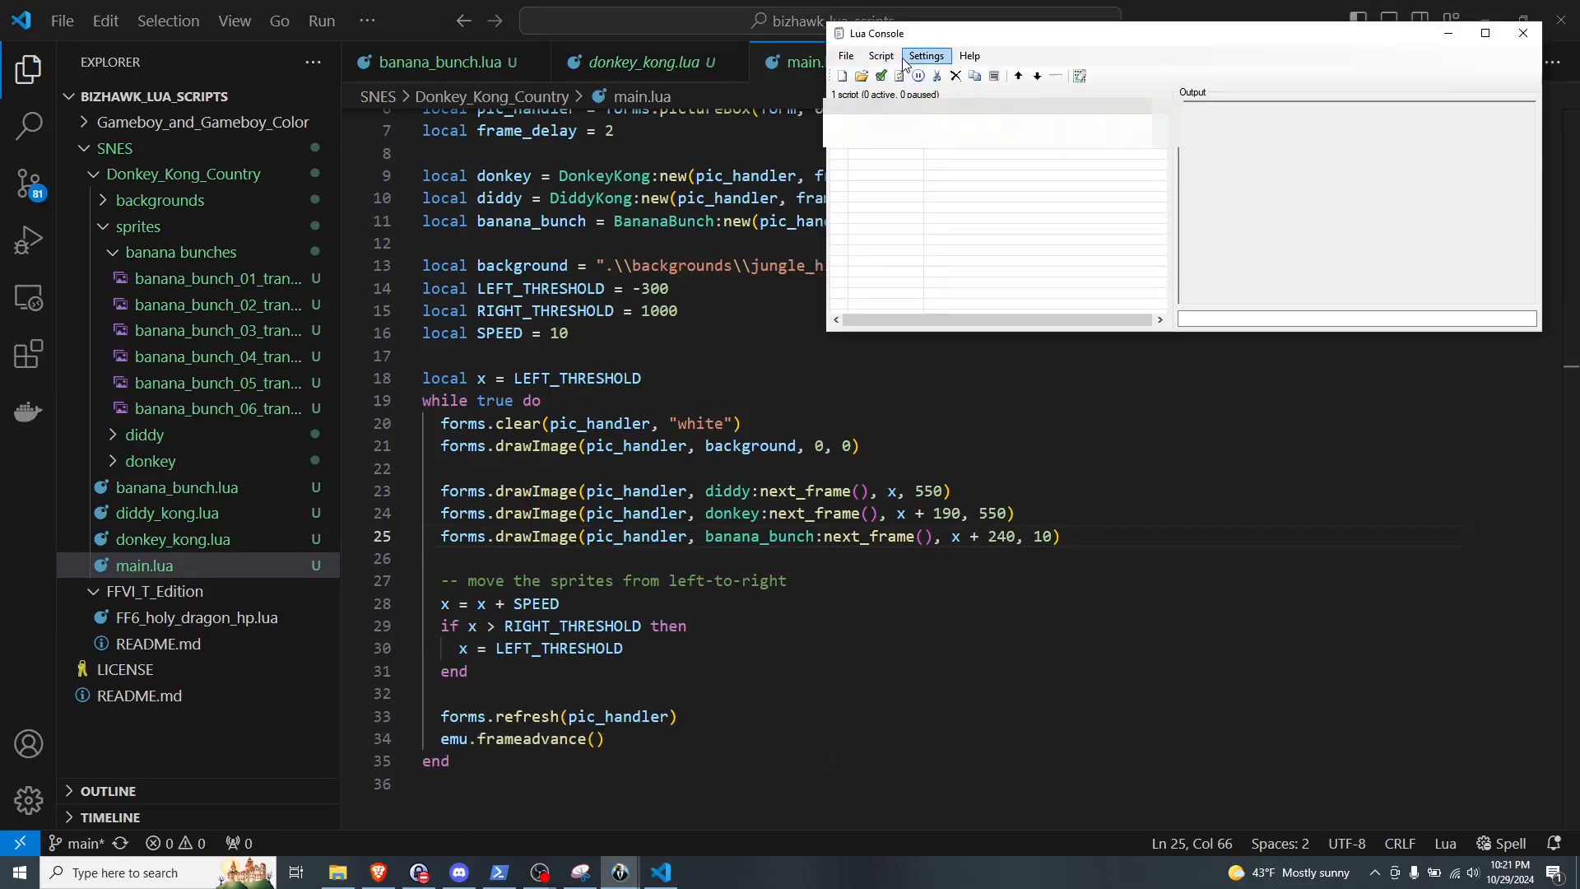
left_click(881, 75)
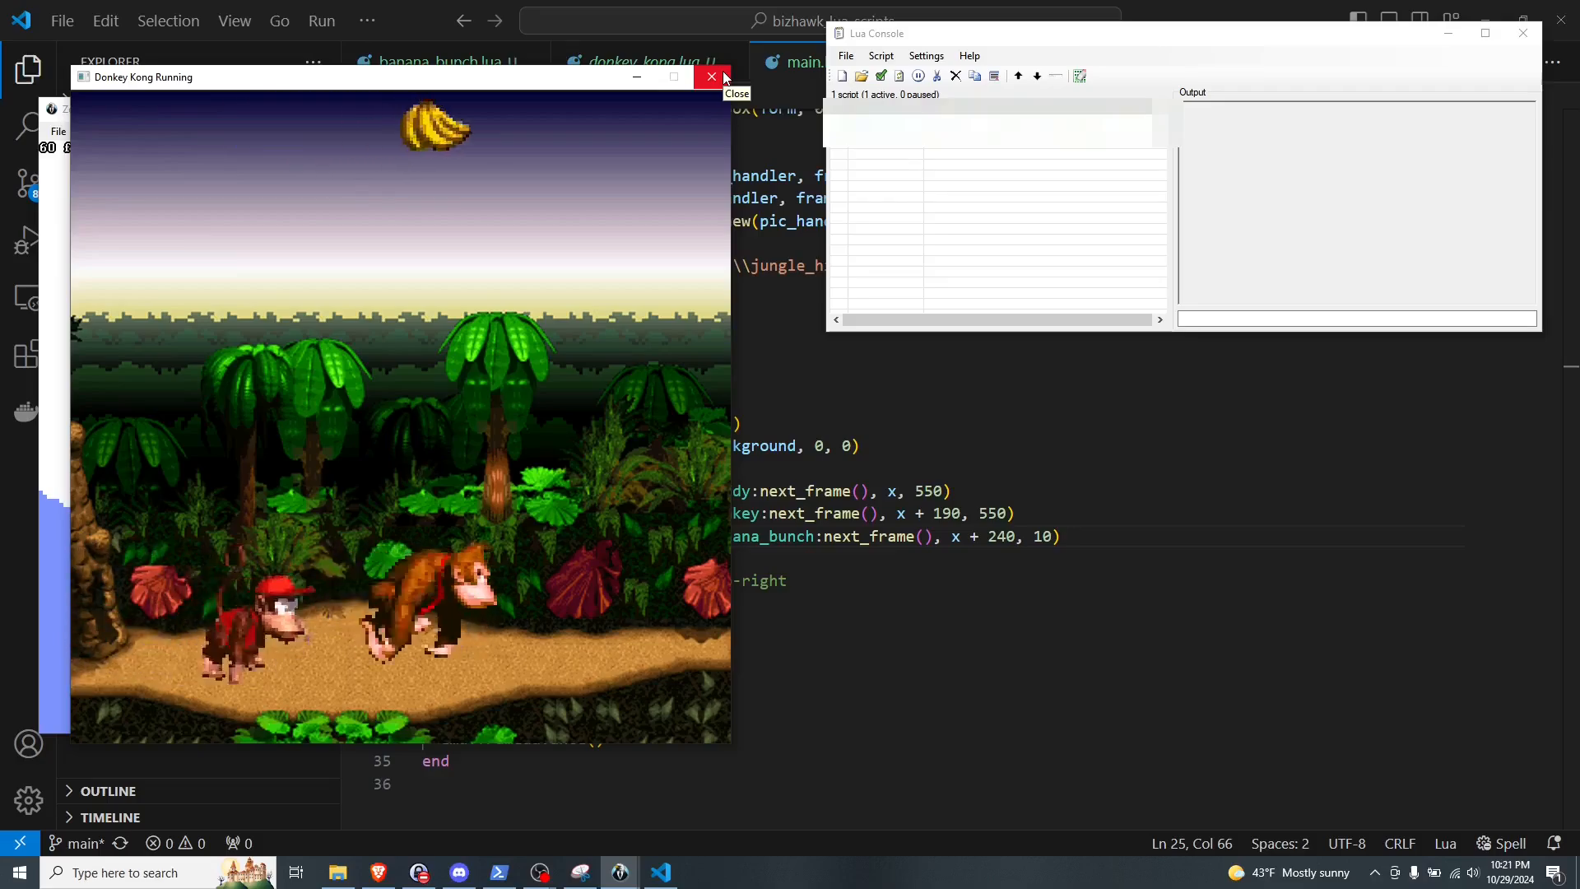
left_click(724, 76)
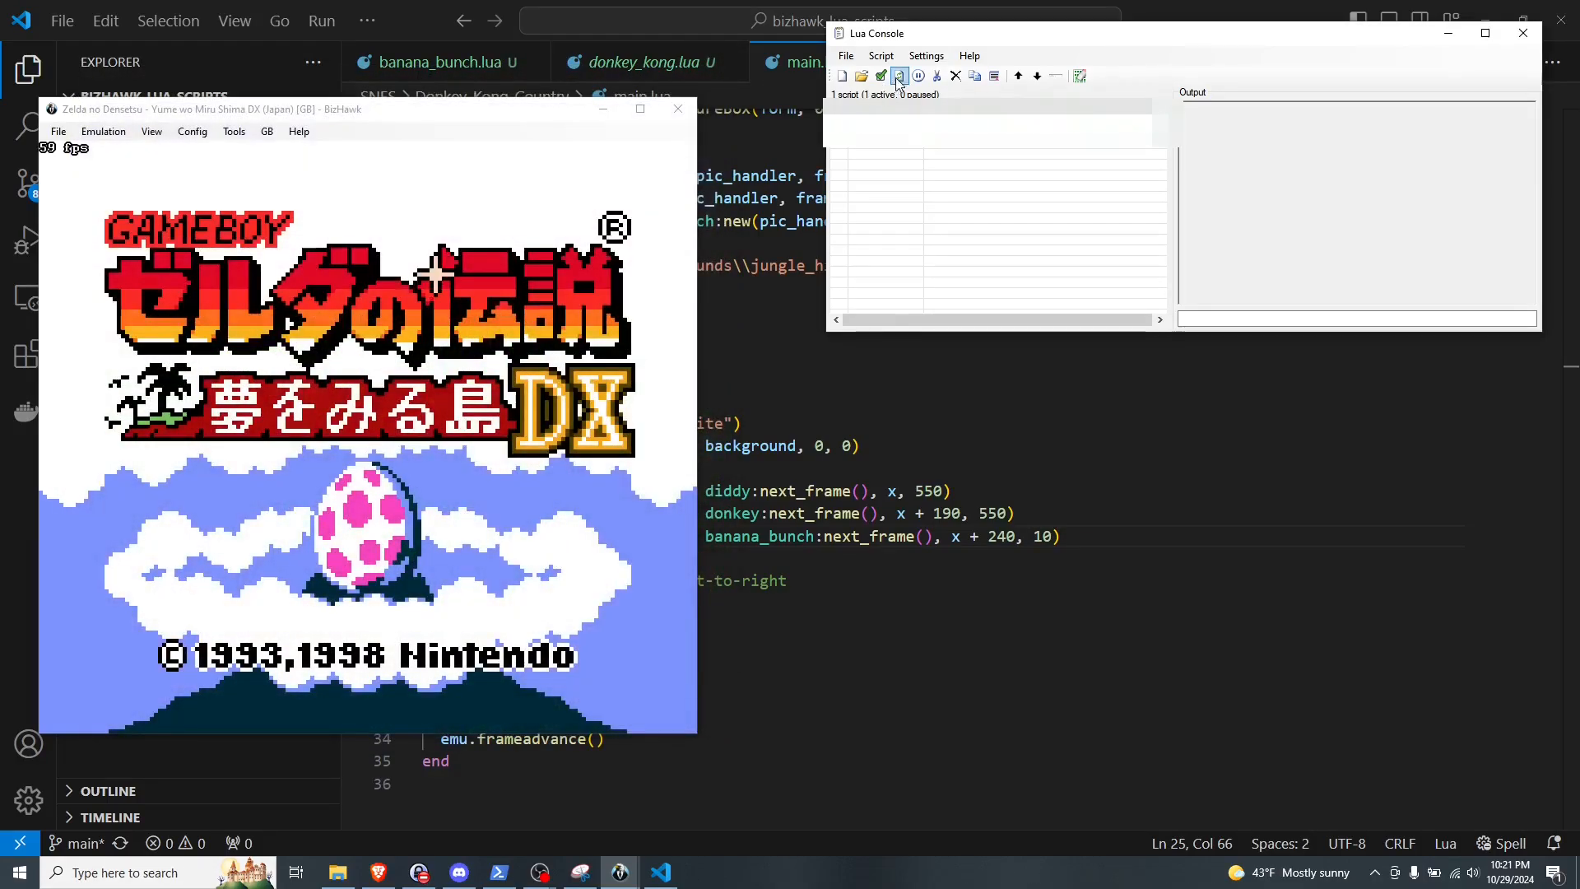
left_click(899, 77)
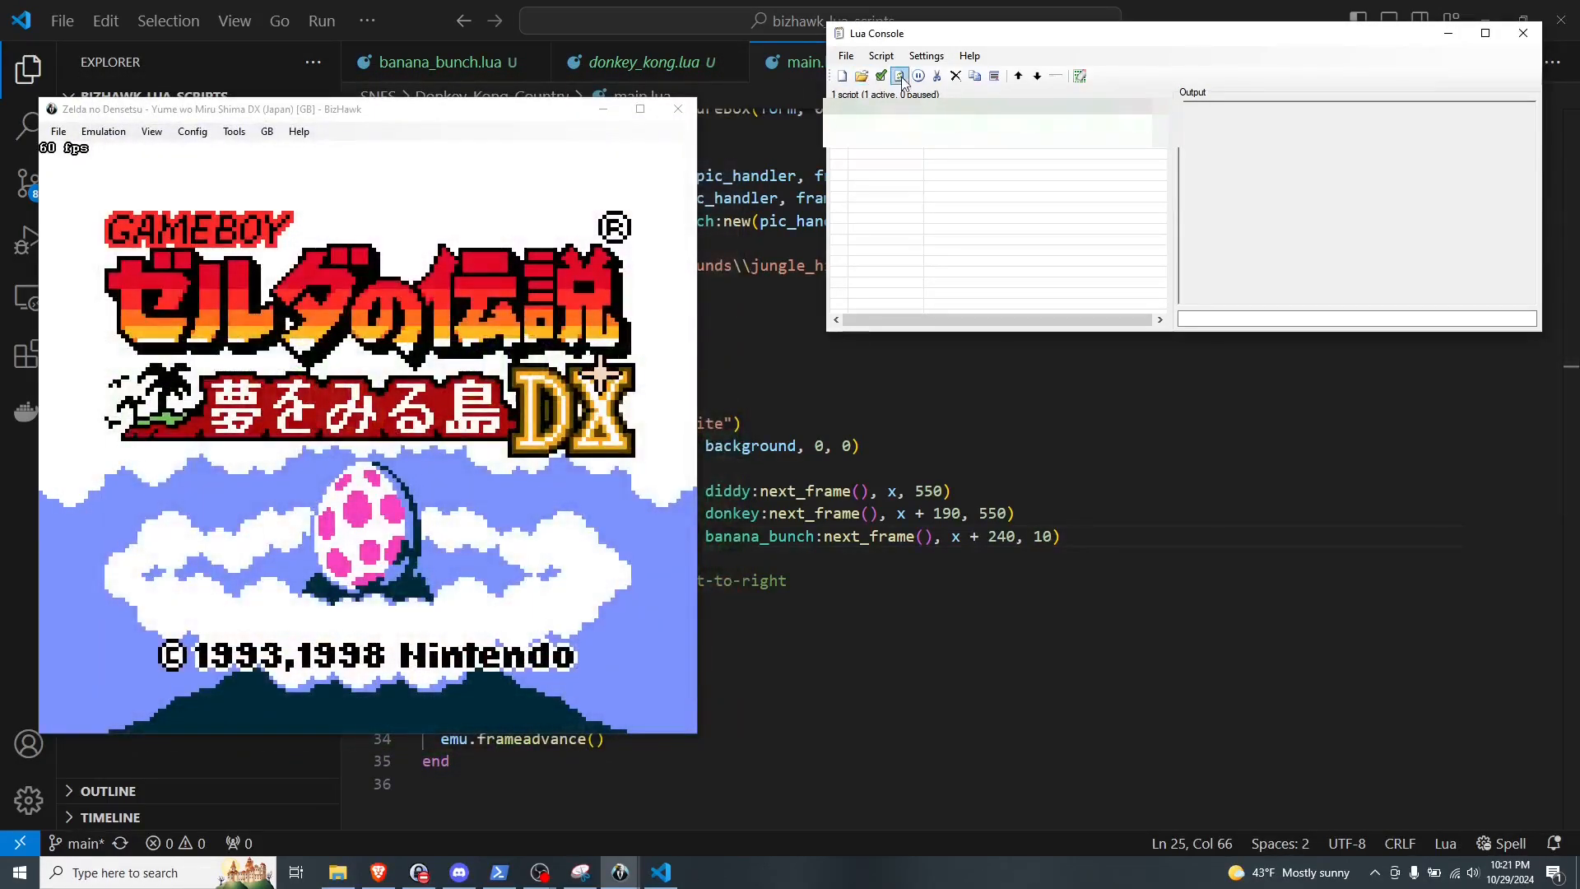
Step: In main.lua, set the banana_bunch drawImage coordinates to x + 270 and 550, and save
double_click(1043, 533)
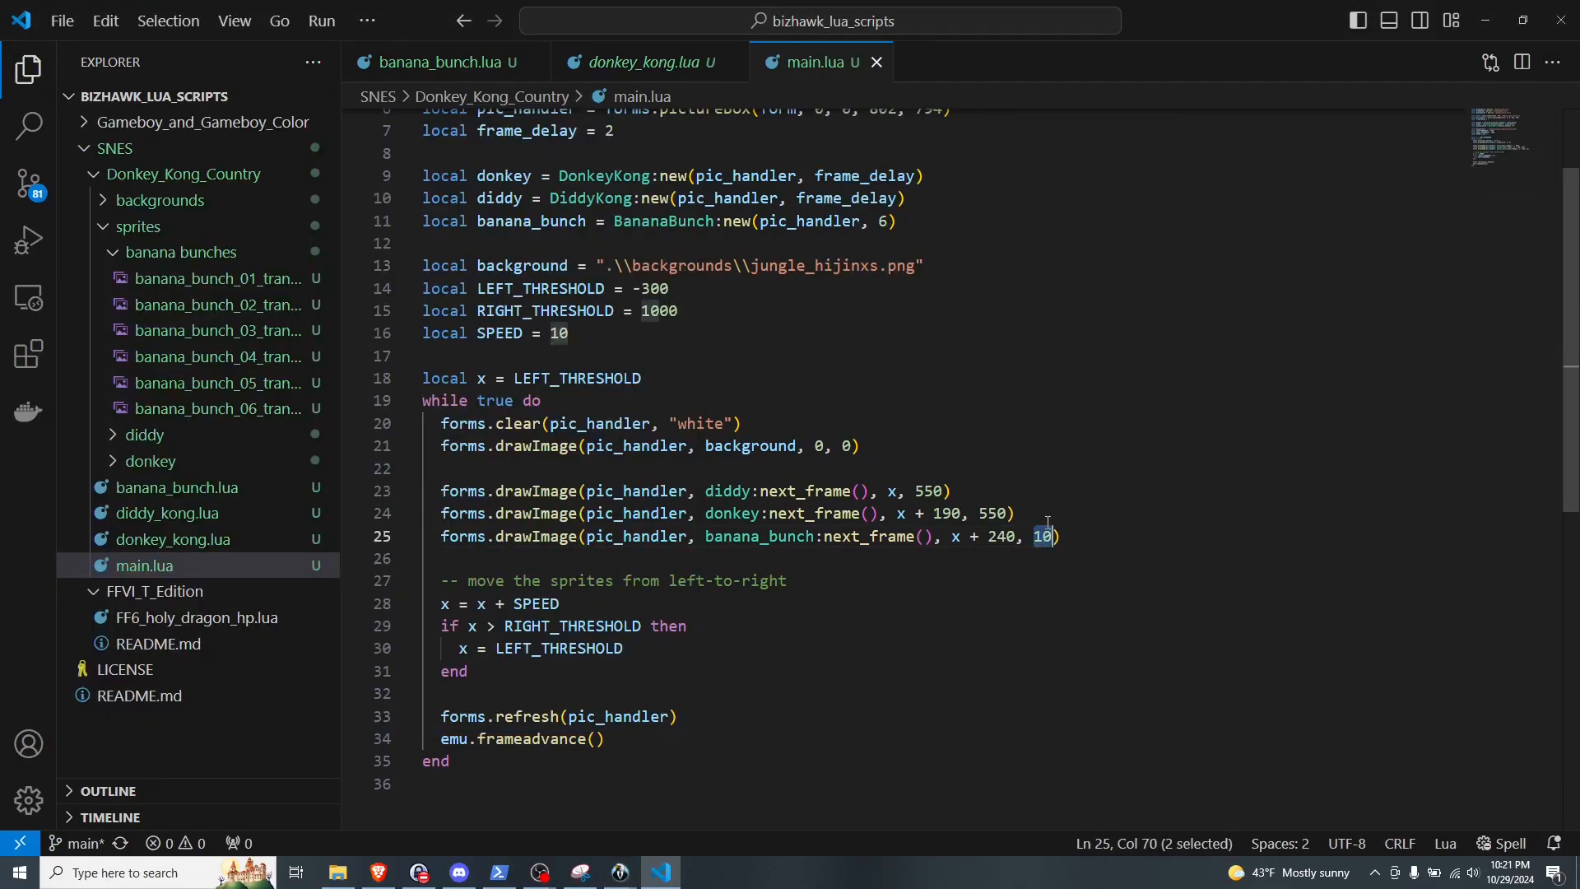
type("55")
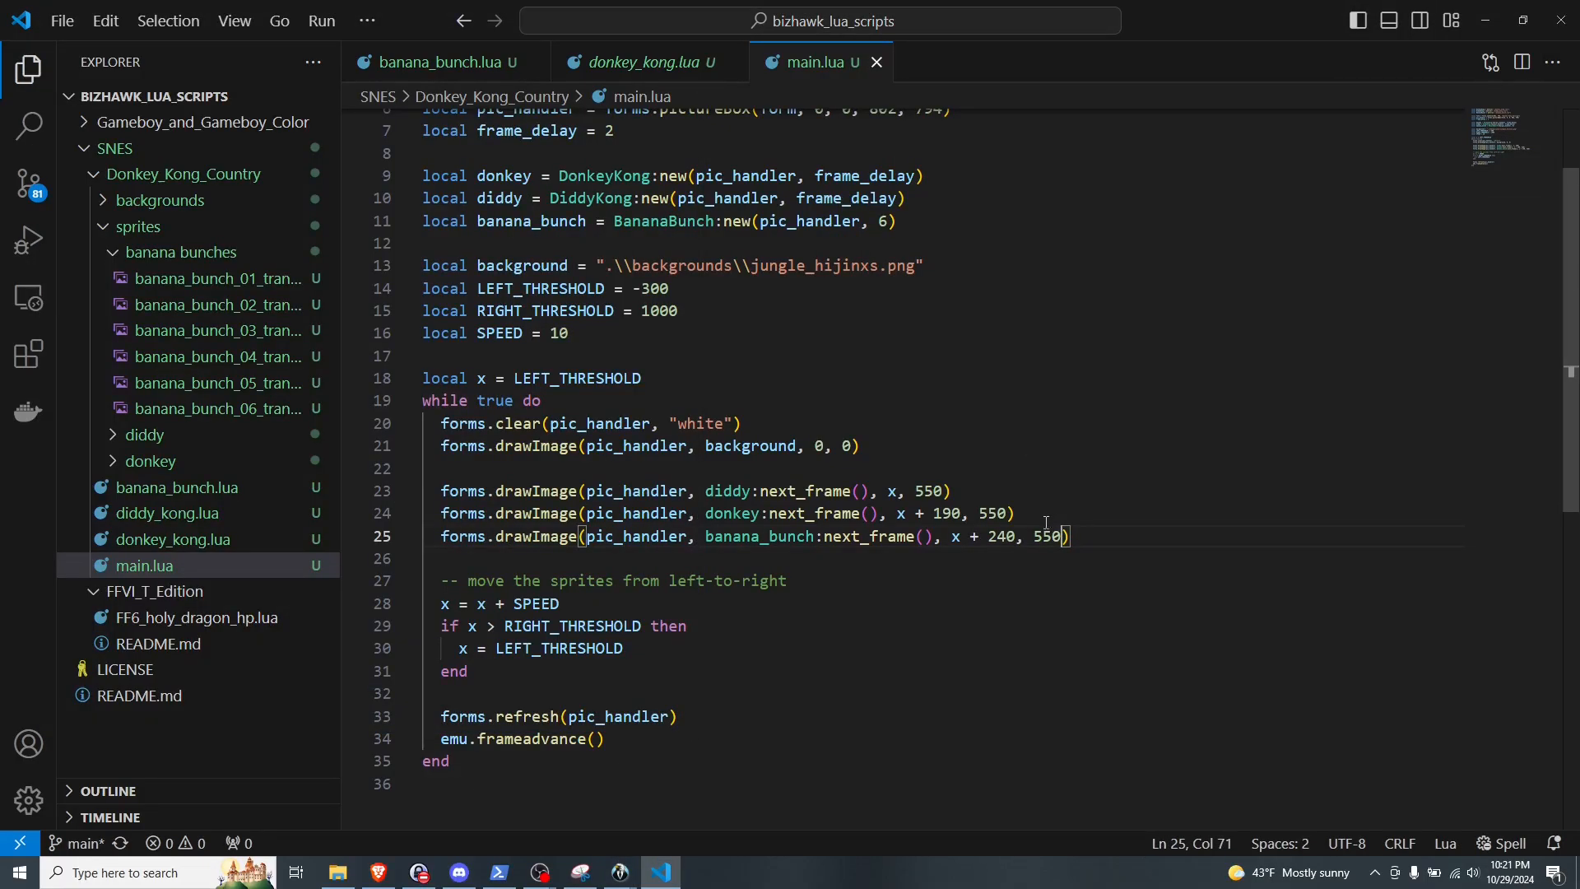
double_click(999, 537)
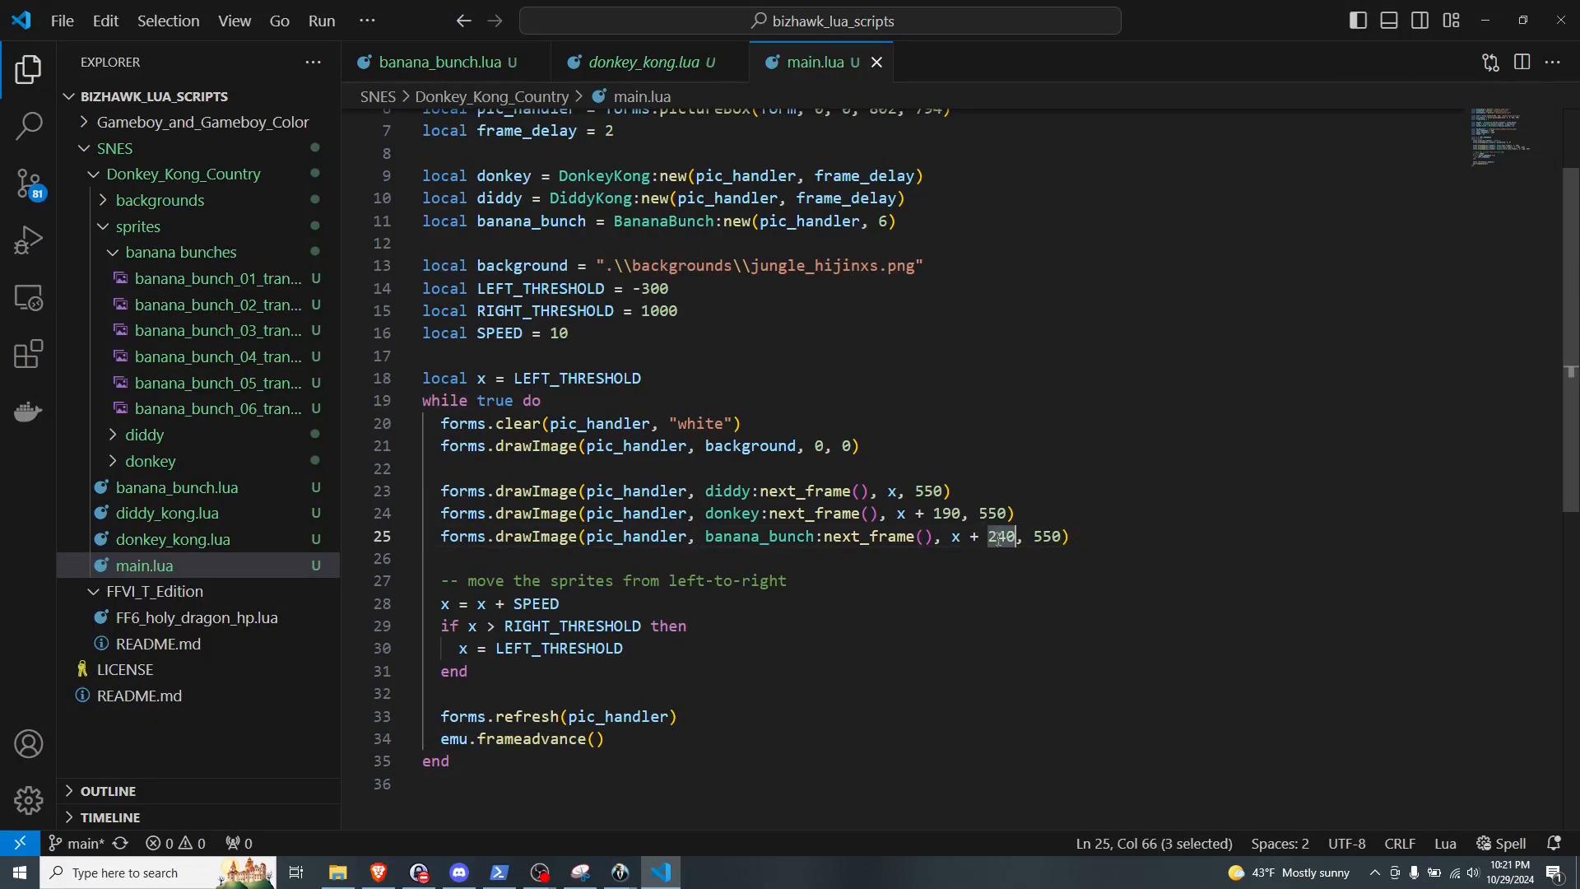
type("27")
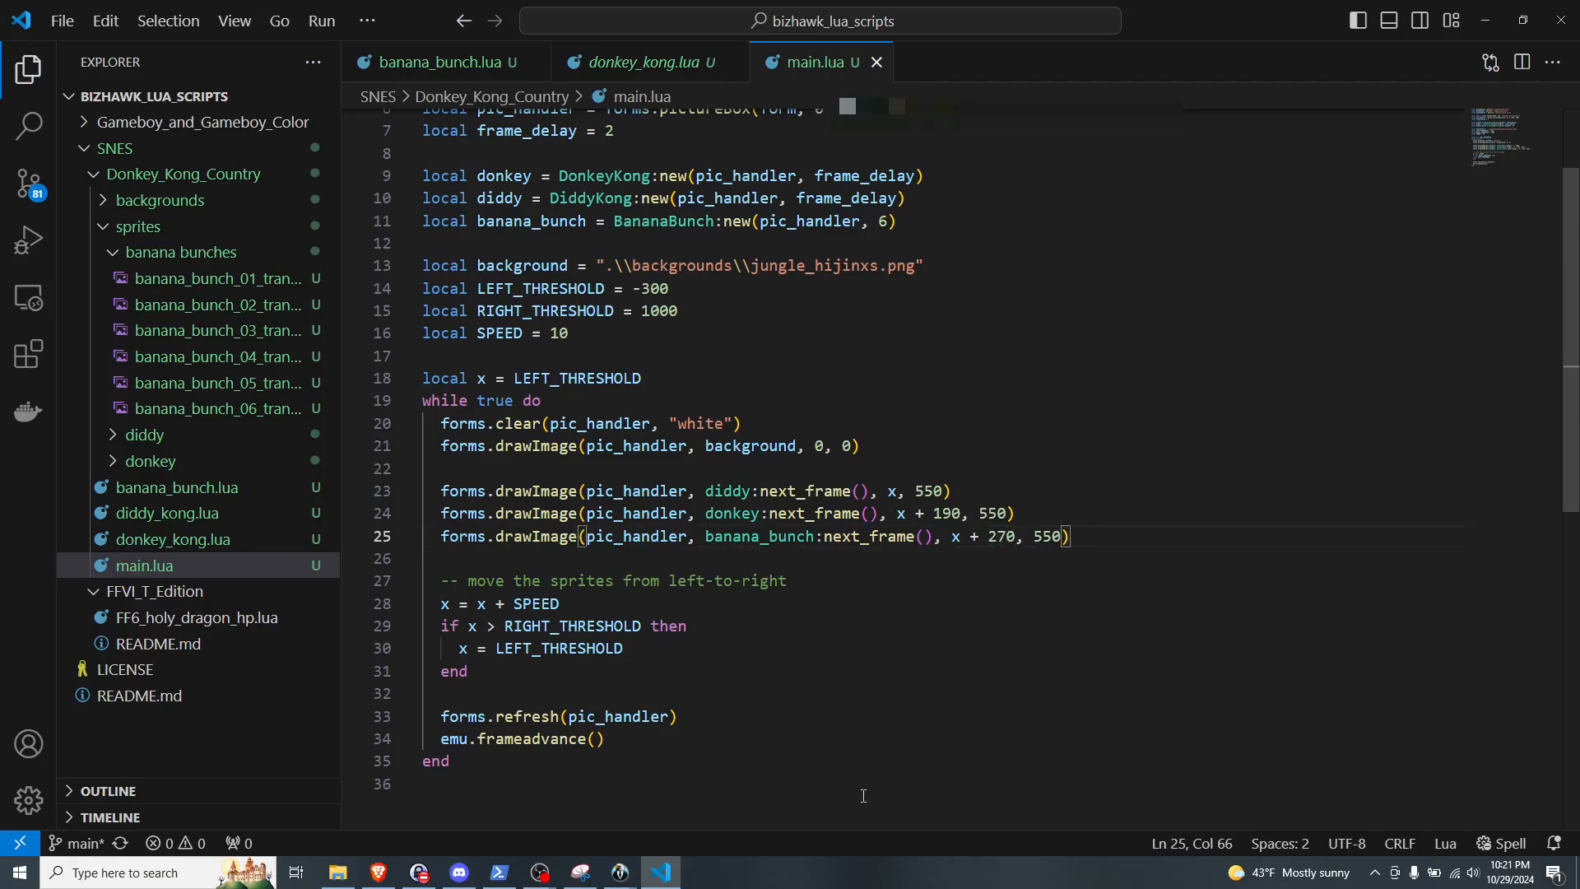
Step: Rerun main.lua in BizHawk's Lua Console to check the bananas' position relative to Donkey Kong, and close the animation window
mouse_move(621, 870)
left_click(687, 802)
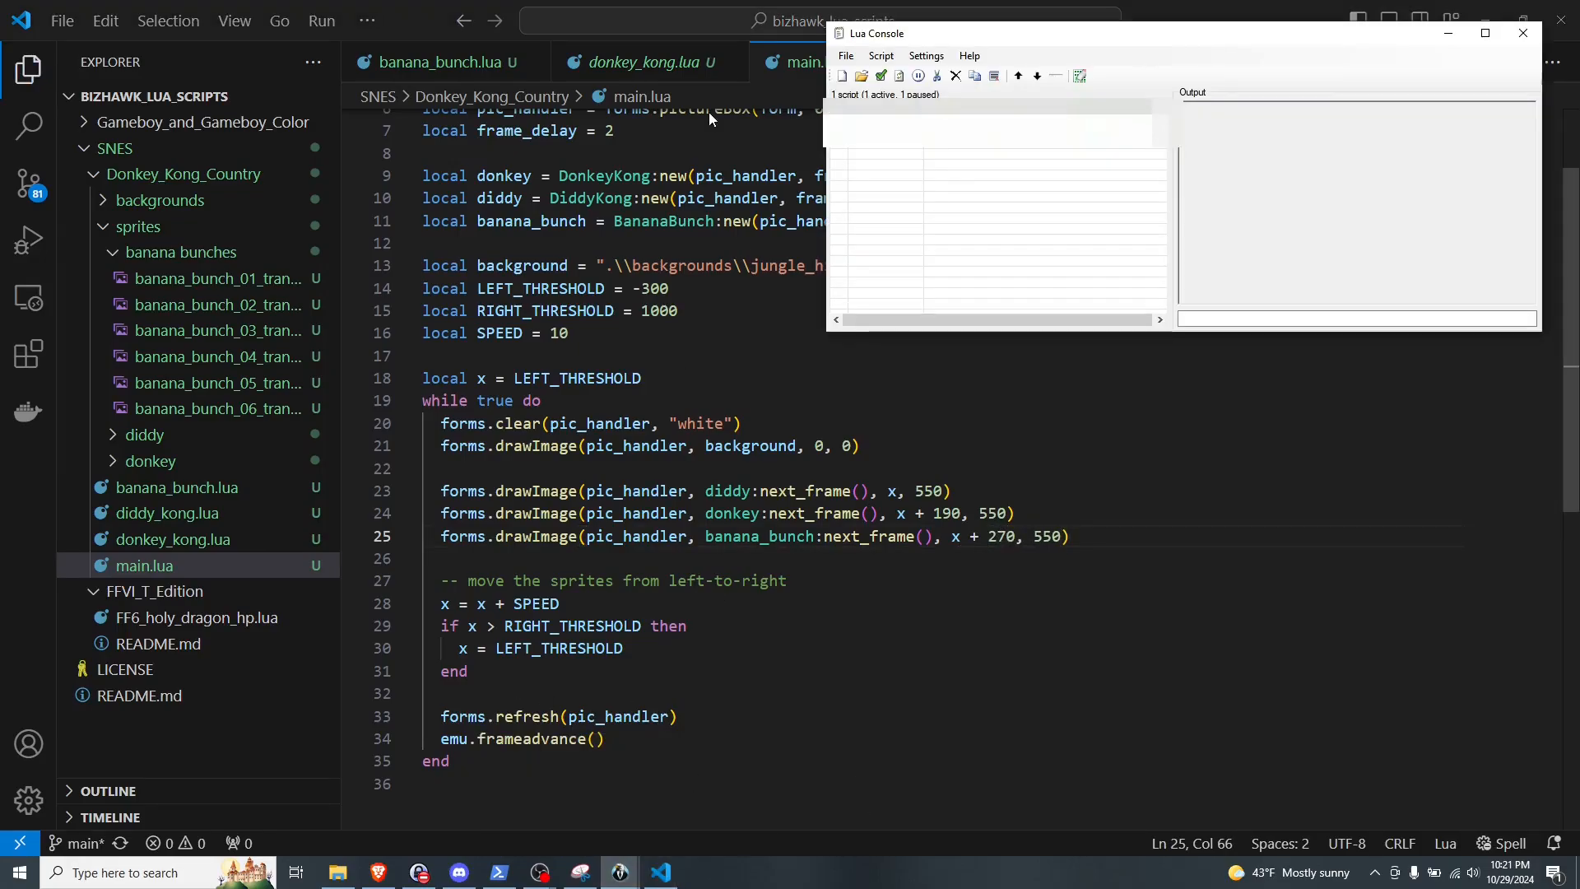
left_click(878, 76)
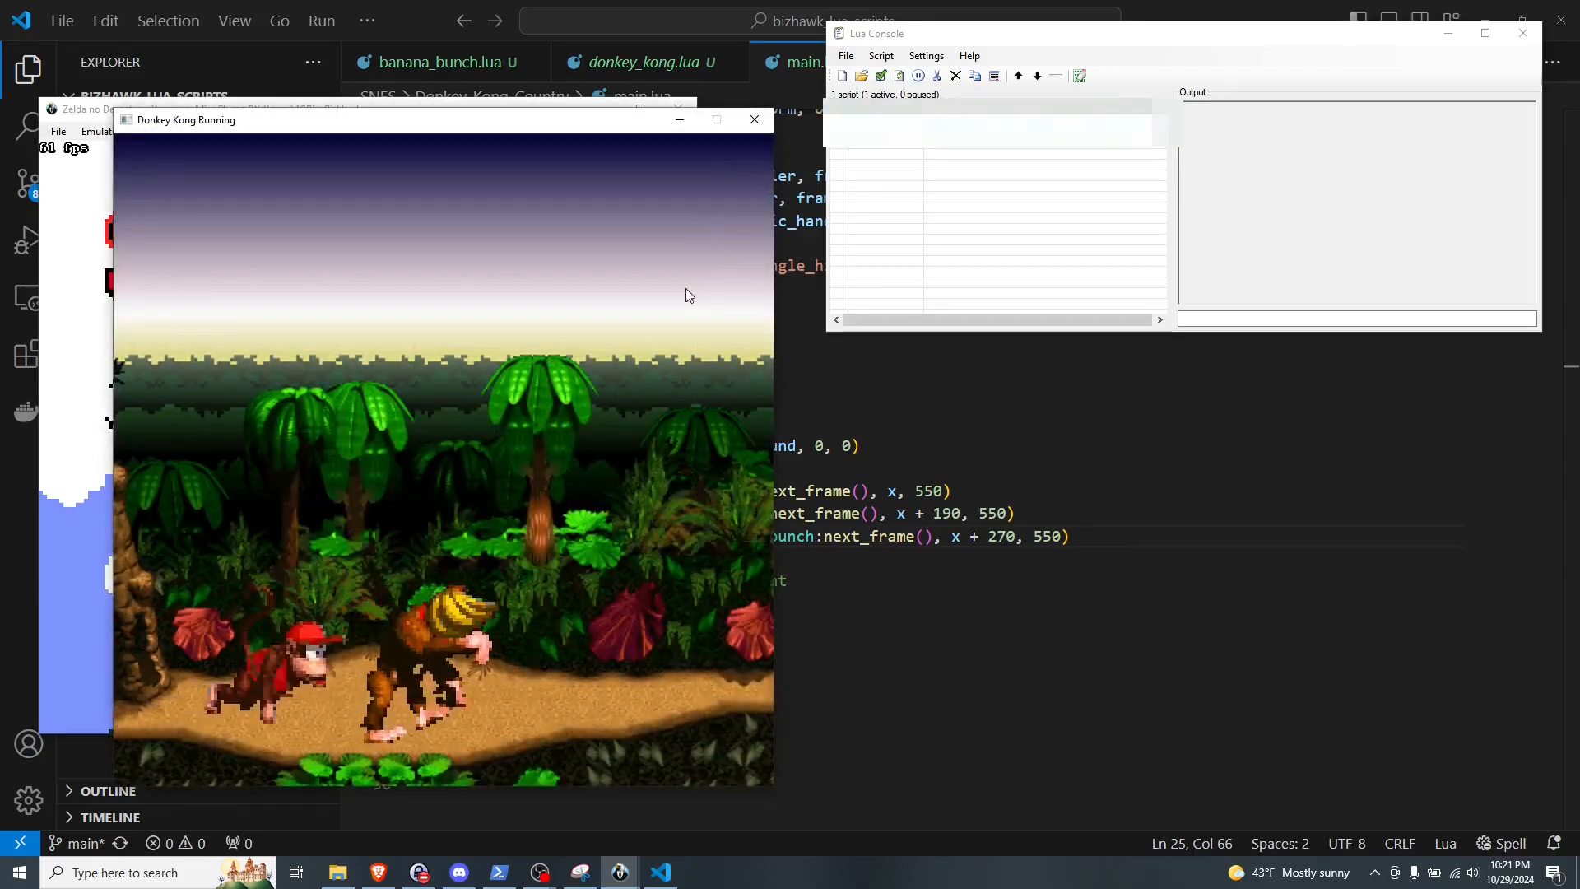
left_click(754, 119)
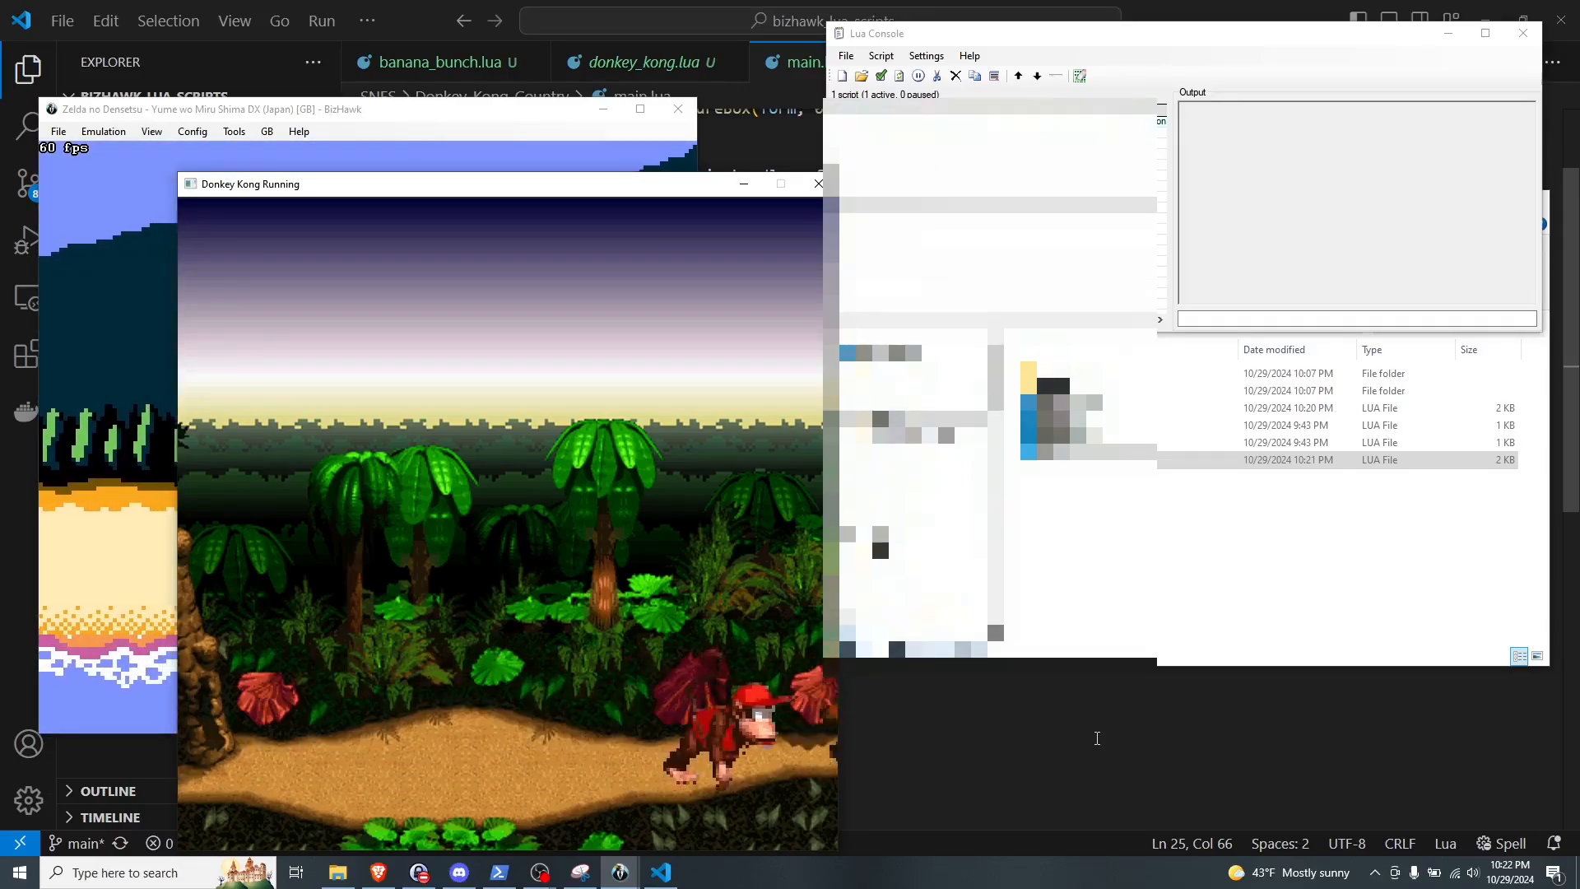
Step: Return to main.lua in Visual Studio Code, set LEFT_THRESHOLD to -550 and save
left_click(1097, 738)
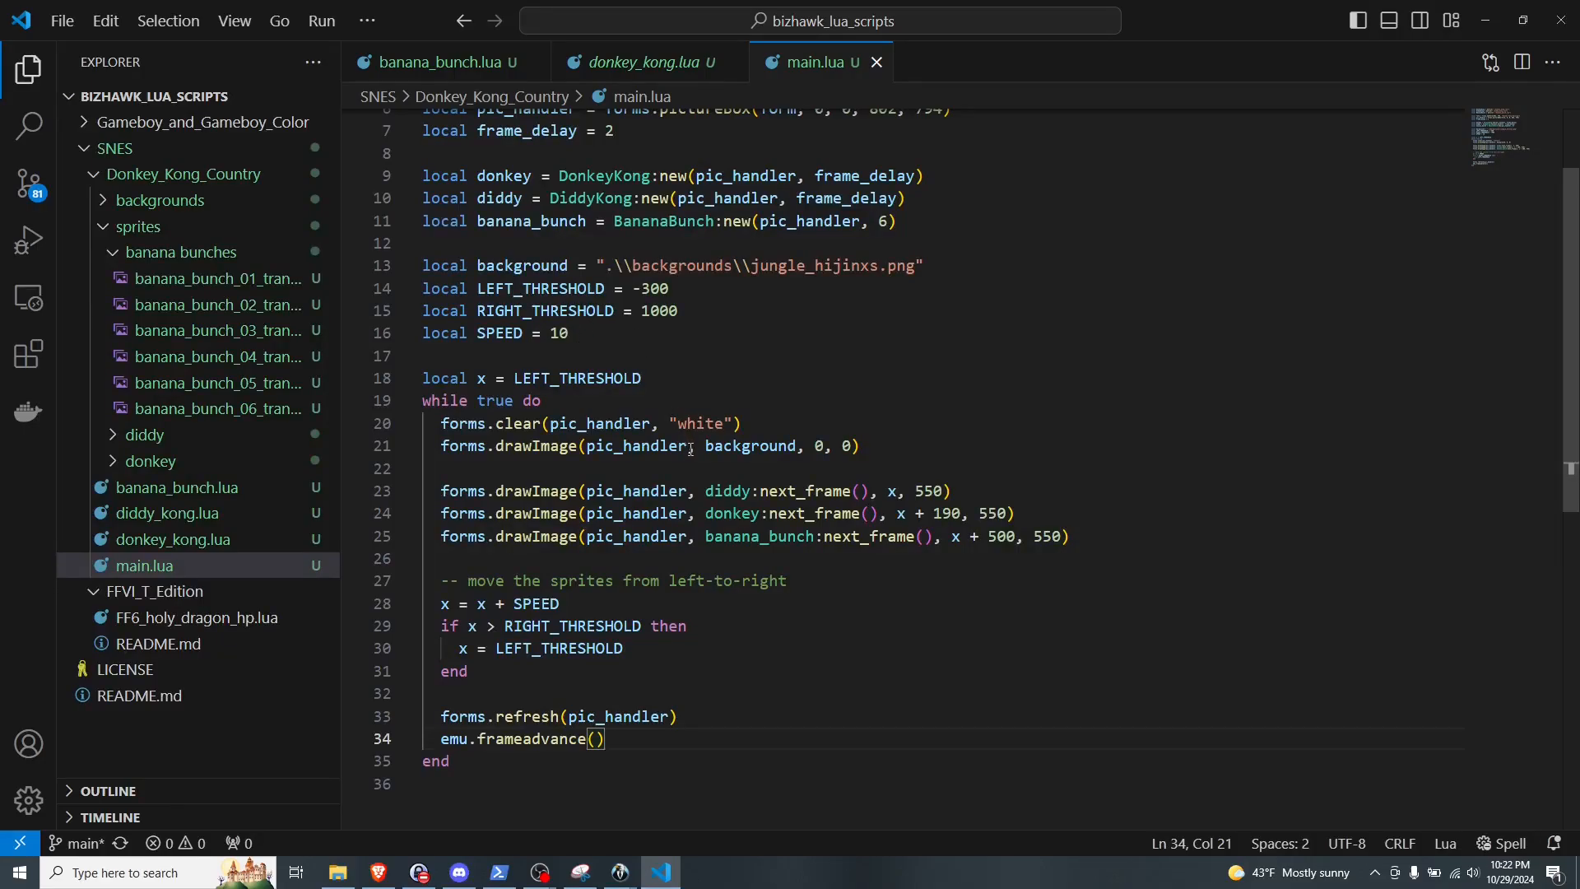
double_click(658, 287)
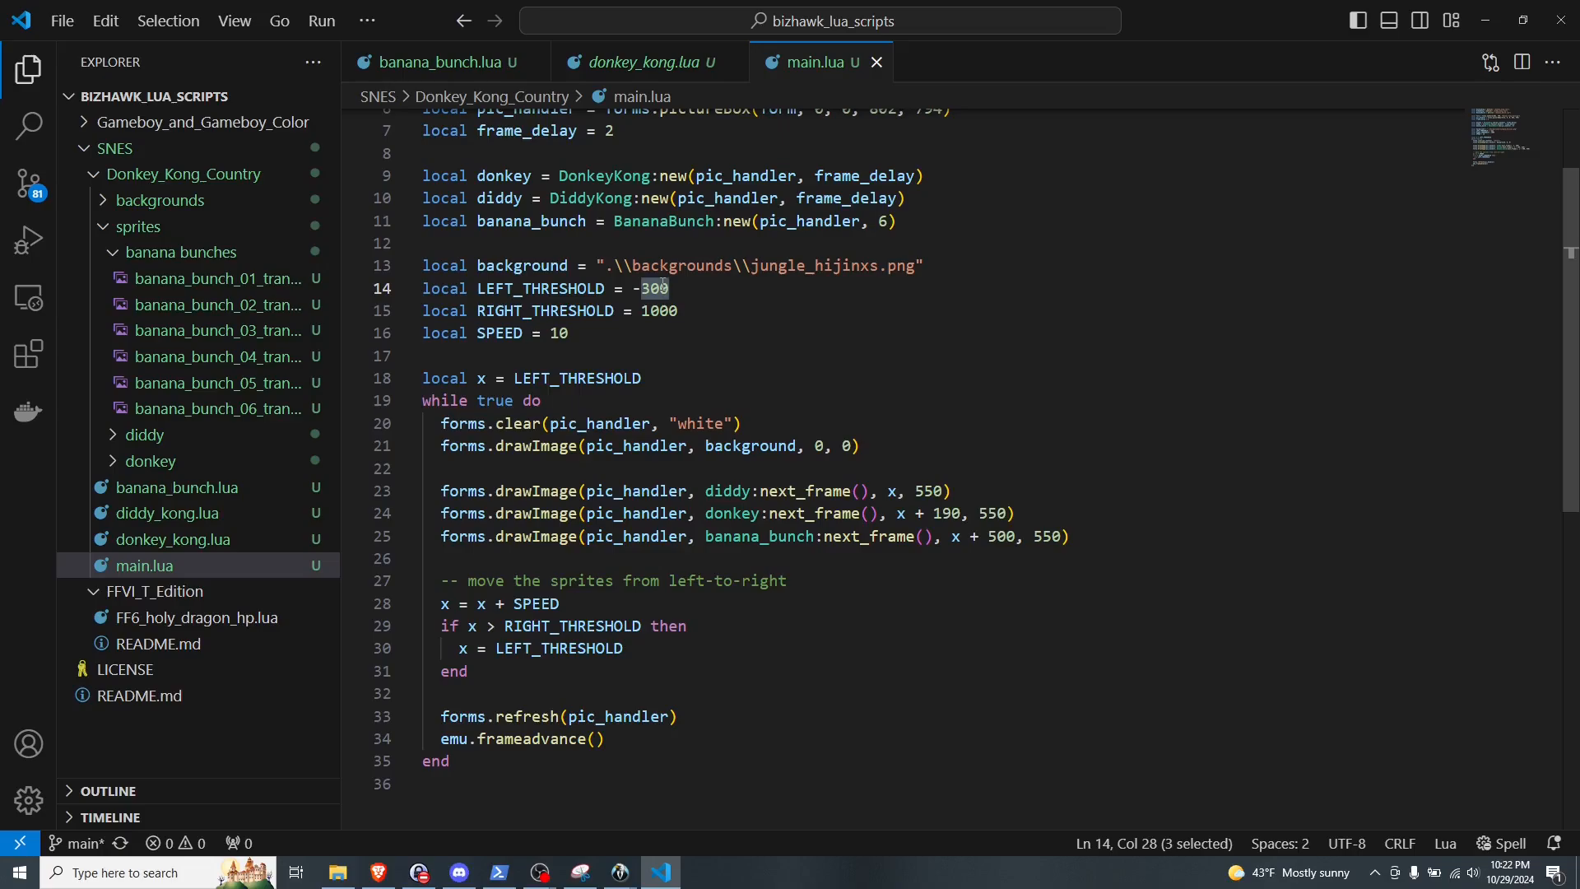
type("55")
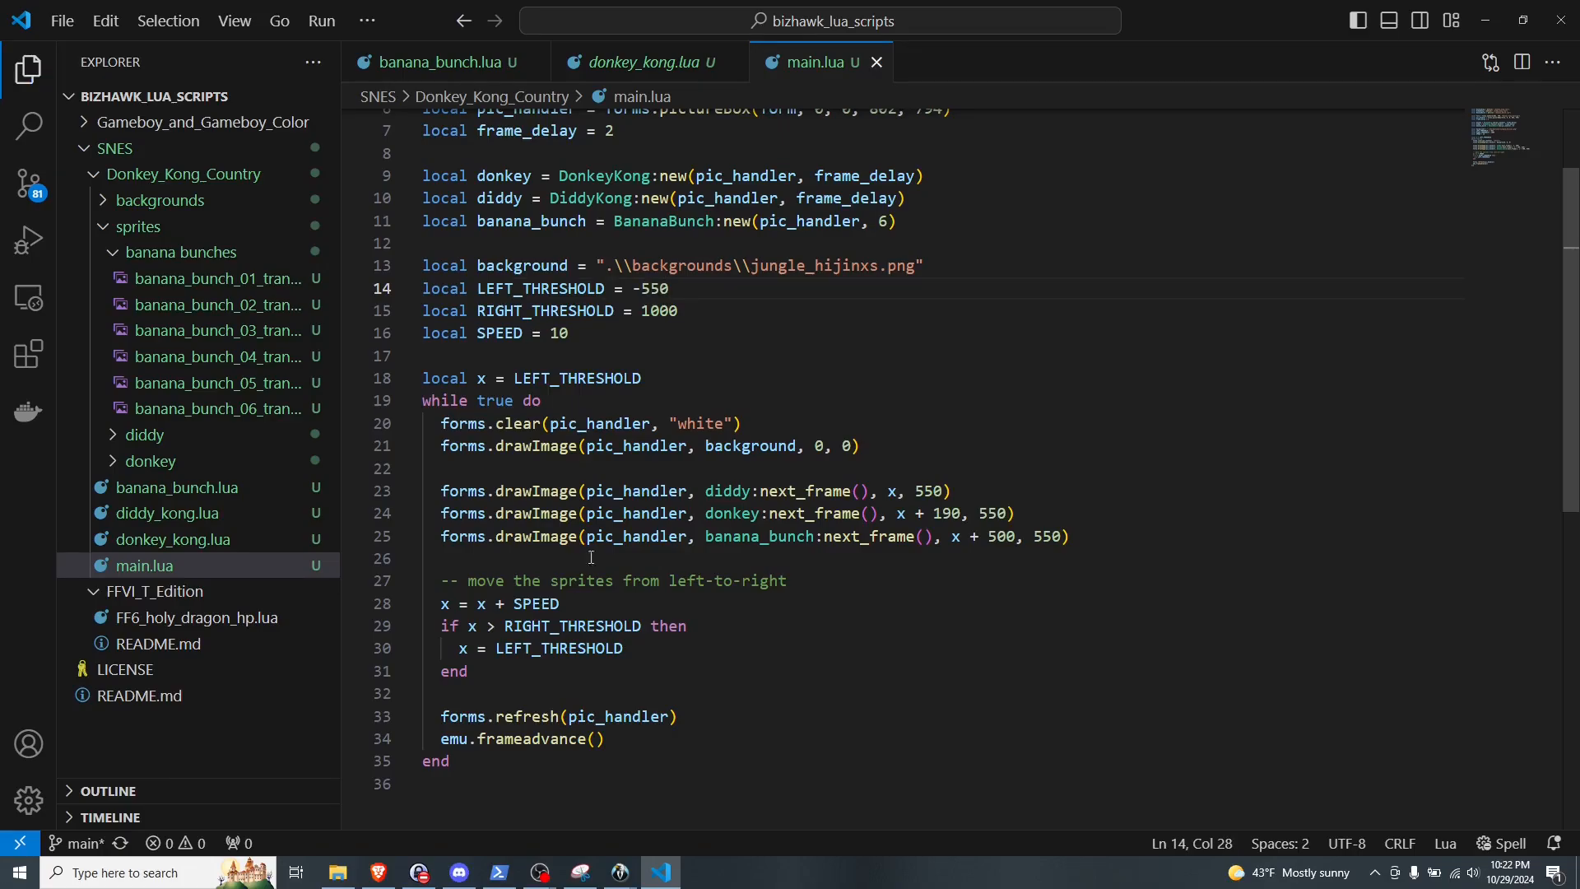
Step: Close the old Donkey Kong Running window, rerun main.lua in BizHawk's Lua Console and reposition the new animation window for viewing
mouse_move(620, 872)
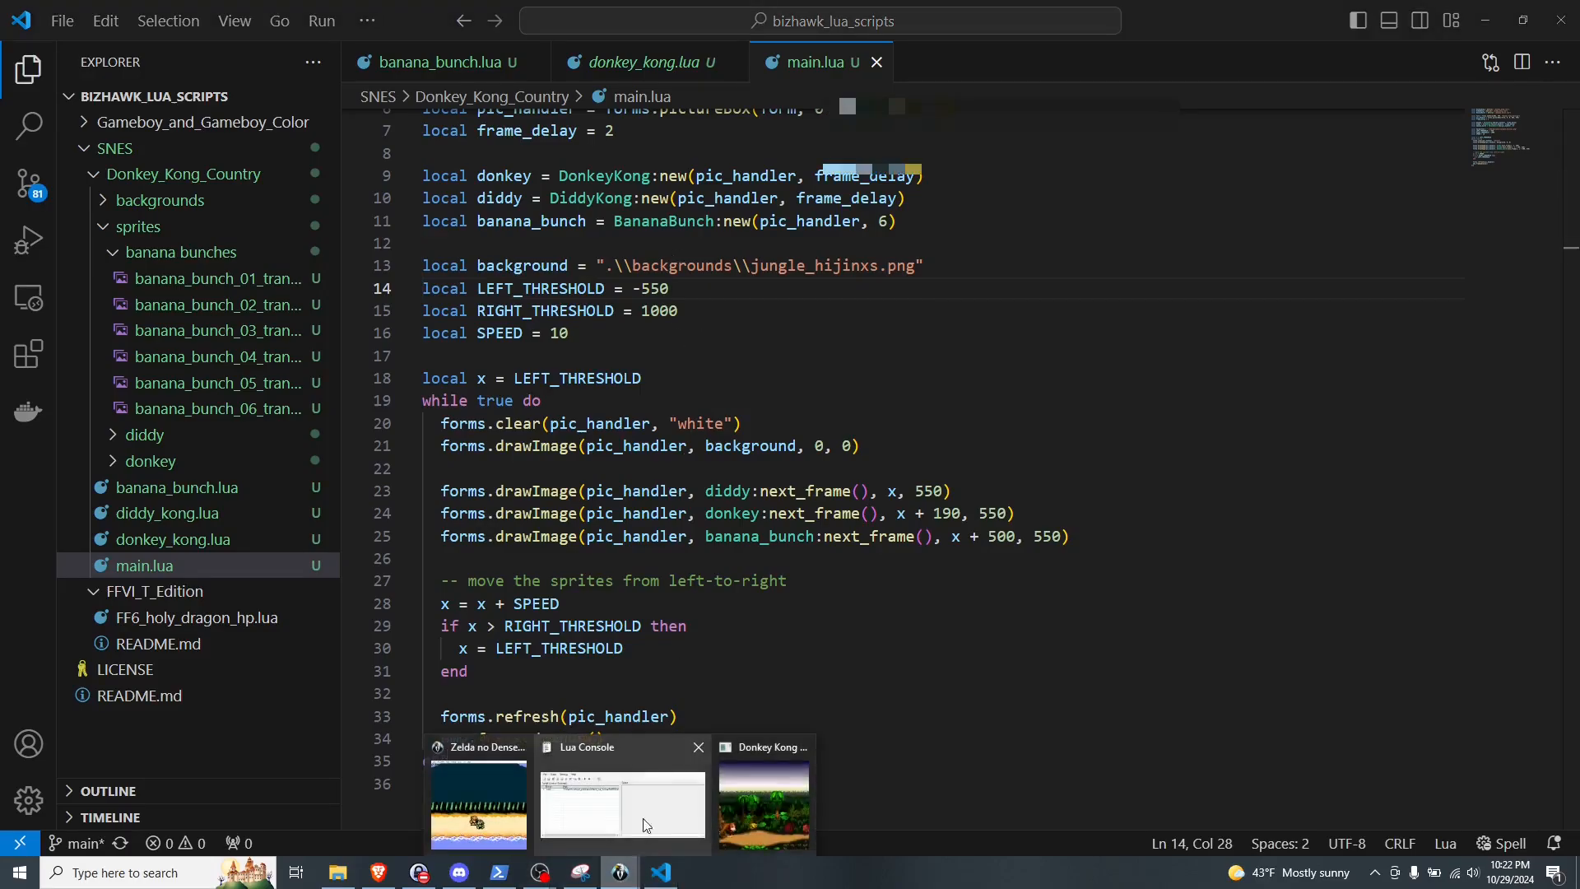
left_click(803, 748)
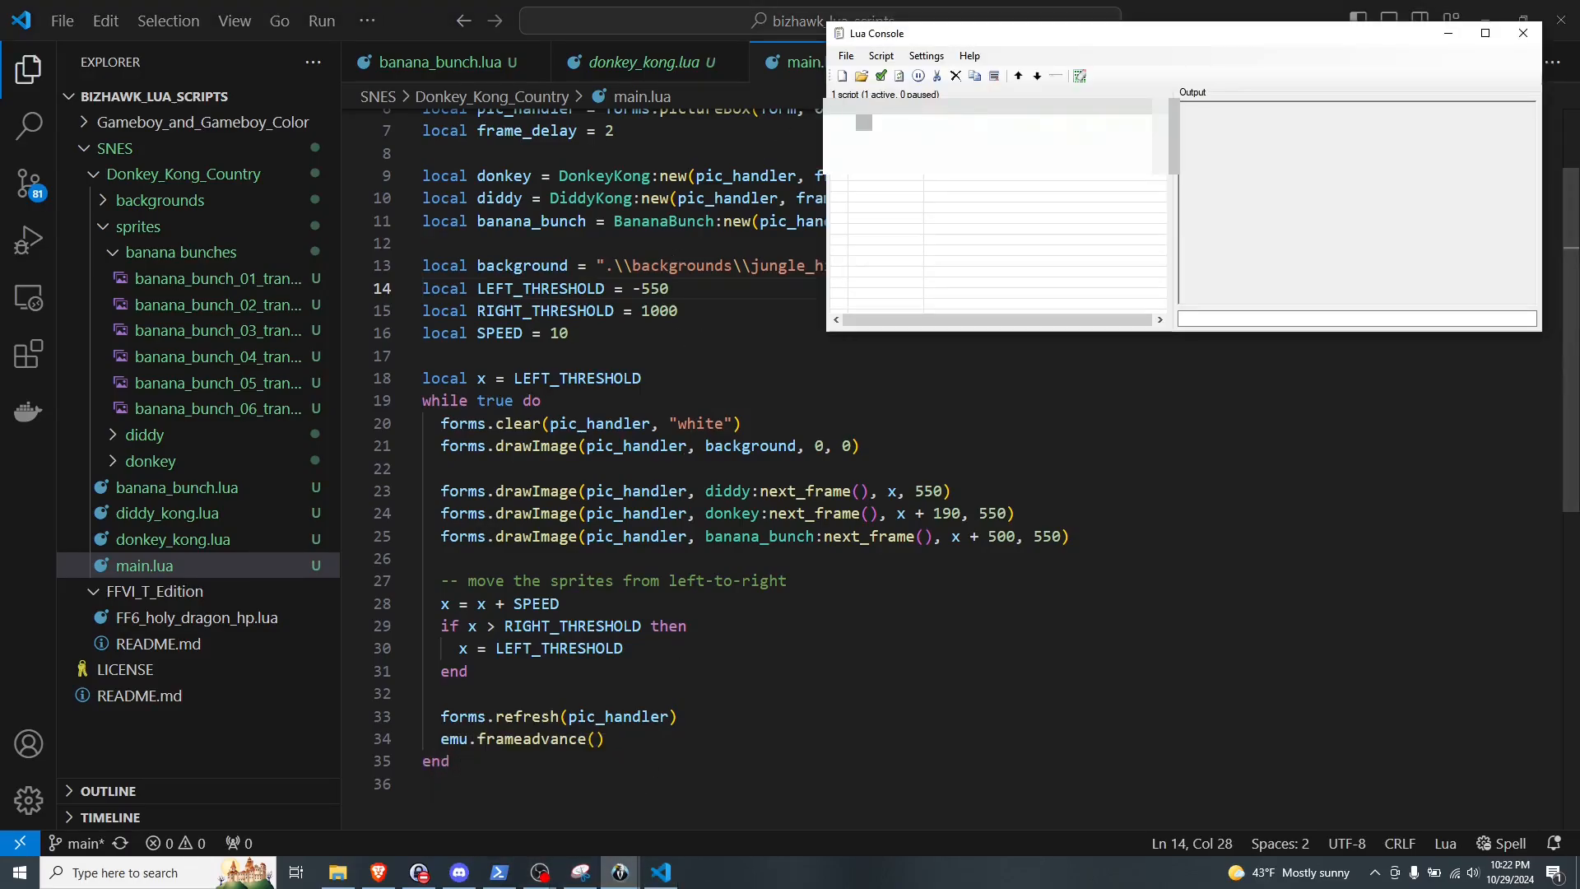
left_click(898, 76)
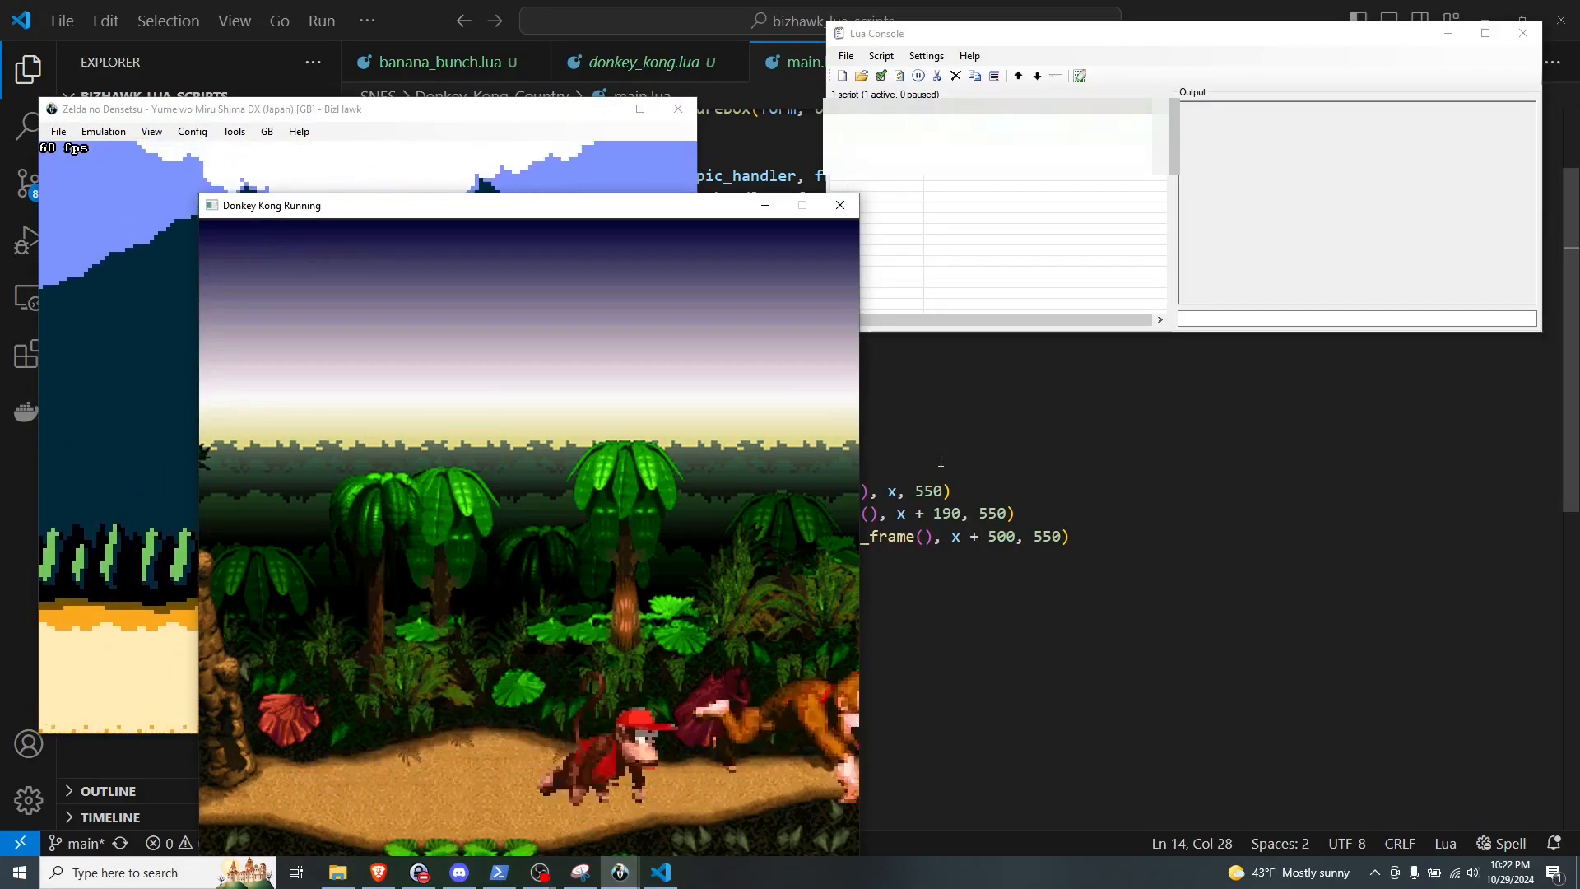
left_click_drag(511, 208, 613, 134)
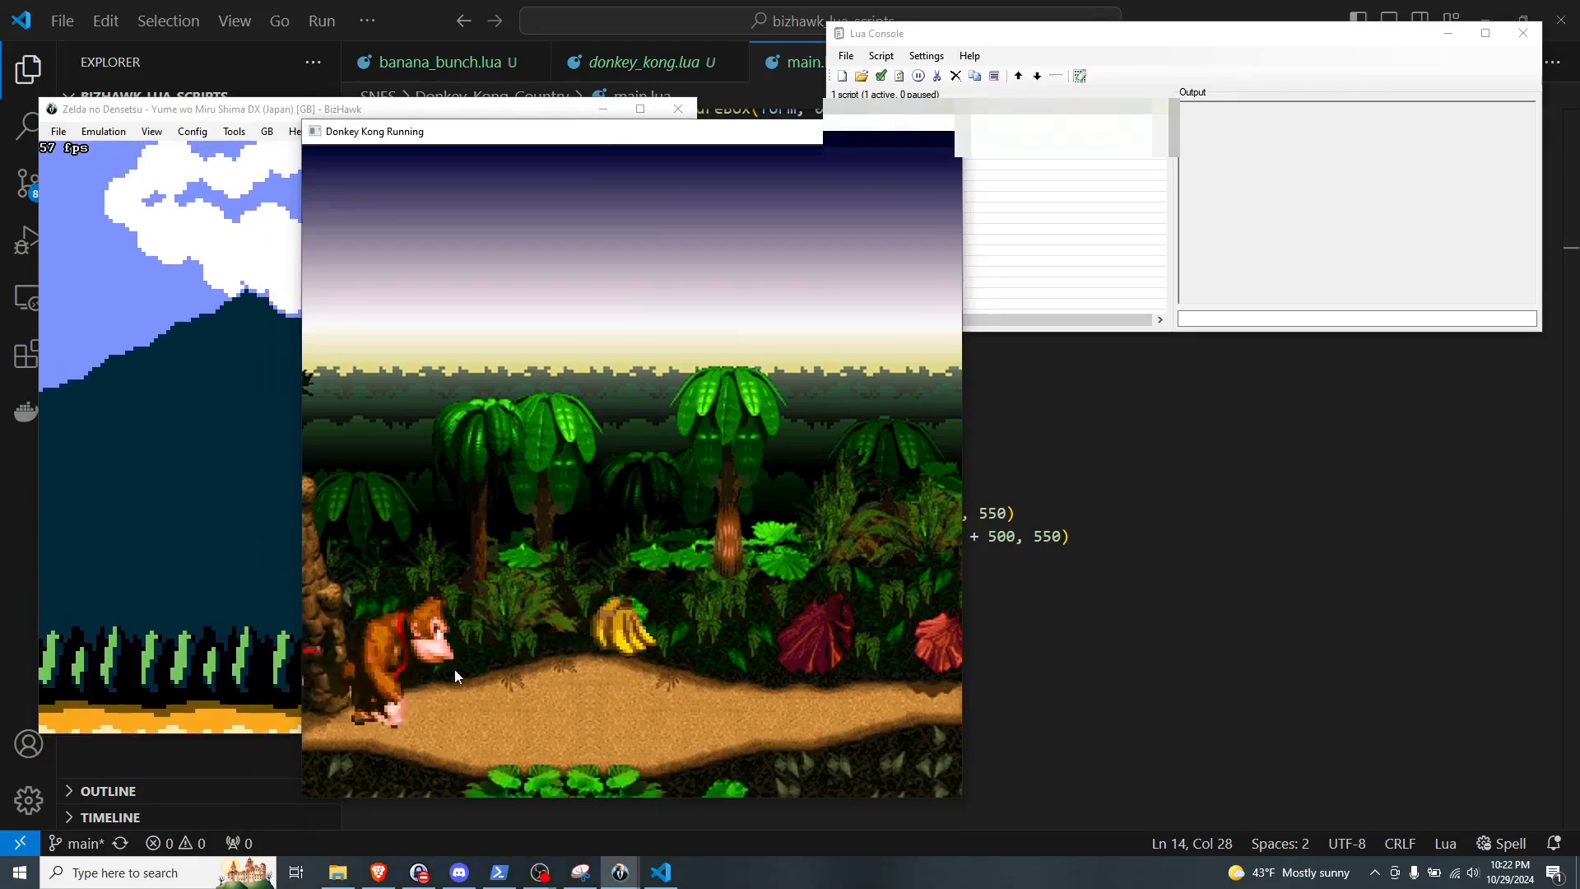